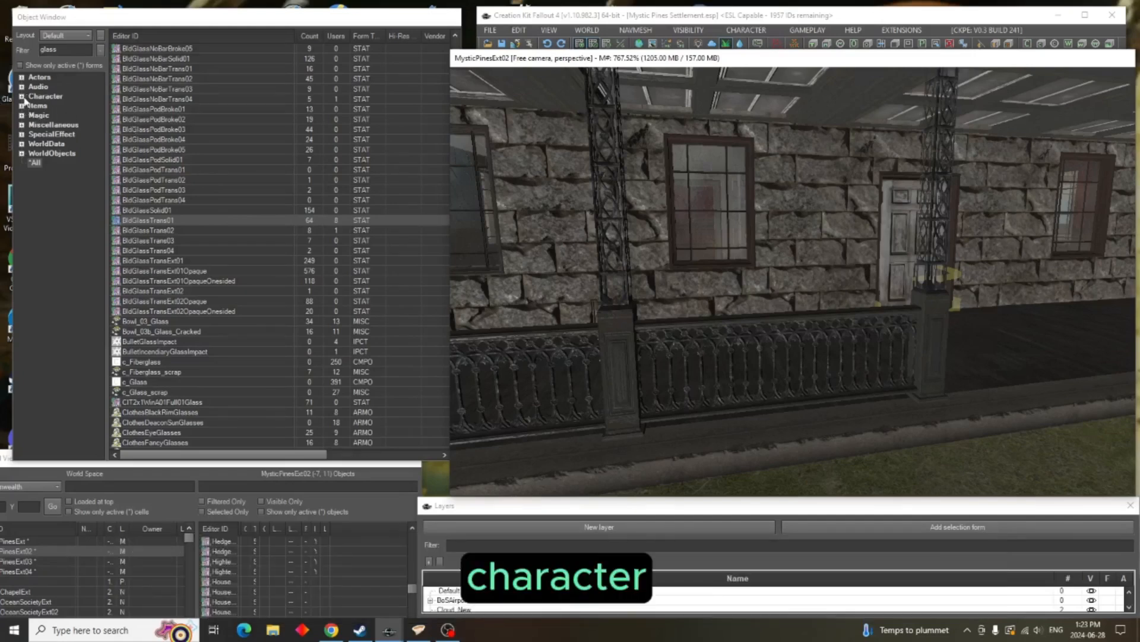
List all quests under the Character category by clearing the "glass" filter
click(22, 96)
click(50, 172)
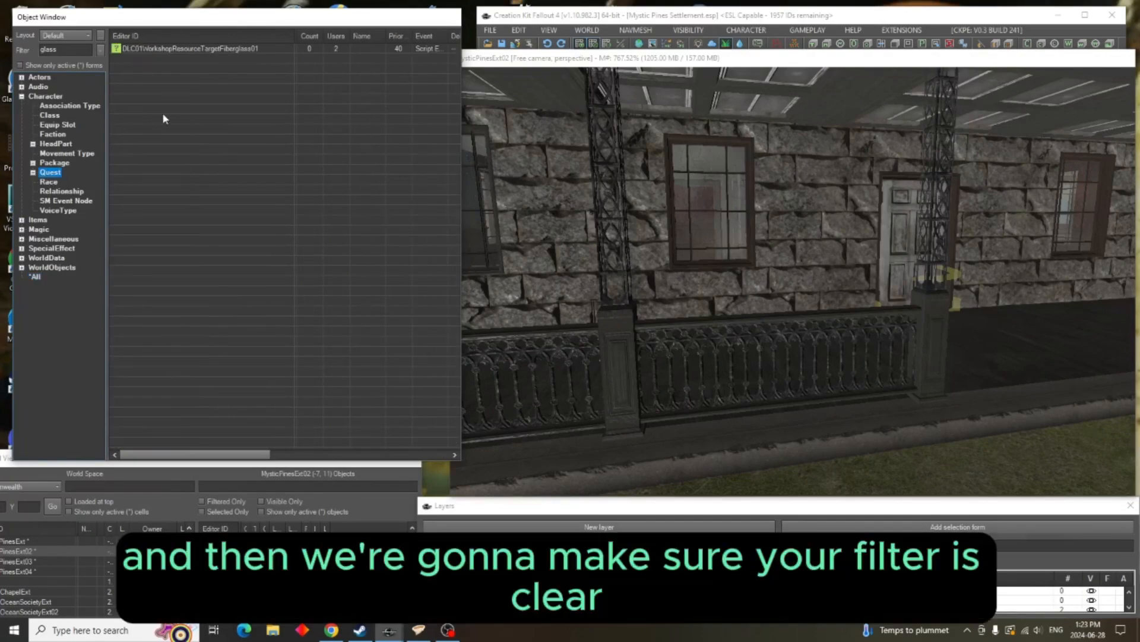
double_click(66, 51)
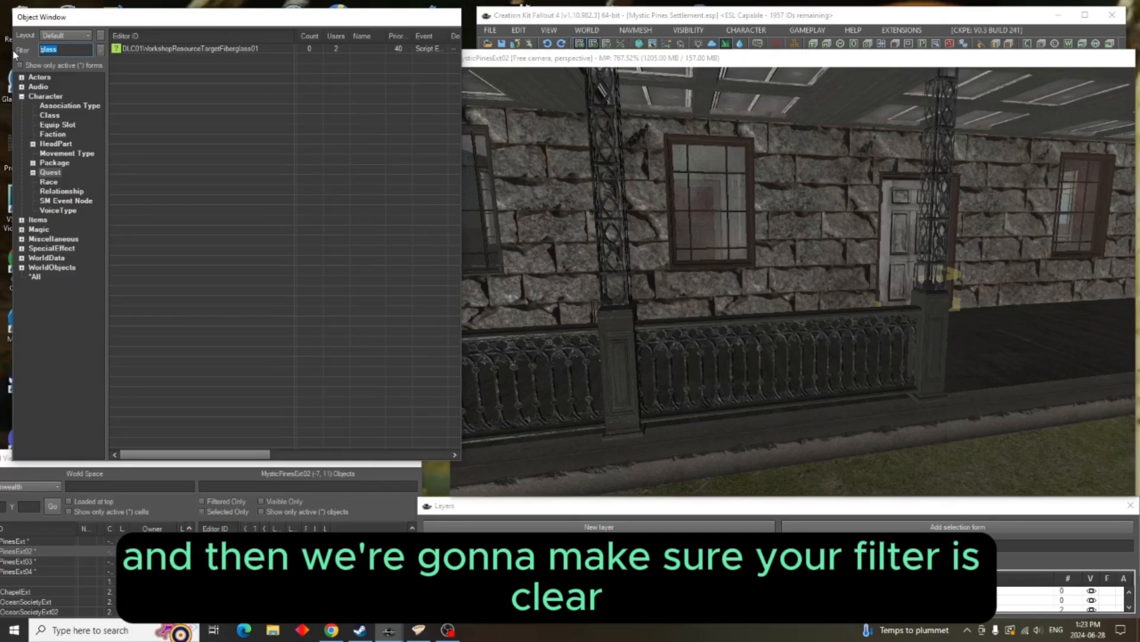
key(BackSpace)
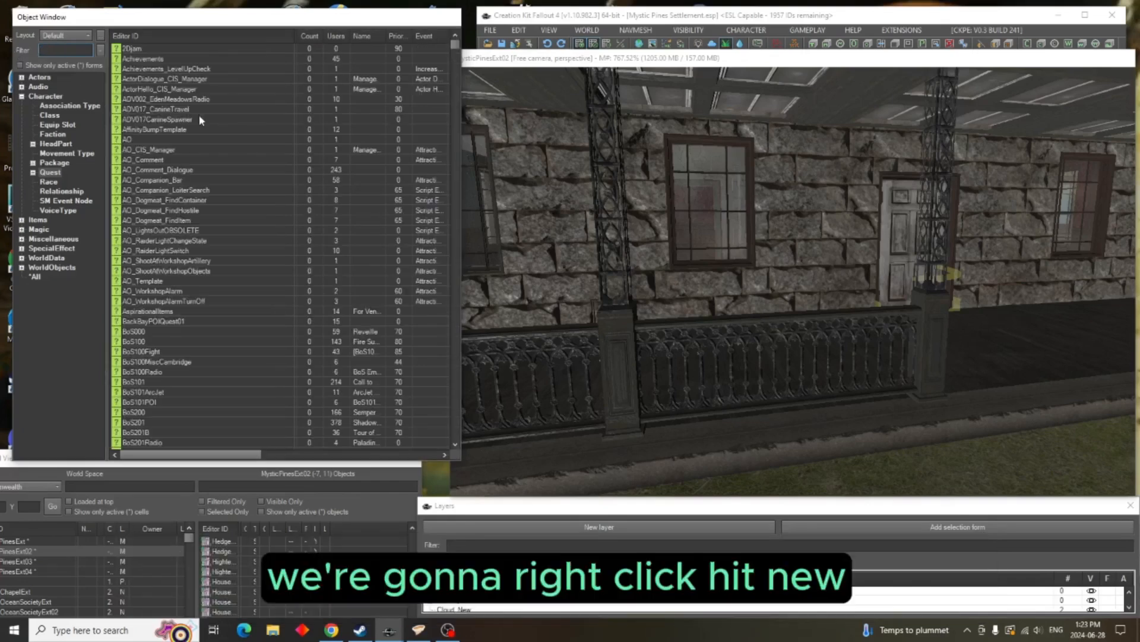
Create a new quest with the ID MysticPinesINT
right_click(199, 119)
click(224, 123)
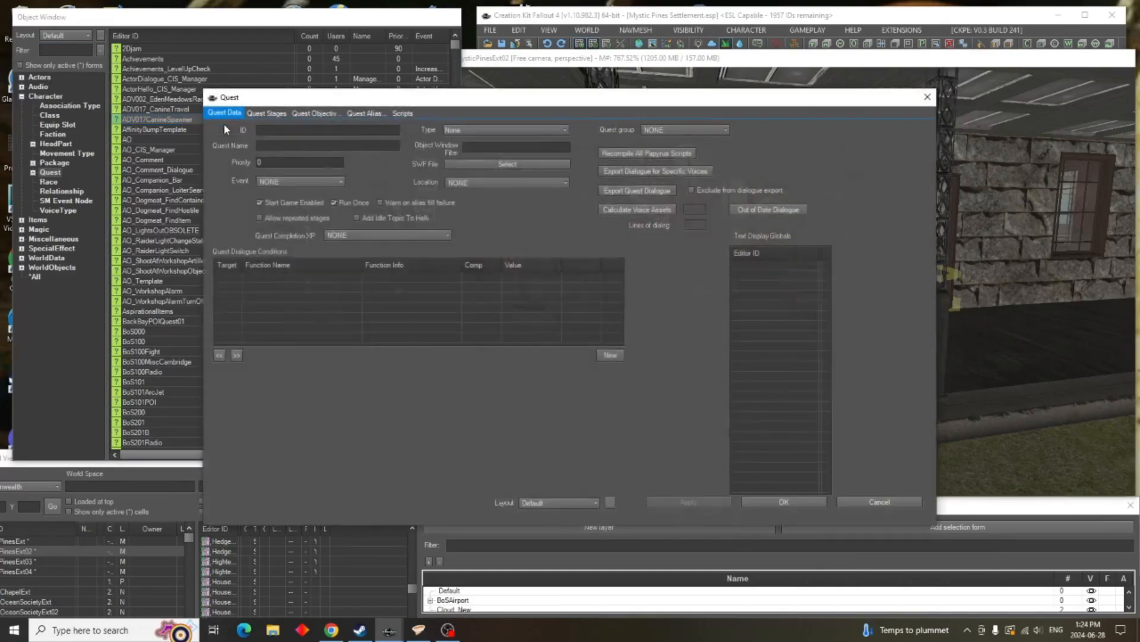
click(278, 129)
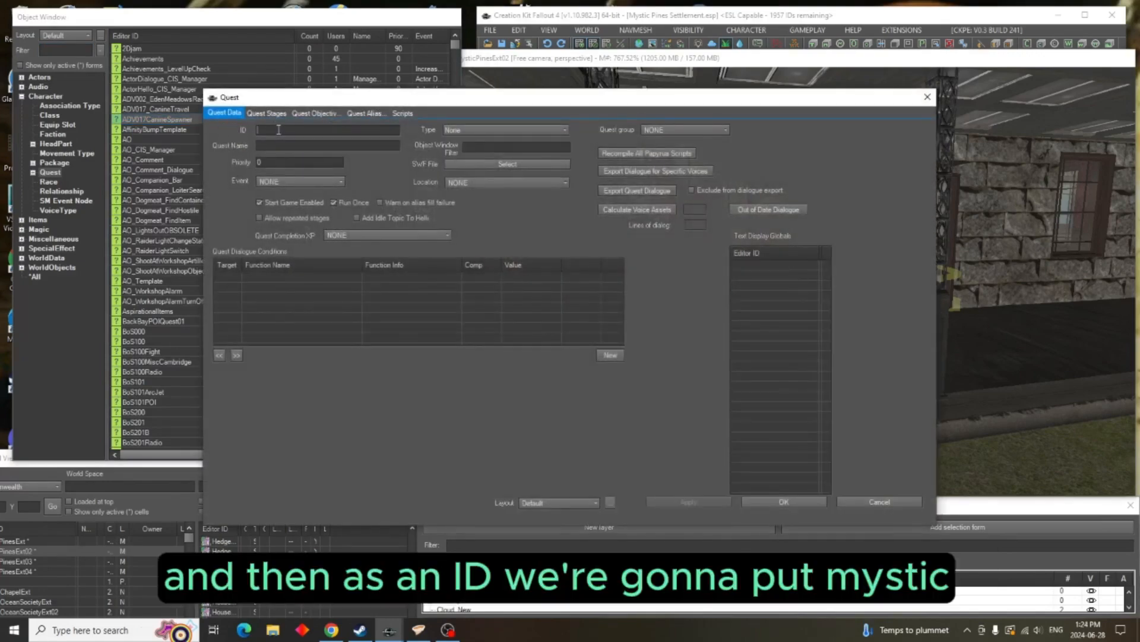
text(Mysticpini)
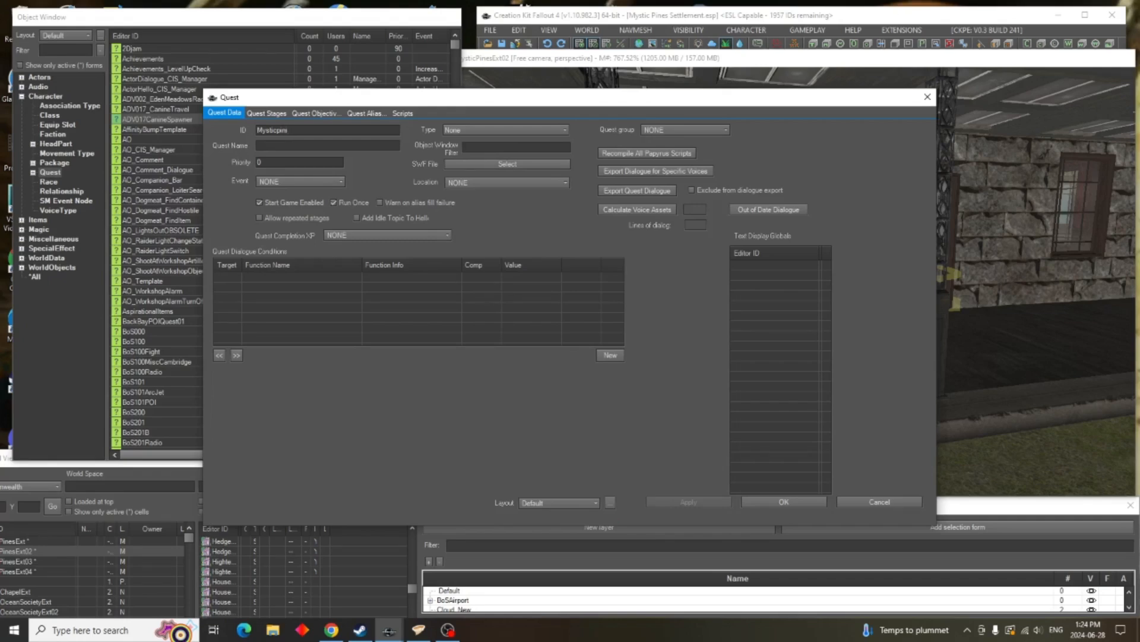
text(INT)
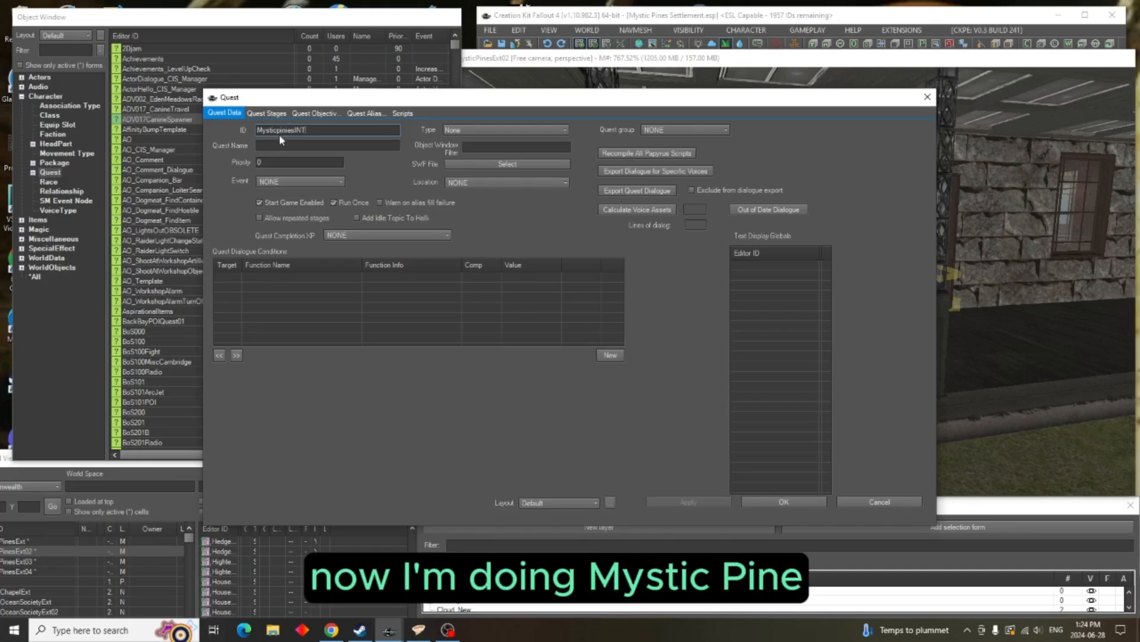
drag(277, 133, 295, 134)
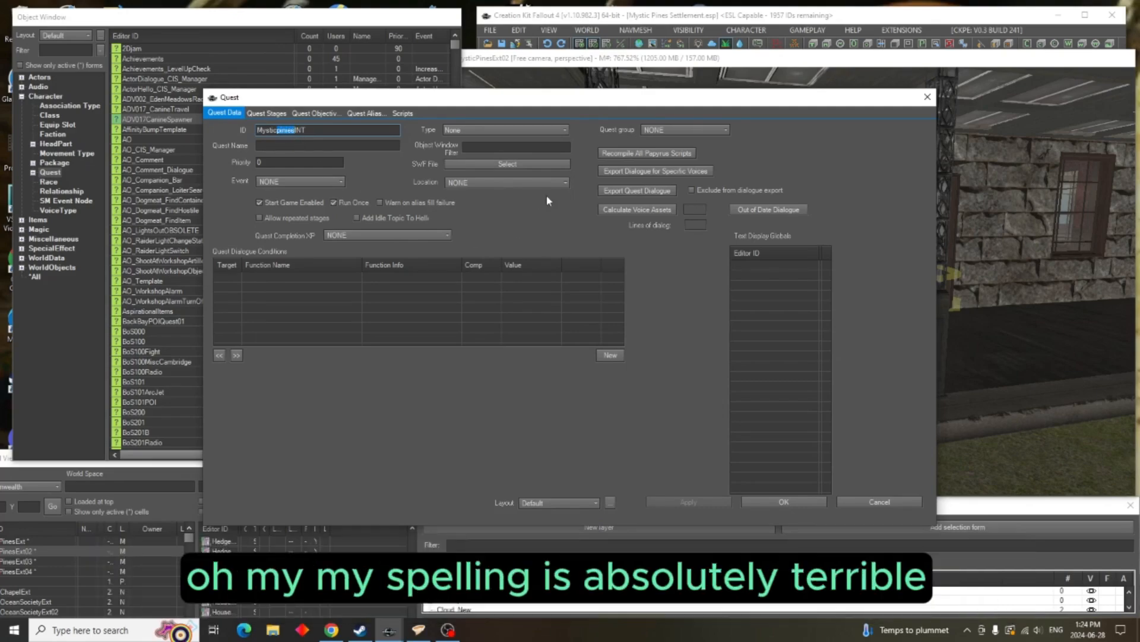
text(Pines)
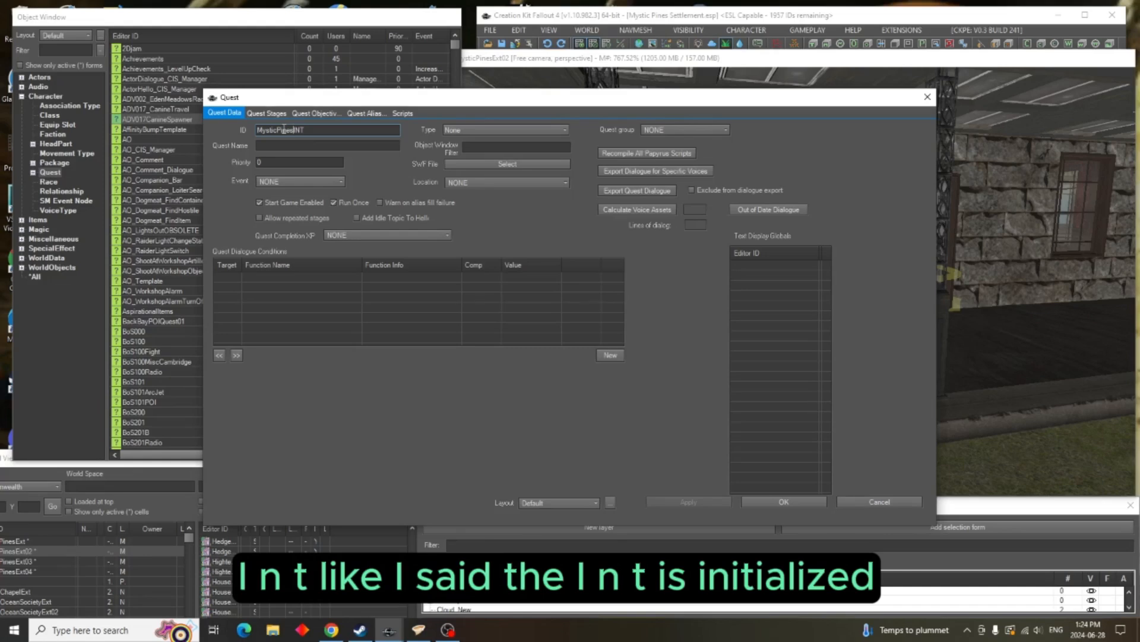
Set the MysticPinesINT quest's priority to 41 and accept the quest
click(299, 146)
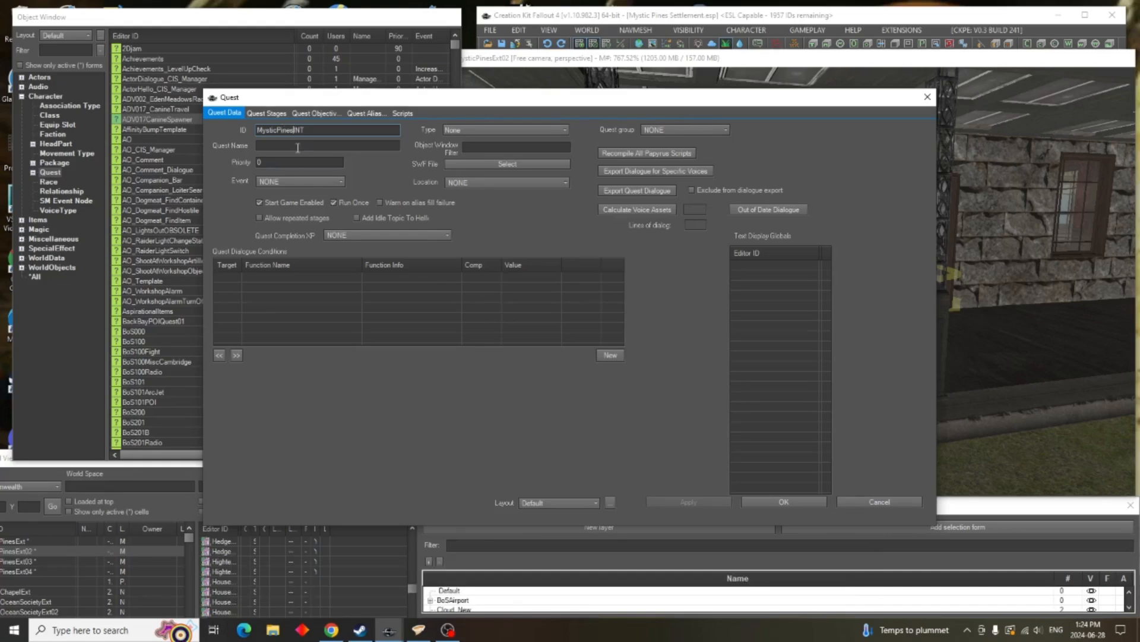
click(278, 161)
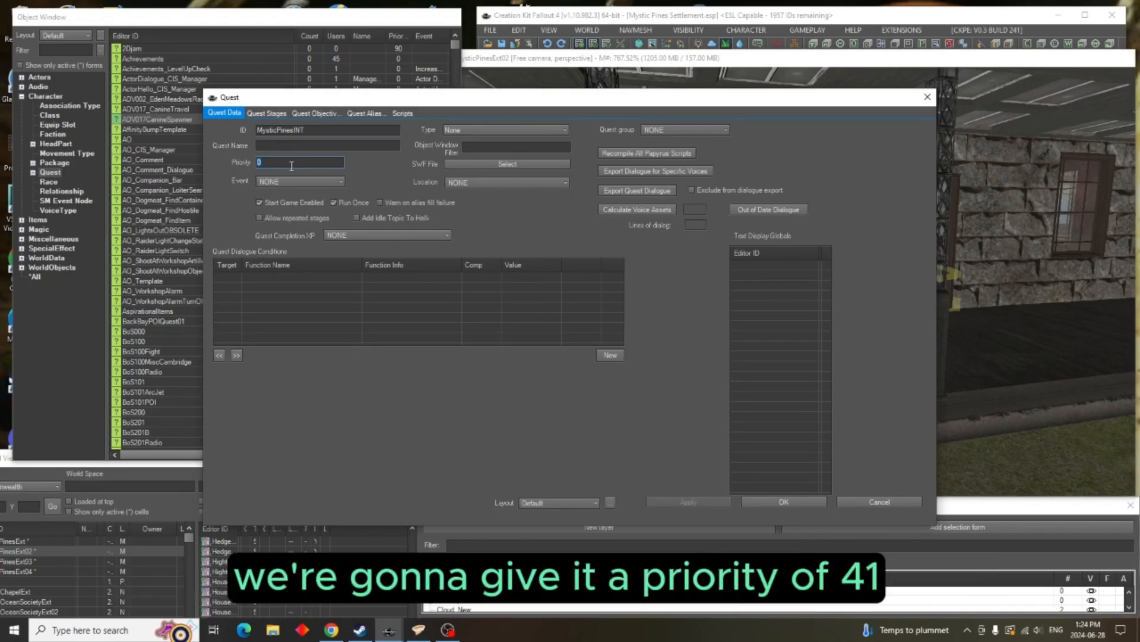
text(41)
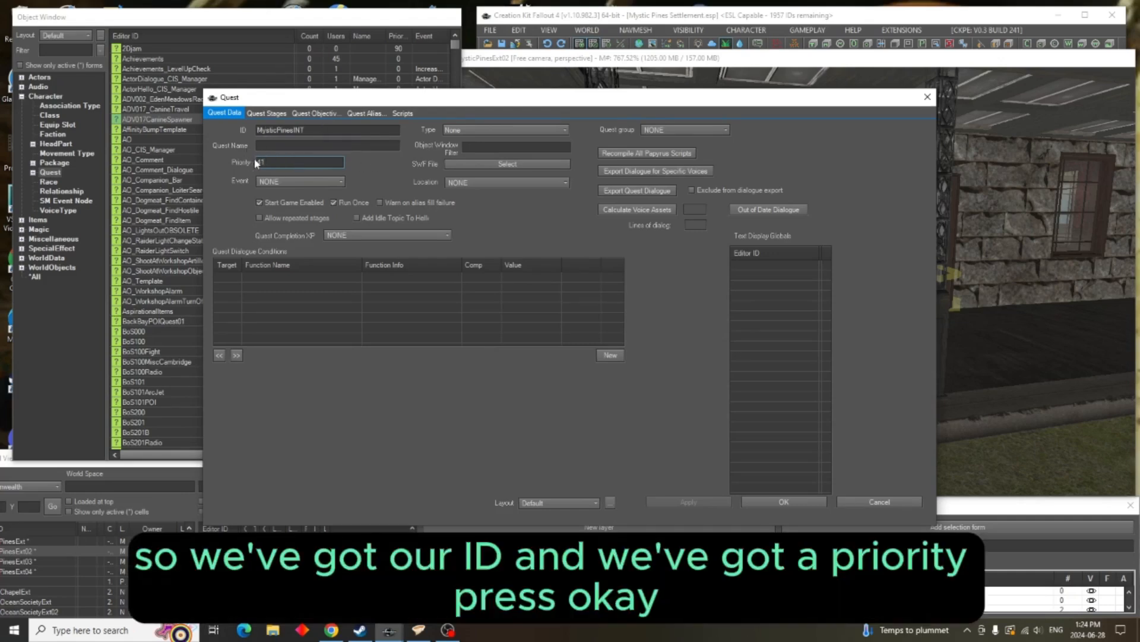
click(785, 502)
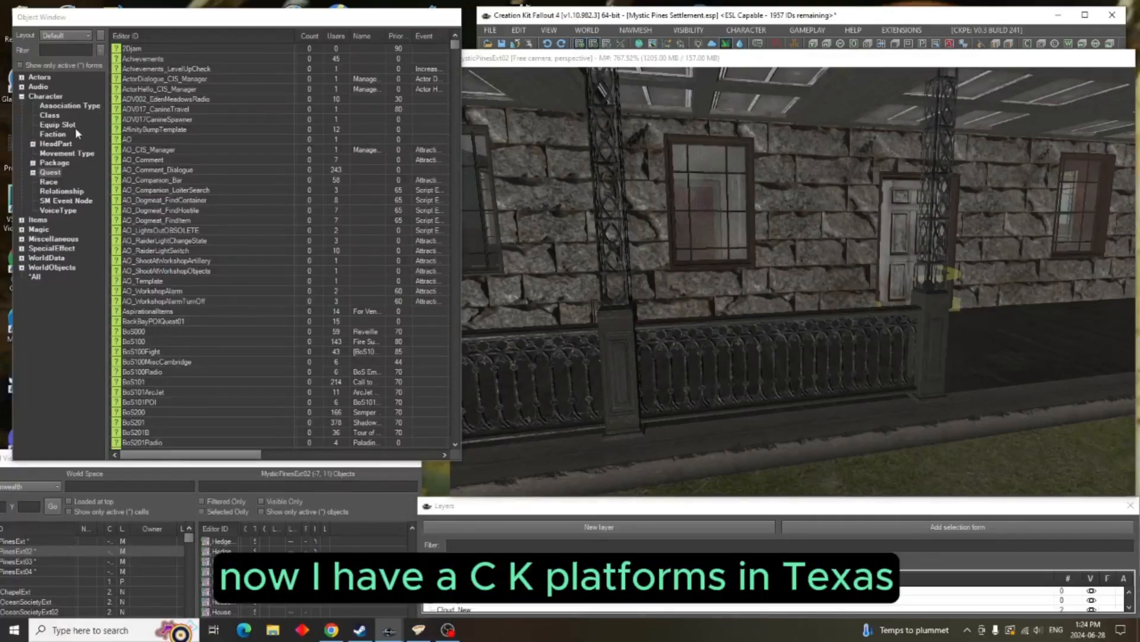
Limit the object list to active forms and create another quest with the ID MysticPinesPARENT
click(21, 66)
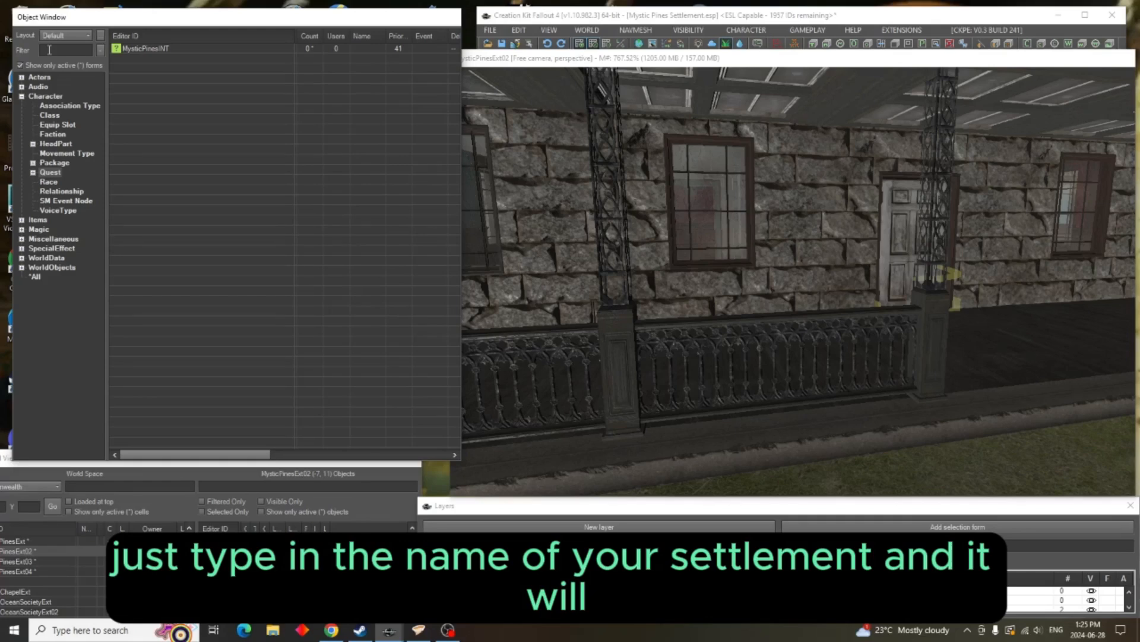
right_click(157, 95)
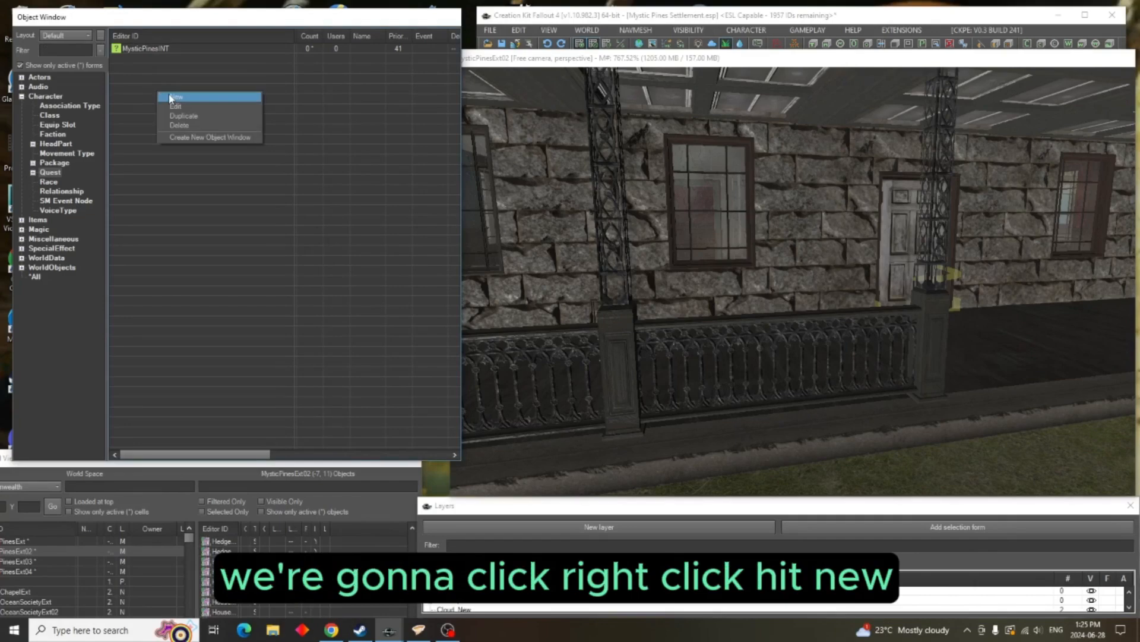
click(177, 99)
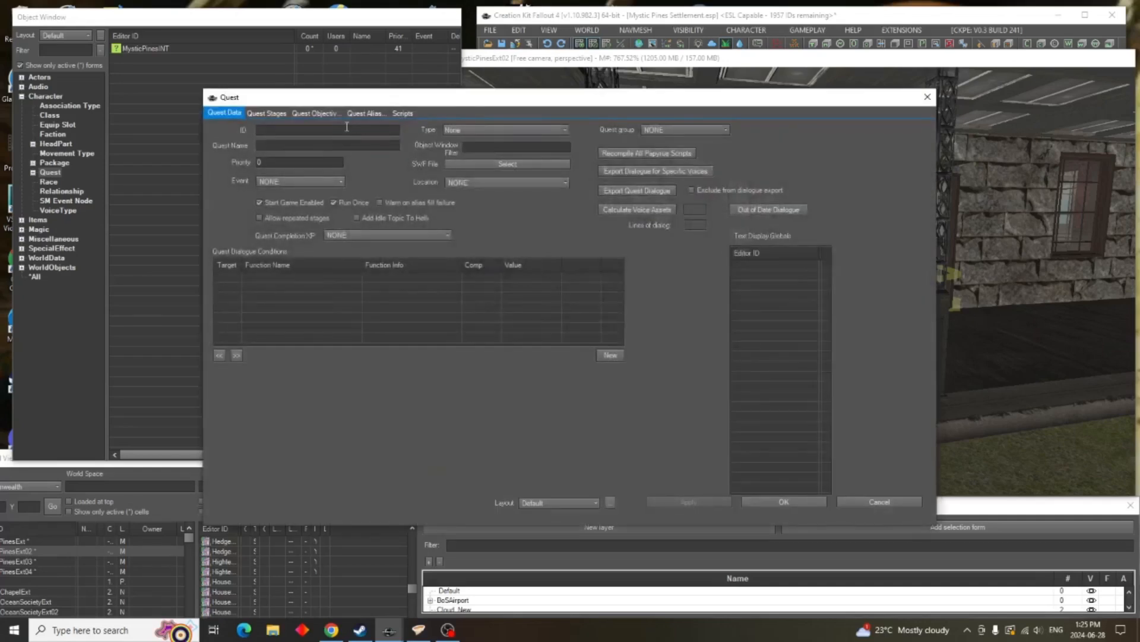
click(335, 132)
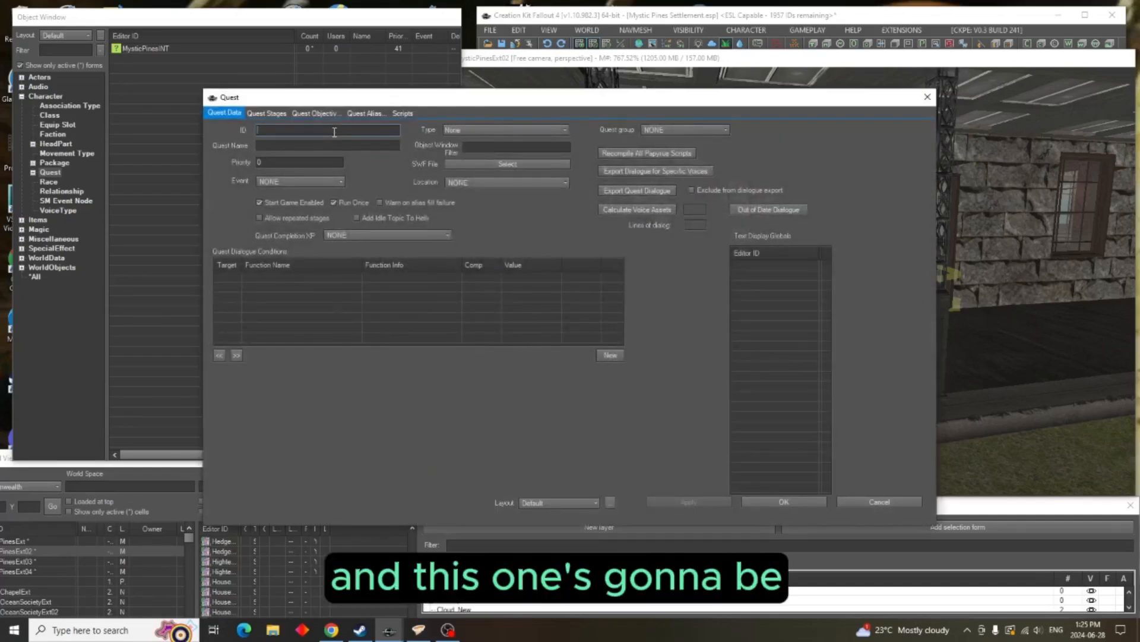
text(Mystic)
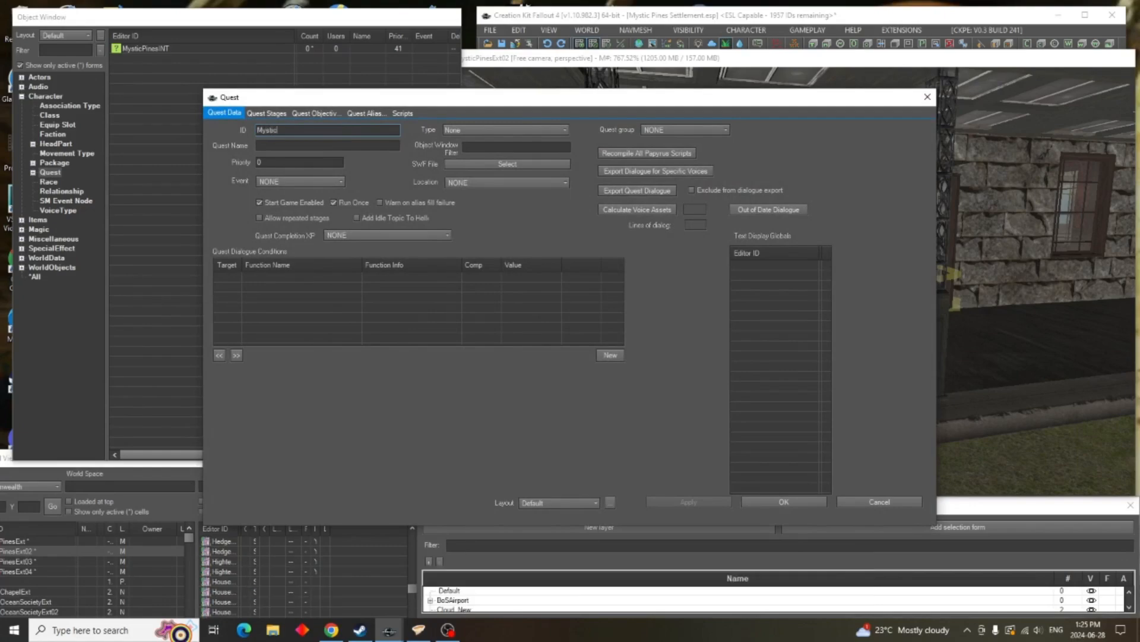
text(PinesPARENT)
Set the MysticPinesPARENT quest's priority to 42, accept the quest and save the plugin
double_click(256, 162)
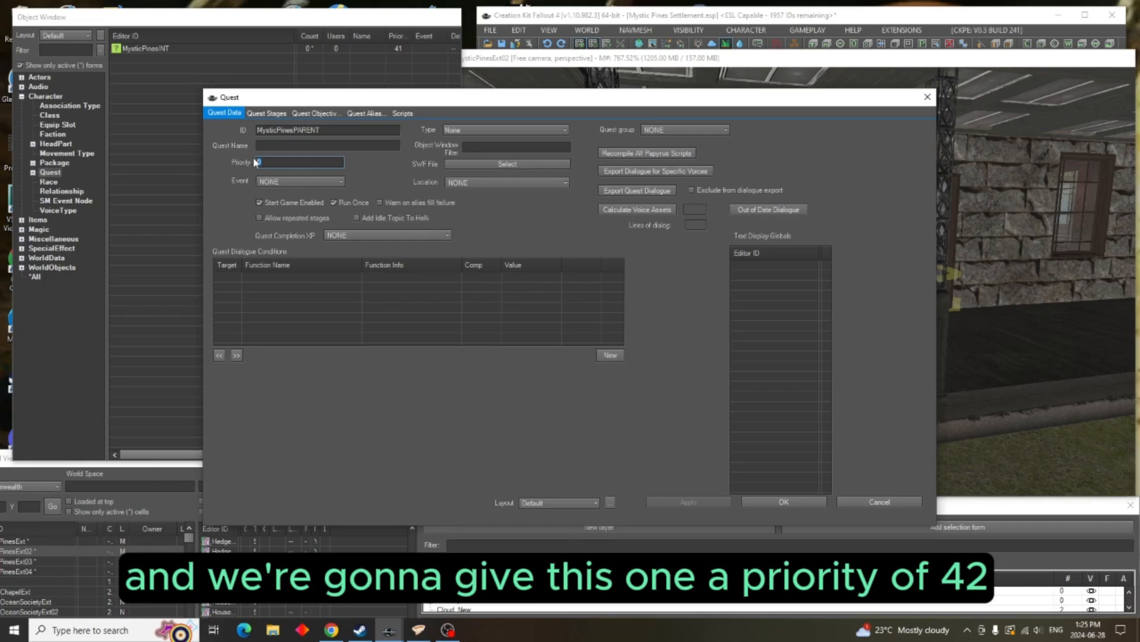
text(42)
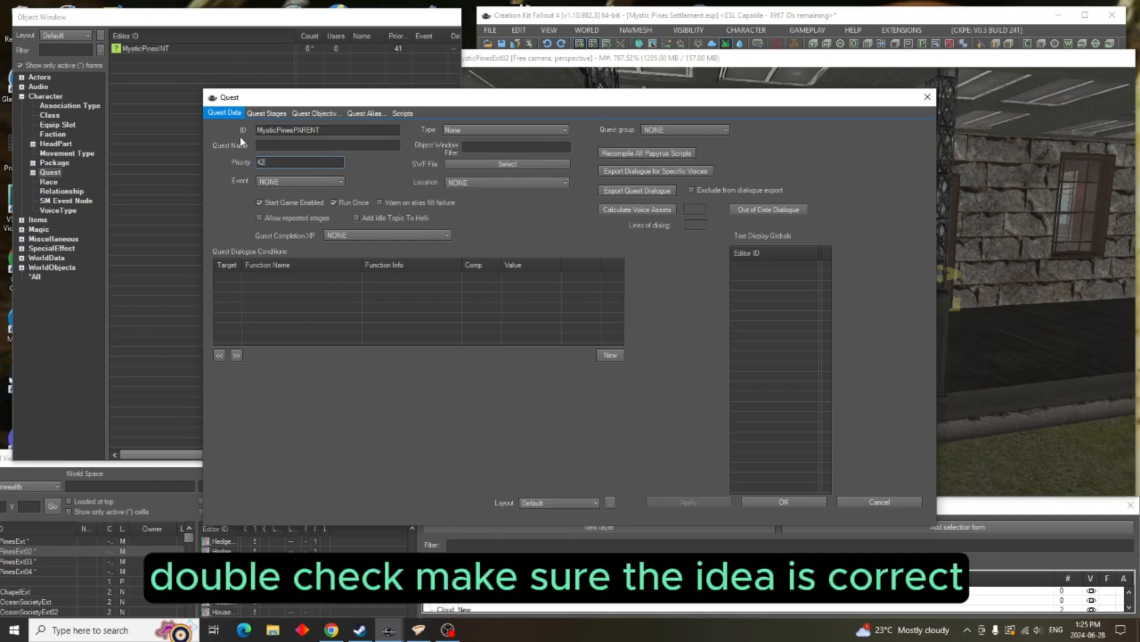
click(783, 504)
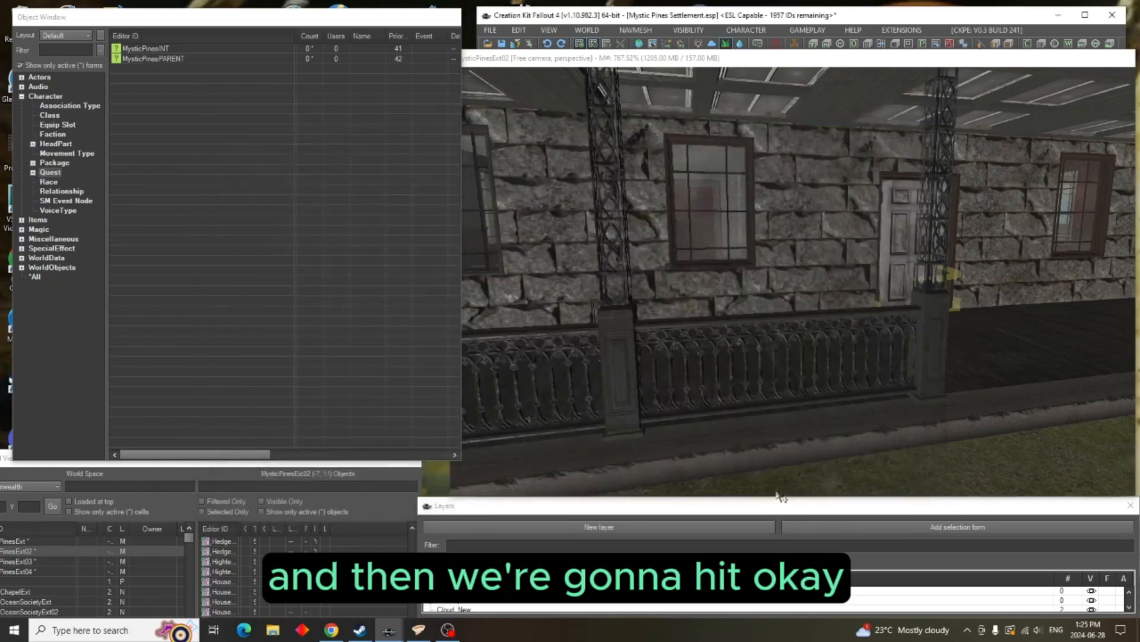
click(502, 45)
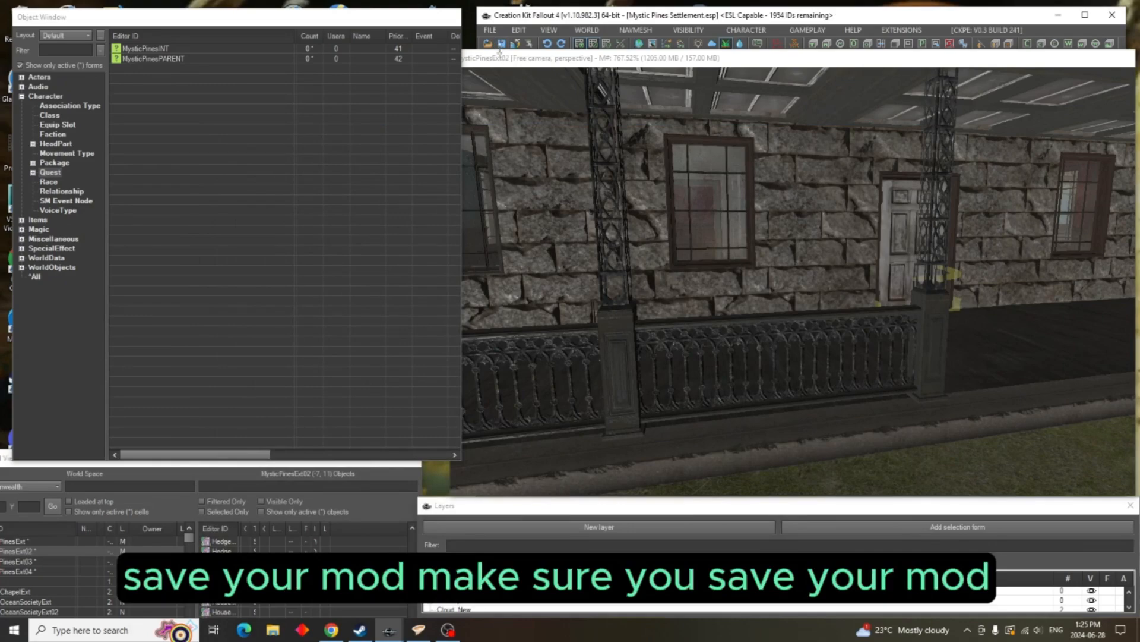
Search the plugin data files for "mystic" and check the status of Mystic Pines Settlement.esp
click(491, 30)
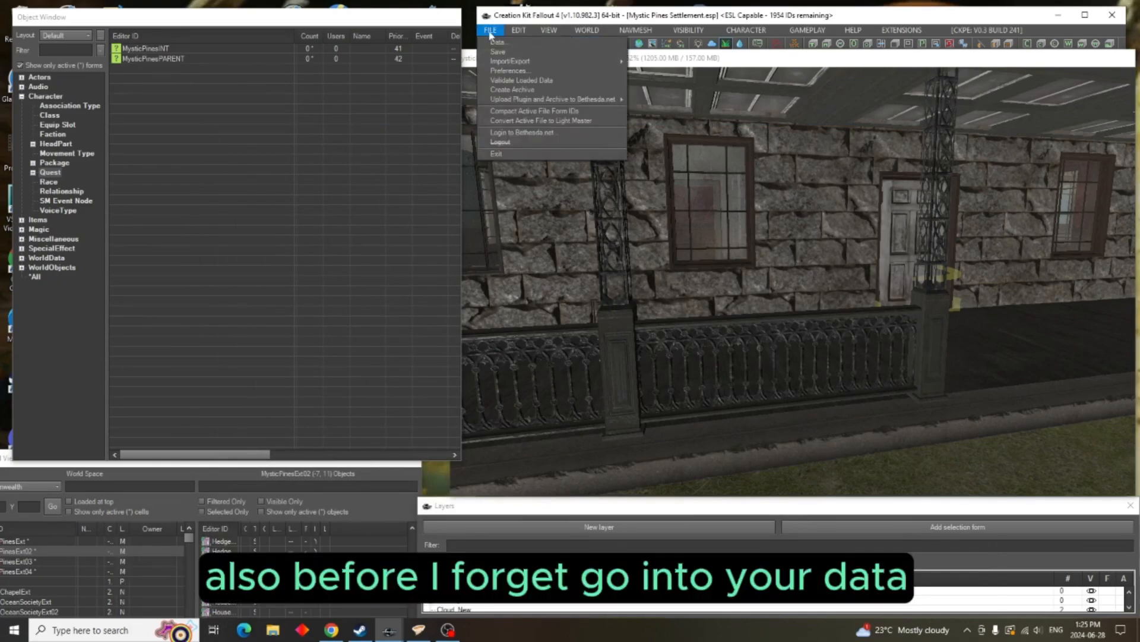
click(497, 43)
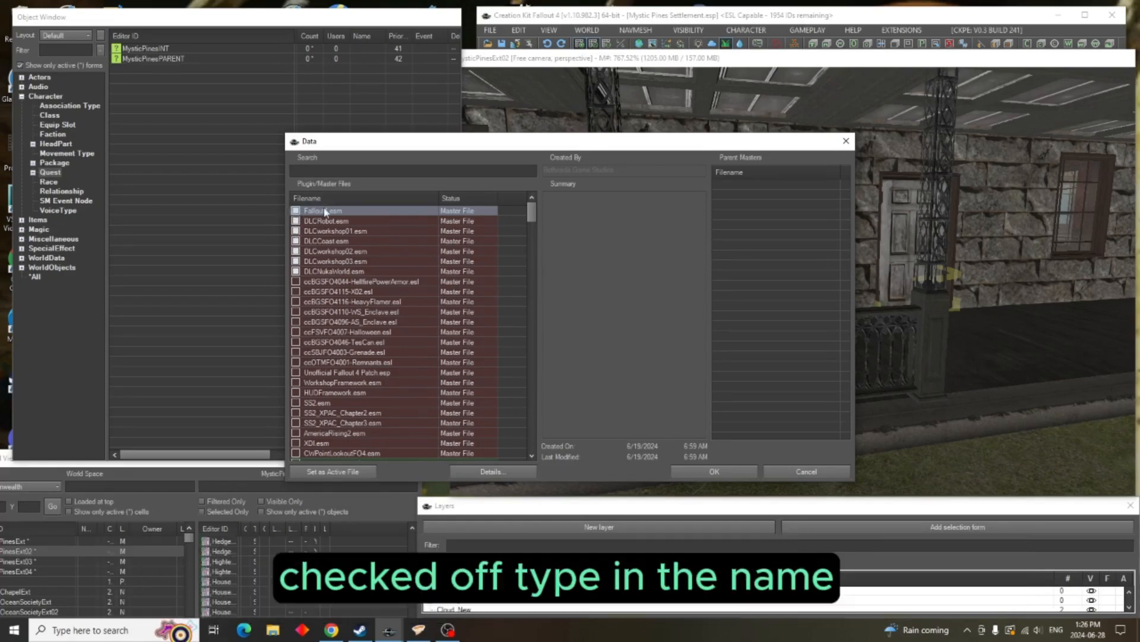
click(331, 170)
text(mystic)
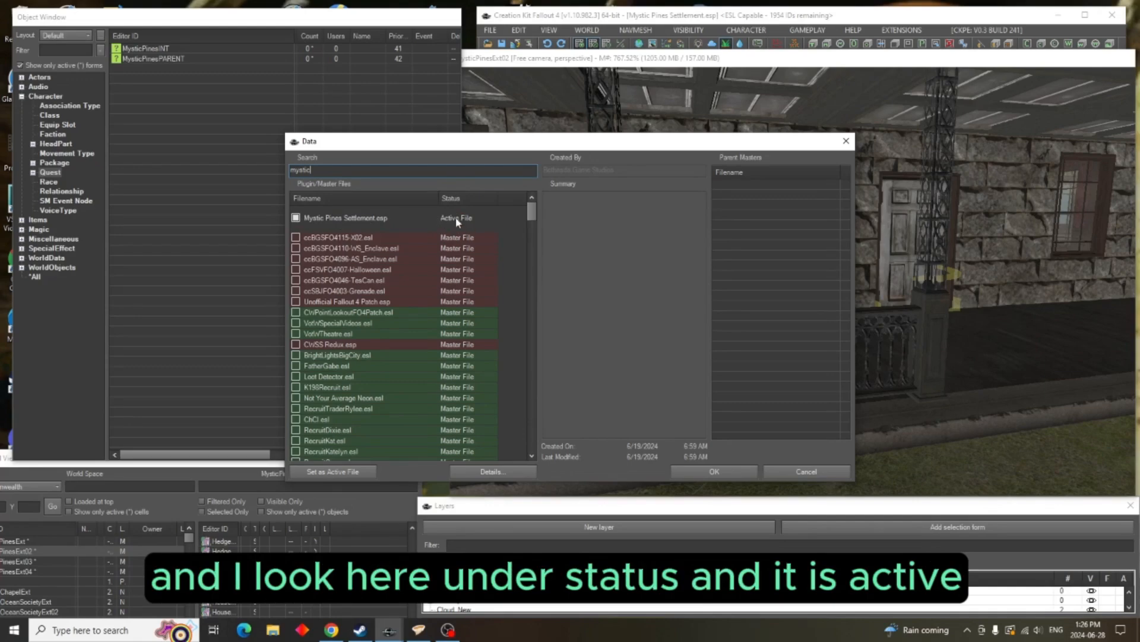
click(848, 141)
click(175, 59)
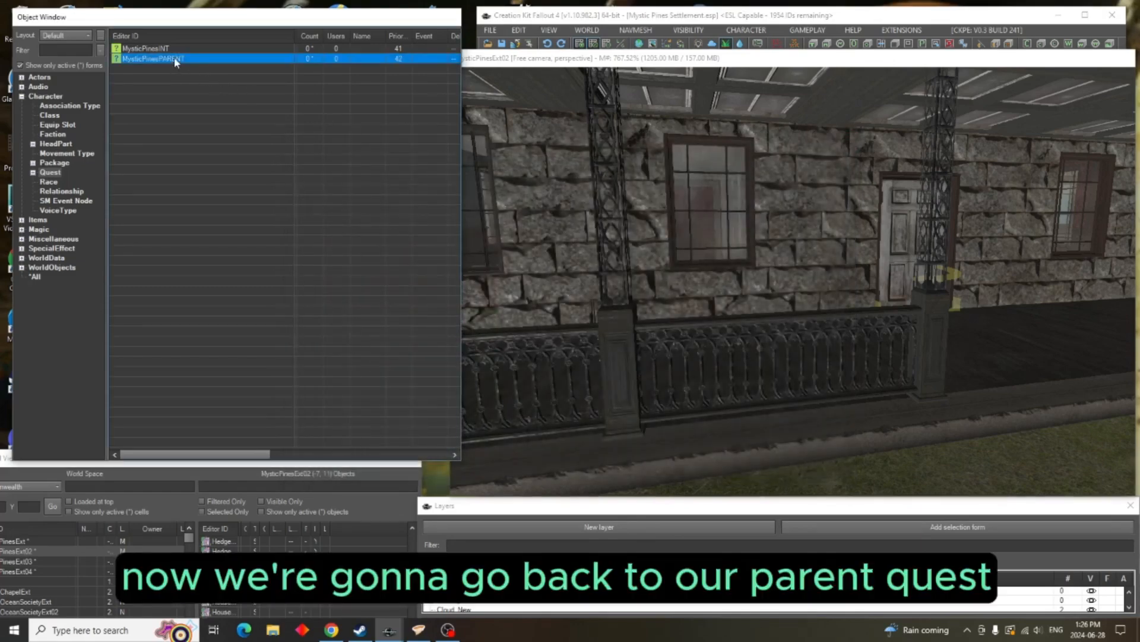
right_click(175, 60)
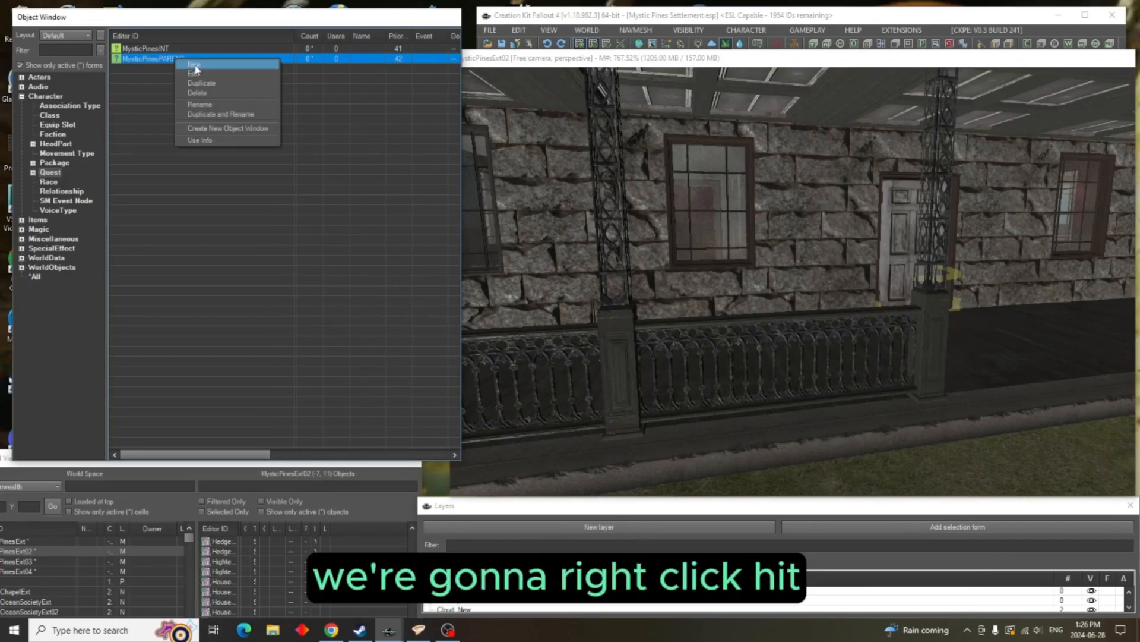
click(194, 82)
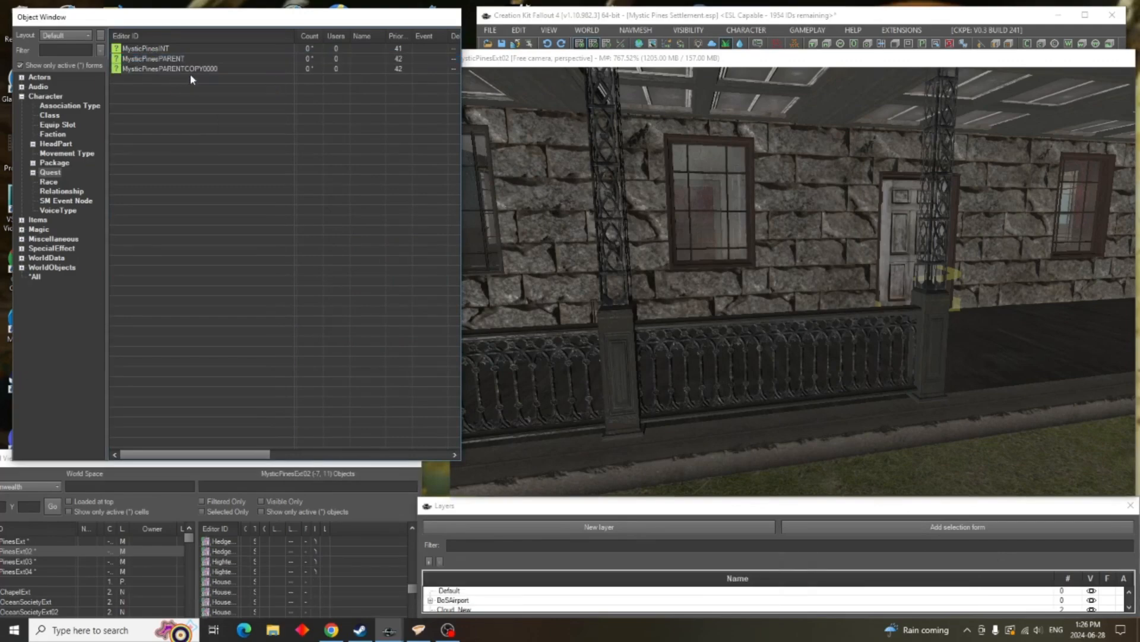
right_click(190, 68)
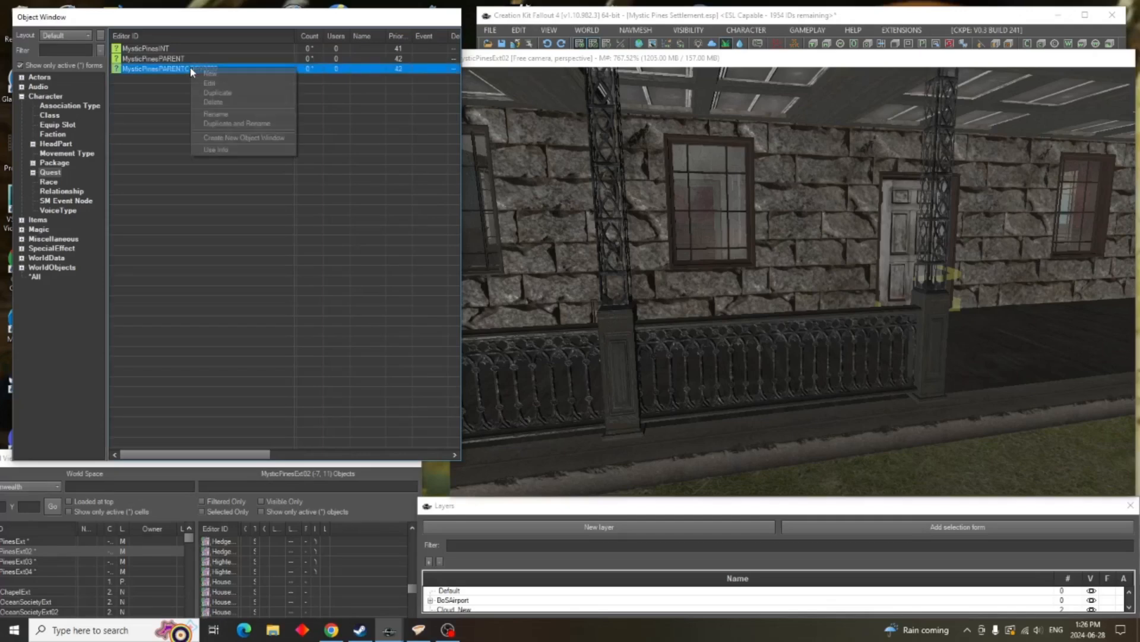
click(229, 104)
click(574, 354)
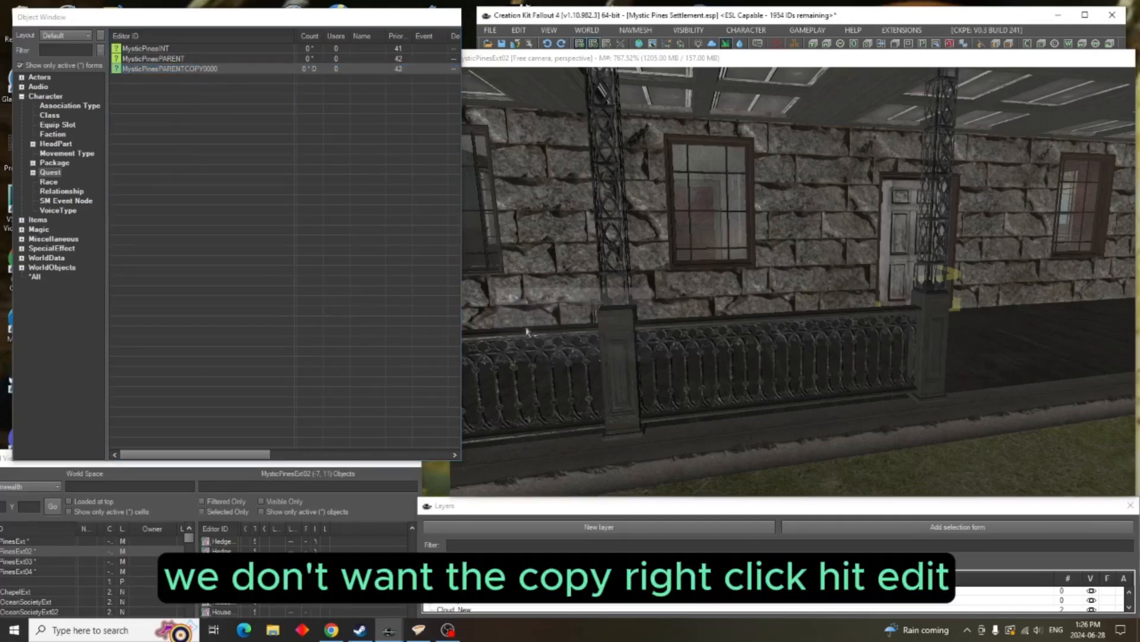
Open the MysticPinesPARENT quest for editing and attach WorkshopAddLocationsScript to it, filtering the script list by "workshop"
right_click(172, 58)
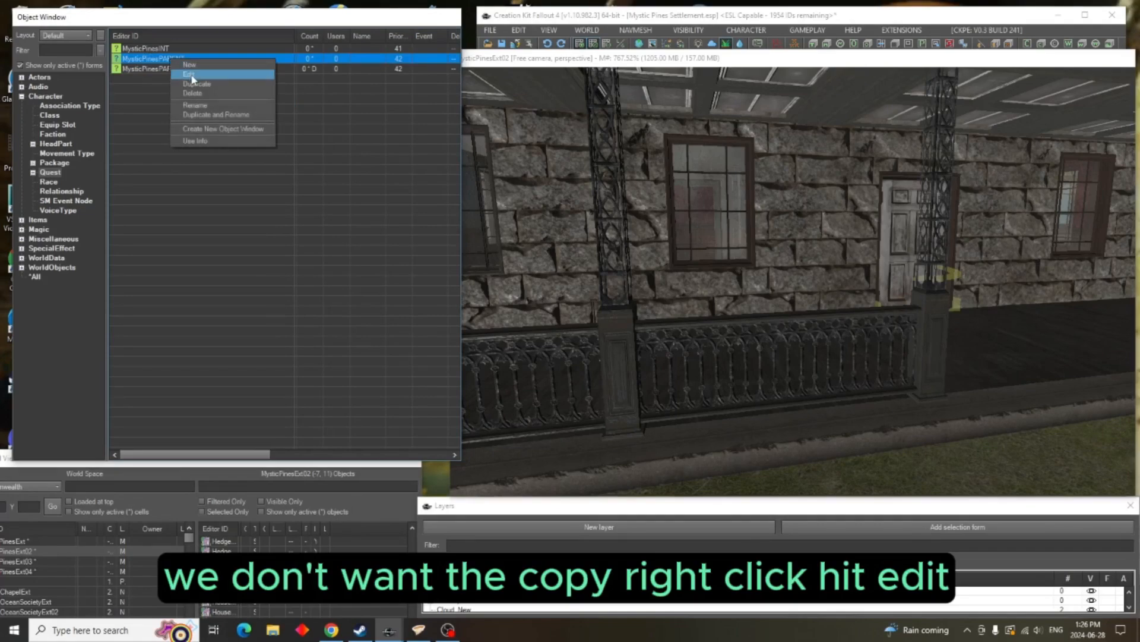
click(190, 74)
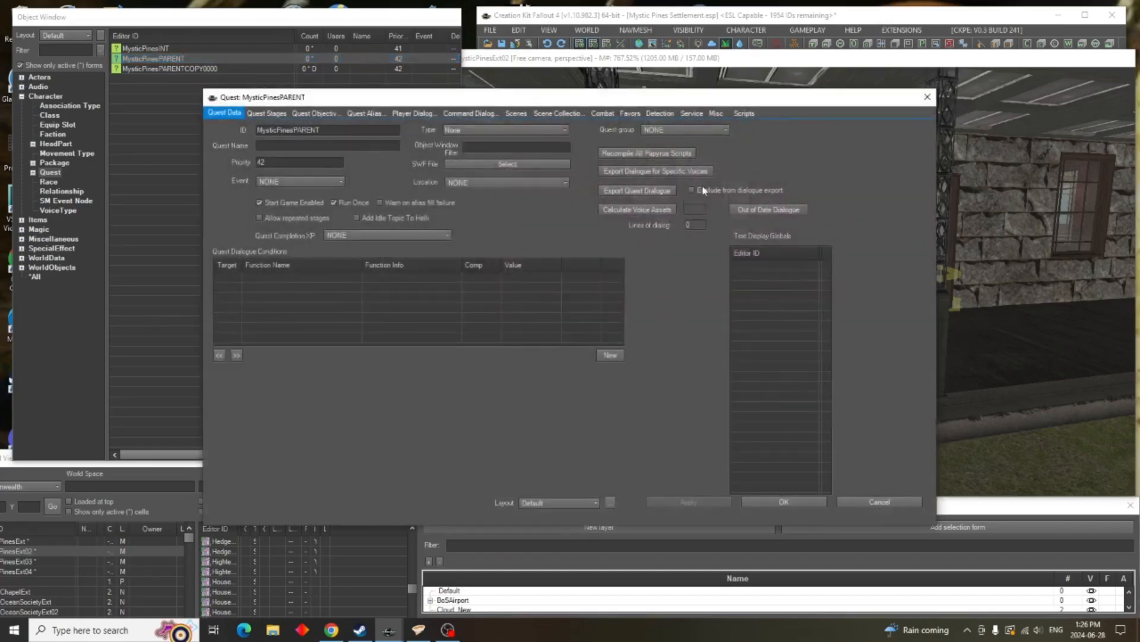
click(745, 113)
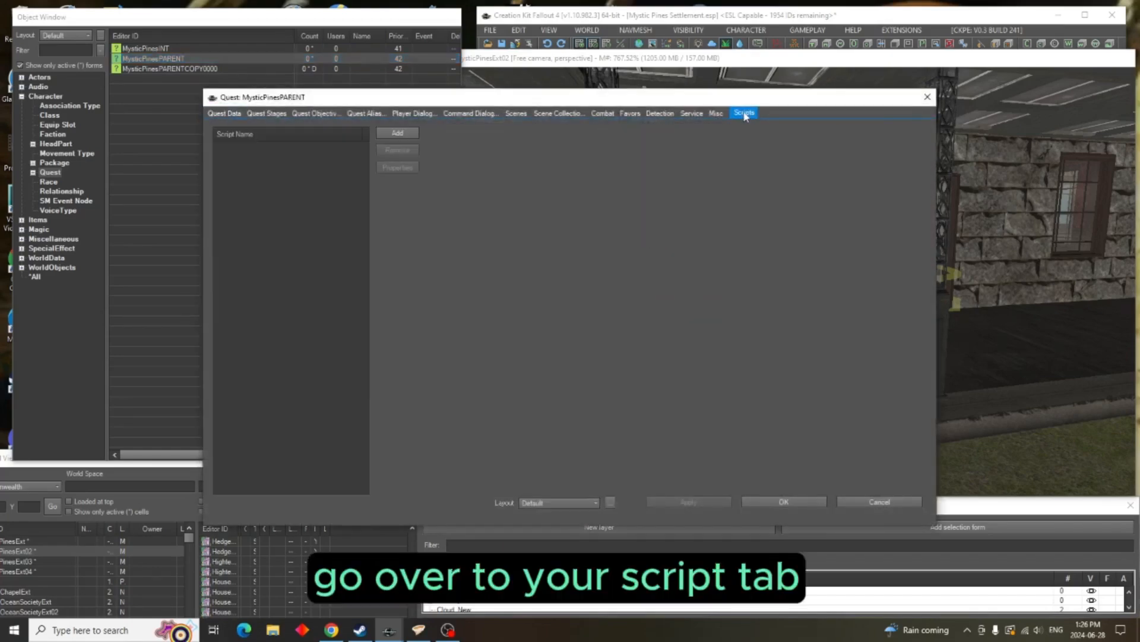
click(396, 134)
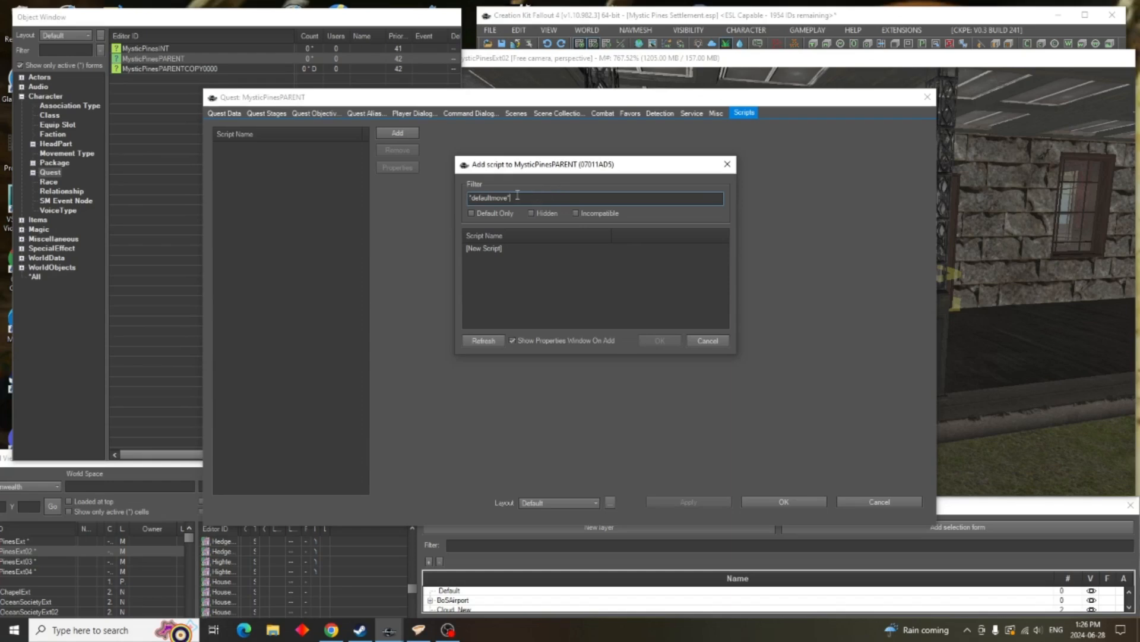
drag(526, 198, 459, 193)
text(w)
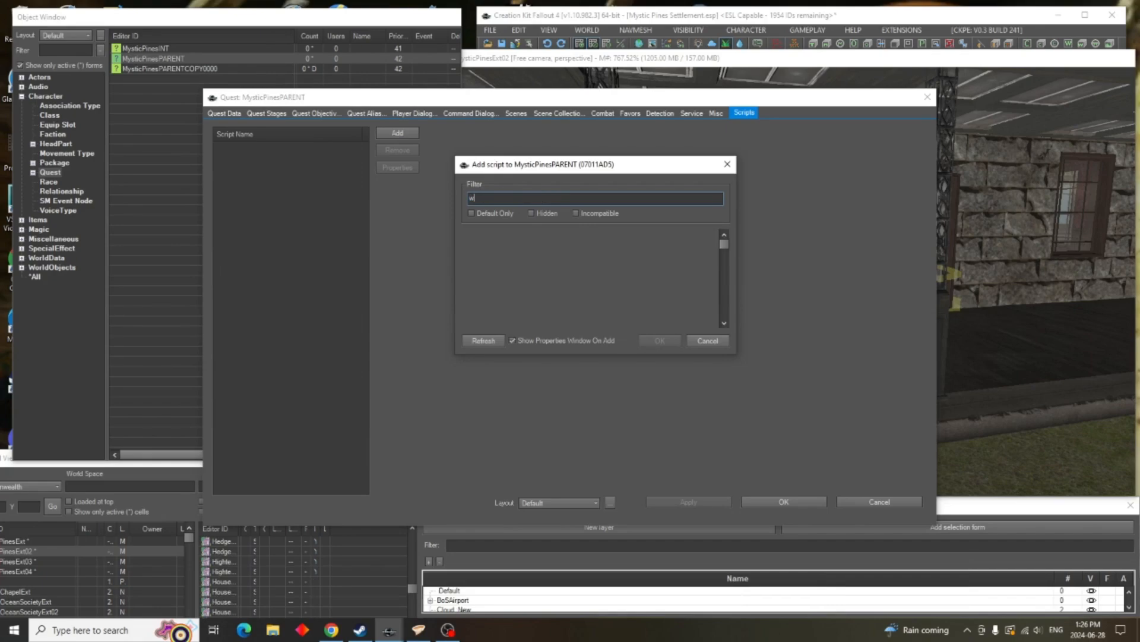
text(orkshop)
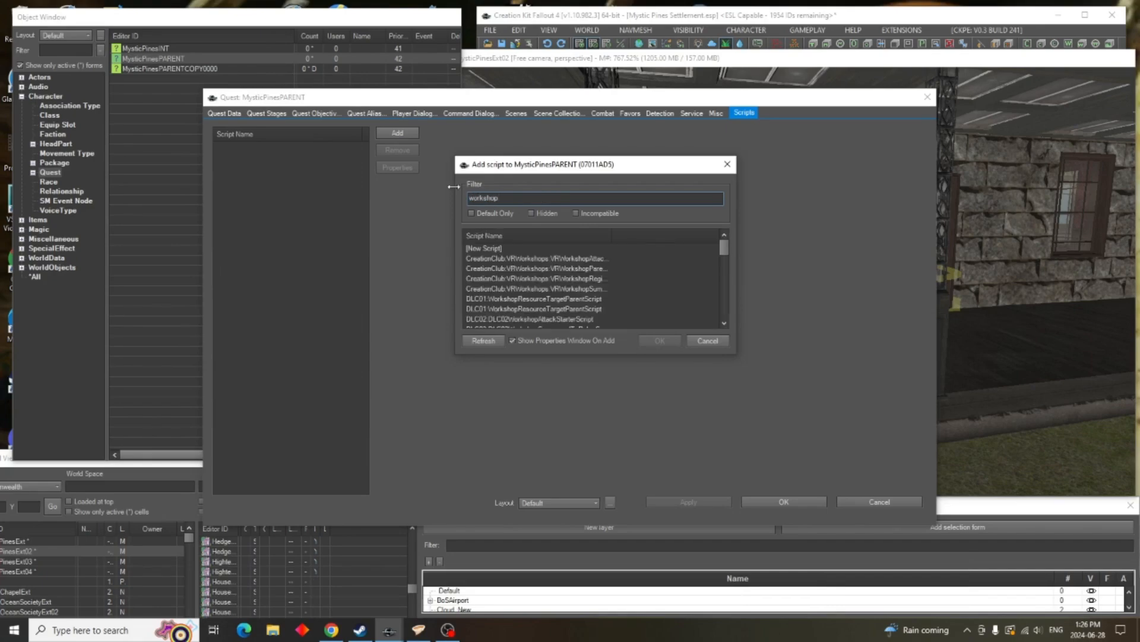
scroll(496, 286, down, 4)
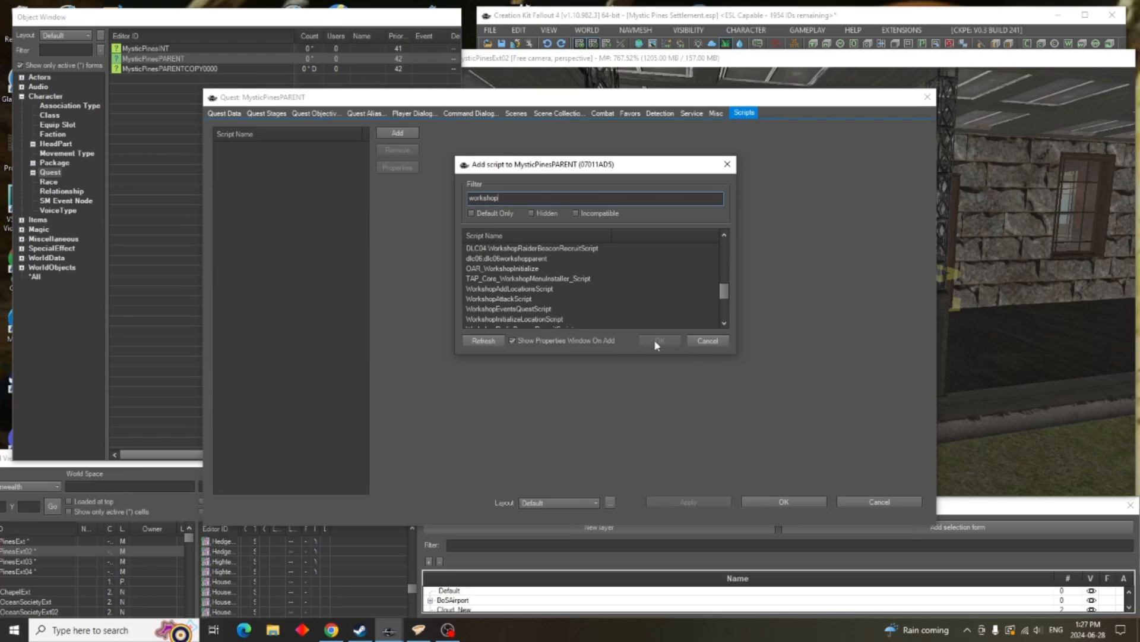
click(527, 288)
click(672, 339)
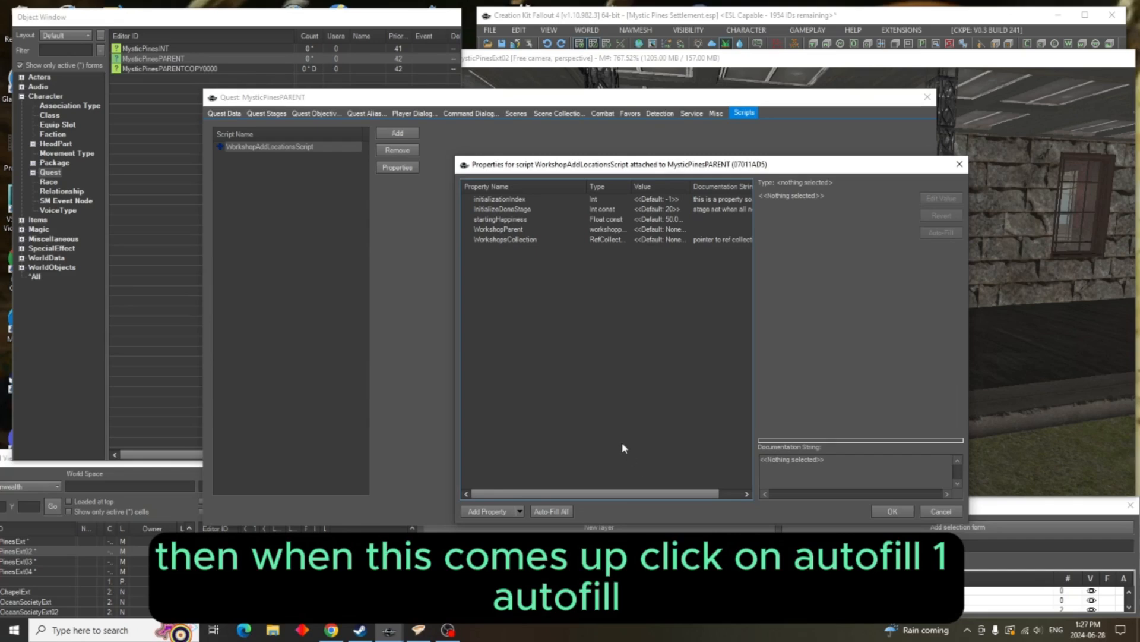
Auto-fill the WorkshopAddLocationsScript properties, keep them despite the missing WorkshopsCollection value, then accept the quest and save the plugin
click(568, 512)
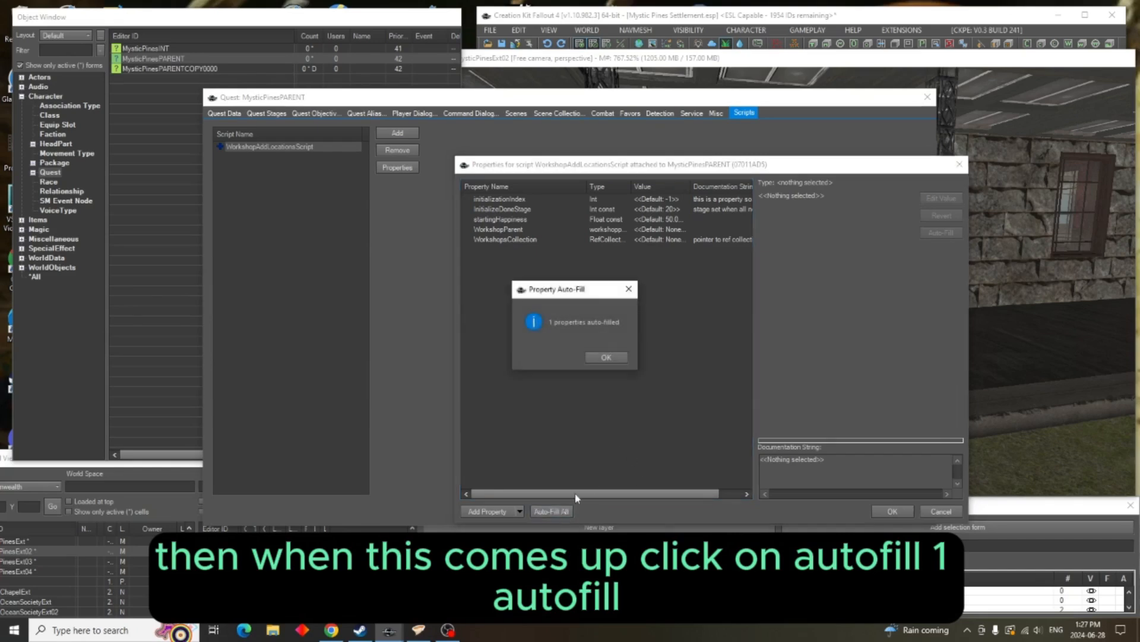
click(601, 356)
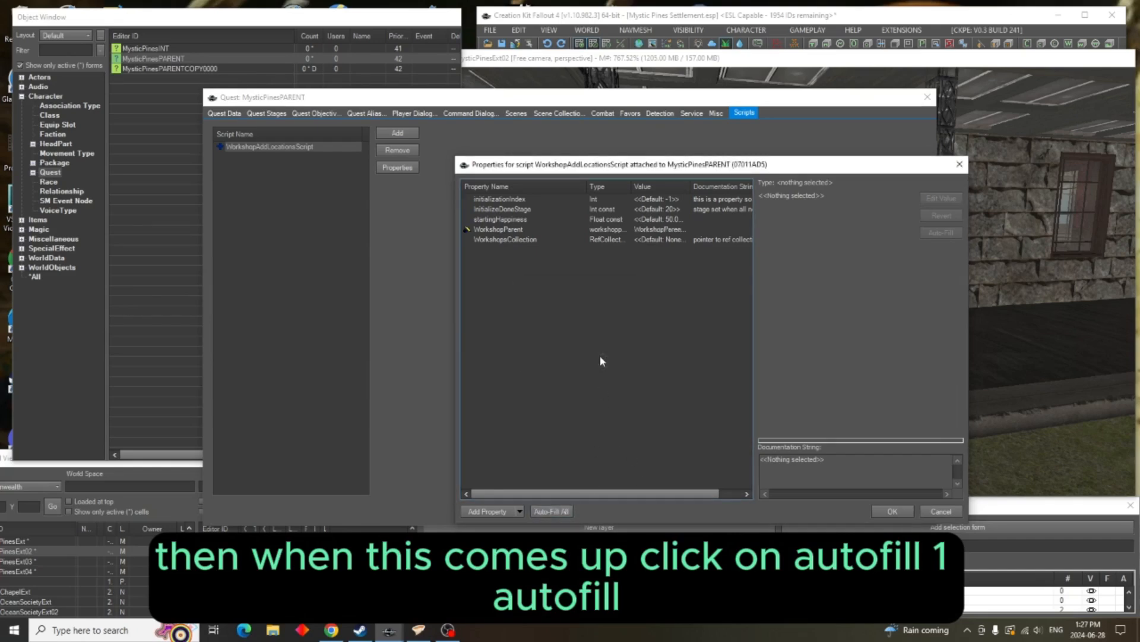
click(892, 511)
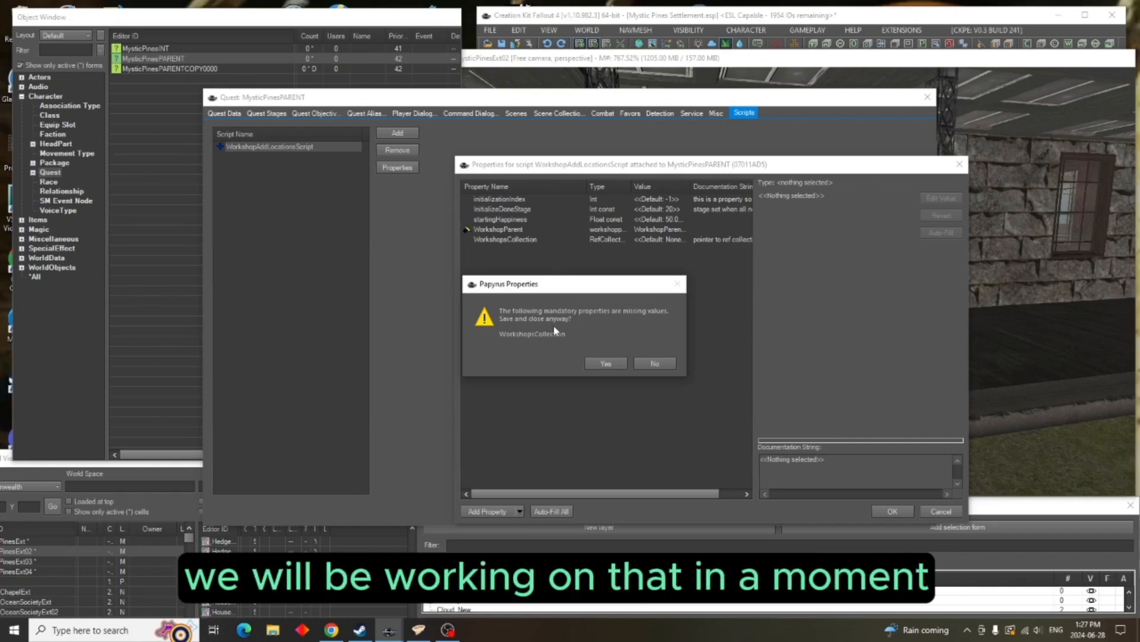
click(601, 365)
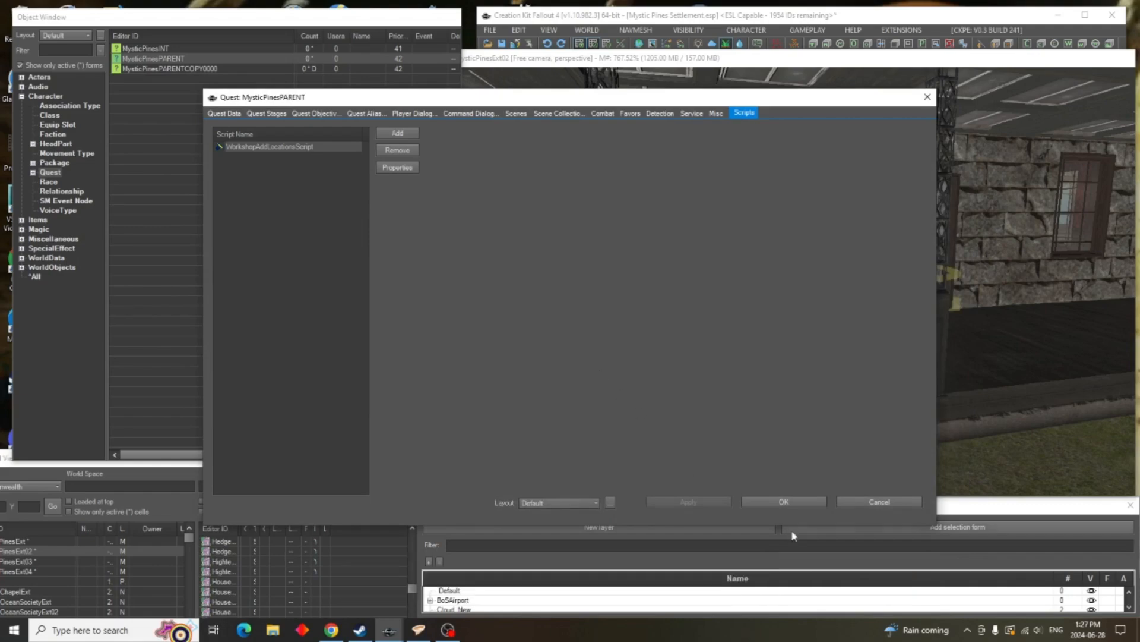
click(797, 505)
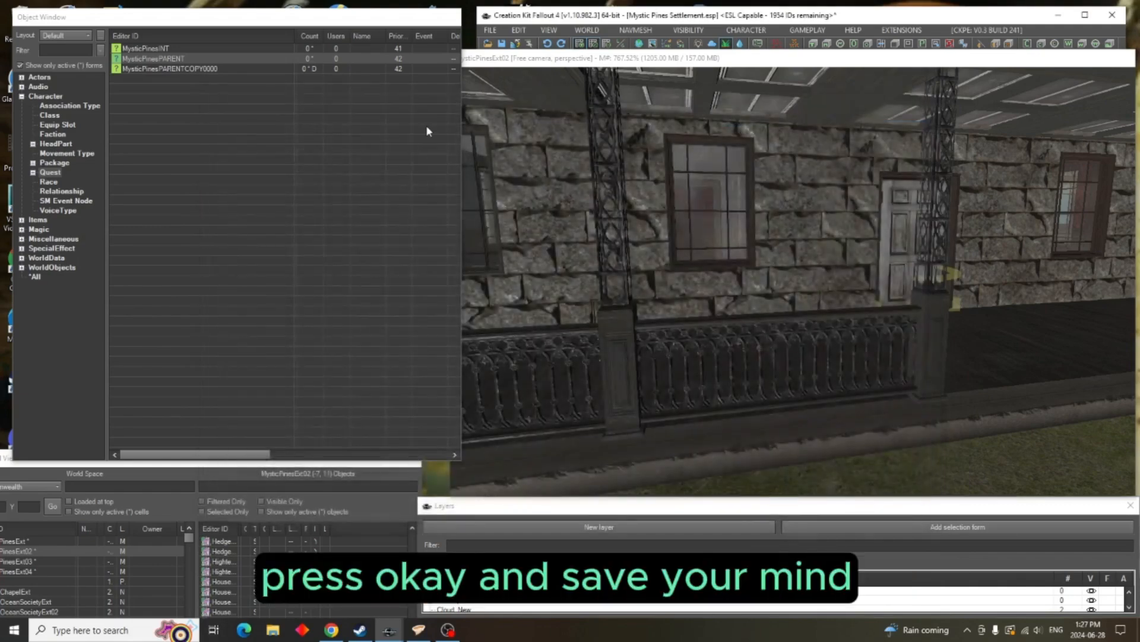
click(504, 45)
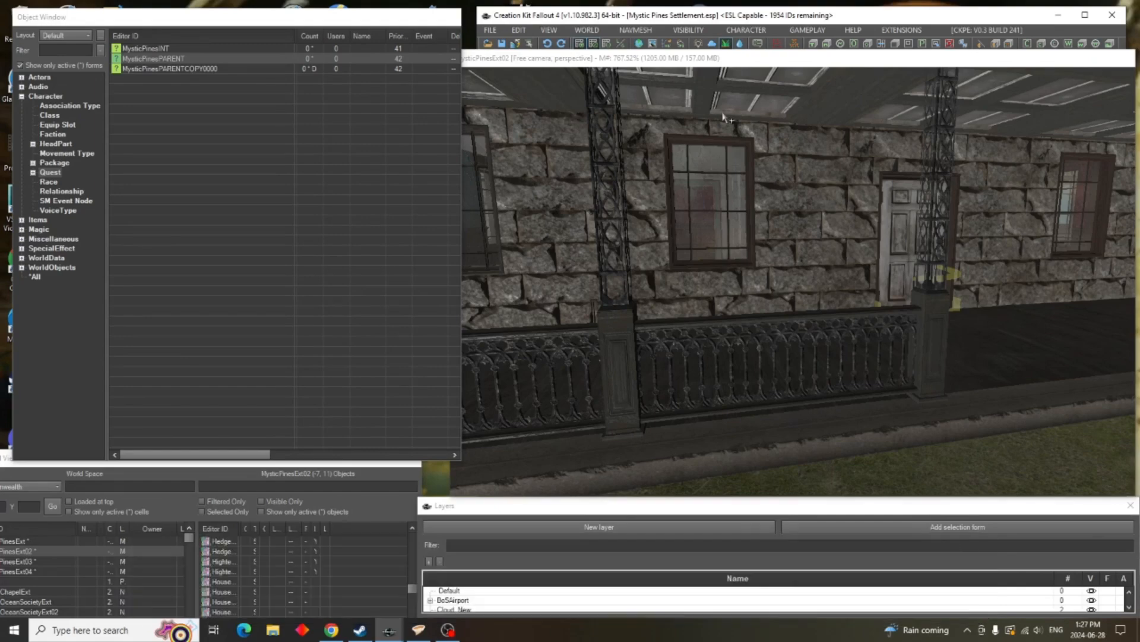
Reopen the MysticPinesPARENT quest and add a quest stage with index 10
right_click(190, 60)
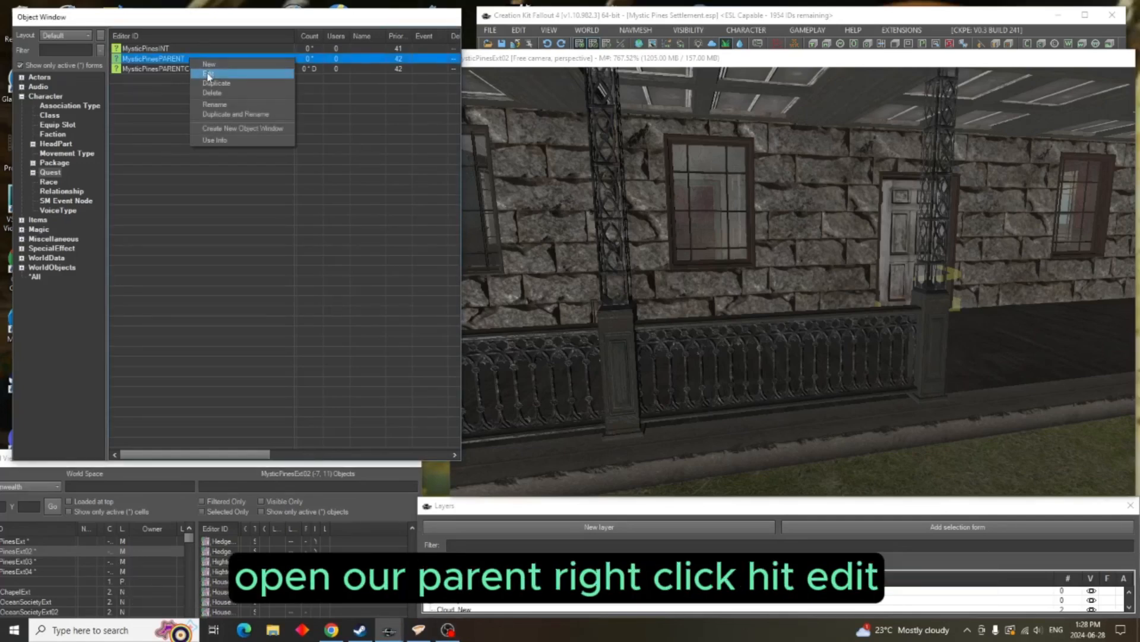
click(207, 75)
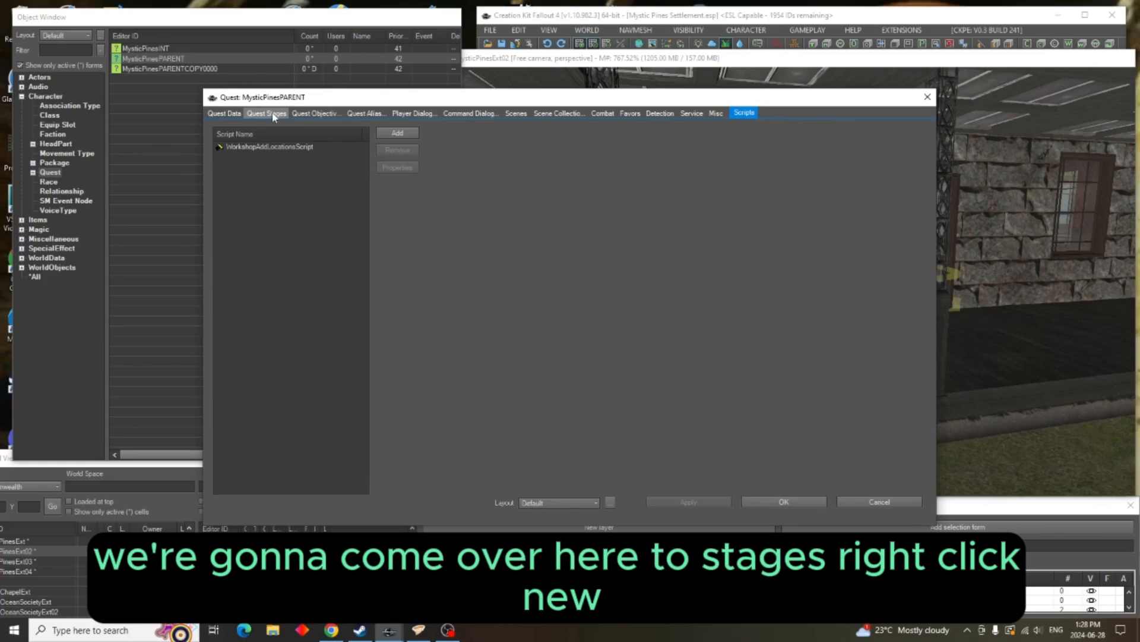
click(272, 114)
right_click(271, 167)
click(288, 173)
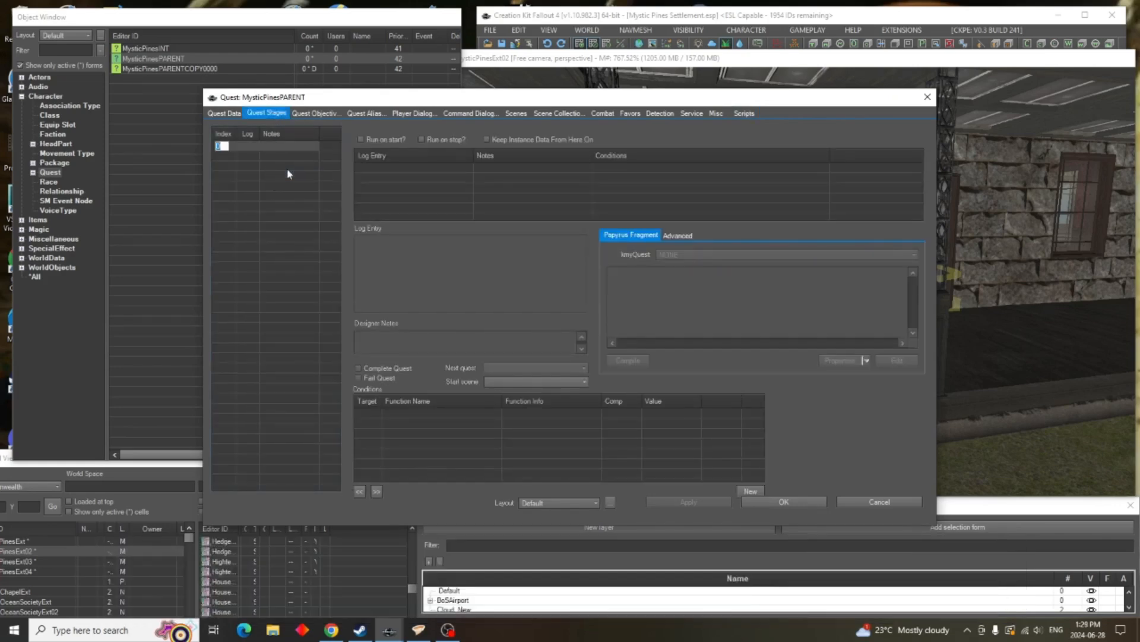
text(10)
key(Return)
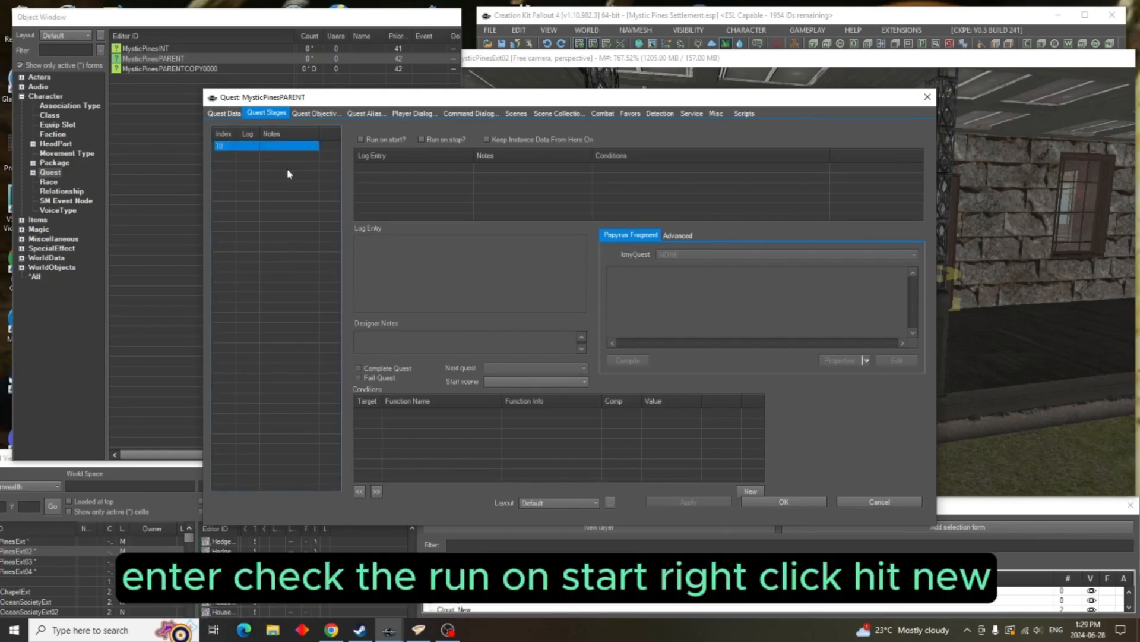
Set stage 10 to run on start and give it a new empty log entry
click(375, 142)
right_click(387, 170)
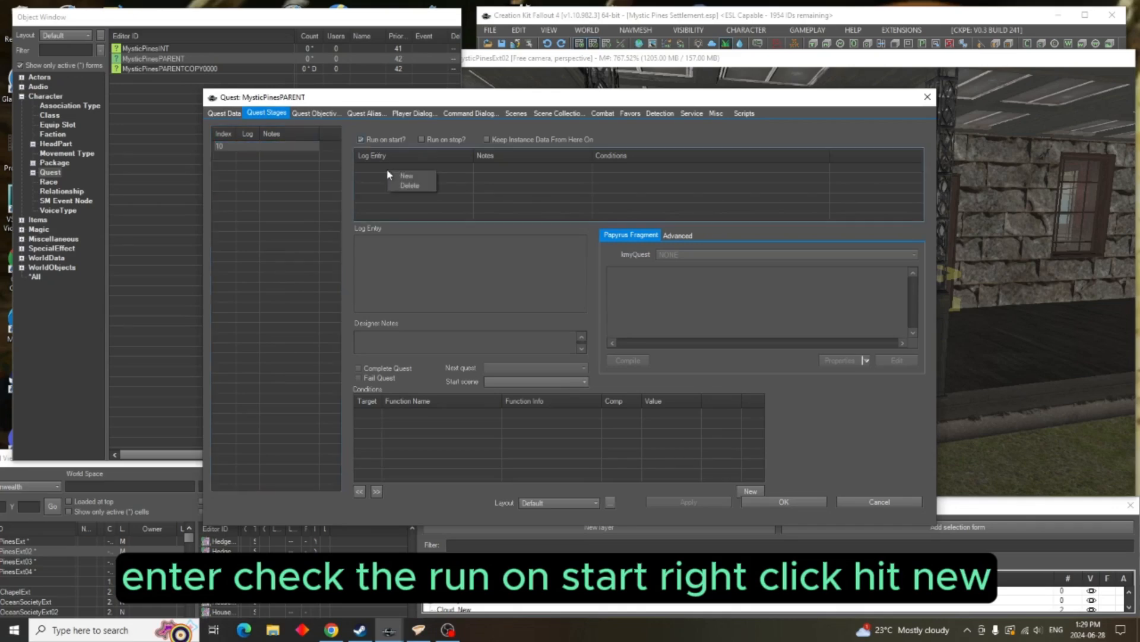
click(406, 176)
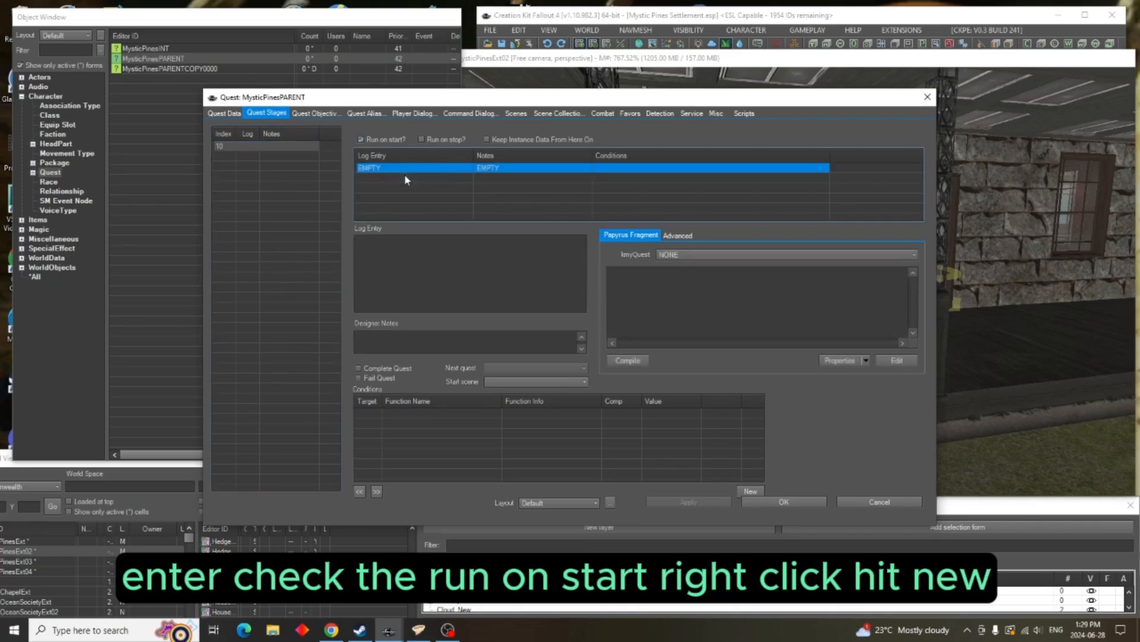
Add a second quest stage with index 20 and give it an empty log entry
right_click(273, 167)
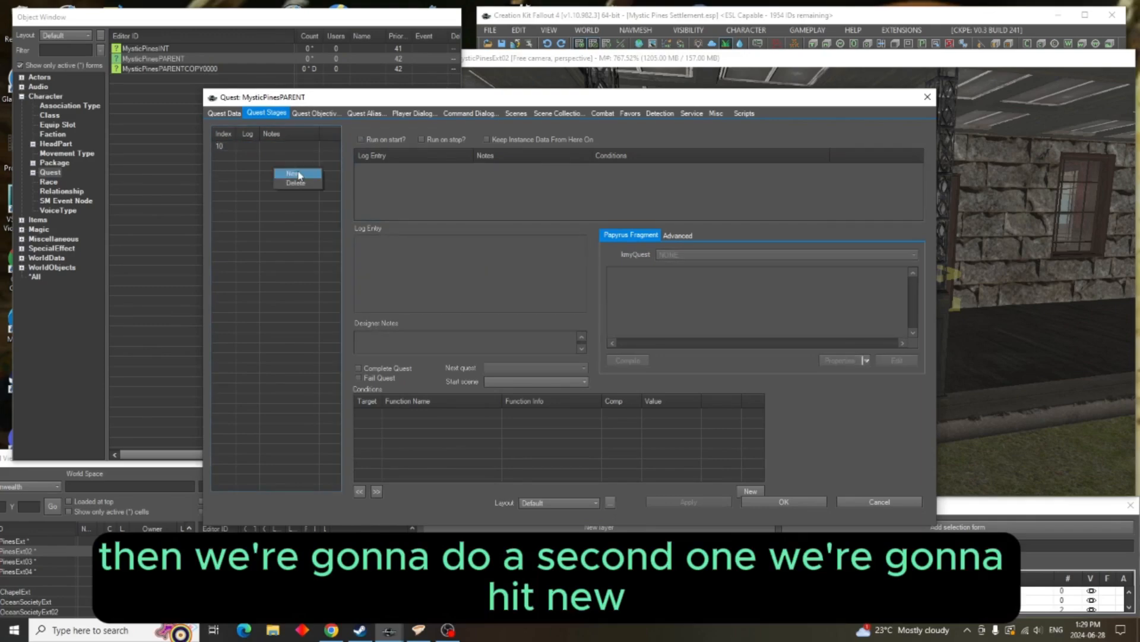
click(299, 175)
text(20)
key(Return)
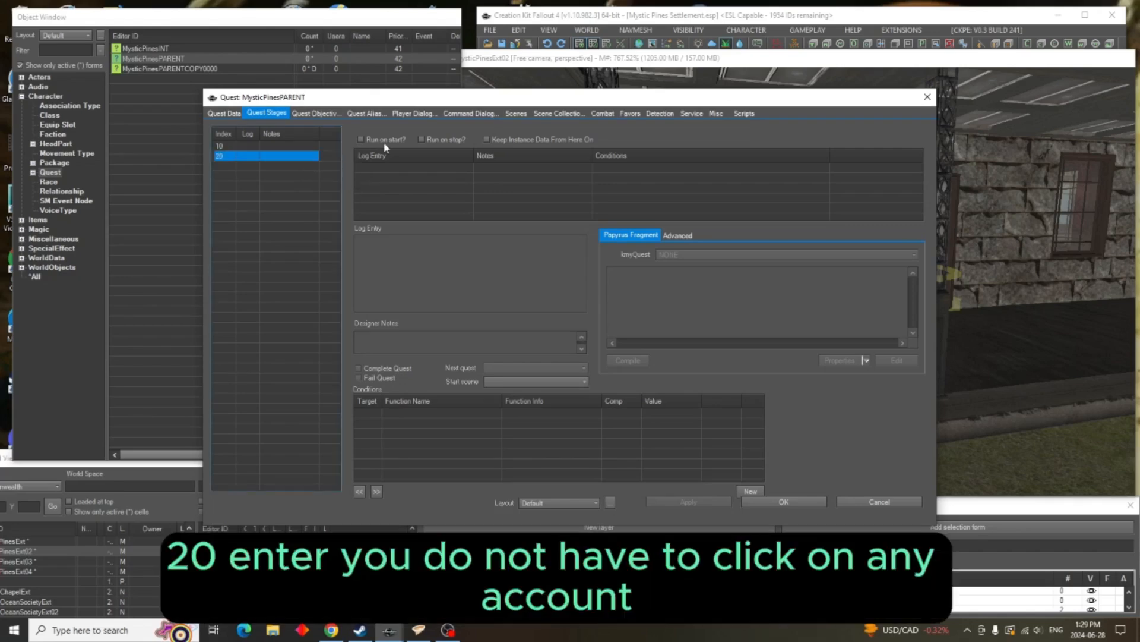
right_click(401, 183)
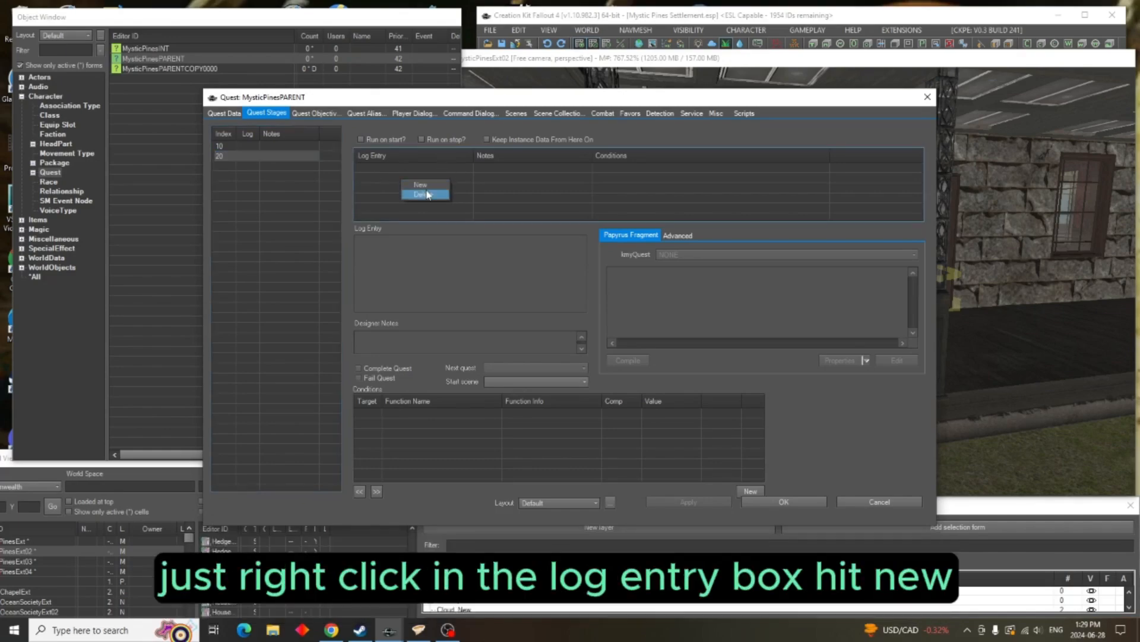
click(427, 187)
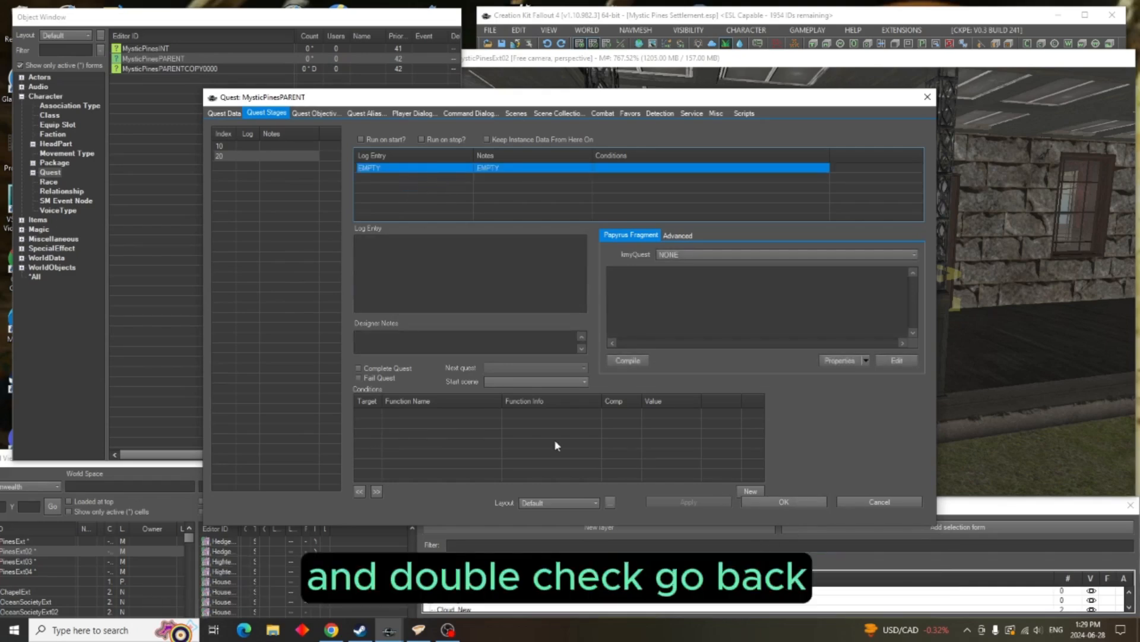
Check the settings of stages 10 and 20, then accept the MysticPinesPARENT quest and save the plugin
click(248, 146)
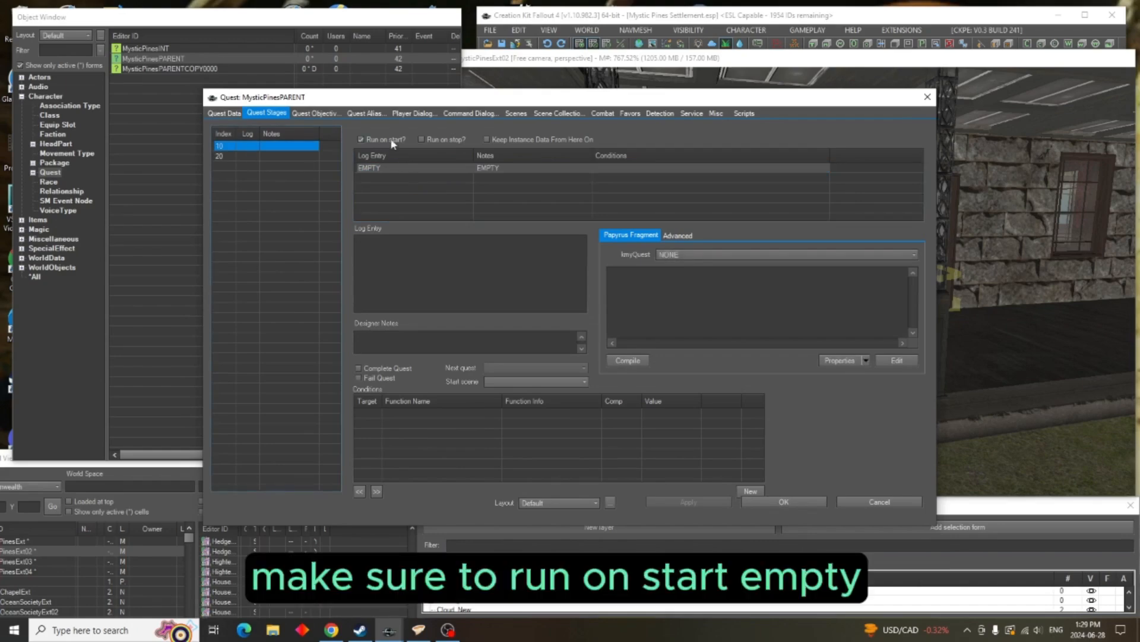
click(236, 155)
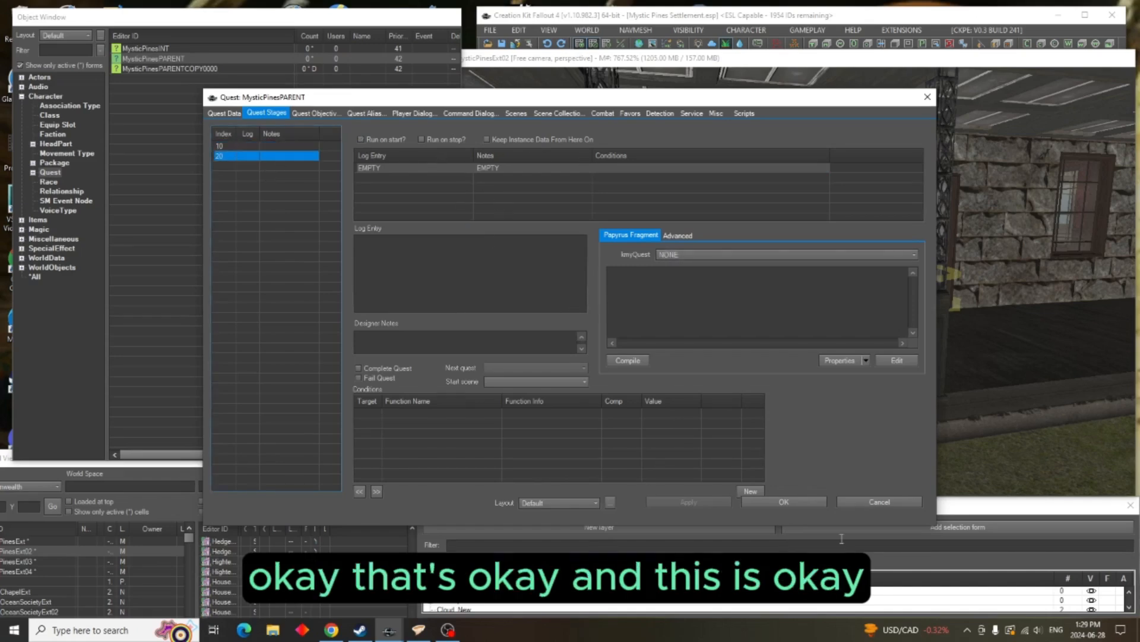
click(785, 502)
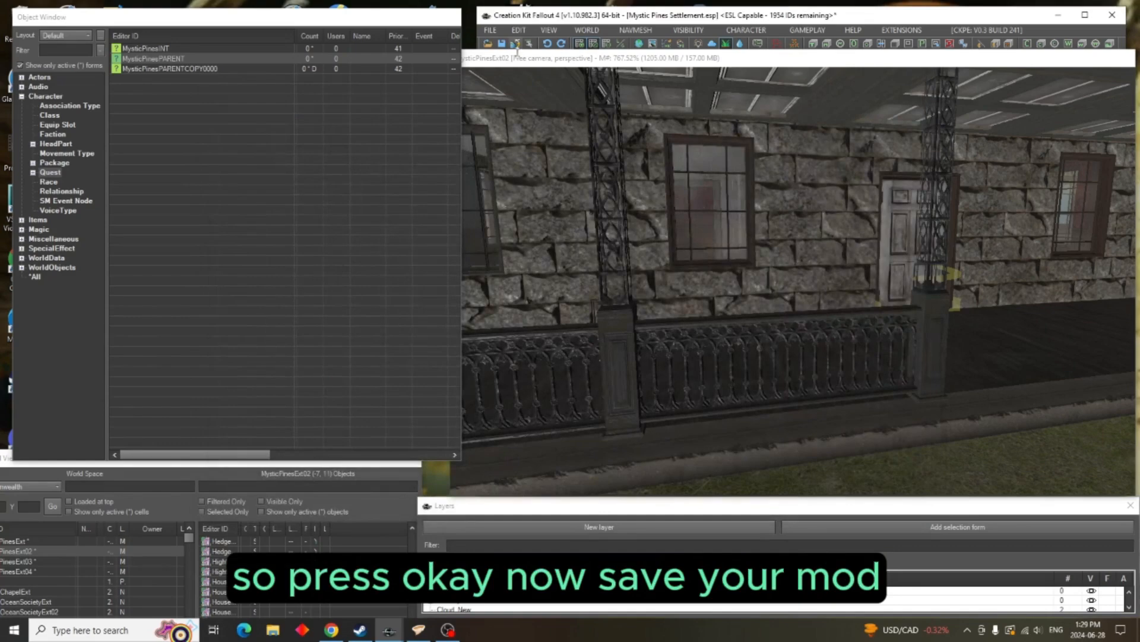
click(501, 44)
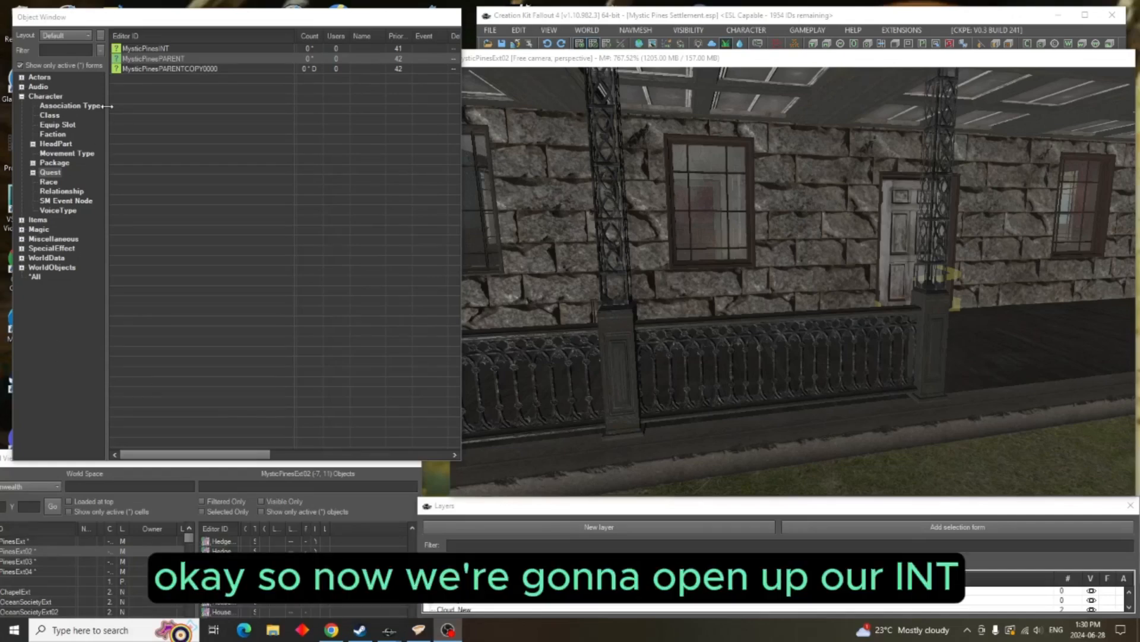
Open the MysticPinesINT quest for editing and attach WorkshopInitializeLocationScript, leaving its properties unfilled
right_click(160, 51)
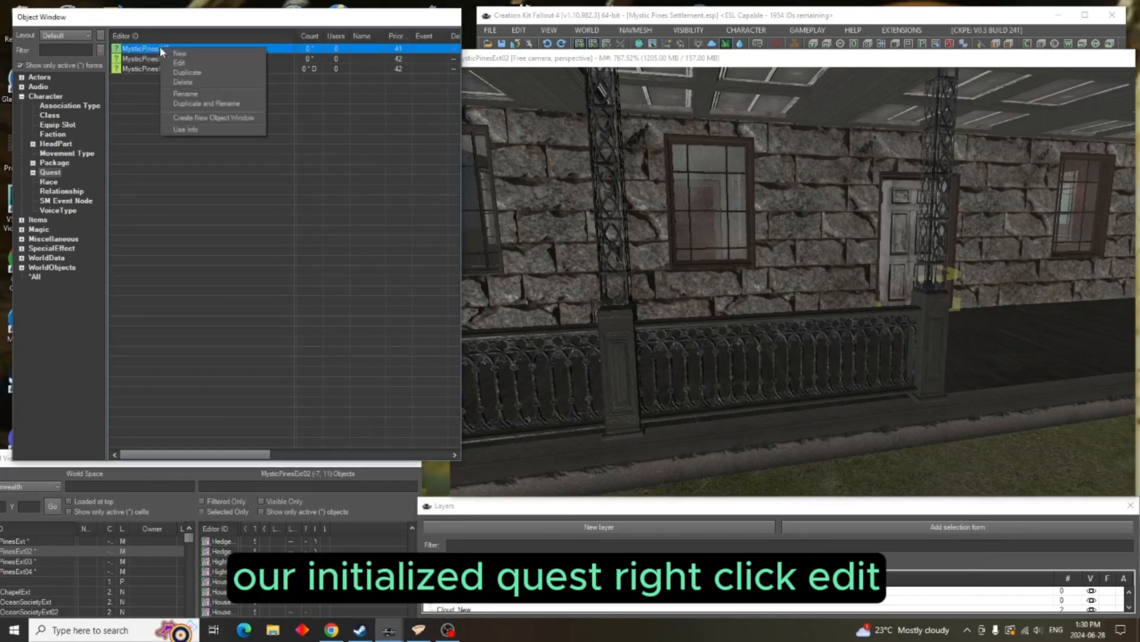
click(201, 64)
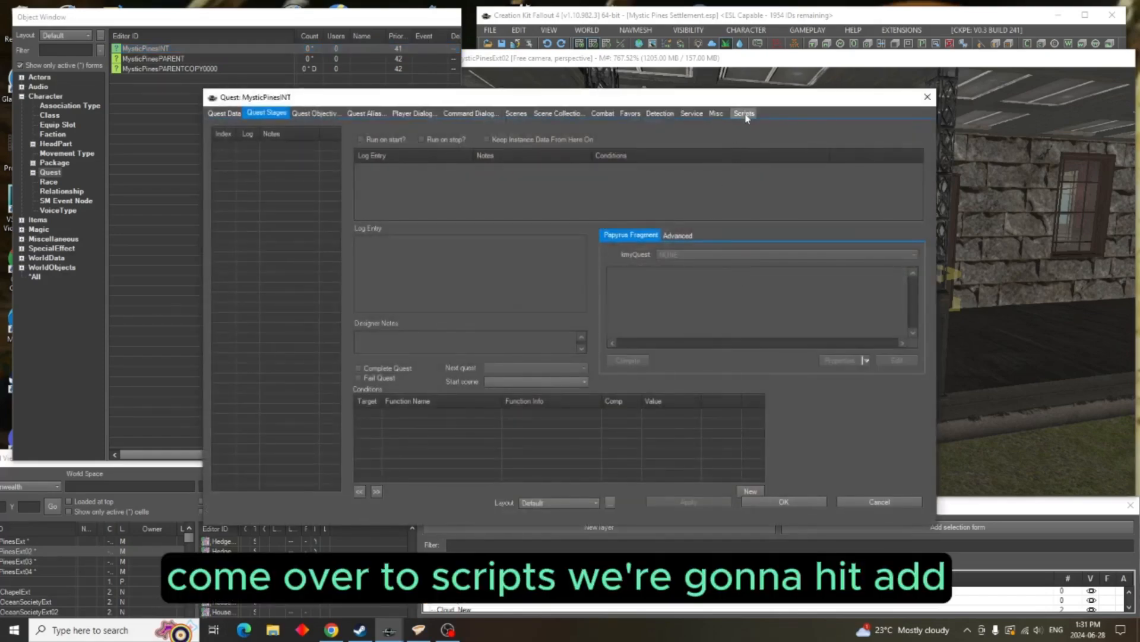
click(744, 113)
click(397, 132)
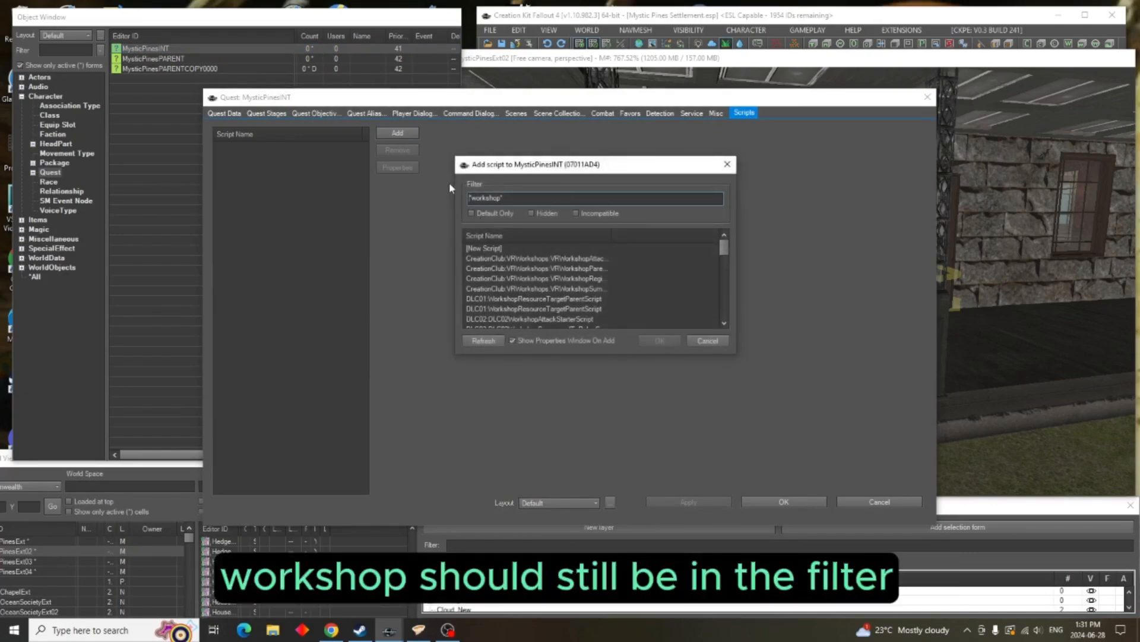
scroll(672, 283, down, 2)
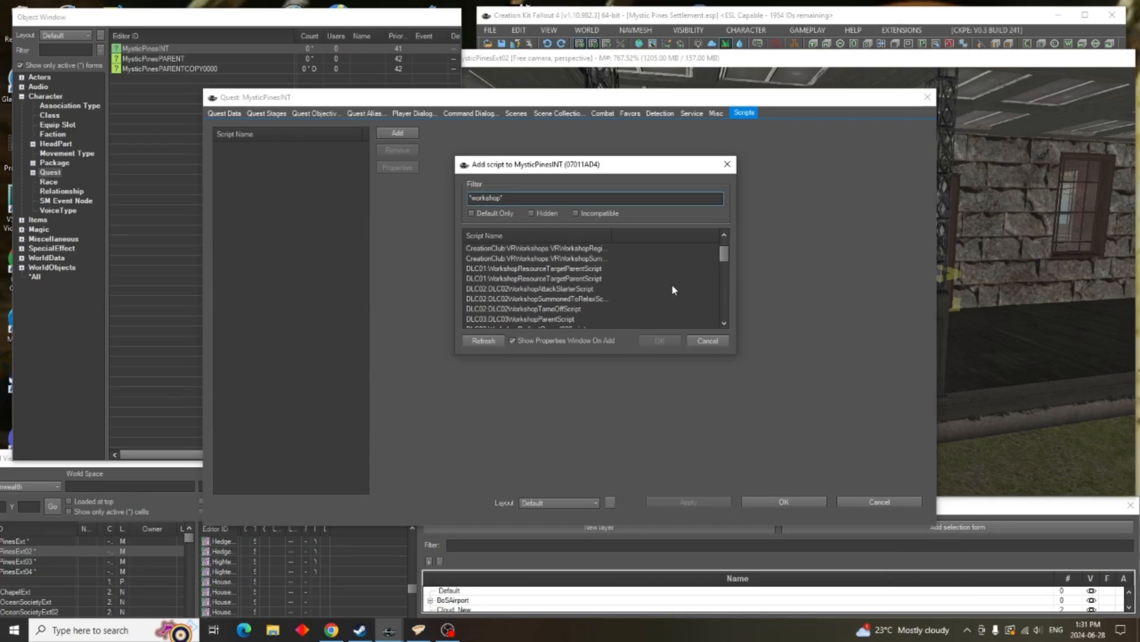
scroll(673, 289, down, 4)
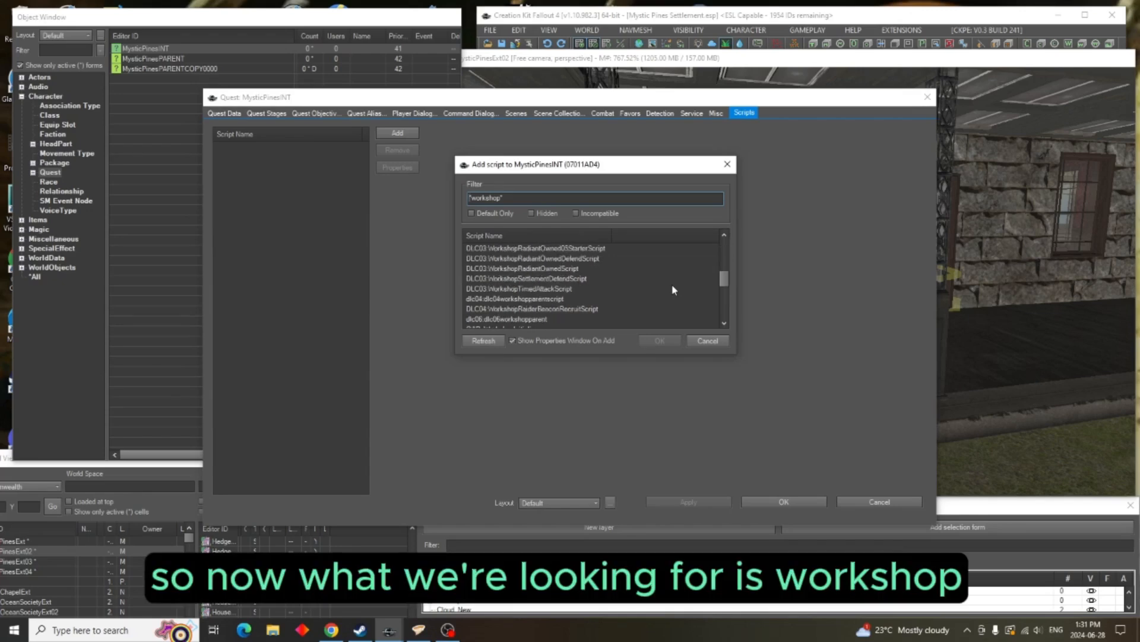
scroll(672, 284, down, 1)
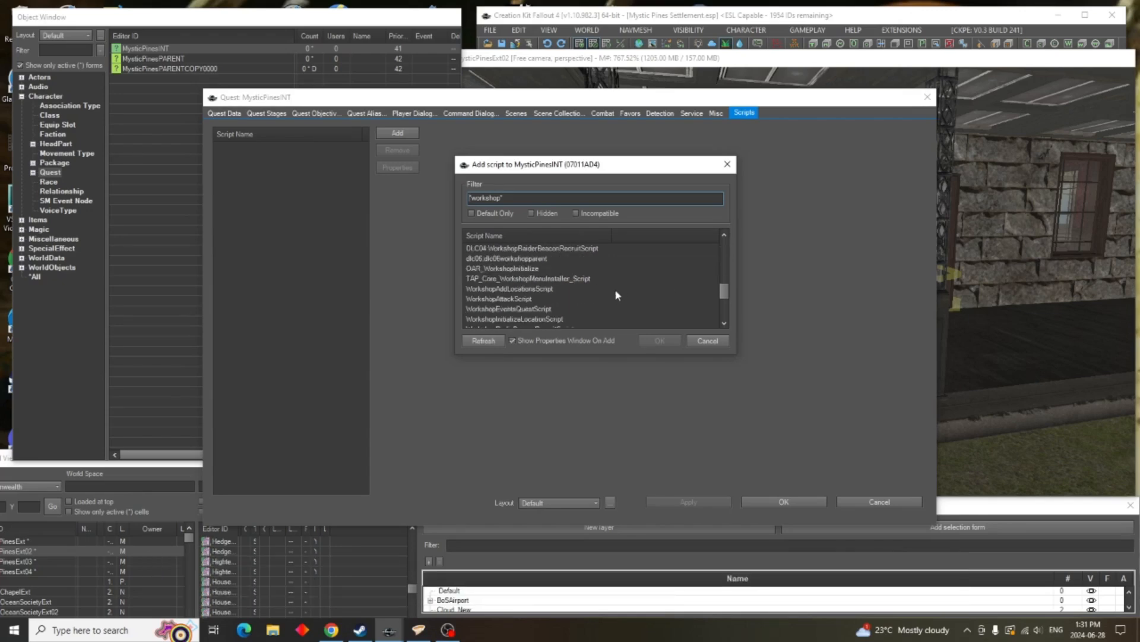
scroll(529, 320, down, 1)
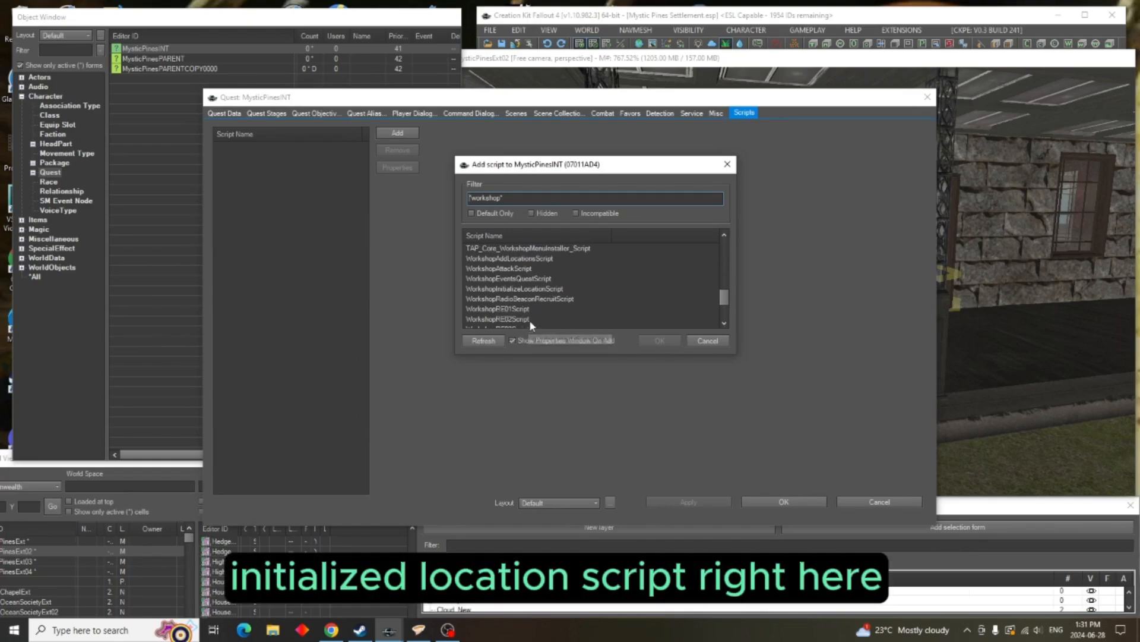
click(530, 290)
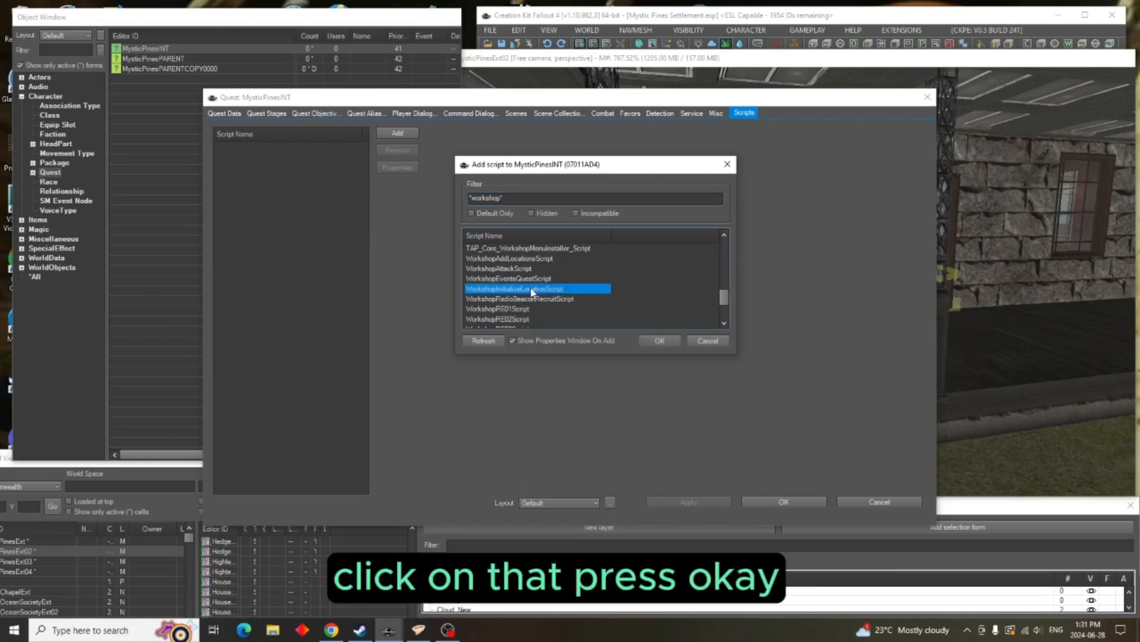
click(671, 341)
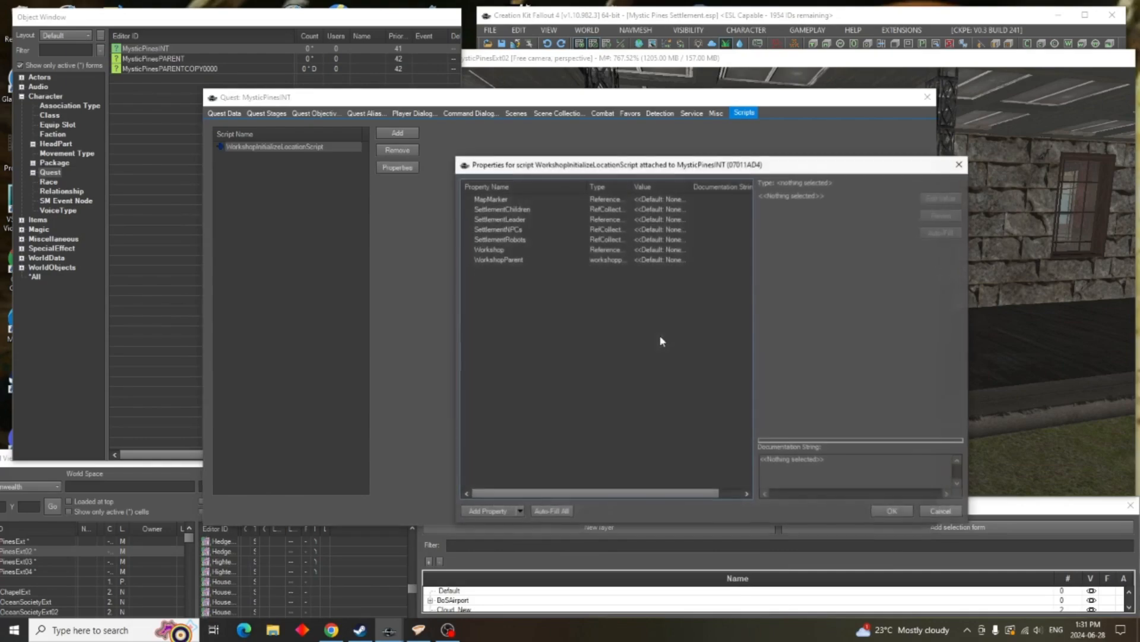
click(935, 512)
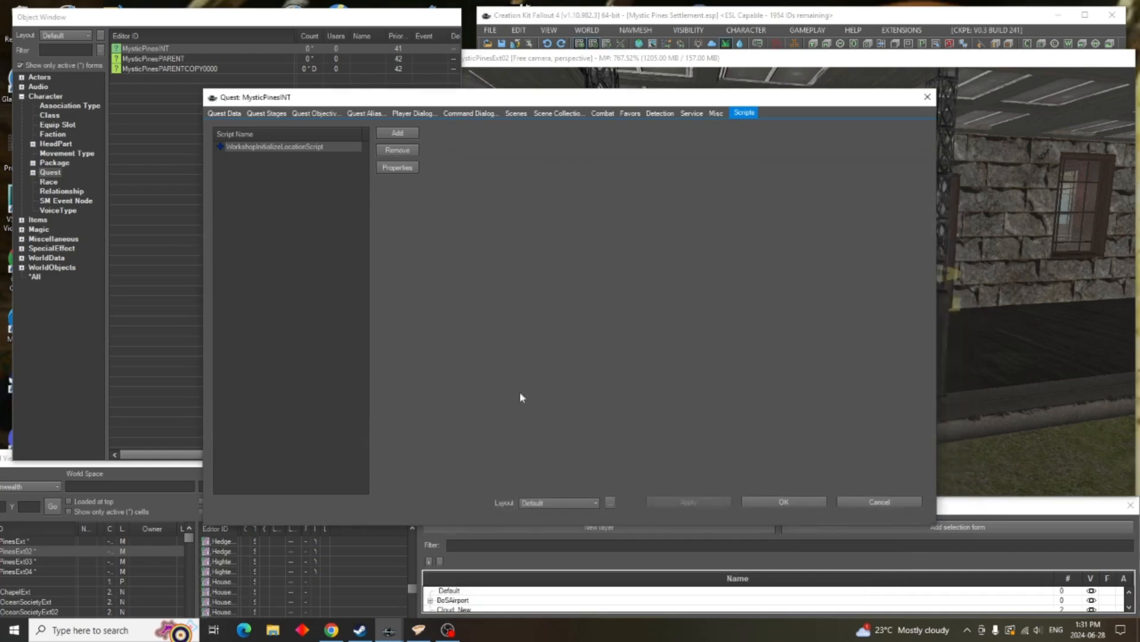
Copy all source code below the Scriptname line of WorkshopInitializeLocationScript, then close the script editor without changing it
right_click(297, 152)
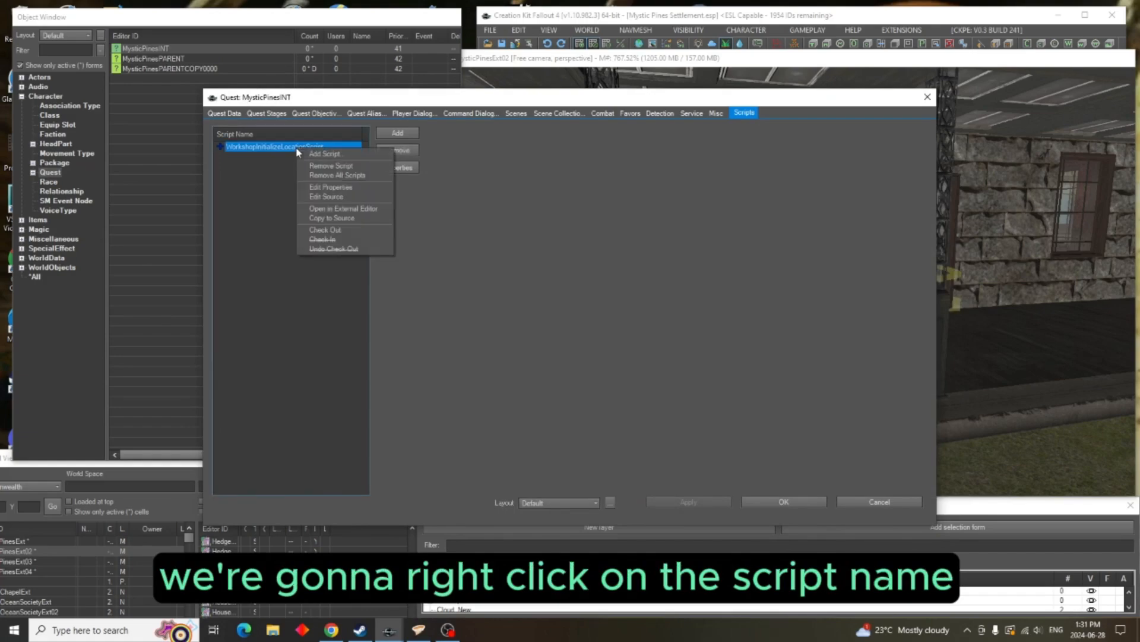
click(321, 197)
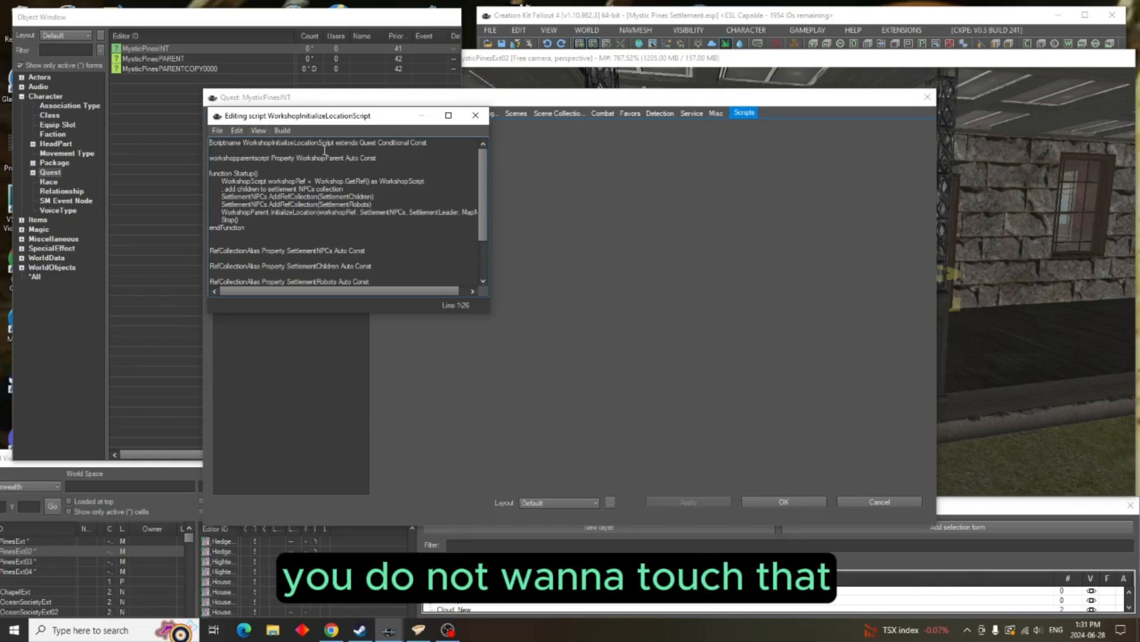
drag(211, 158, 474, 321)
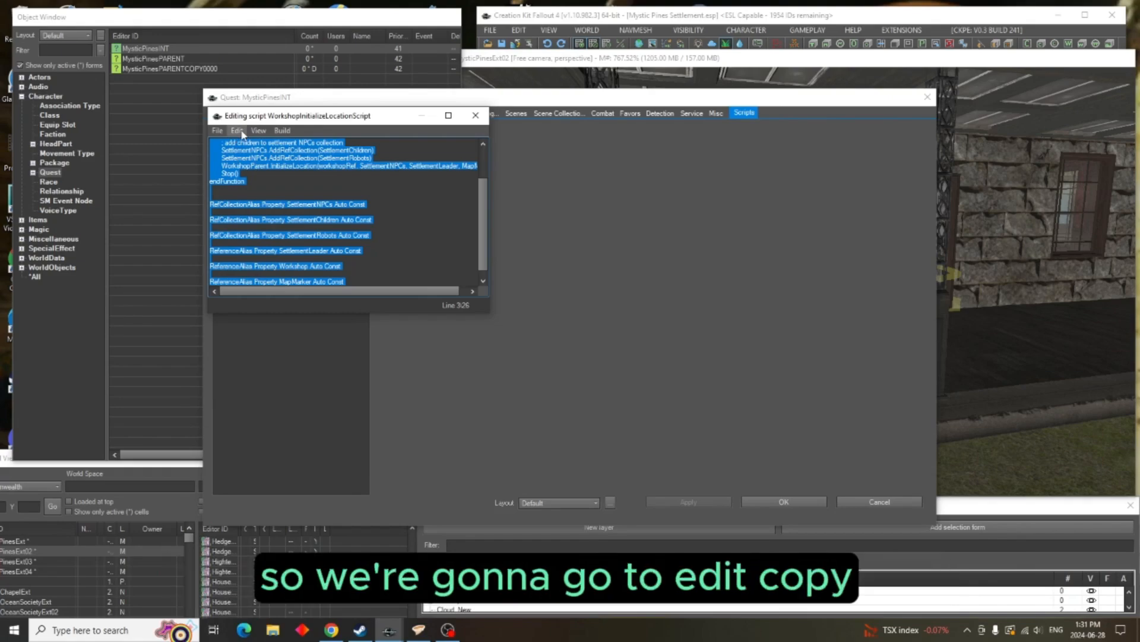
click(237, 131)
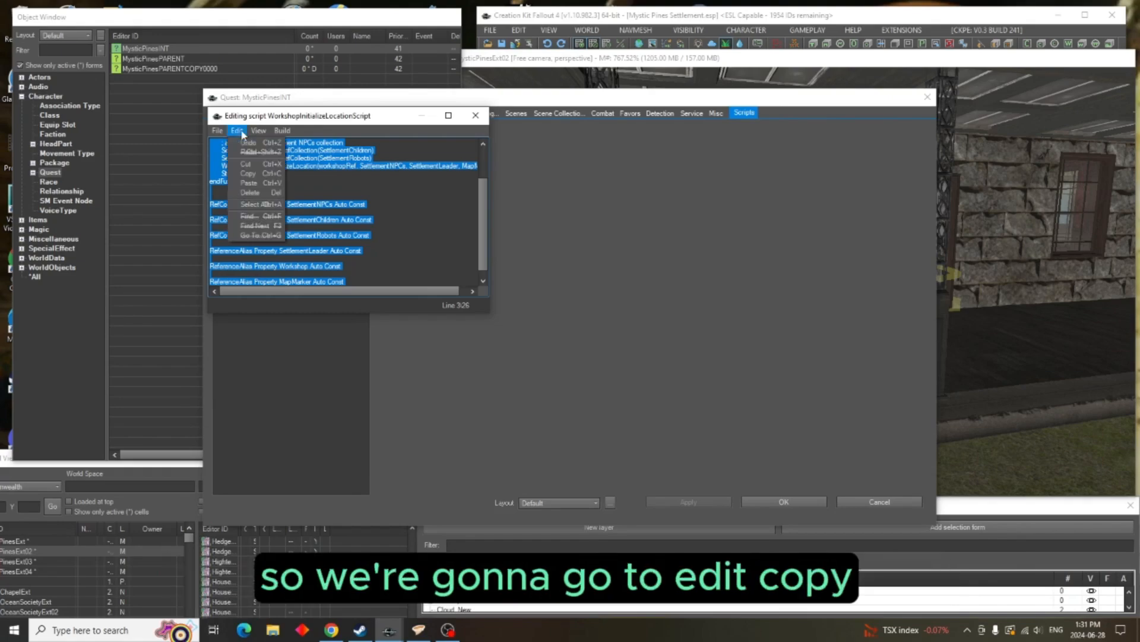
click(252, 175)
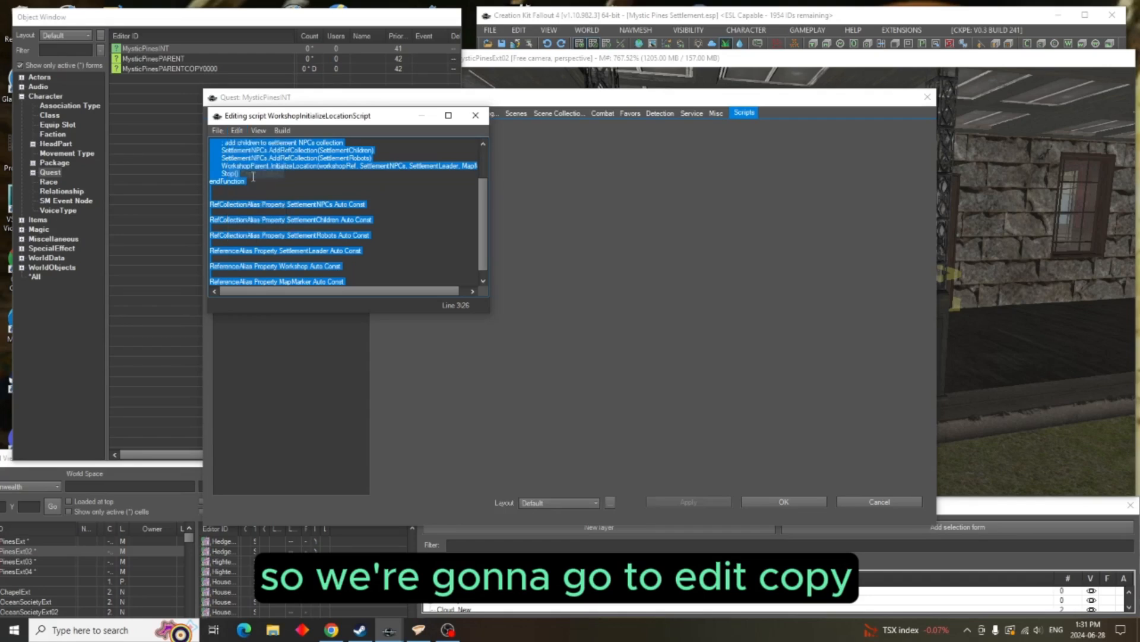
click(477, 116)
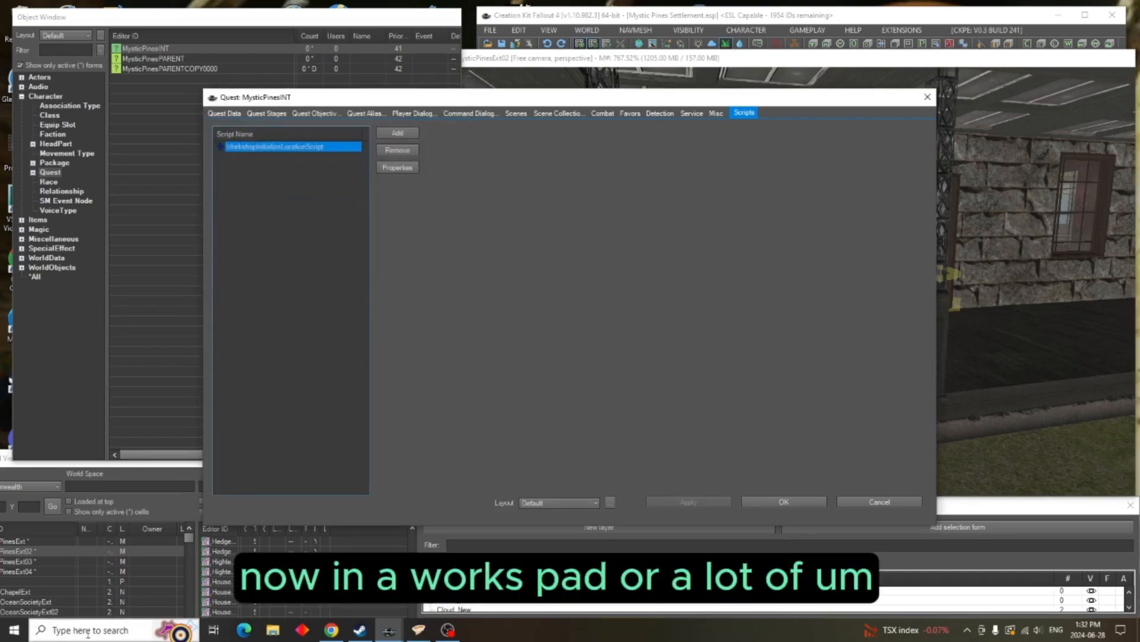
Paste the copied code into a new Notepad document and delete Stop() from the Startup function, keeping the document open
click(92, 636)
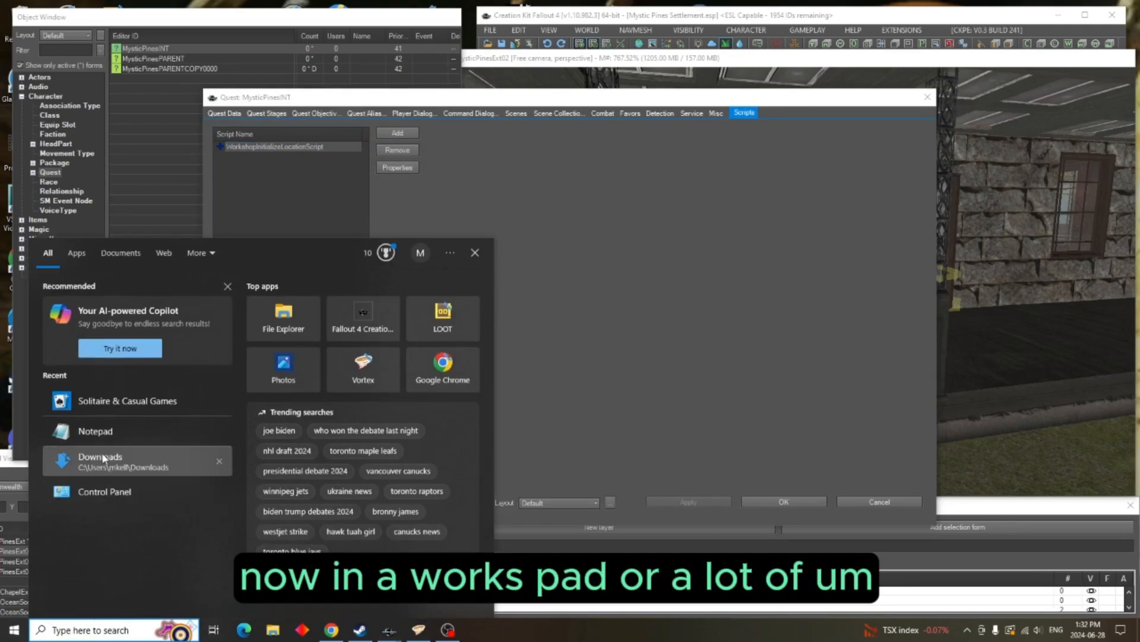
click(102, 435)
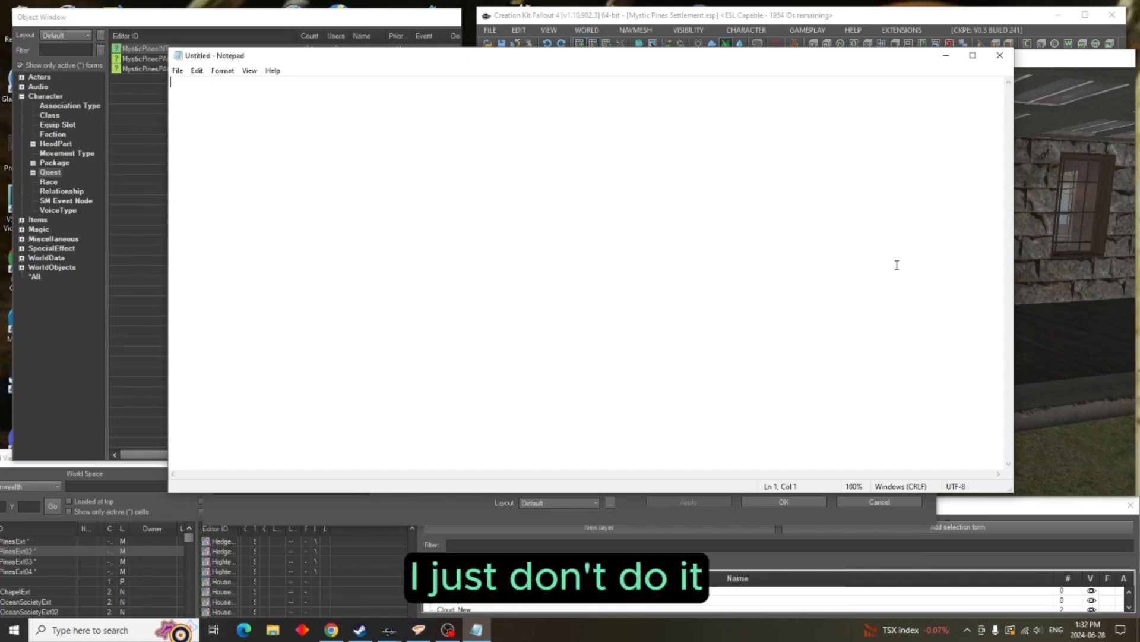
right_click(214, 93)
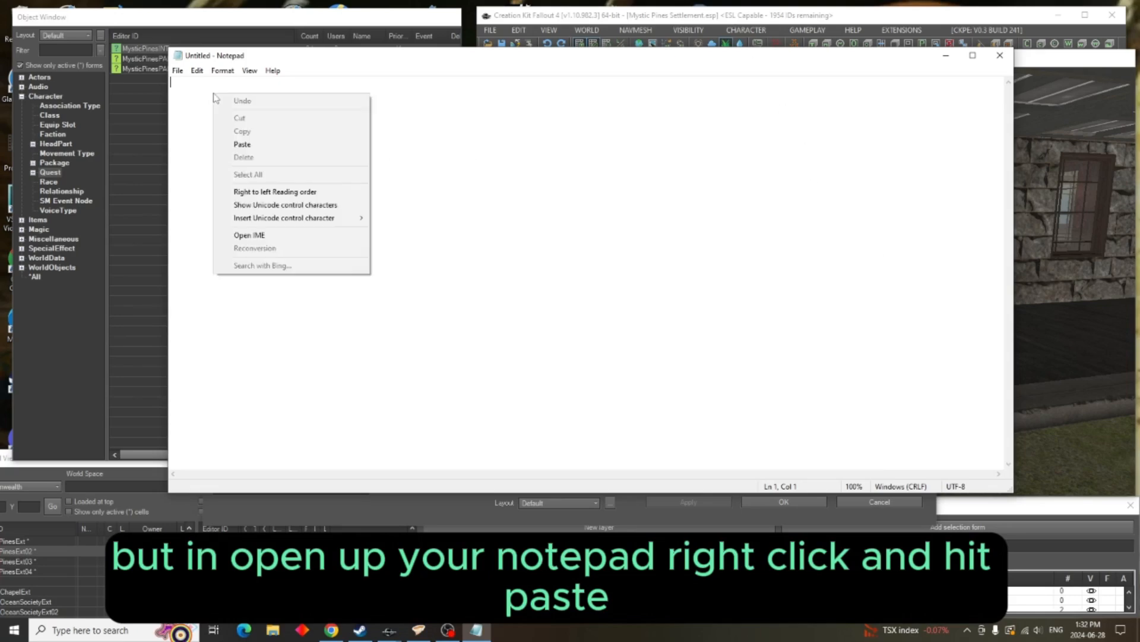
click(243, 143)
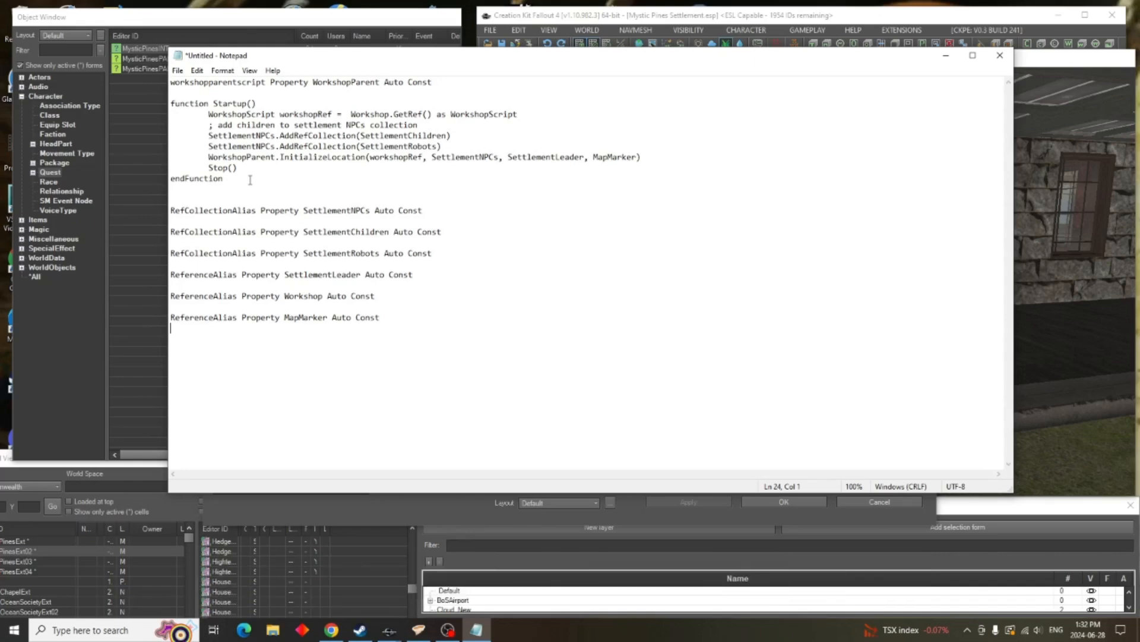
click(208, 167)
drag(208, 167, 245, 168)
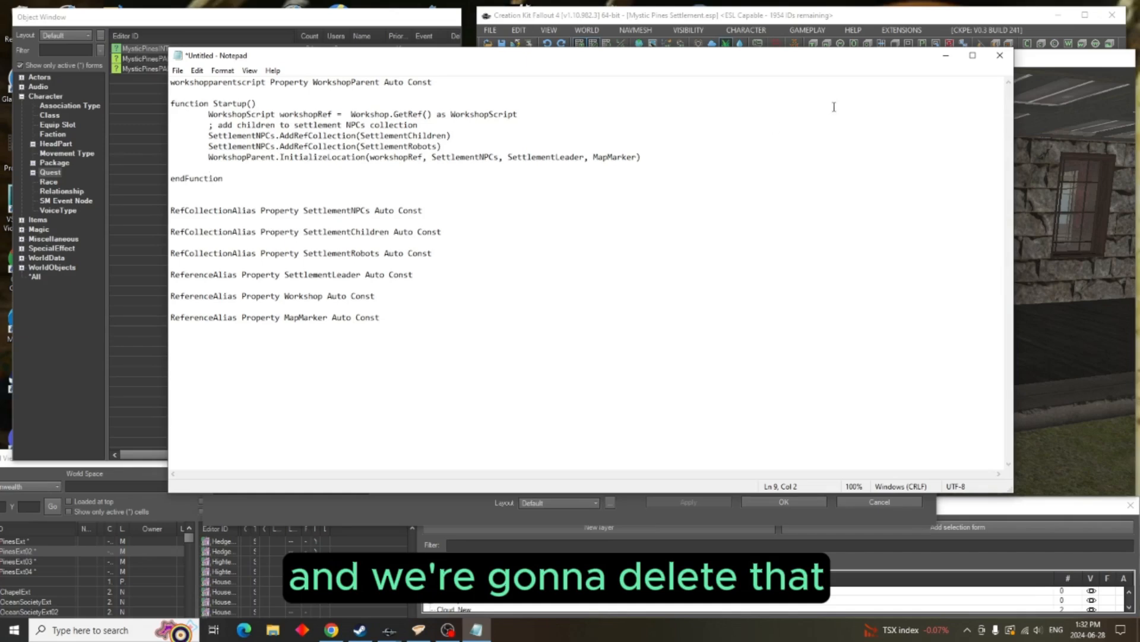
click(947, 58)
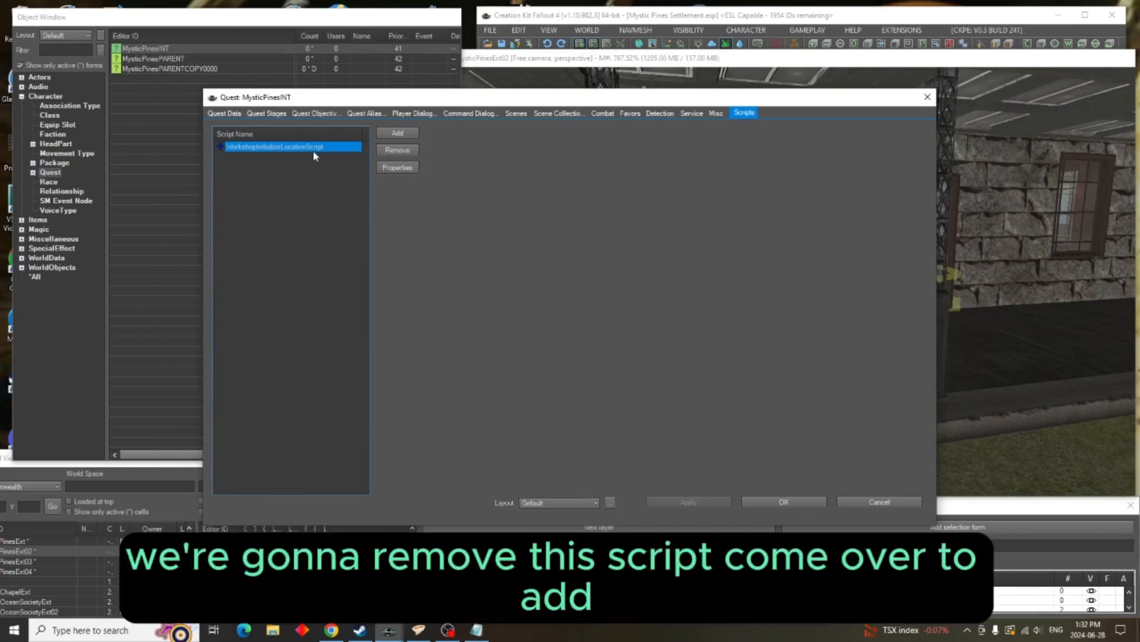
Replace WorkshopInitializeLocationScript on the MysticPinesINT quest with a new Const and Conditional script named MysticPinesINTScript that extends Quest
click(396, 150)
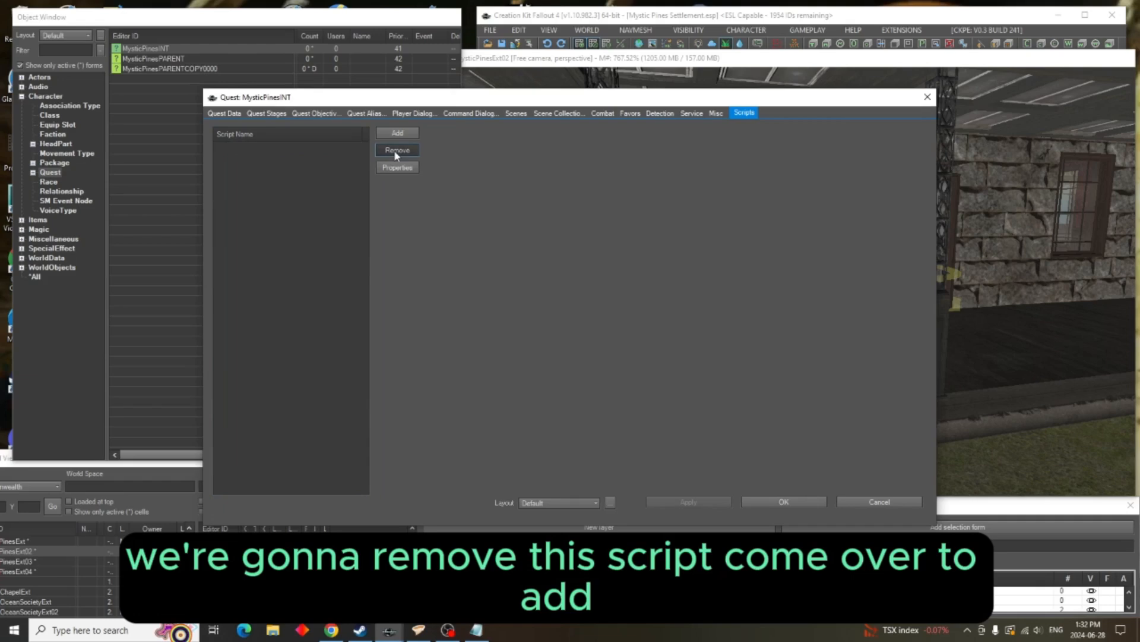
click(399, 133)
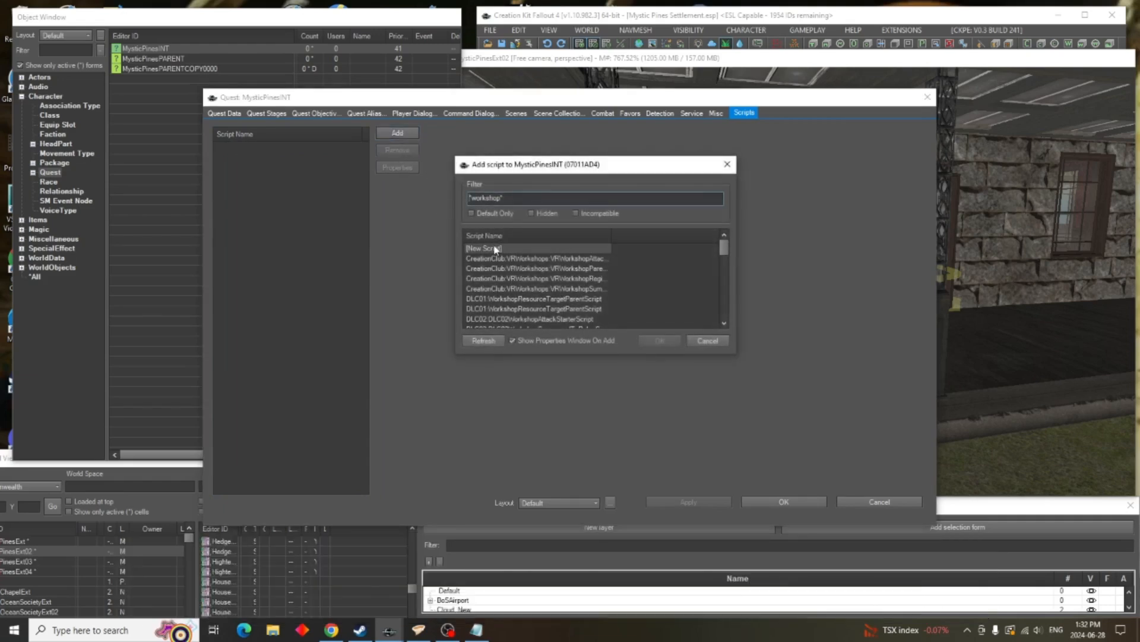
click(495, 248)
click(659, 340)
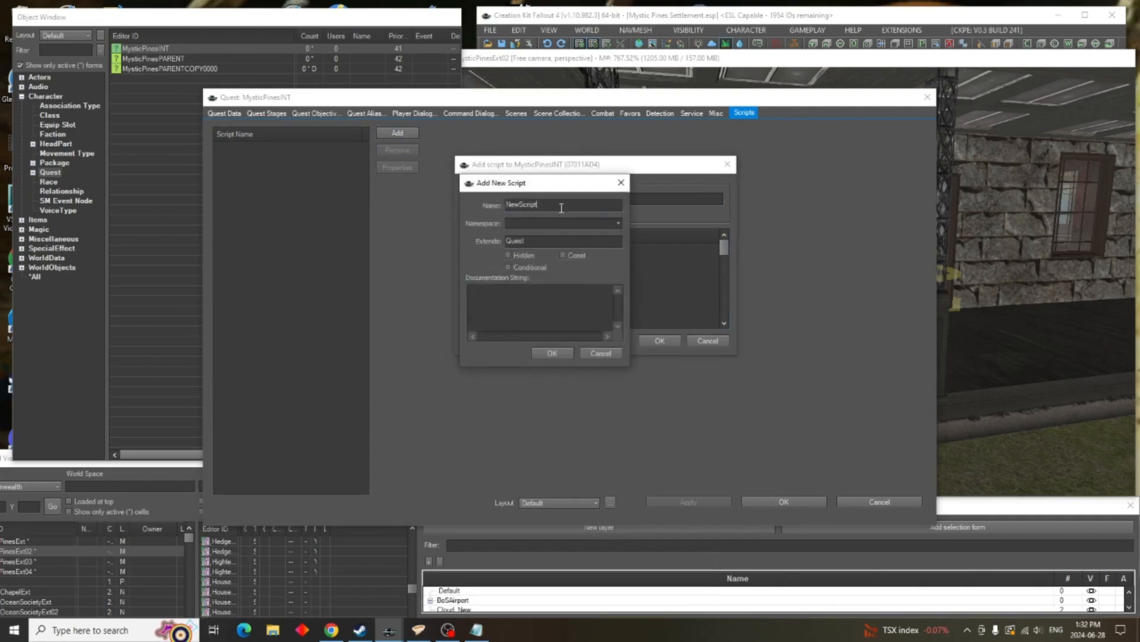
drag(562, 205, 476, 207)
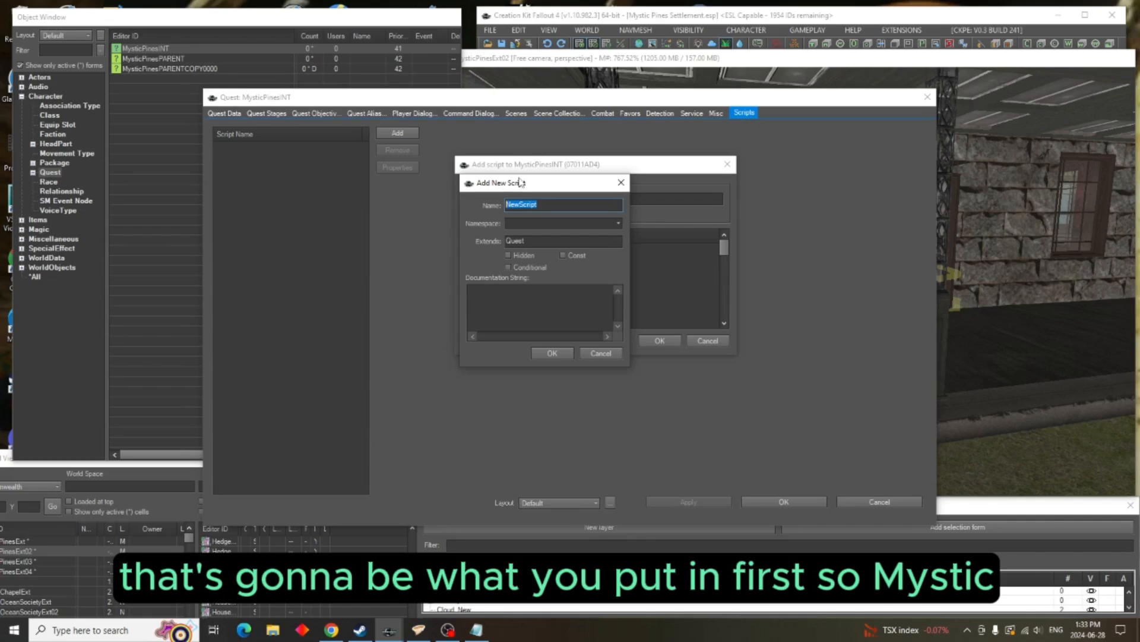
text(MysticPi)
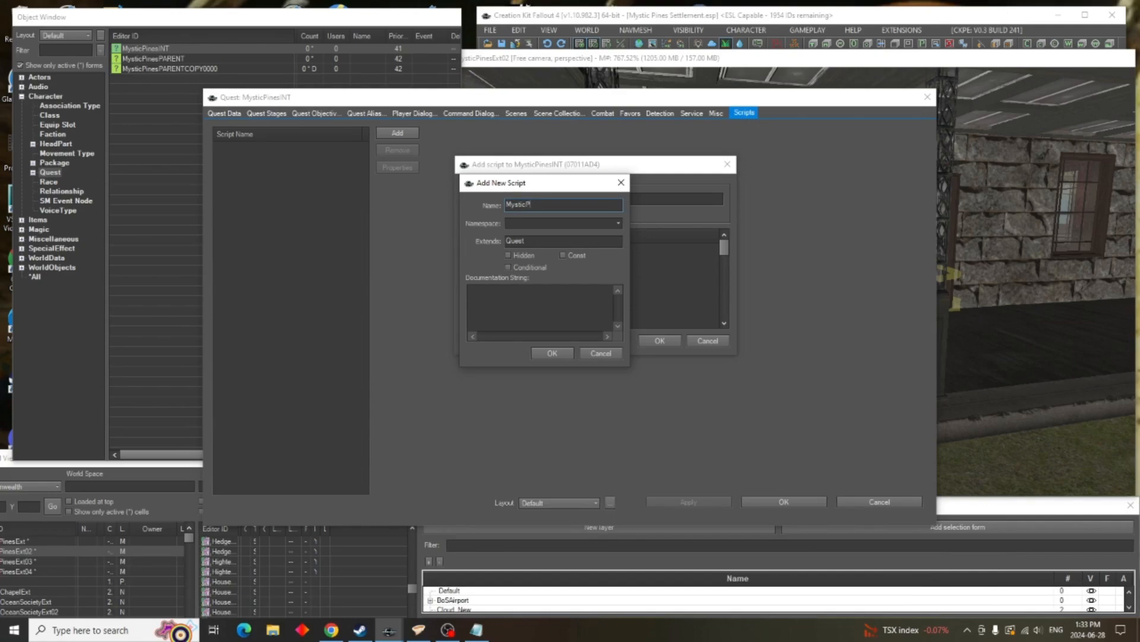
text(nesINTScript)
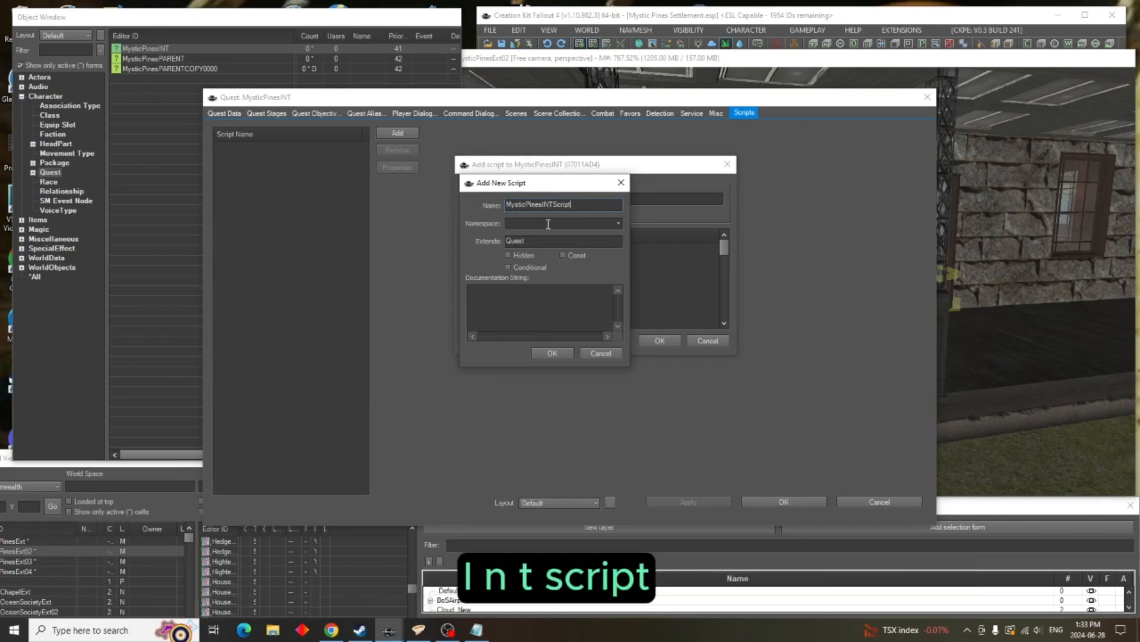
click(563, 255)
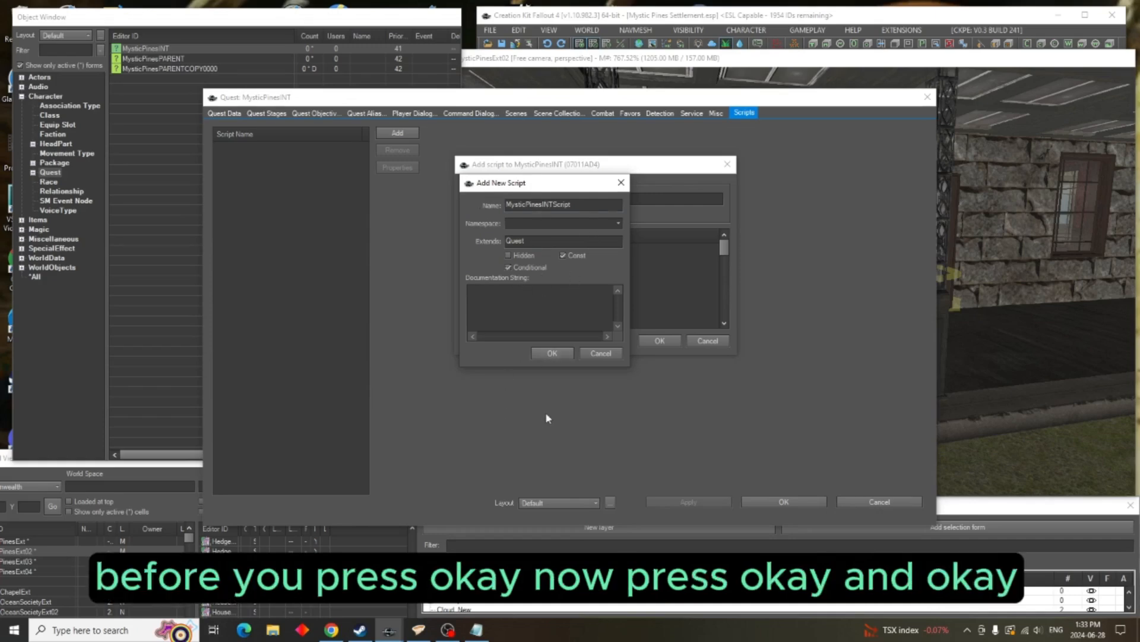
click(551, 353)
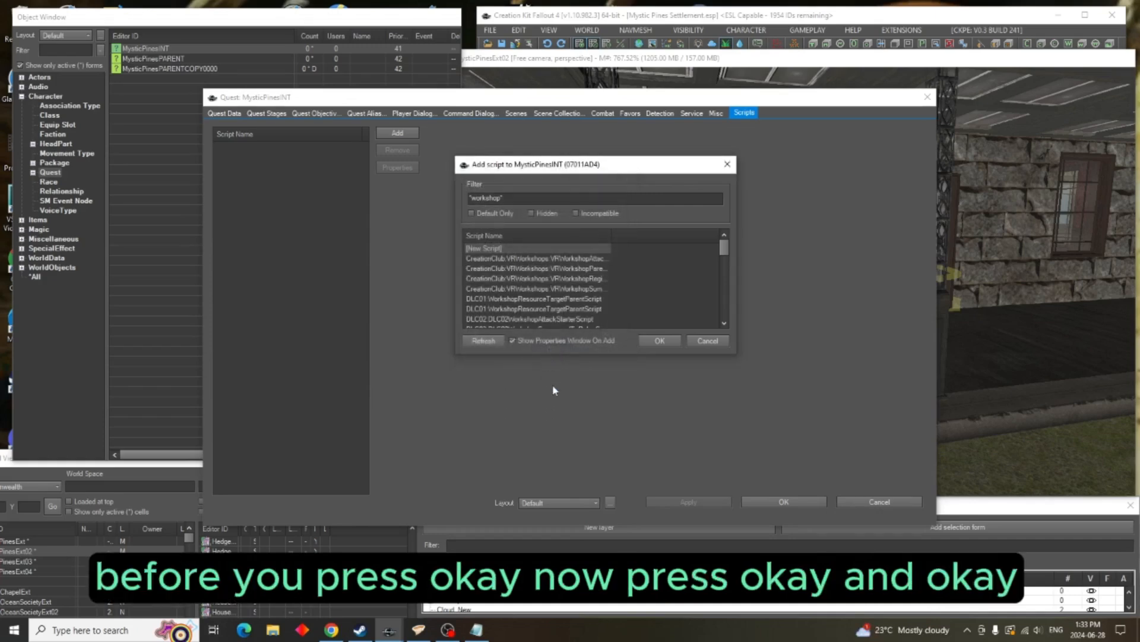
click(660, 342)
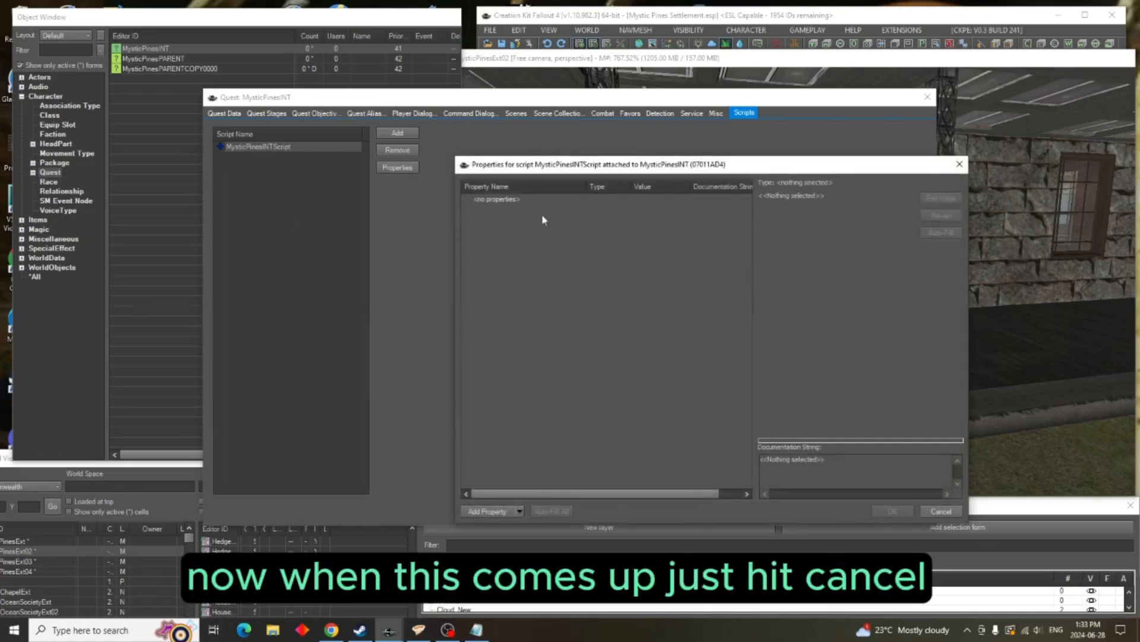
click(941, 511)
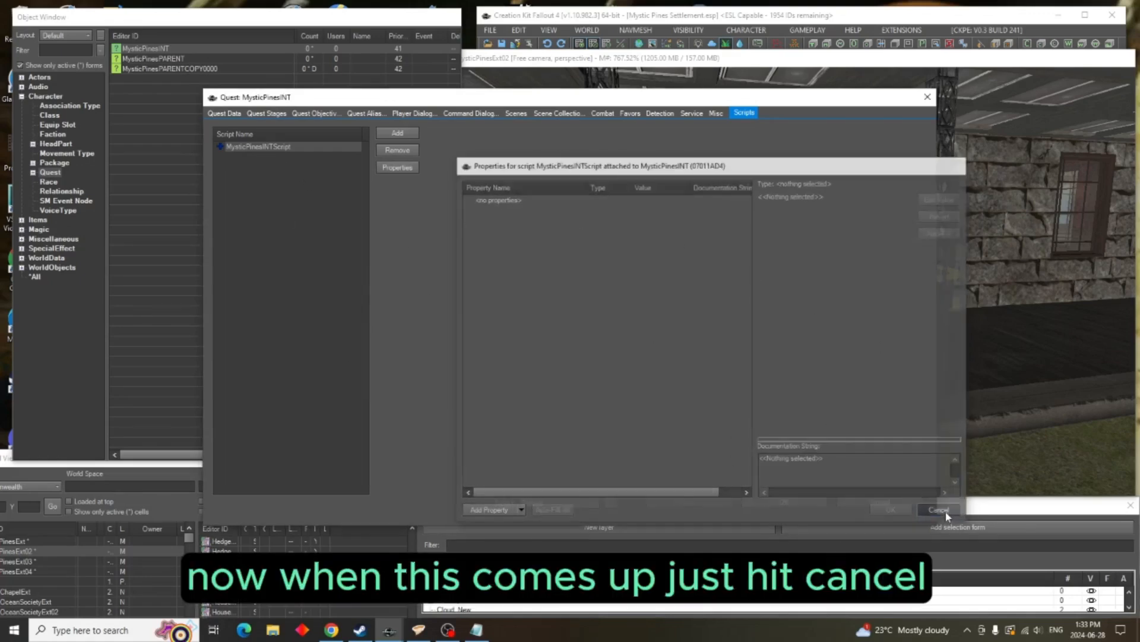
Open the source of MysticPinesINTScript for editing and copy all the code from the open Notepad document, leaving Notepad minimized
right_click(274, 148)
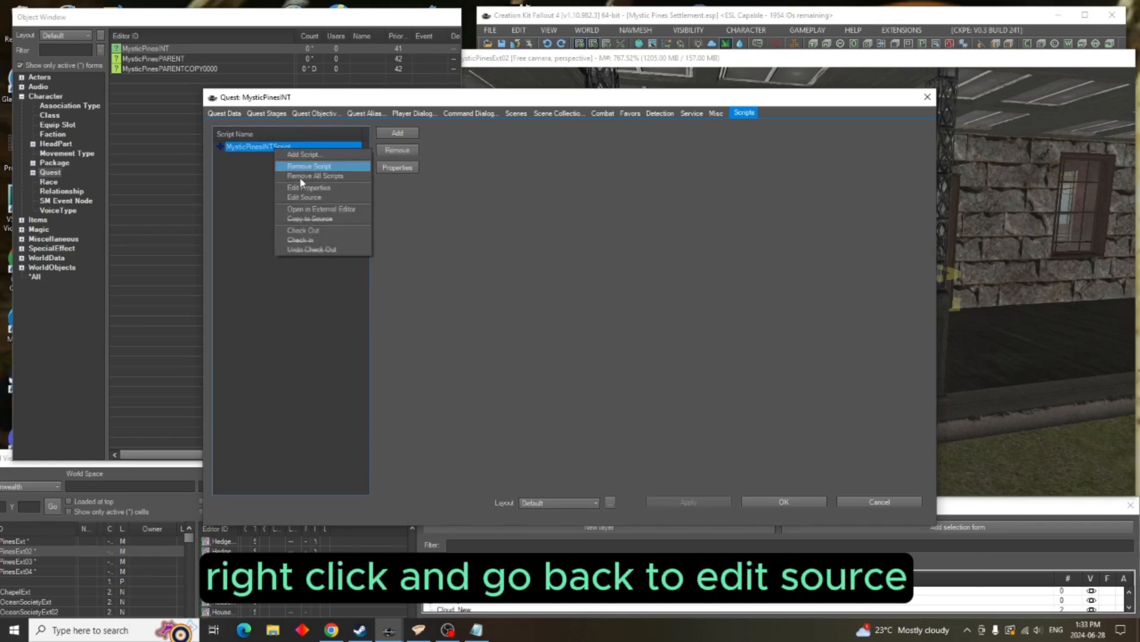
click(314, 198)
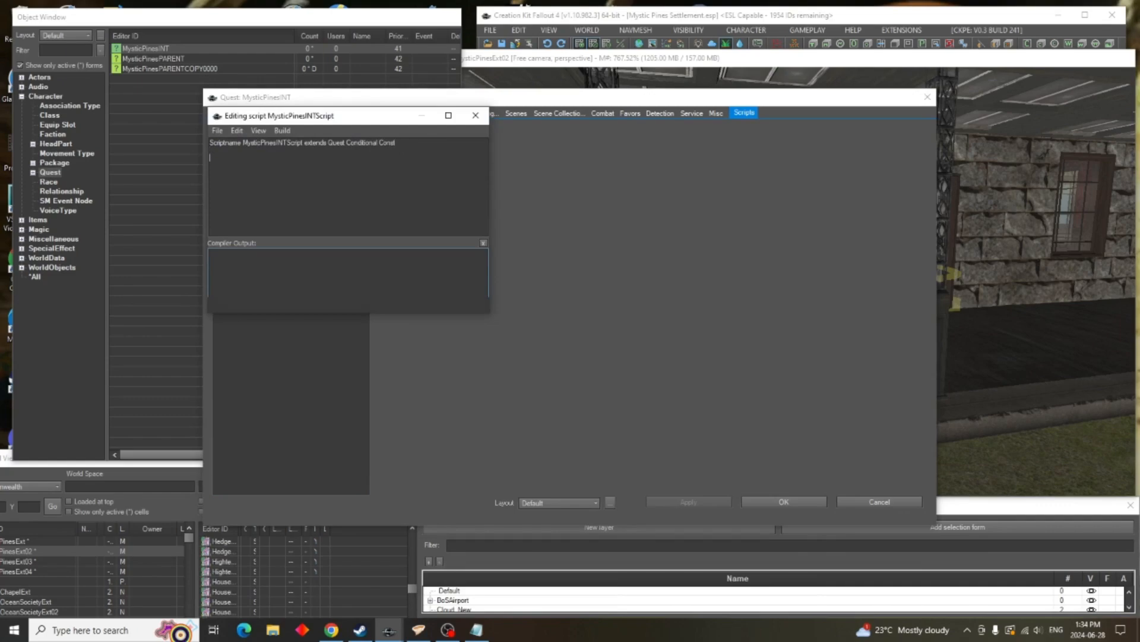
click(473, 624)
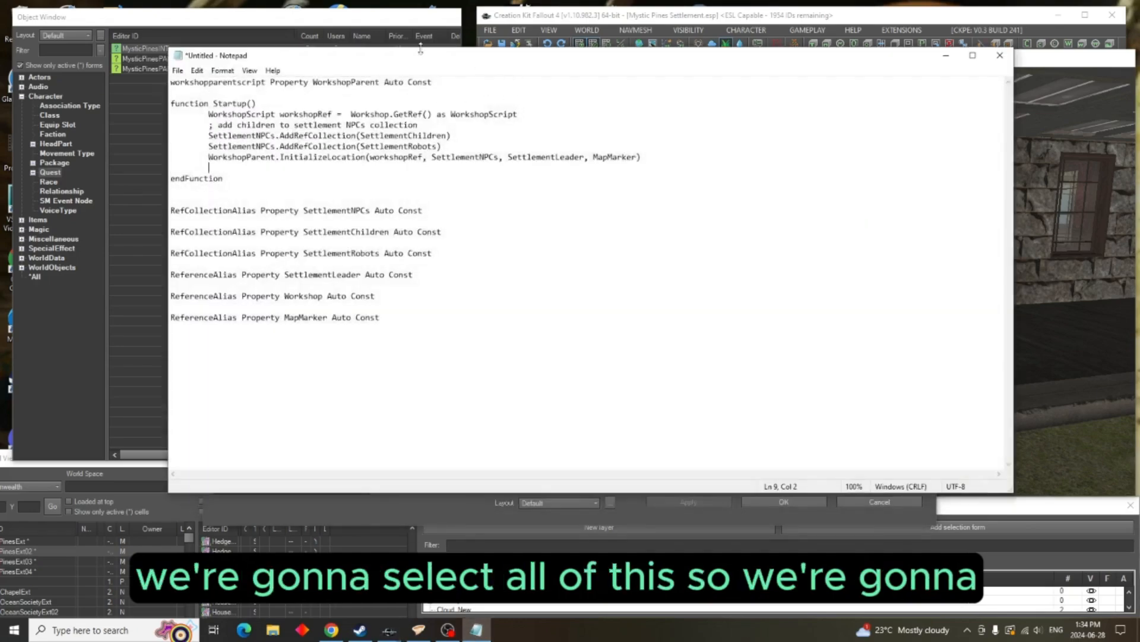
right_click(660, 275)
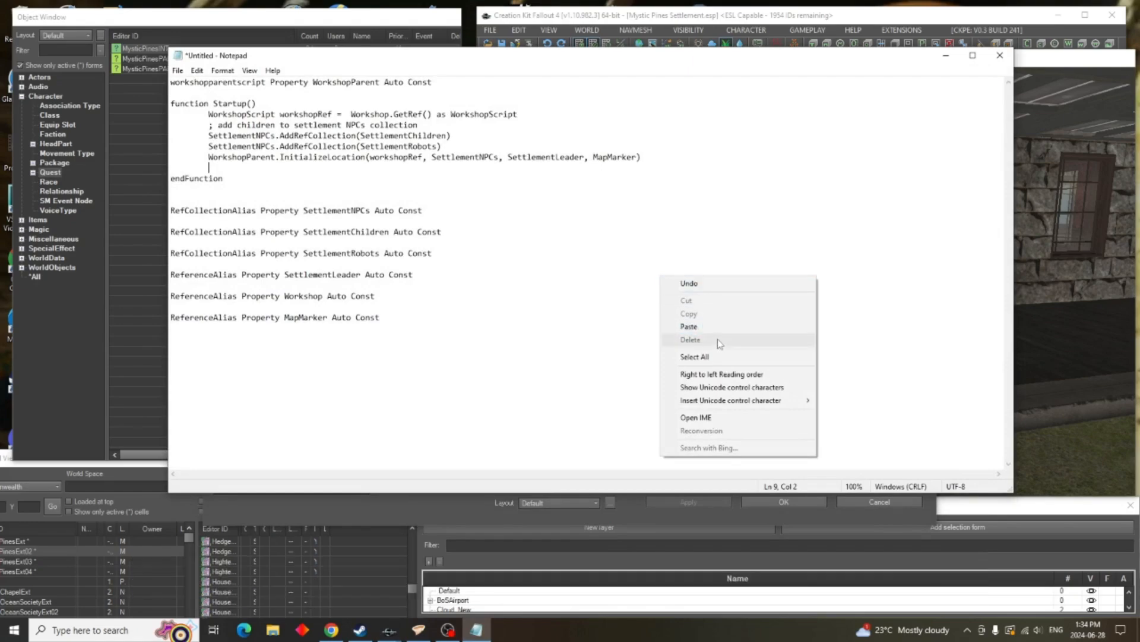
click(695, 356)
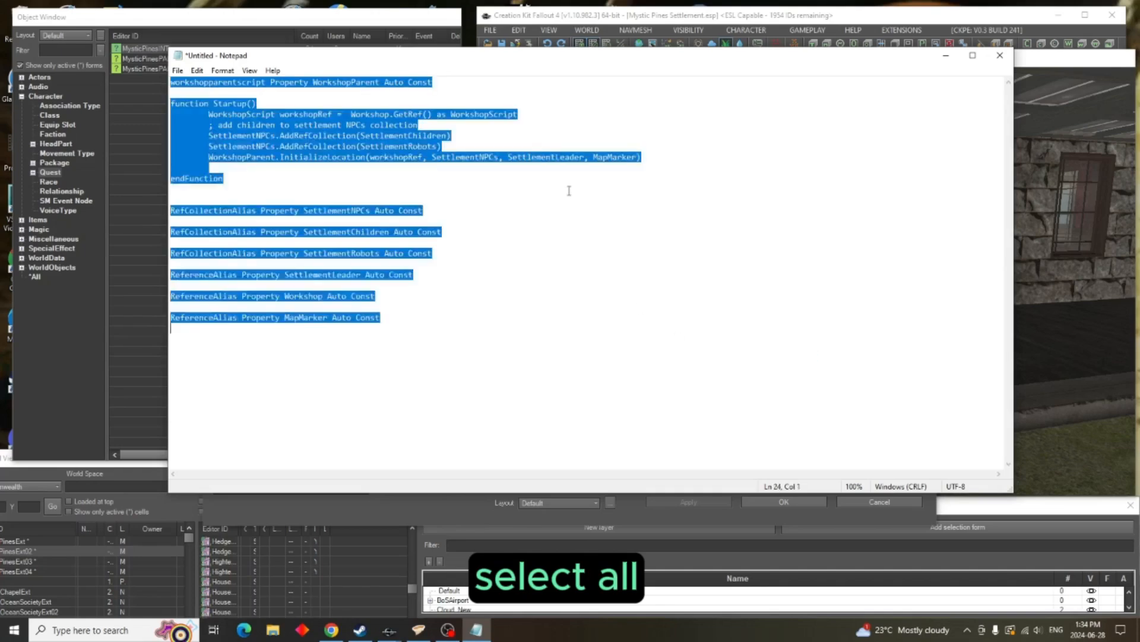
right_click(573, 159)
click(607, 200)
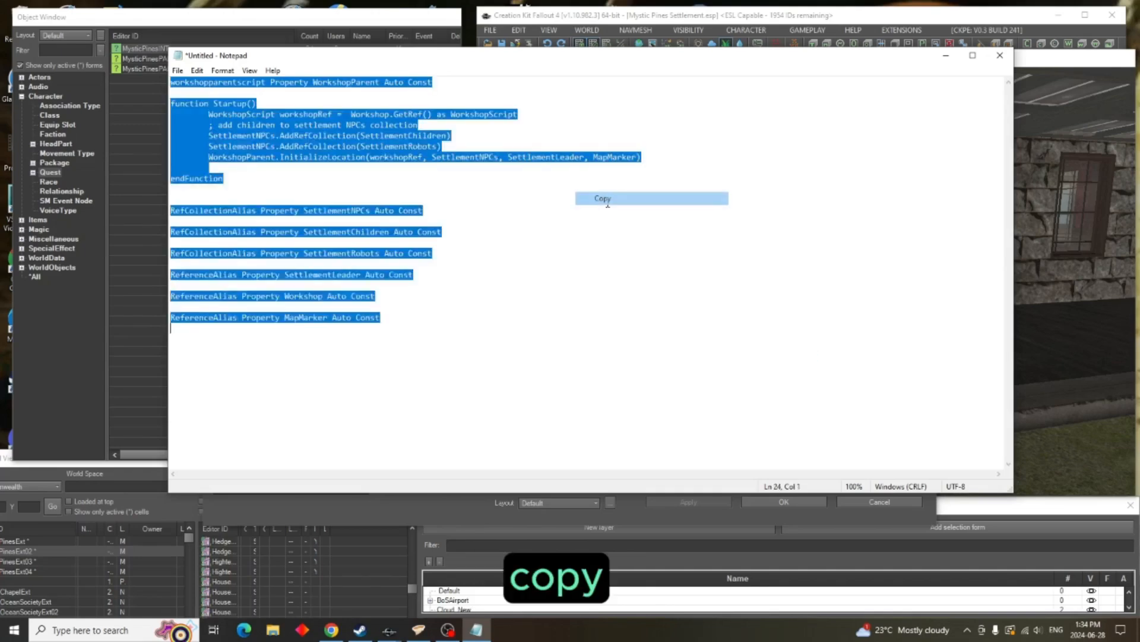
click(946, 55)
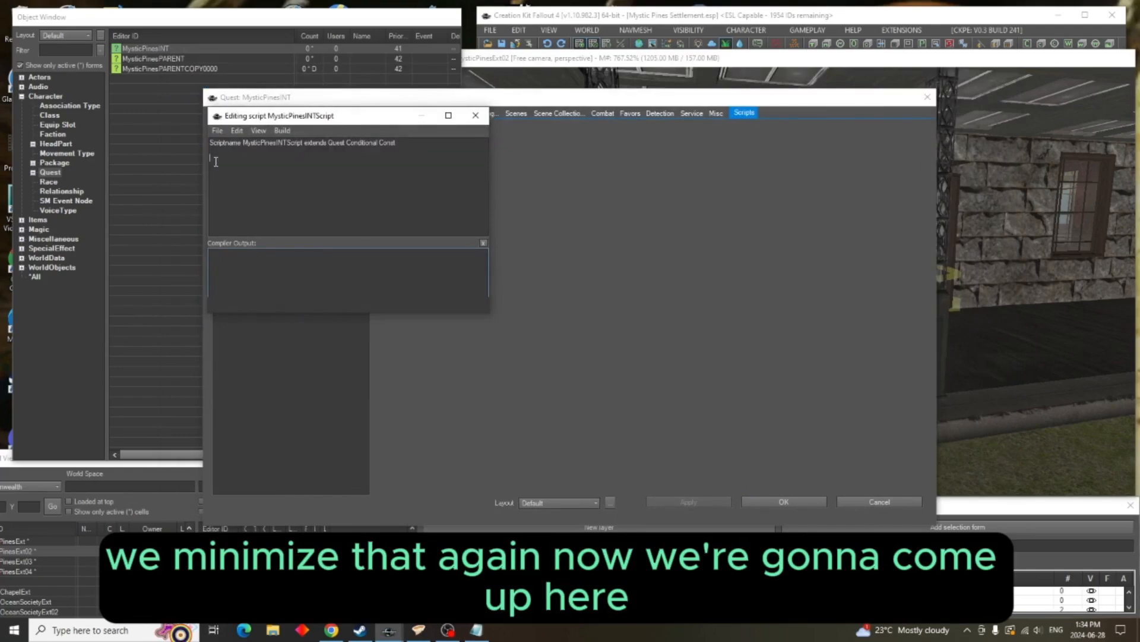
Paste the copied code below the Scriptname line of MysticPinesINTScript and check that the Startup function contains no Stop() call
click(237, 131)
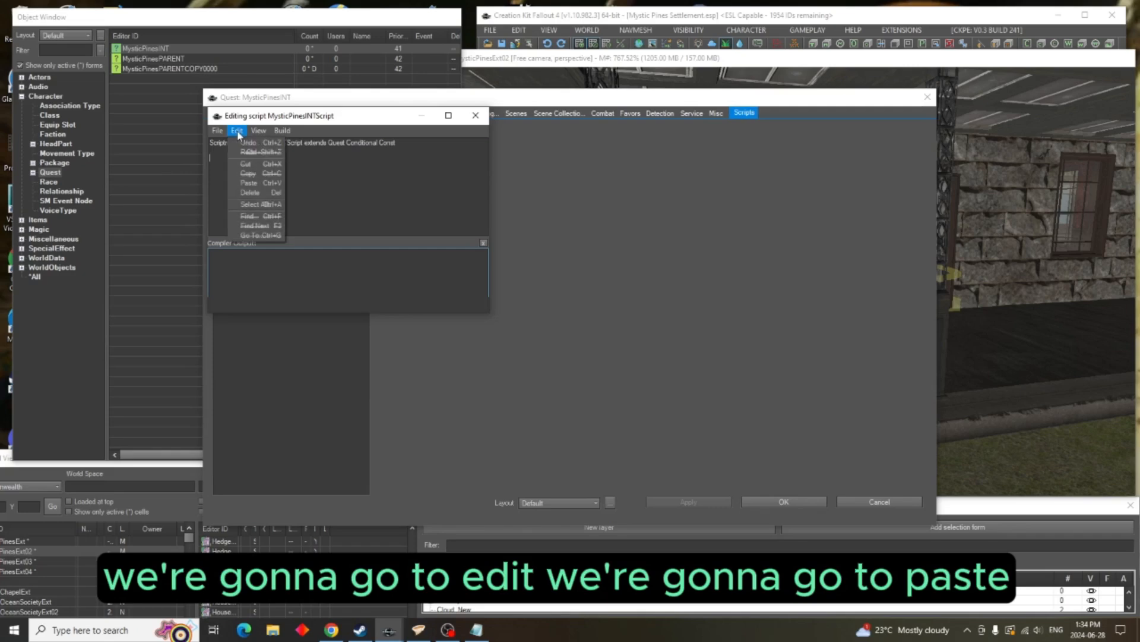
click(249, 183)
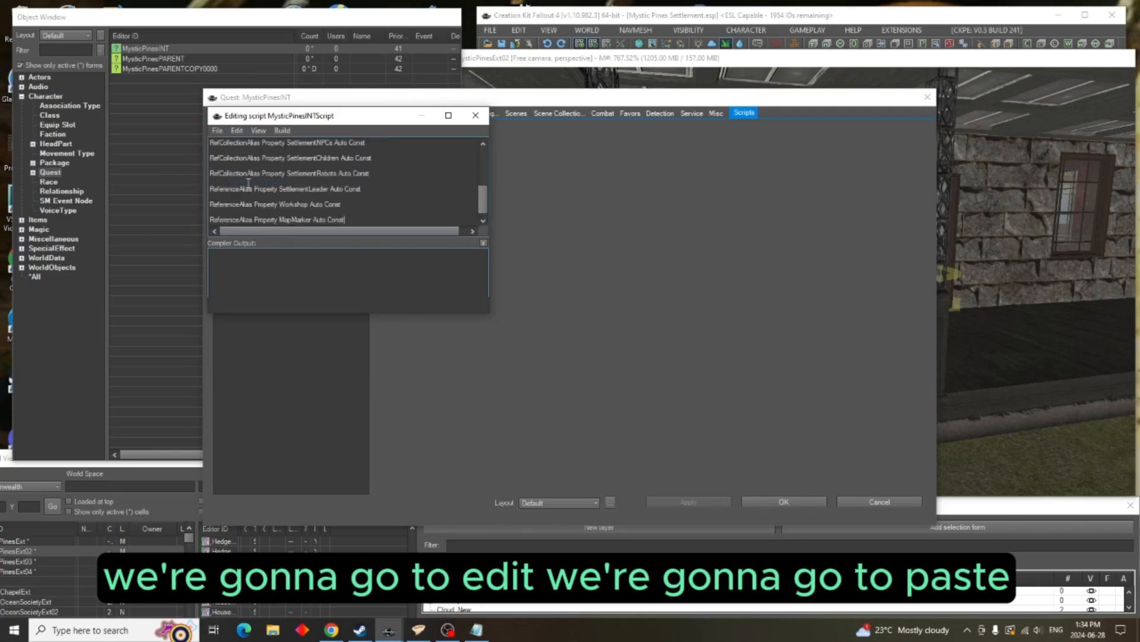
scroll(286, 198, up, 5)
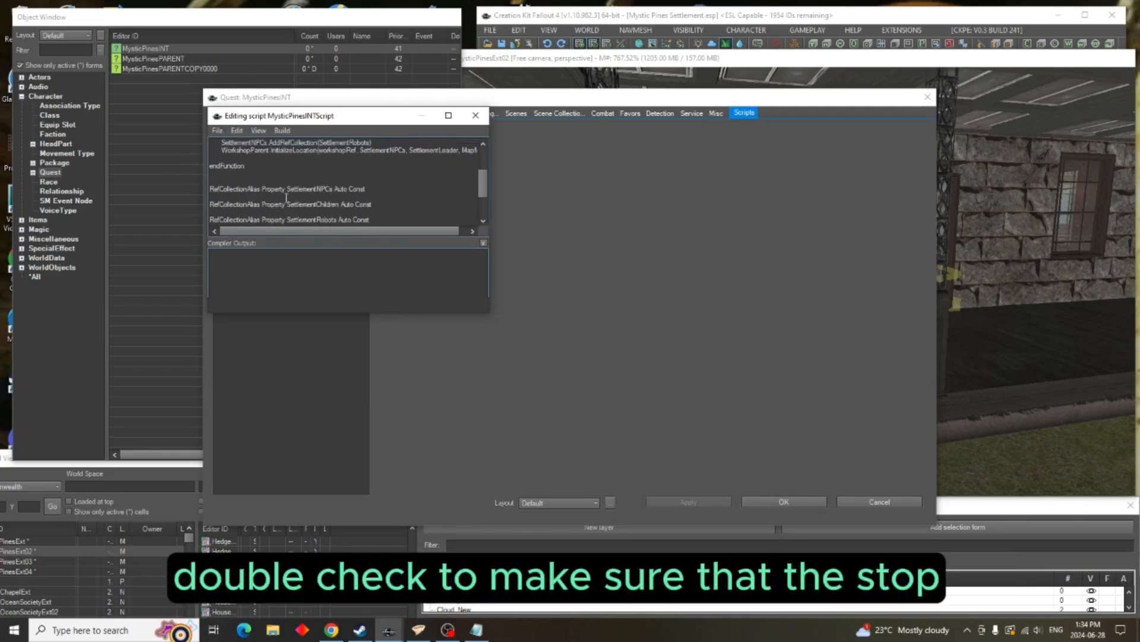
scroll(286, 198, up, 1)
scroll(252, 180, down, 3)
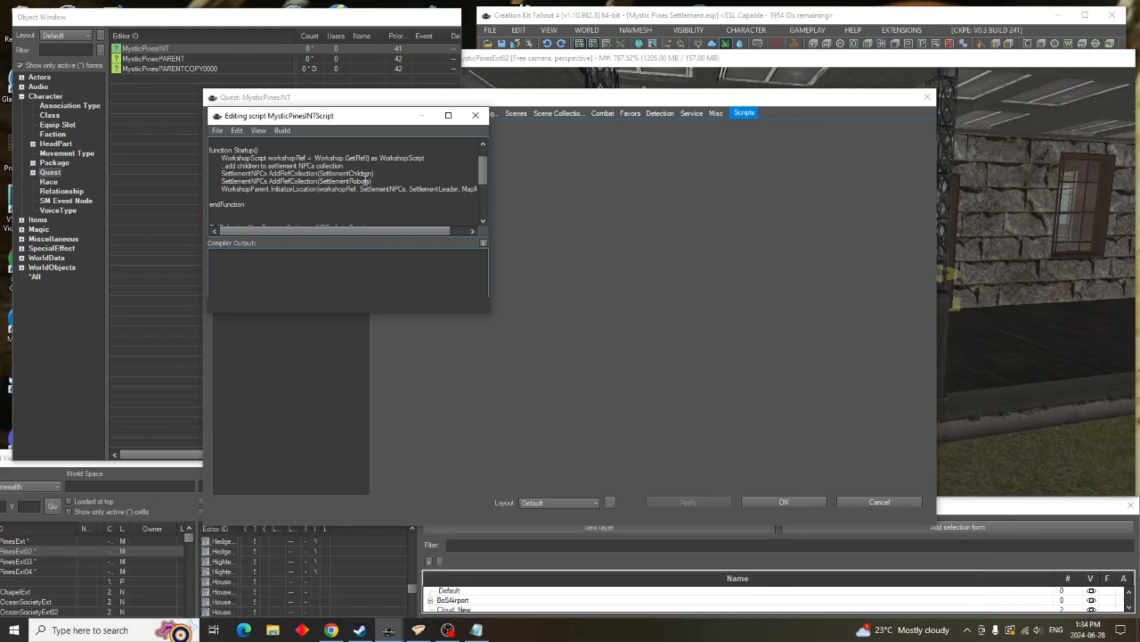
Compile and save MysticPinesINTScript, and close its source editor
click(284, 131)
click(291, 143)
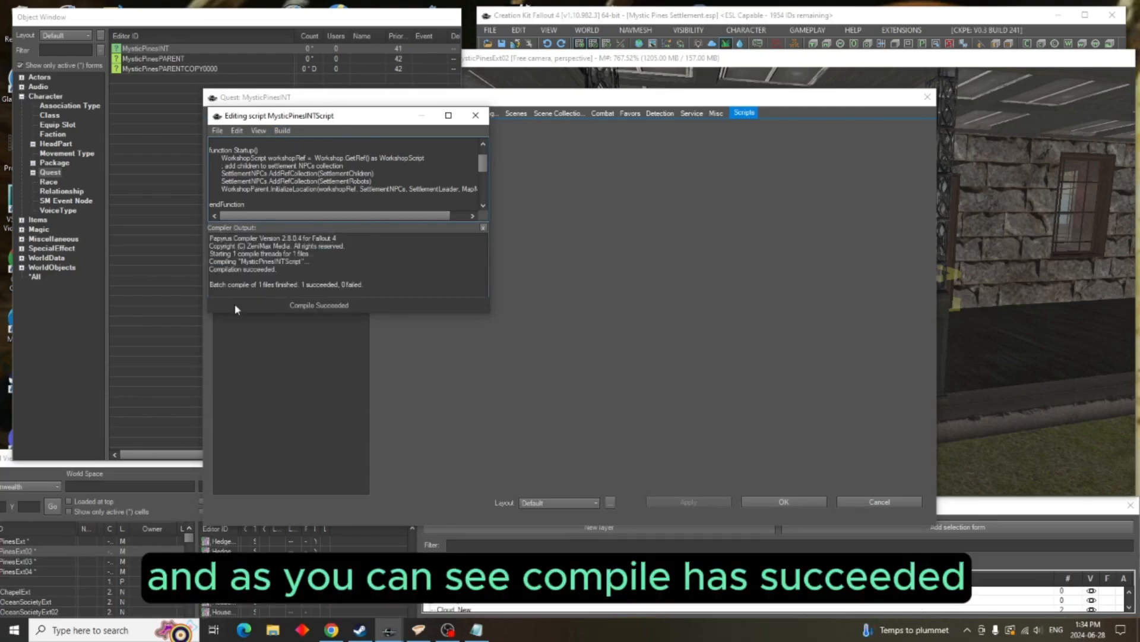
drag(489, 312, 595, 411)
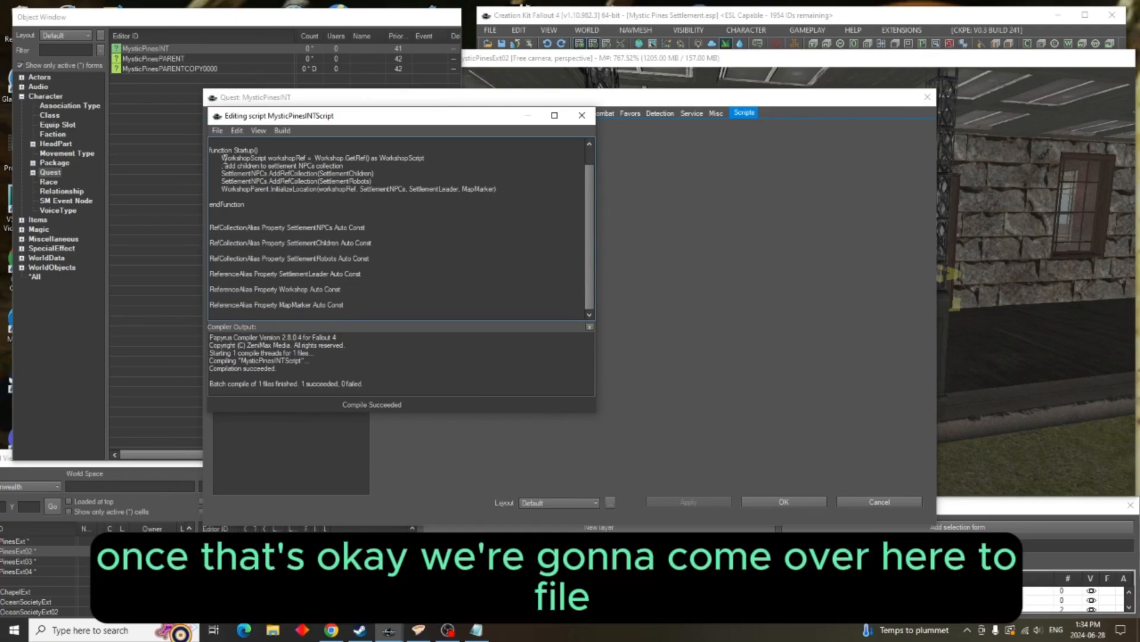
click(217, 131)
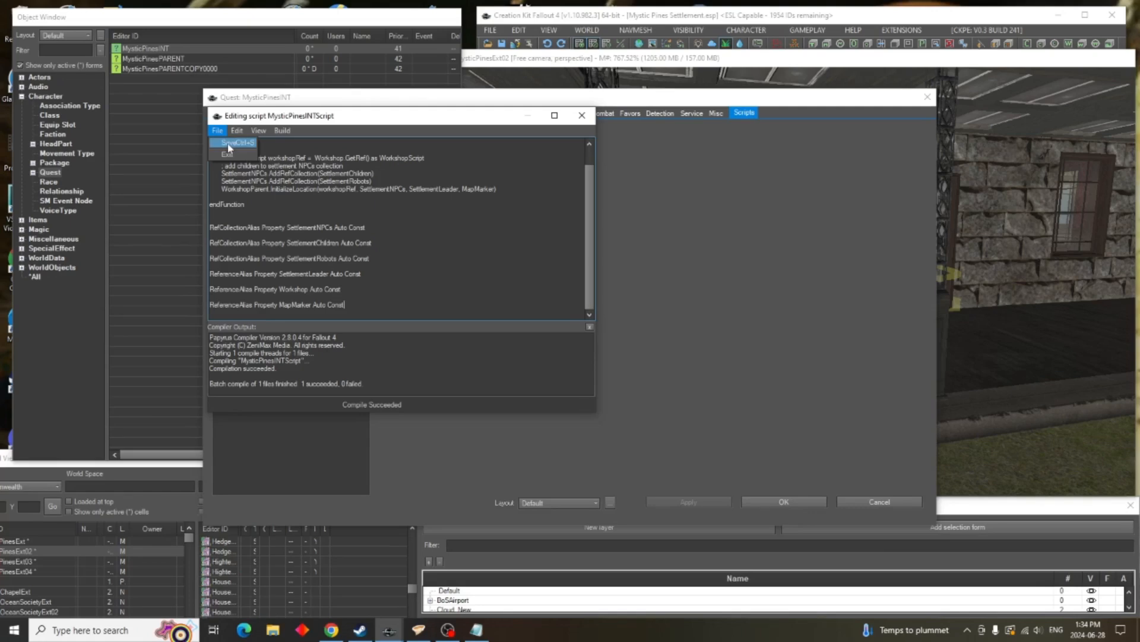
click(230, 145)
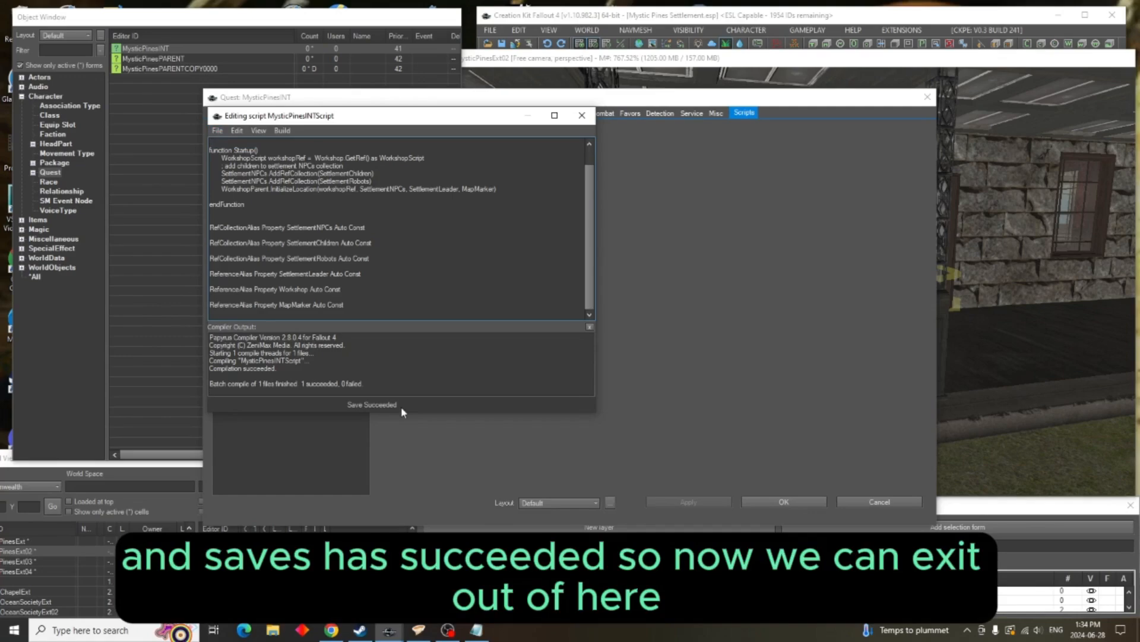
click(237, 131)
click(217, 130)
click(235, 156)
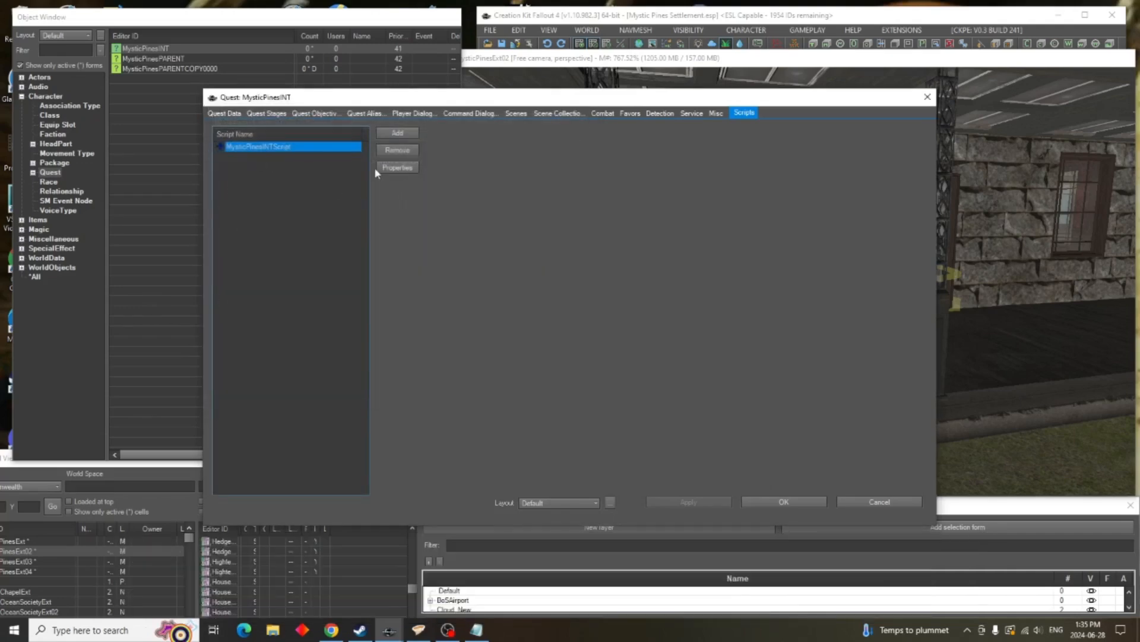
Auto-fill all properties of MysticPinesINTScript, then accept the MysticPinesINT quest changes and save the plugin
click(398, 167)
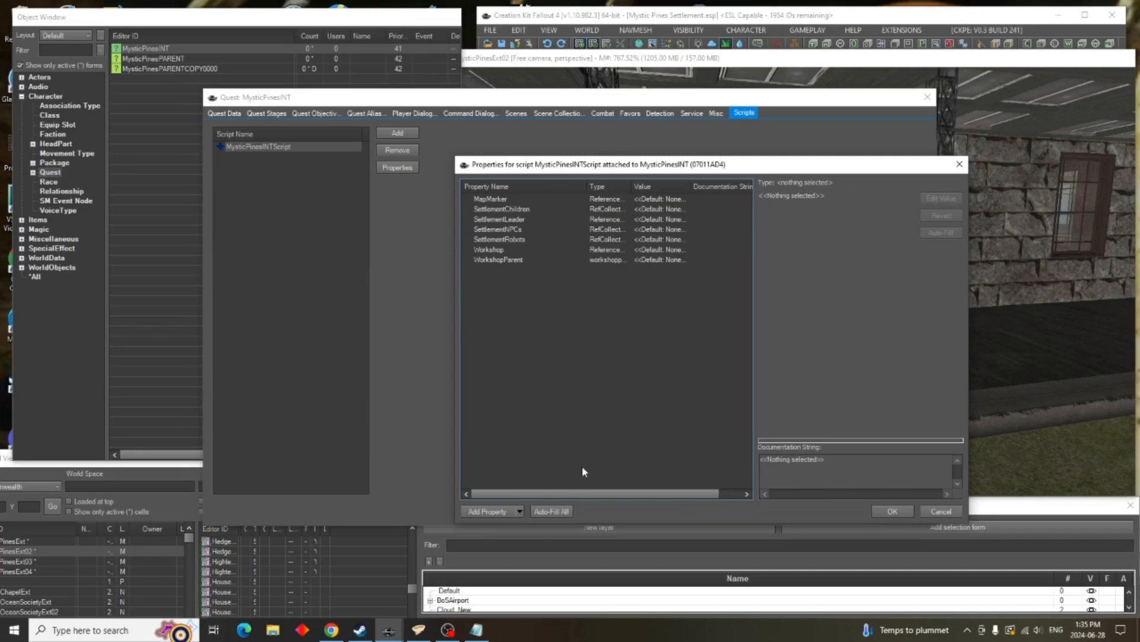
click(564, 512)
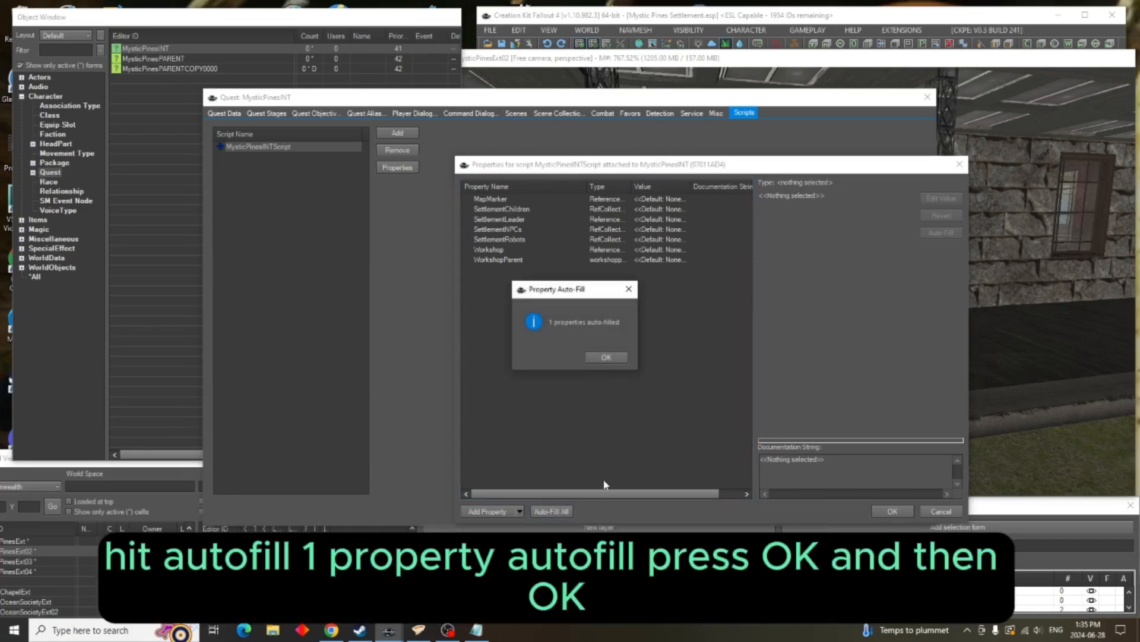
click(605, 357)
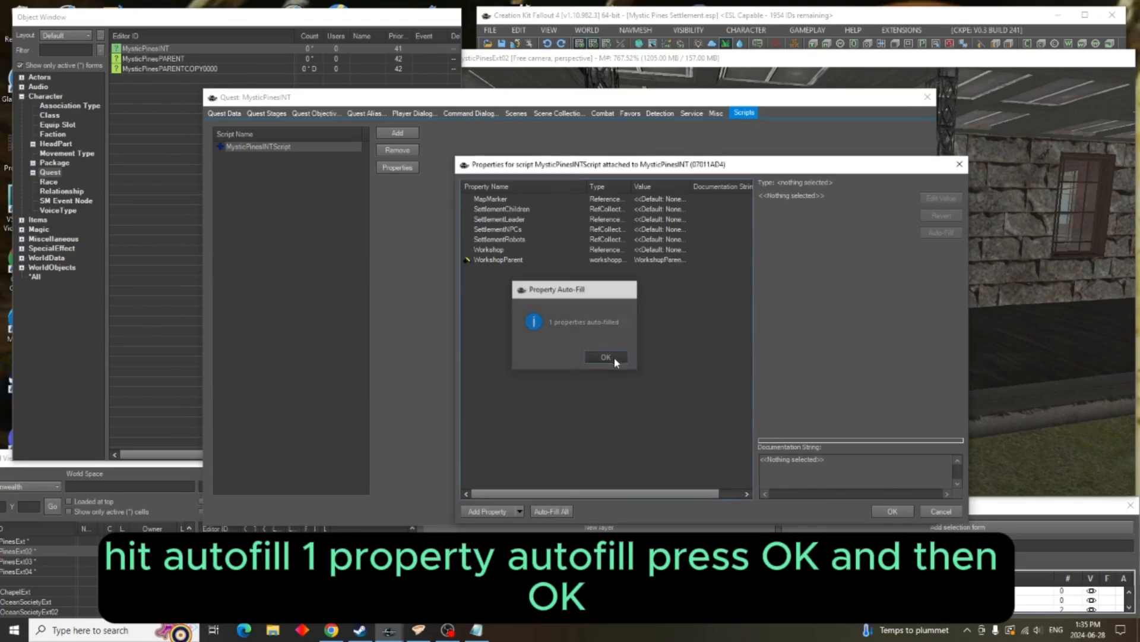
click(891, 512)
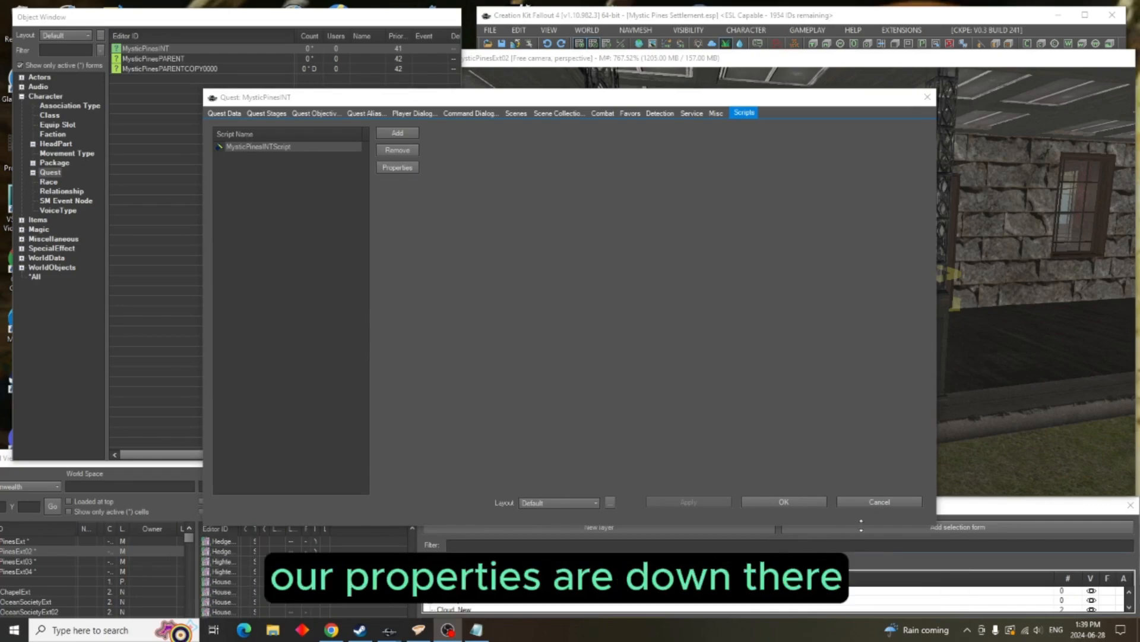
click(807, 501)
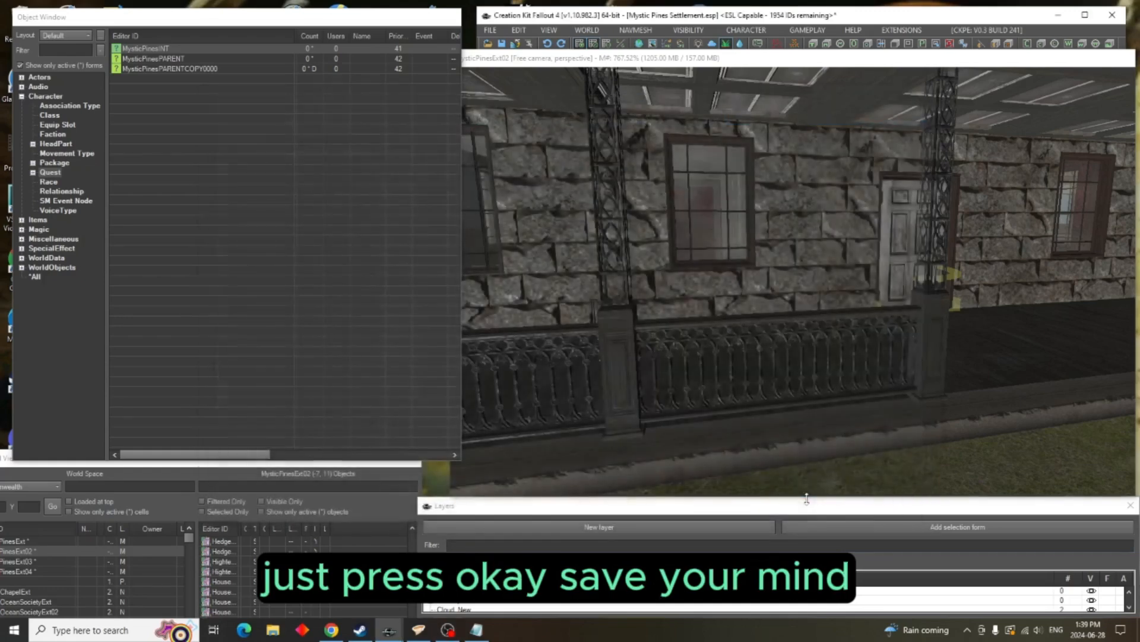
click(501, 44)
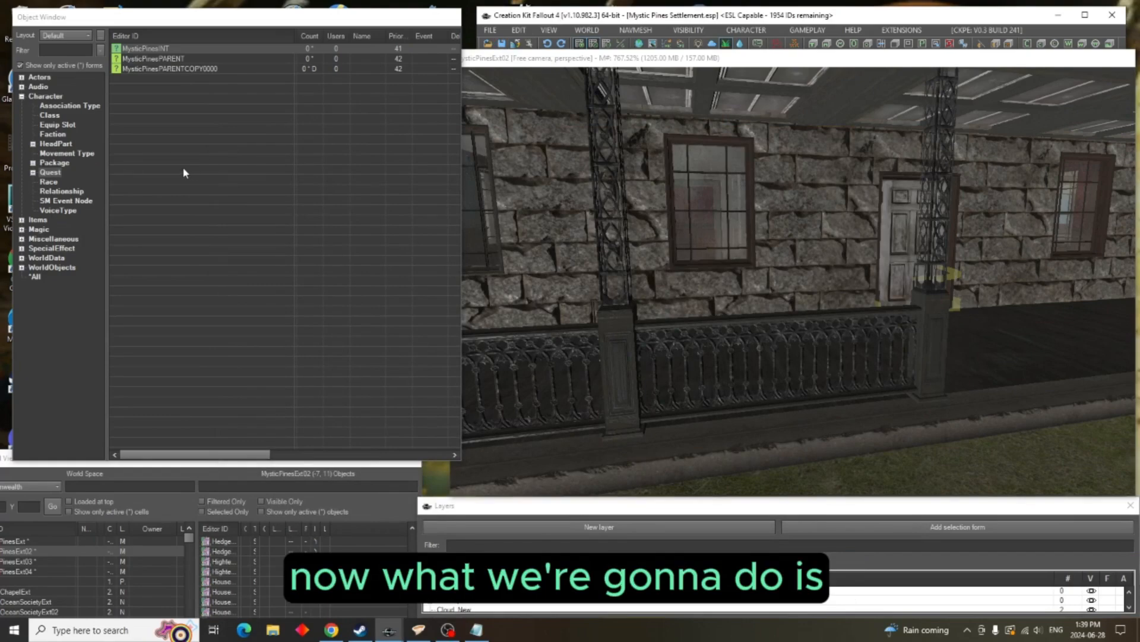
Open MysticPinesLocation from the WorldData locations for editing
click(22, 258)
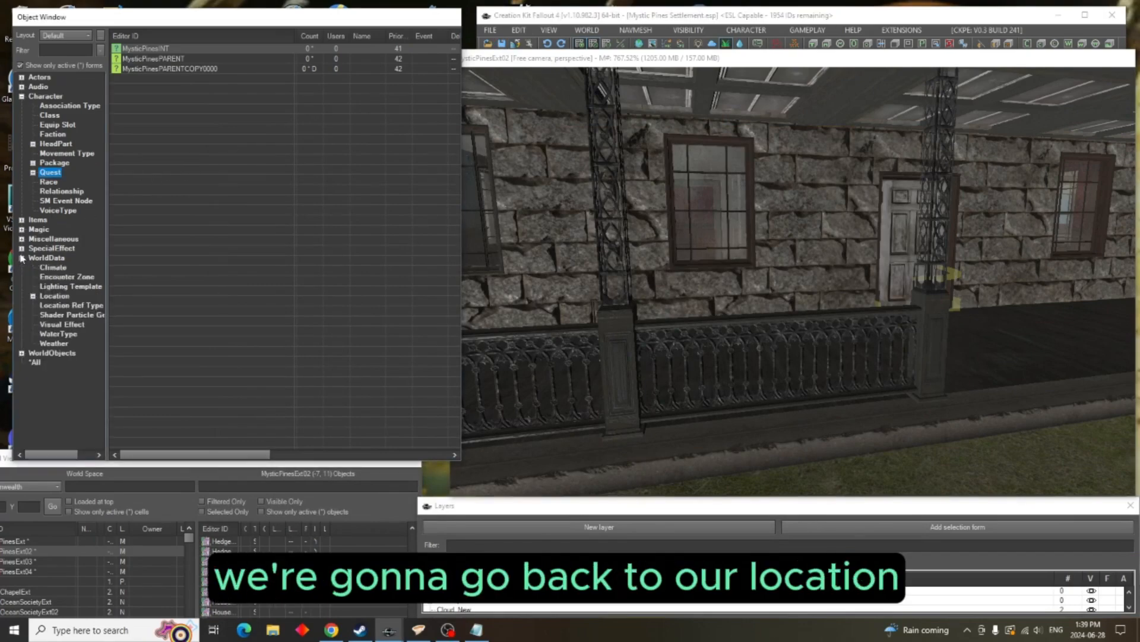
click(54, 296)
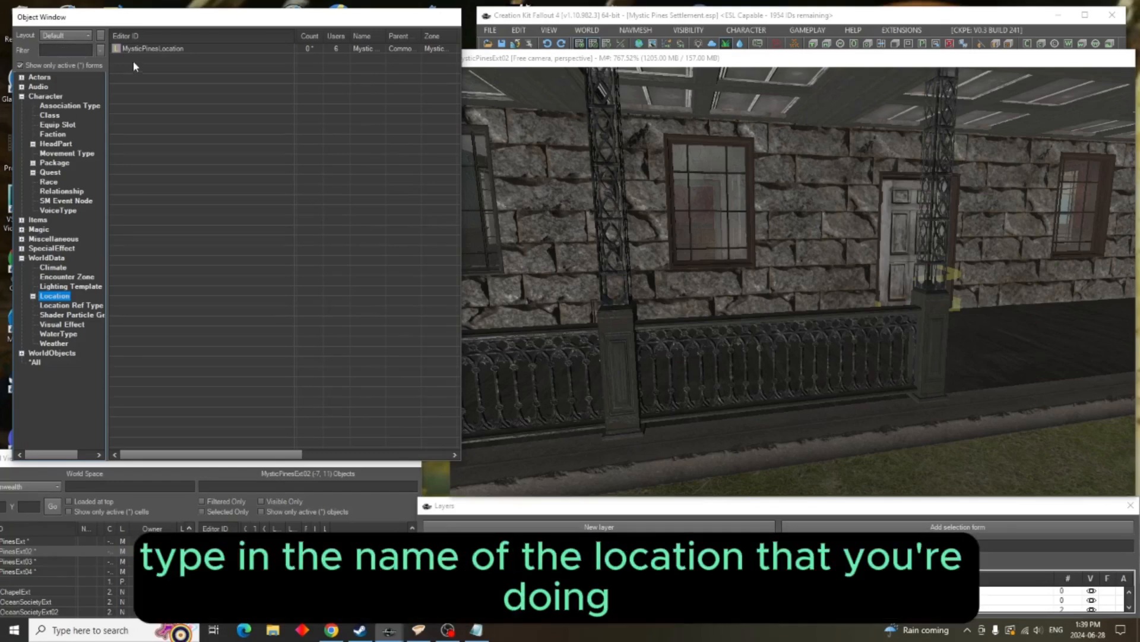
right_click(149, 49)
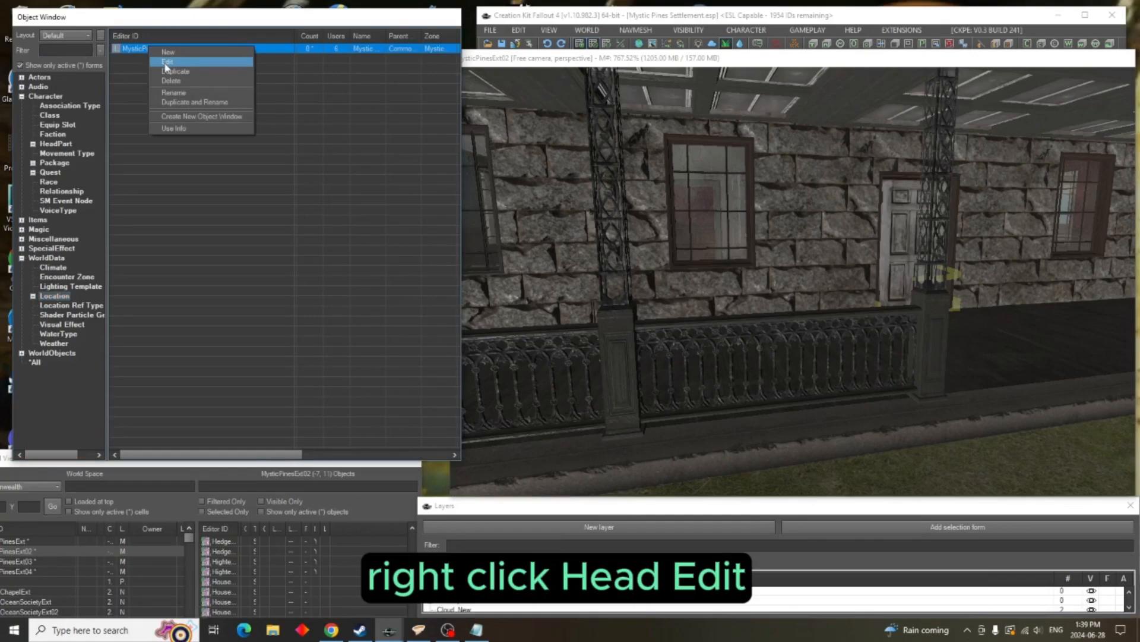
click(167, 62)
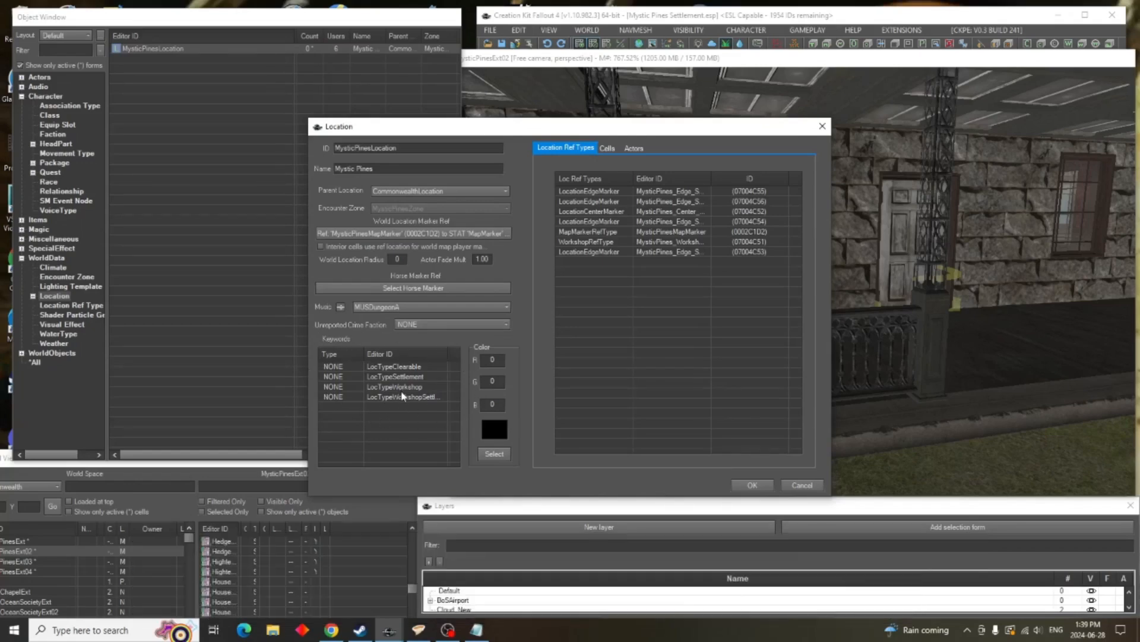
Create a new keyword in MysticPinesLocation's keyword list and enter LoctypeMysticPinesRef as its ID
right_click(372, 426)
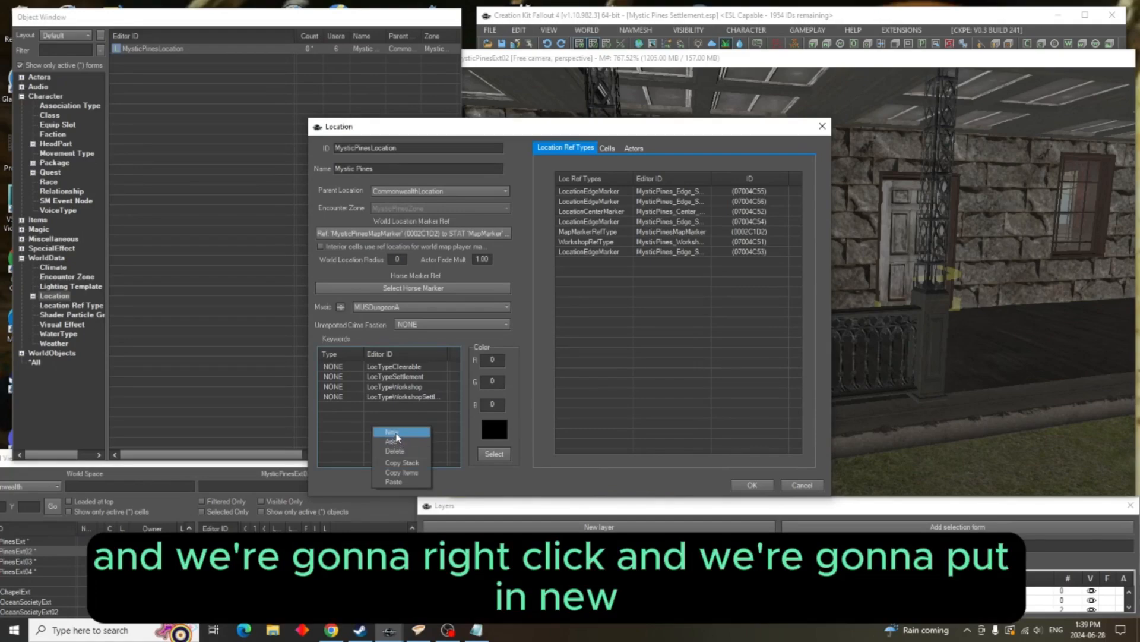
click(398, 432)
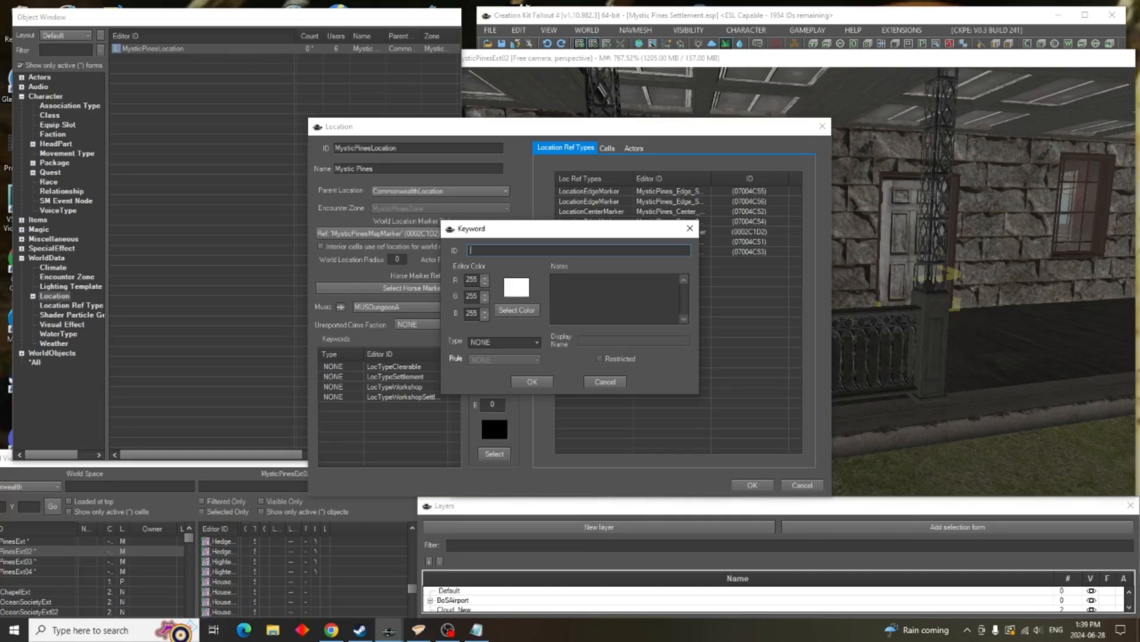
text(LoctypeM)
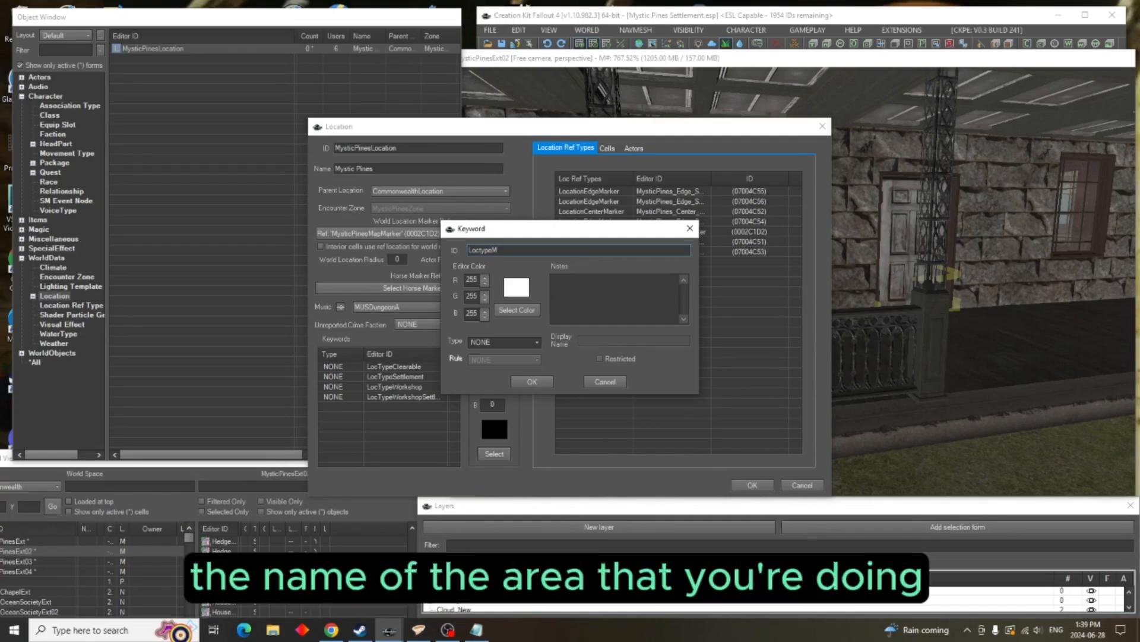
text(ystic)
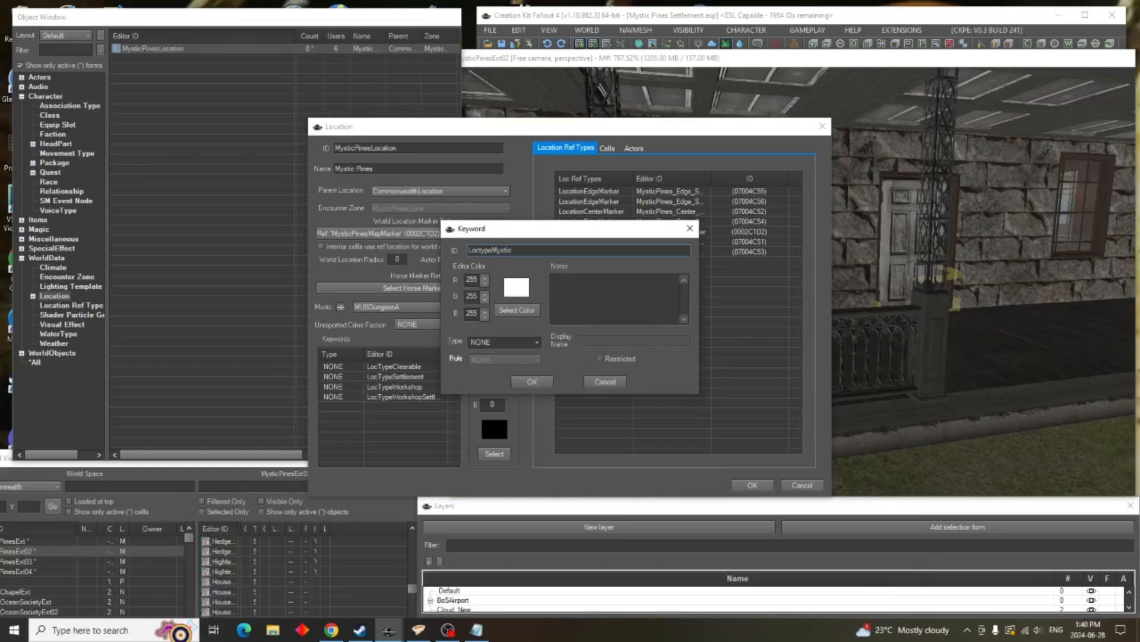
text(Pine)
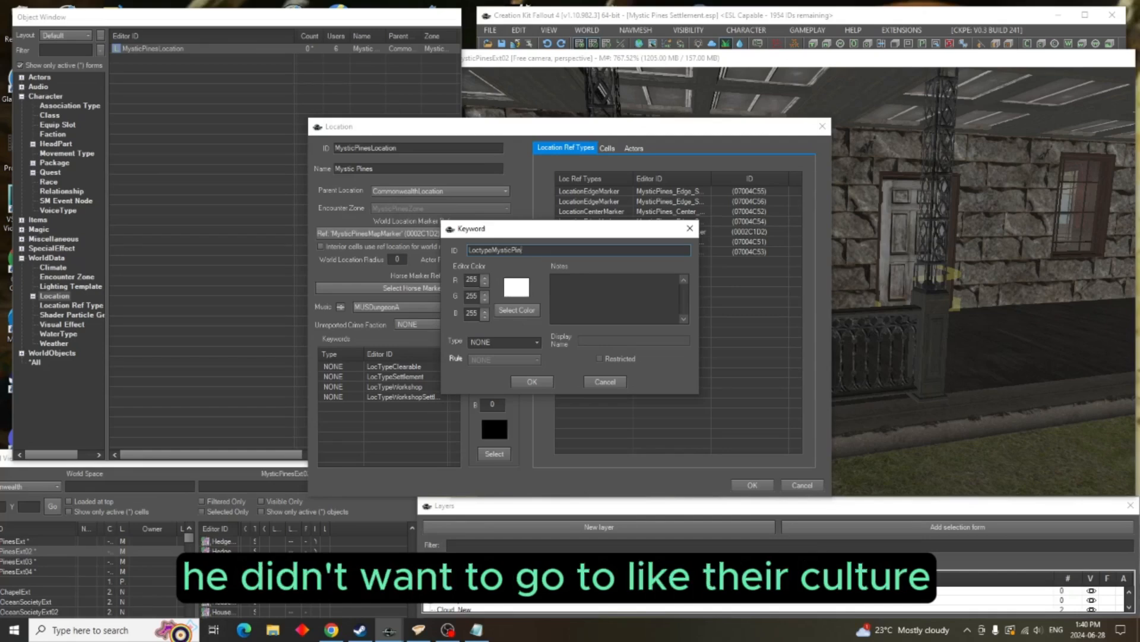
key(BackSpace)
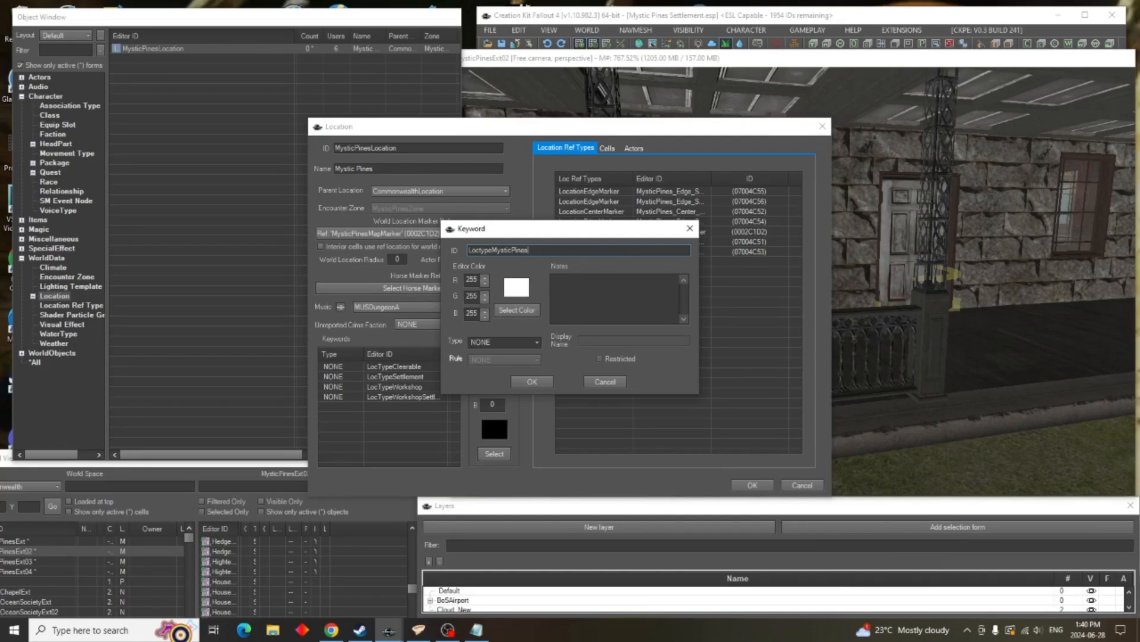
text(Ref)
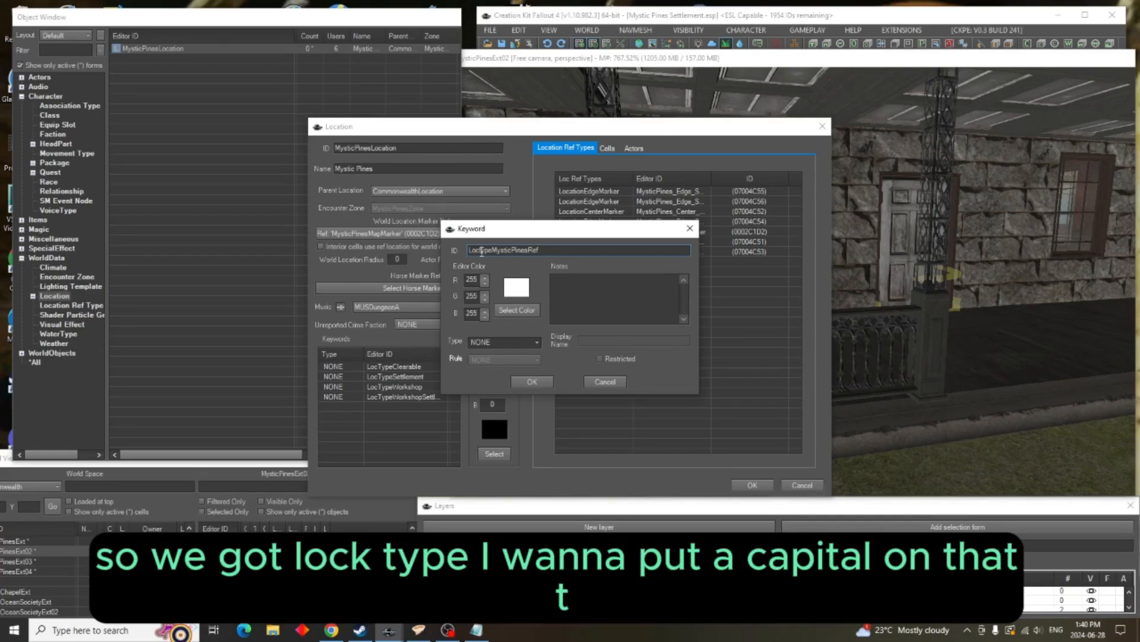
Correct the new keyword's ID to LocTypeMysticPinesSettlementRef, then accept the keyword and the location changes
click(483, 250)
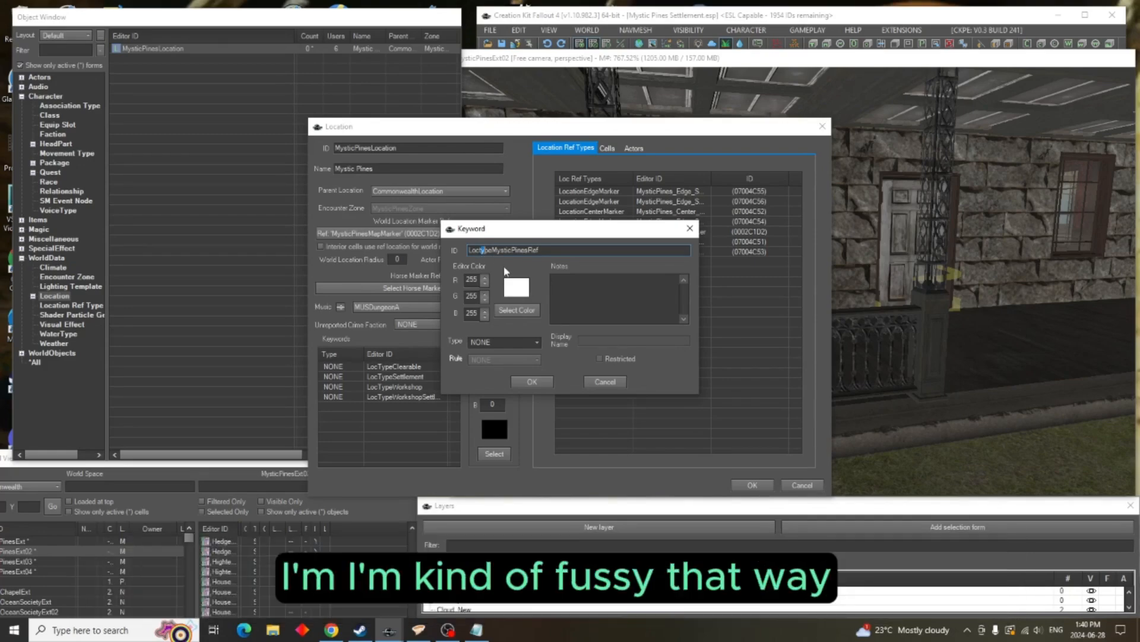
text(T)
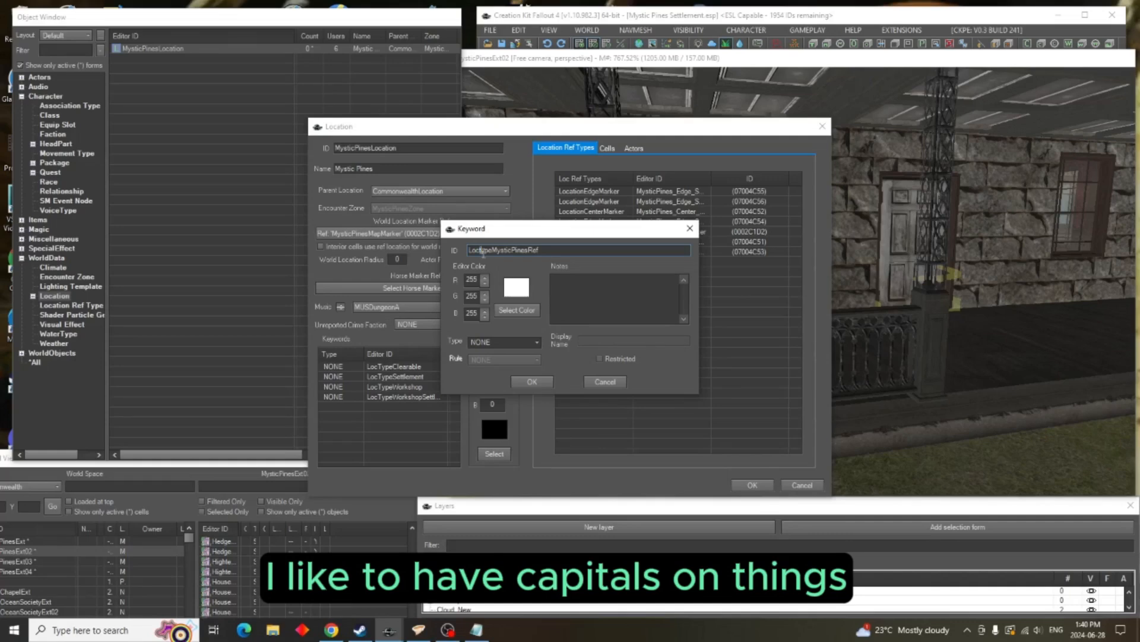
text(T)
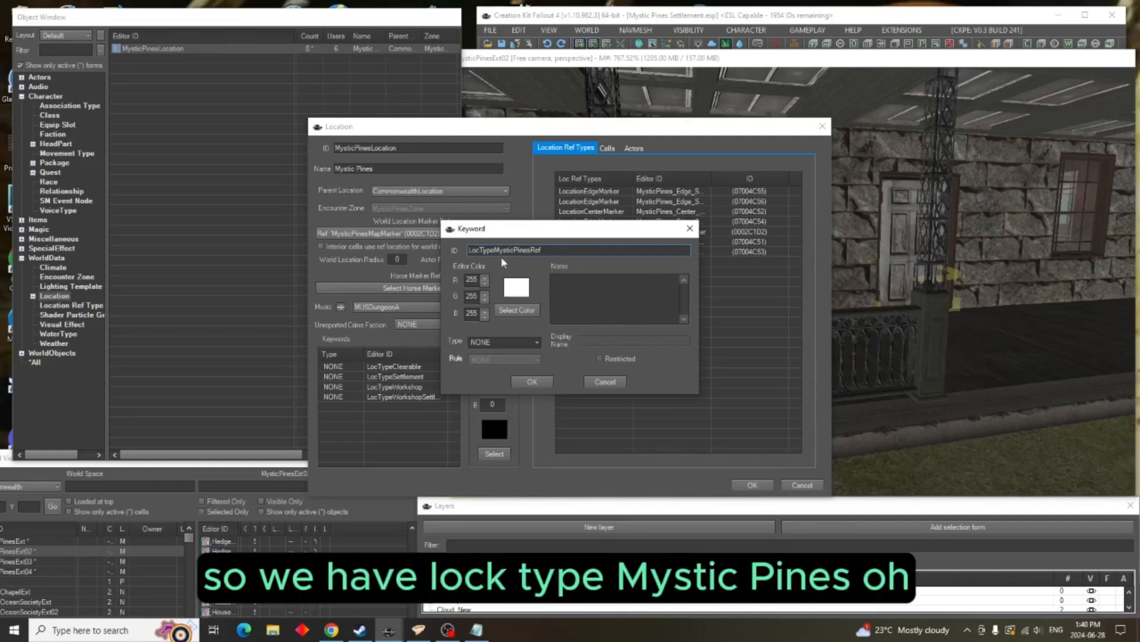
click(531, 251)
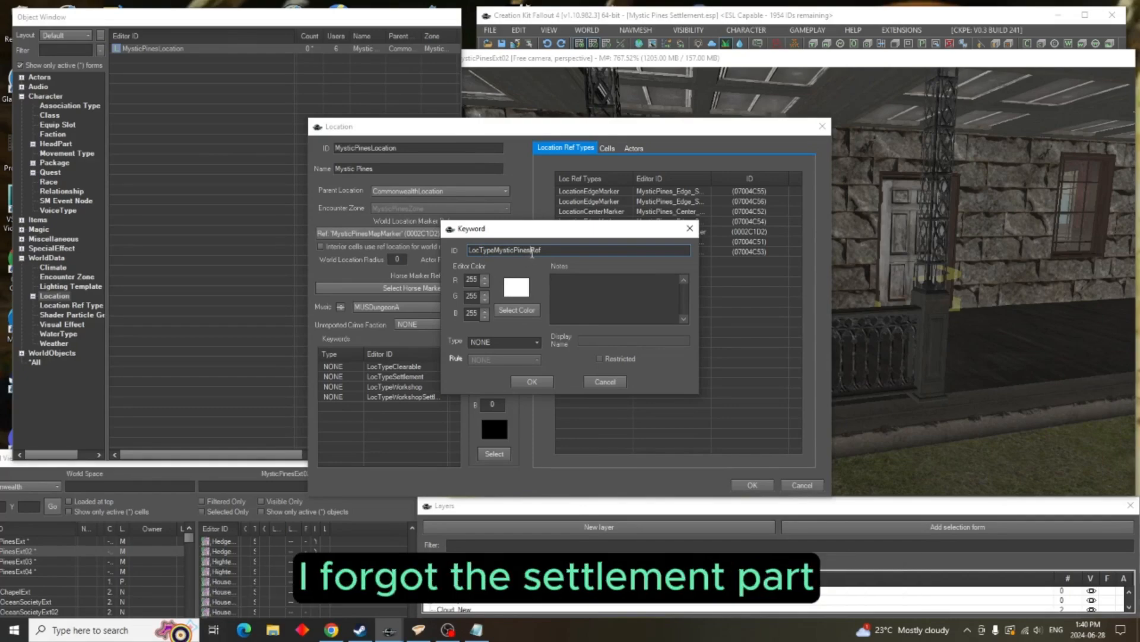
text(Sett)
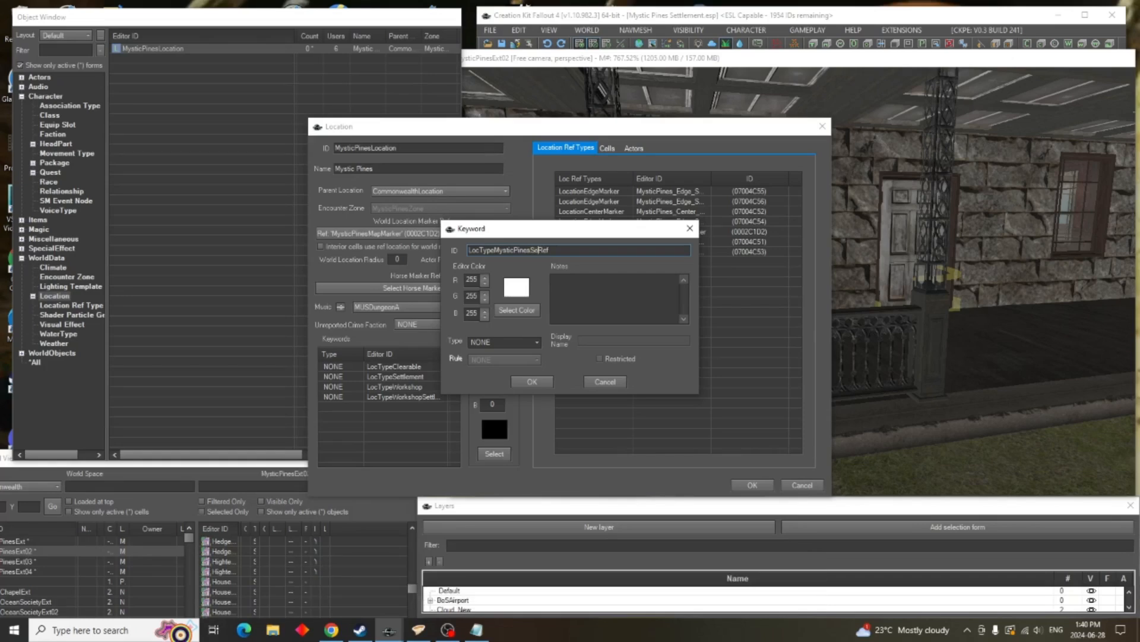
text(lement)
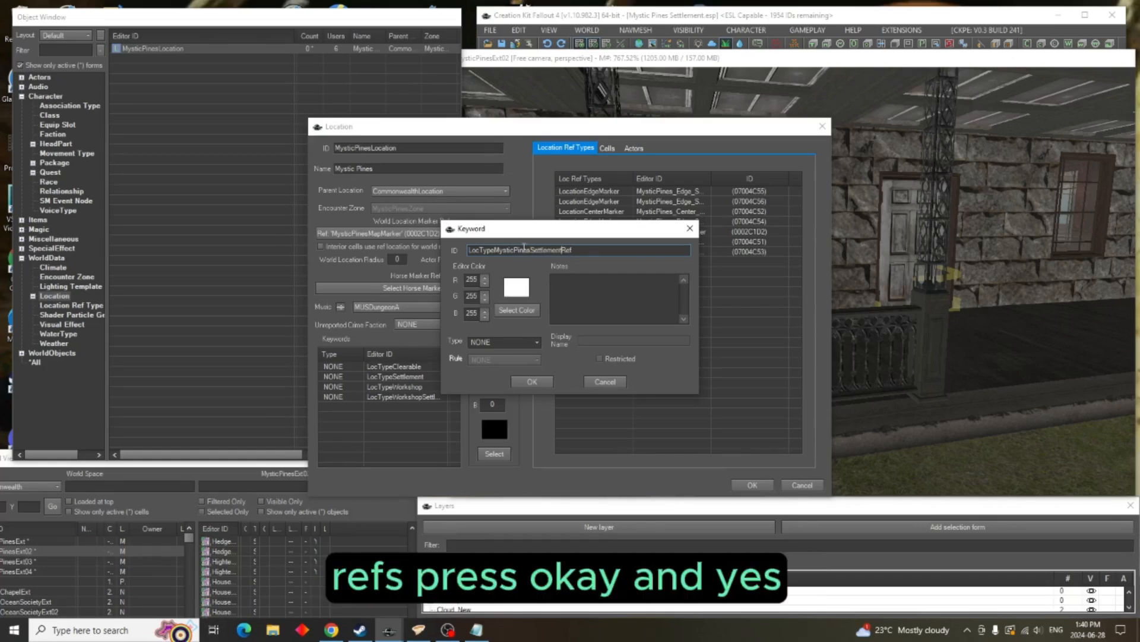
click(532, 382)
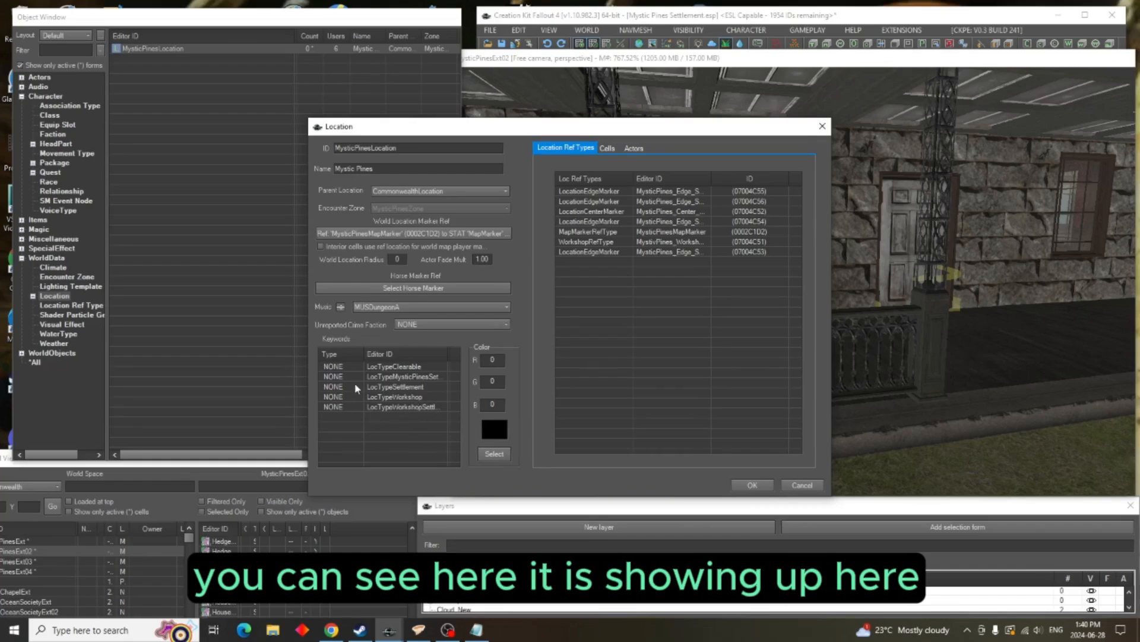
click(752, 486)
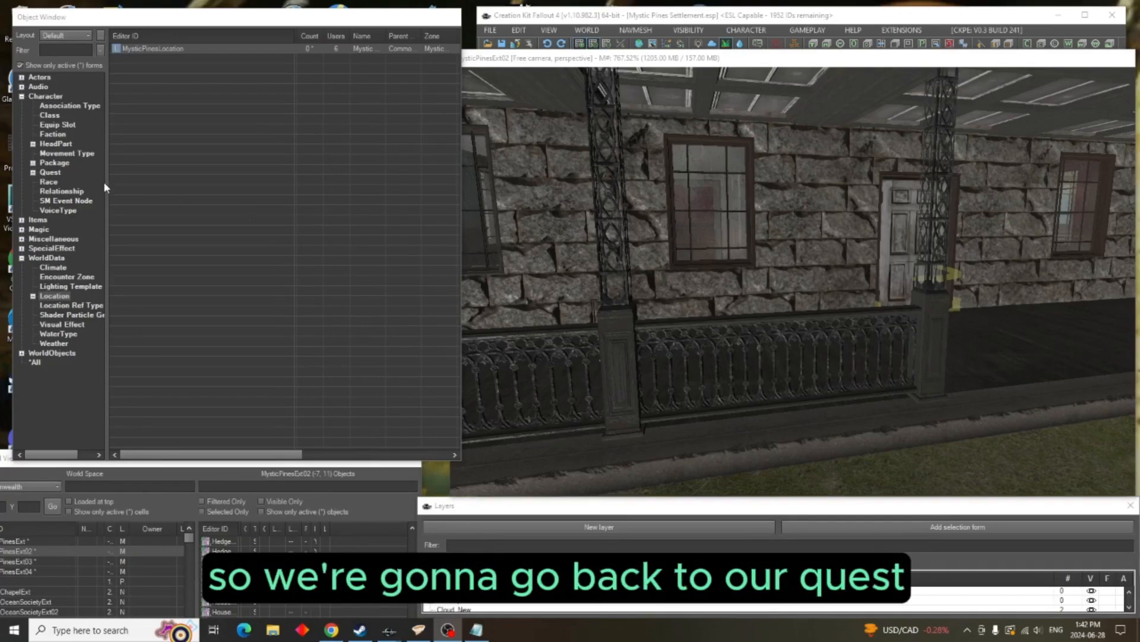
Open the MysticPinesPARENT quest for editing and show its quest aliases
click(51, 173)
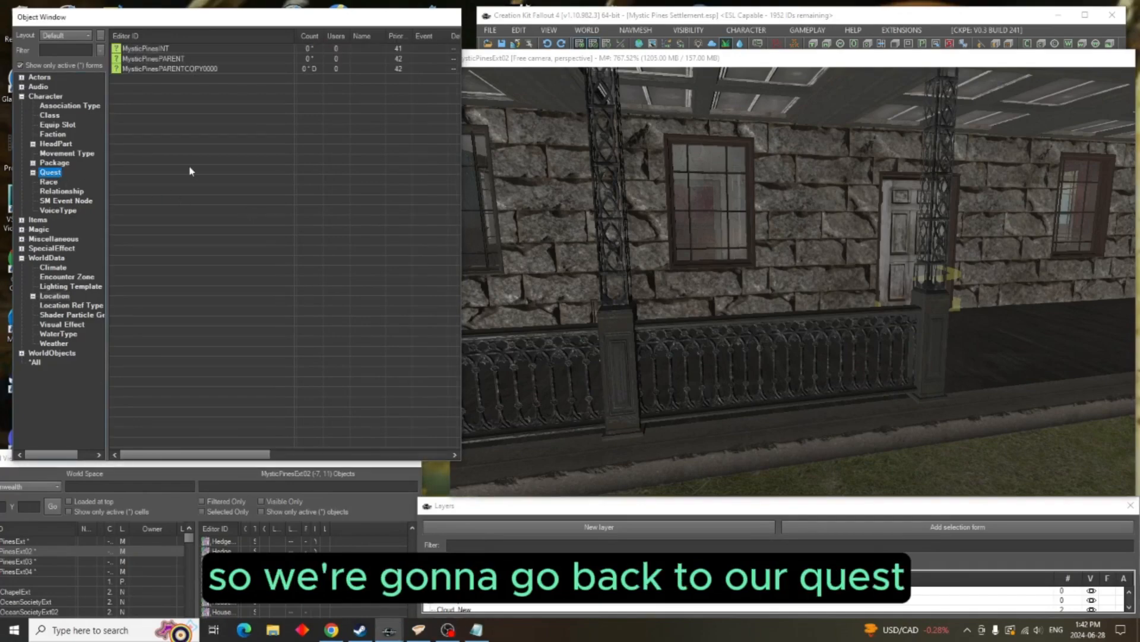
right_click(174, 60)
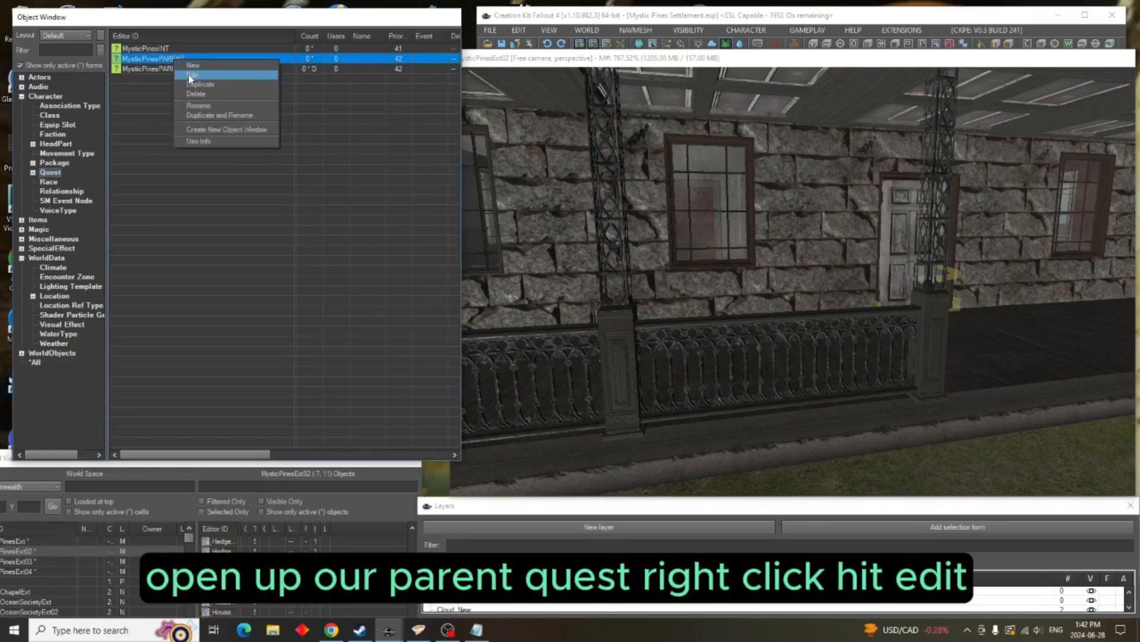
click(188, 73)
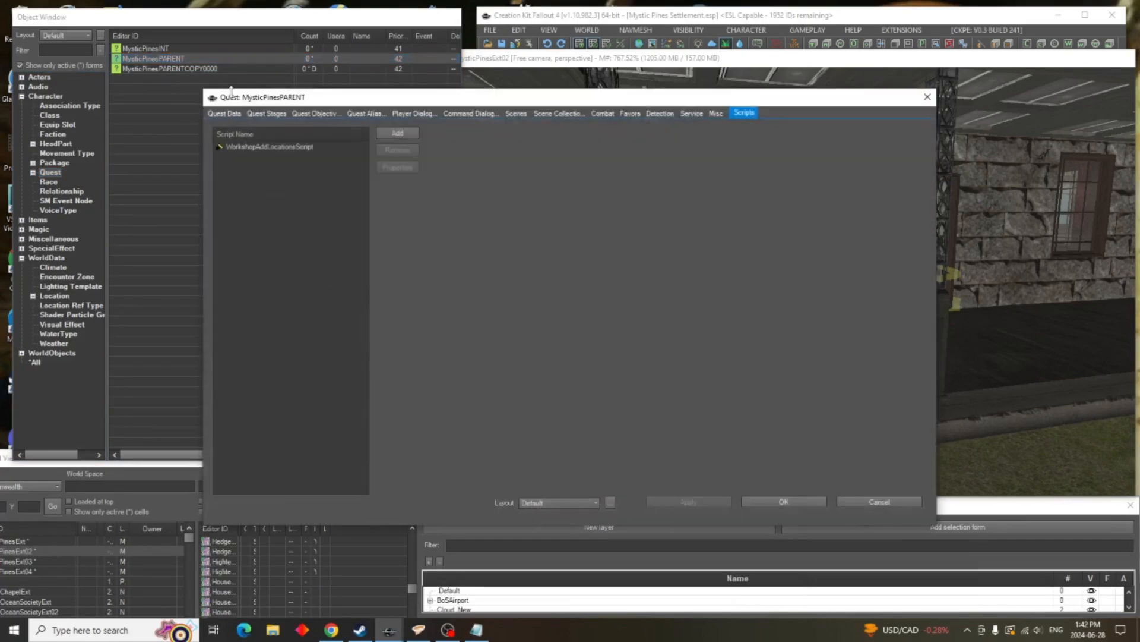
click(369, 115)
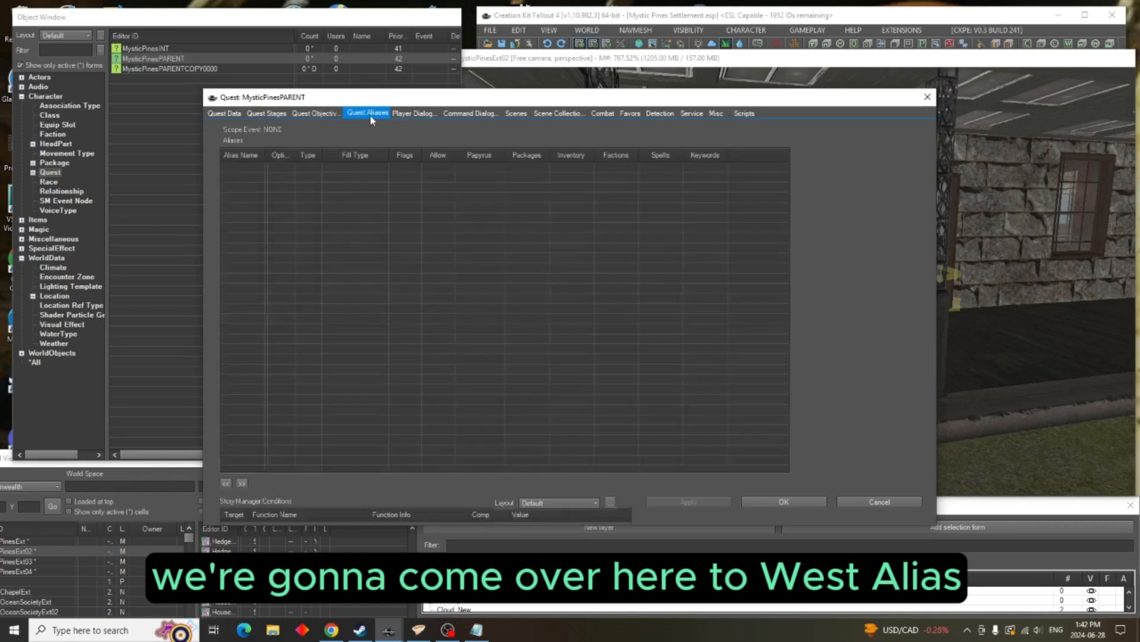
Add a reference collection alias named WorkshopRefs to MysticPinesPARENT, with Optional and Allow Reuse in Quest enabled
right_click(514, 244)
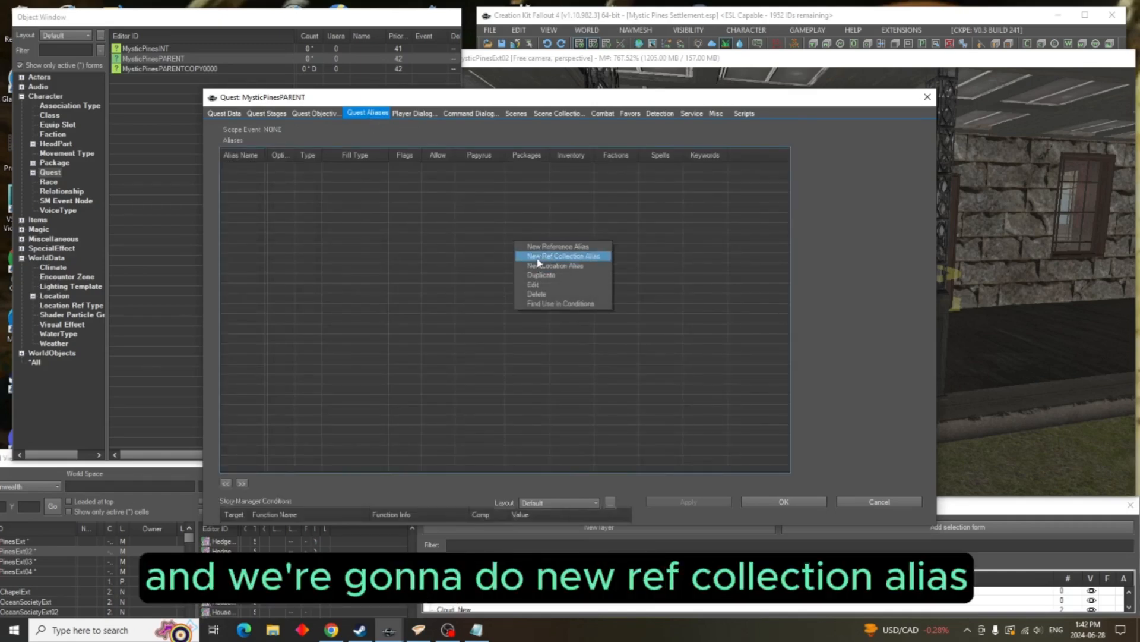
click(595, 263)
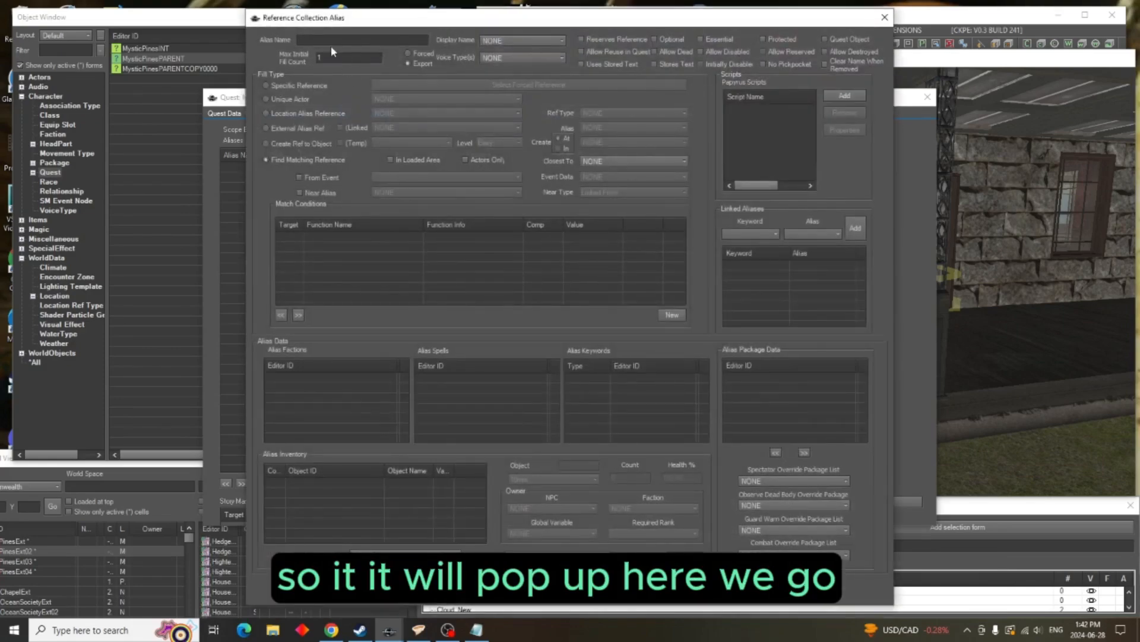
click(304, 41)
text(Workshop)
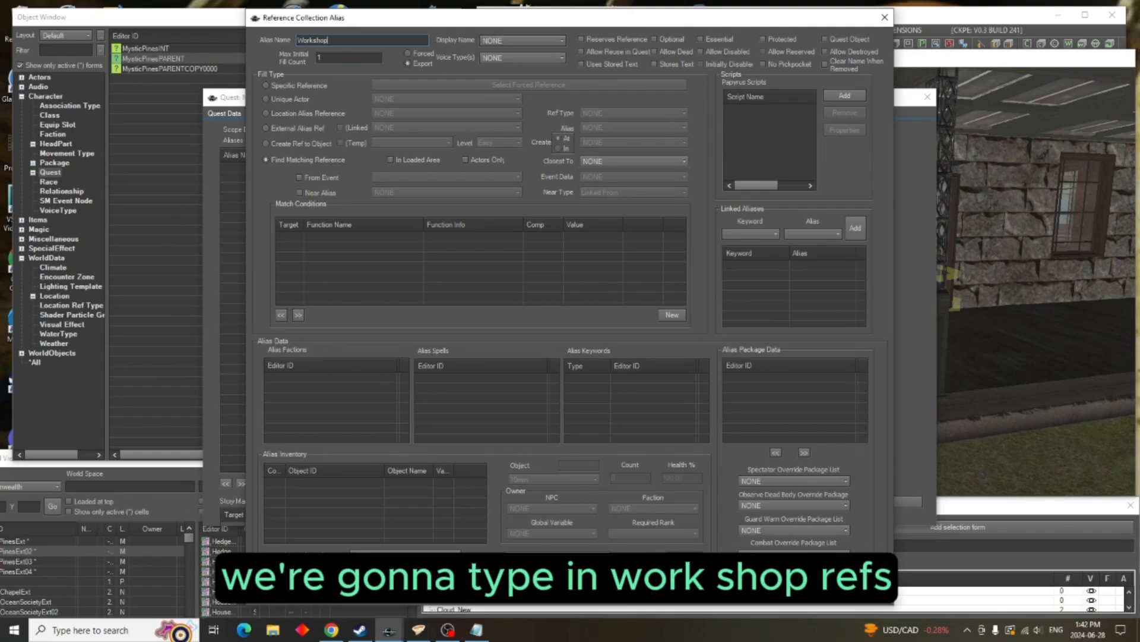
text(Refs)
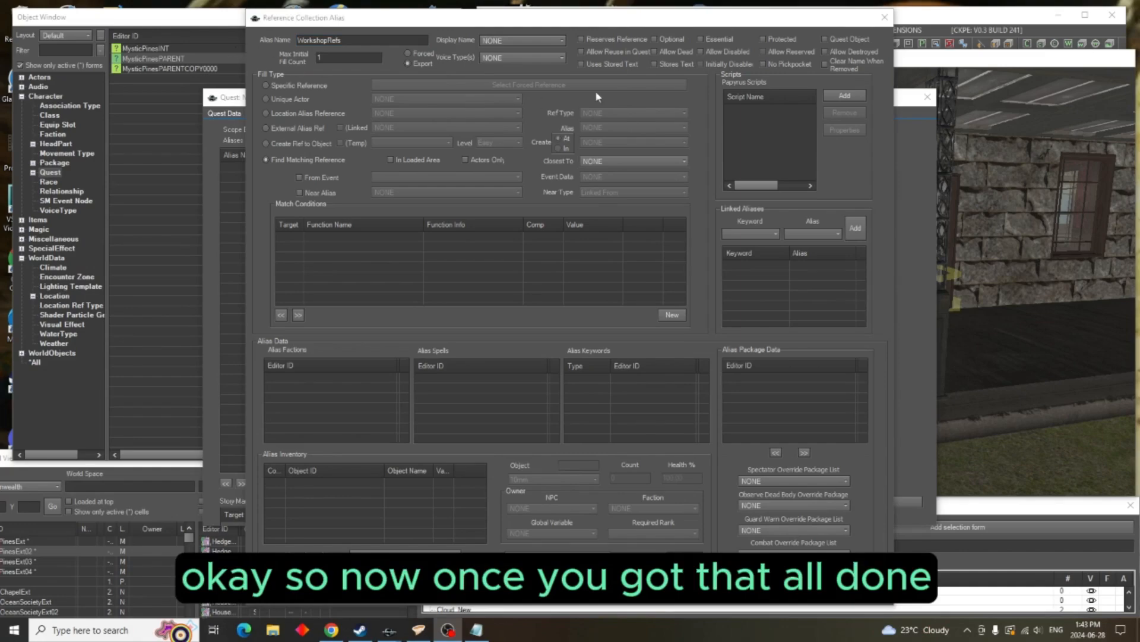
click(655, 39)
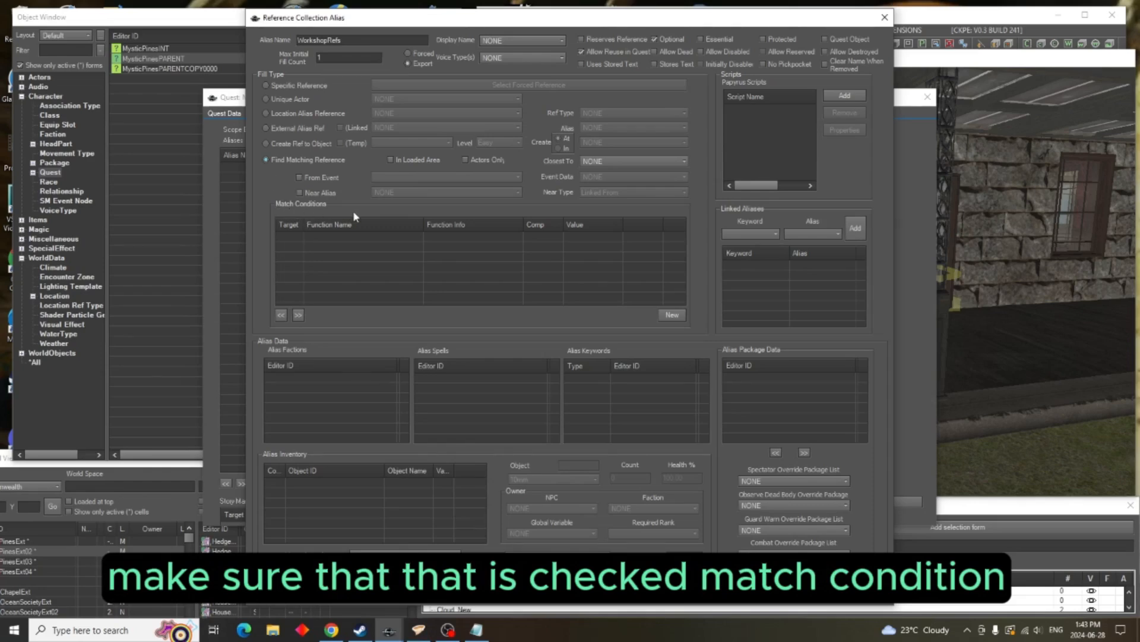
Add a match condition to the WorkshopRefs alias and set its condition function to LocationHasKeyword
right_click(392, 255)
click(410, 259)
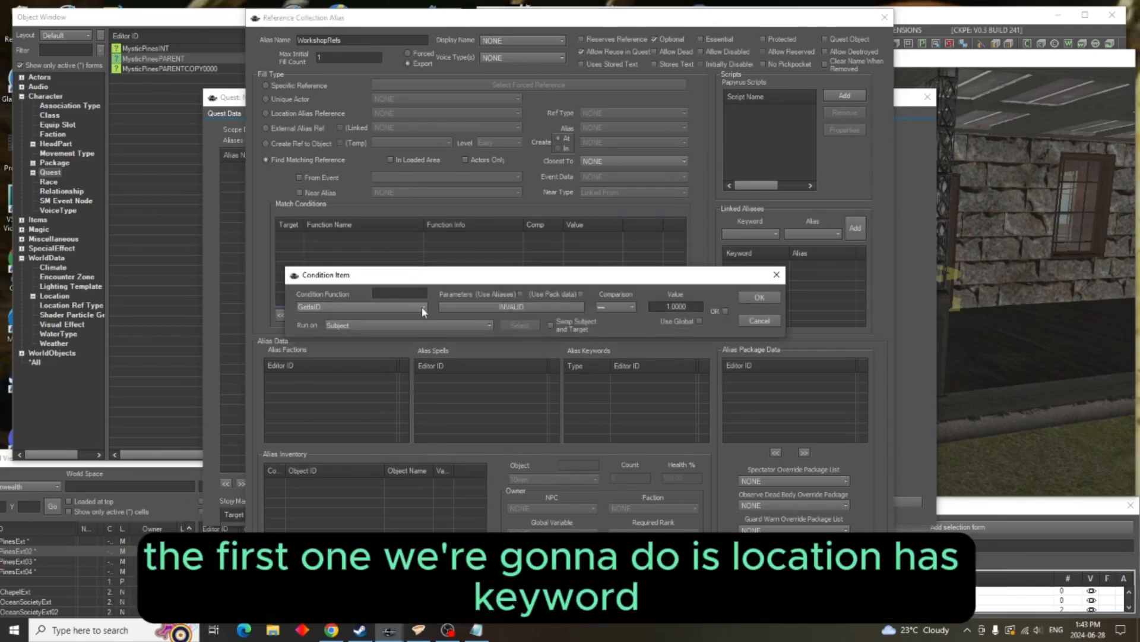
click(422, 307)
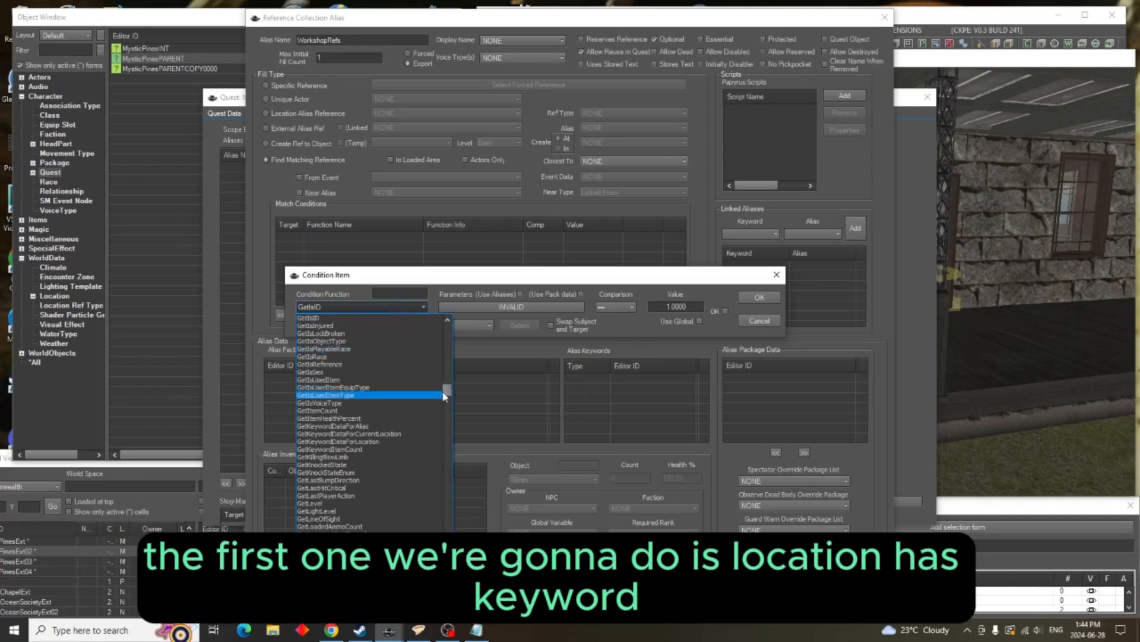
drag(450, 390, 451, 478)
scroll(392, 455, down, 5)
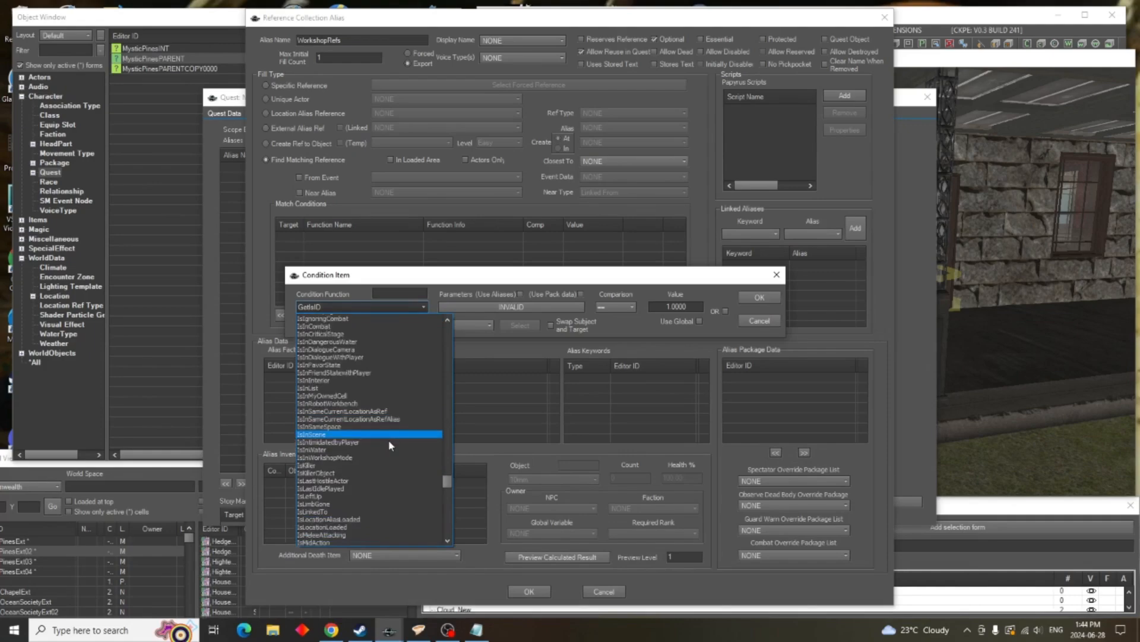
scroll(383, 433, down, 15)
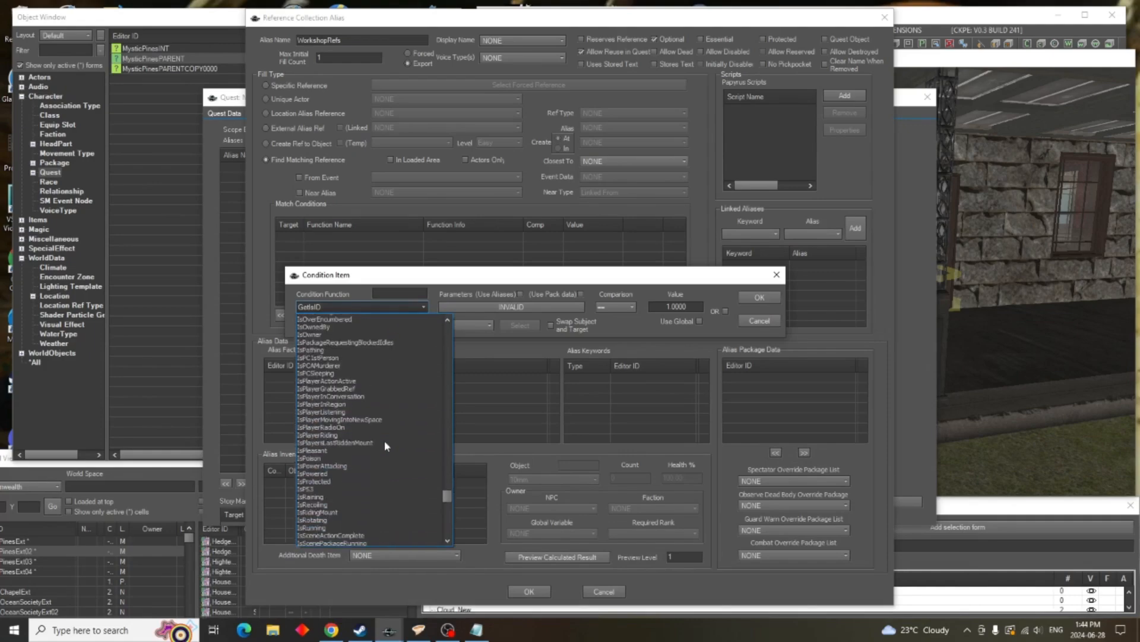
scroll(385, 446, down, 12)
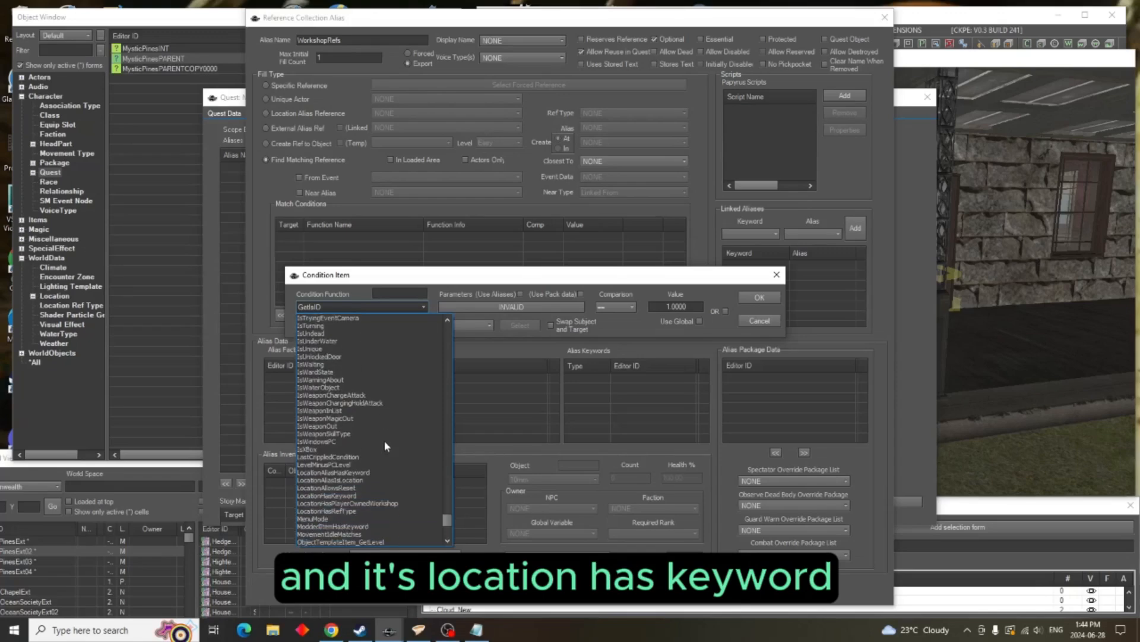
click(352, 496)
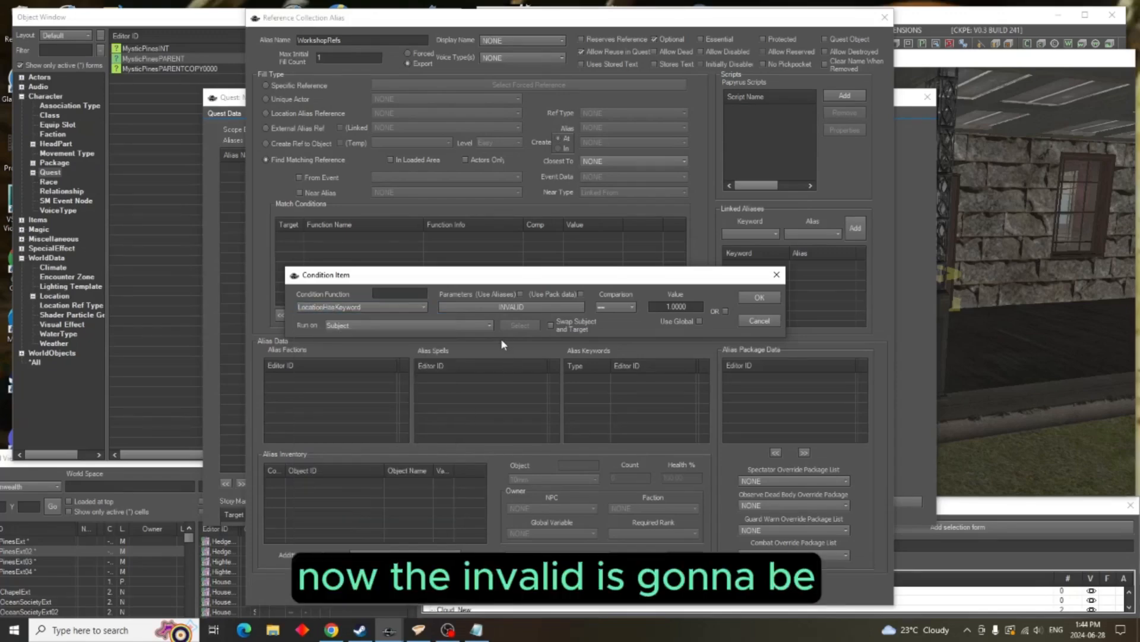
Set the LocationHasKeyword condition's keyword parameter to LocTypeMysticPinesSettlementRef and accept the condition
click(516, 312)
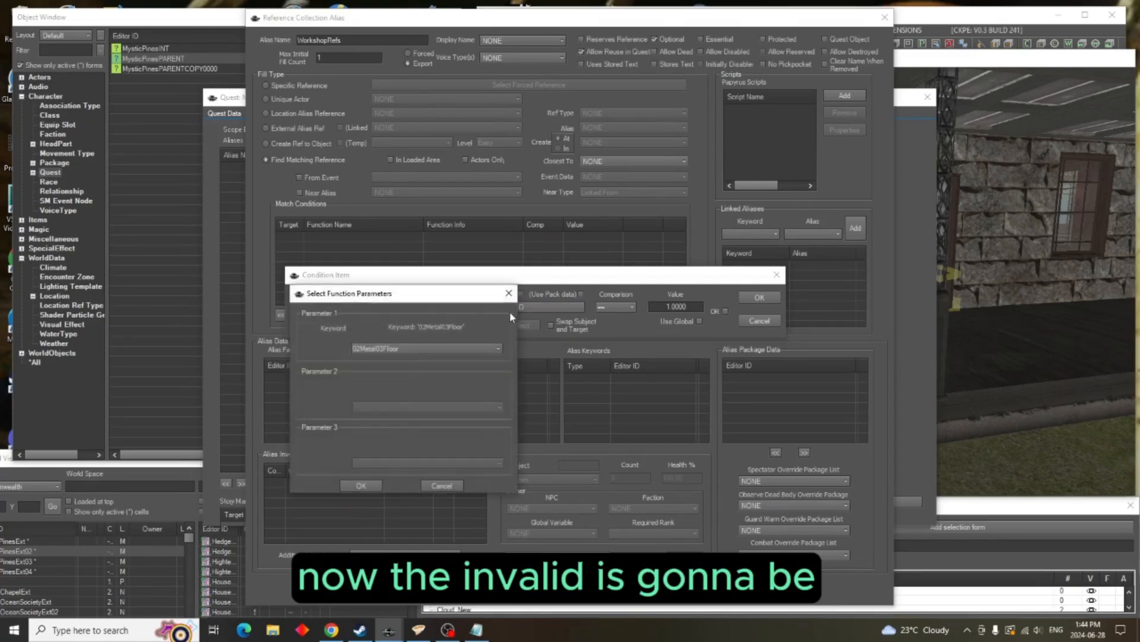
click(474, 349)
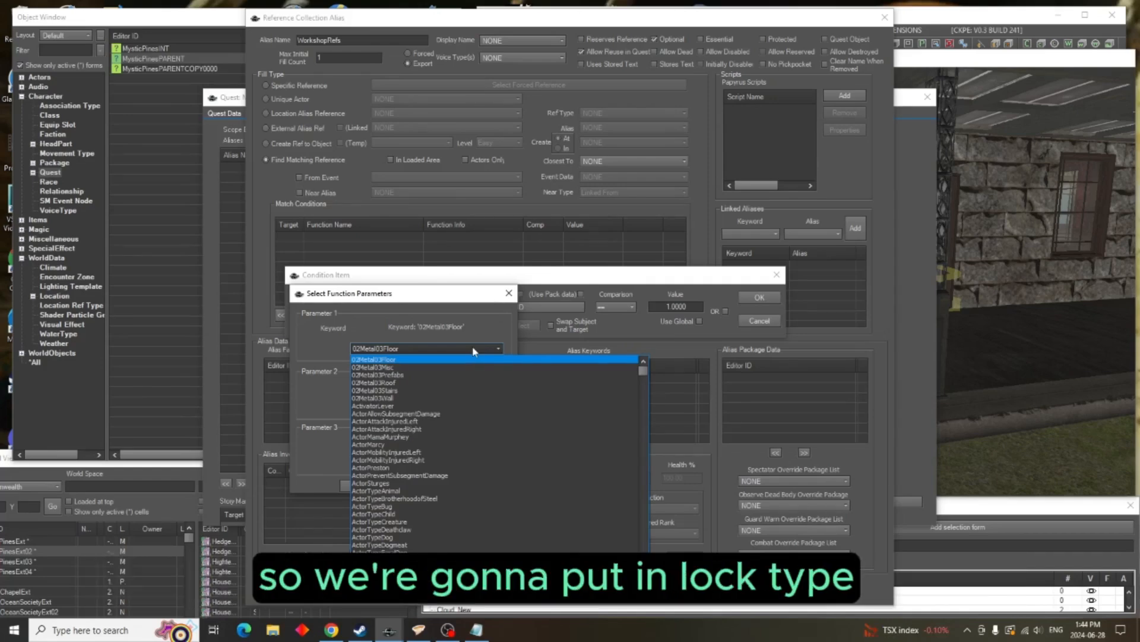
text(loct)
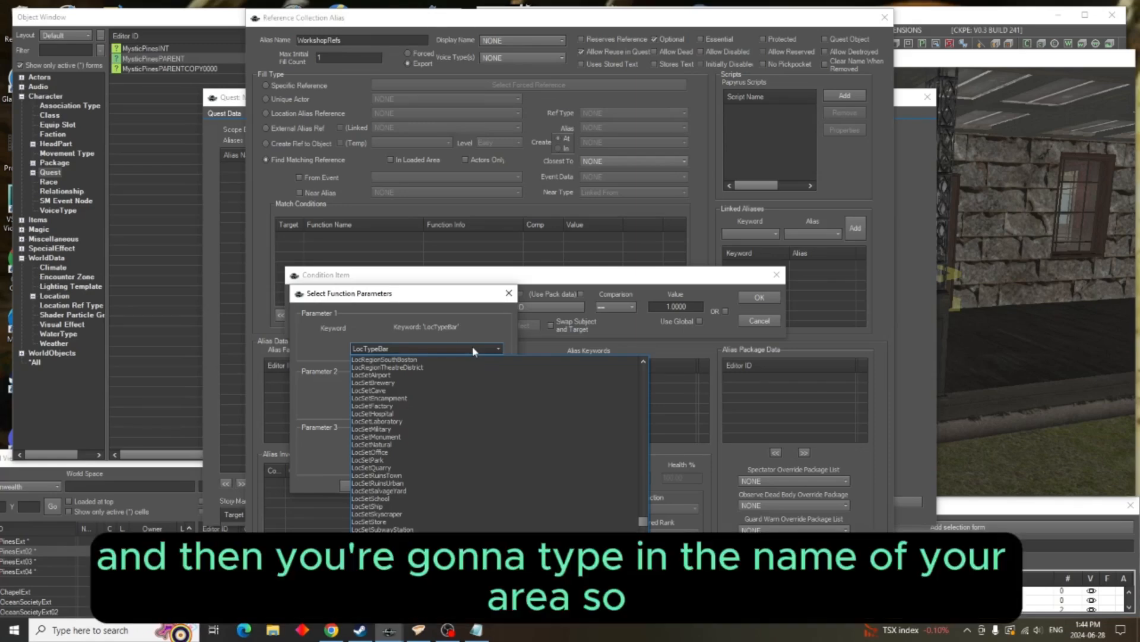
text(MyBedKeyword)
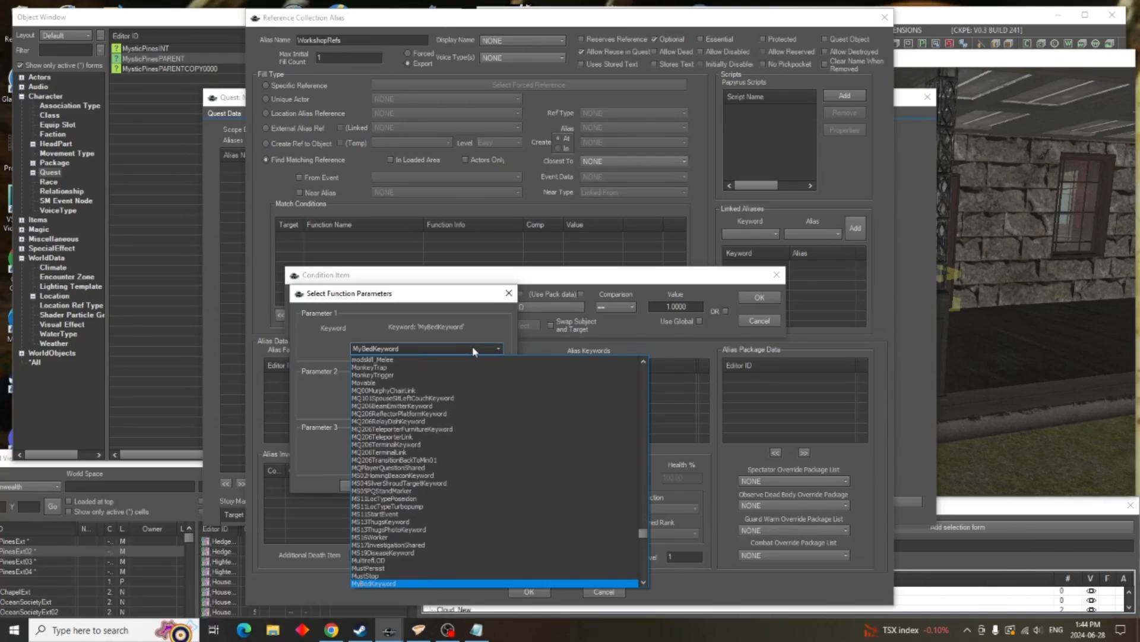
scroll(464, 421, down, 2)
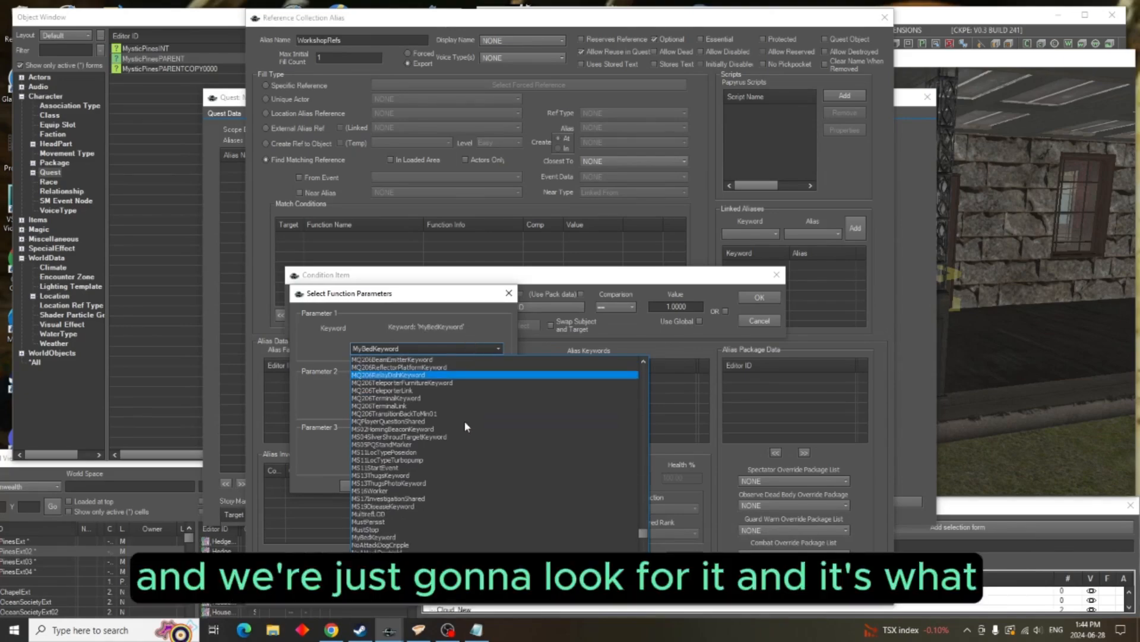
scroll(465, 421, up, 8)
scroll(465, 421, up, 10)
scroll(464, 420, up, 15)
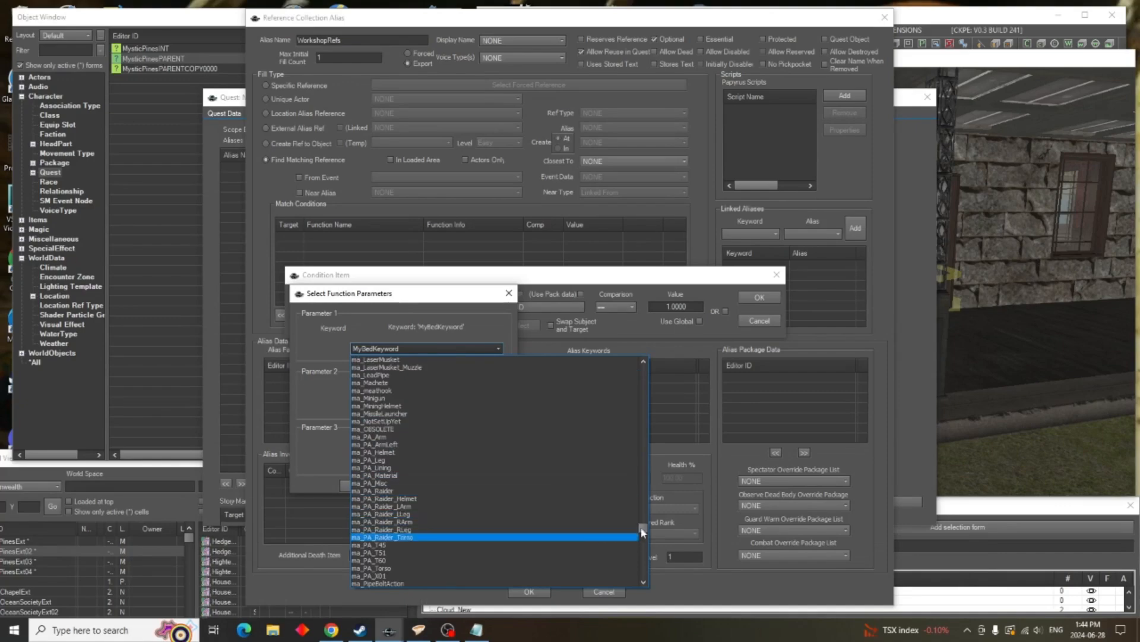
scroll(583, 512, up, 15)
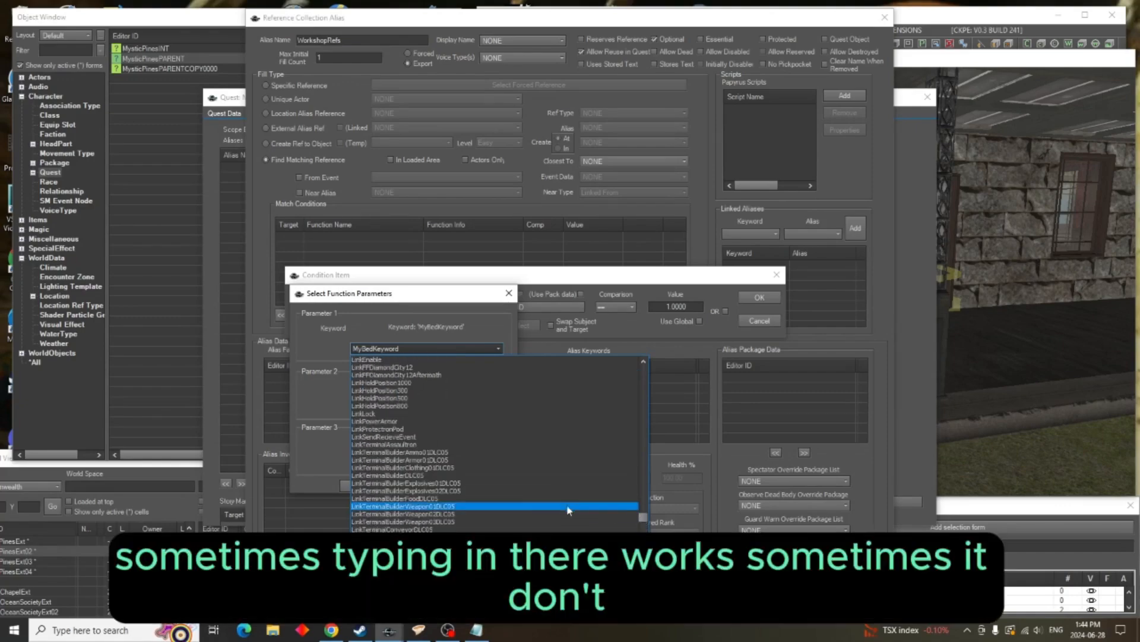
scroll(544, 491, down, 3)
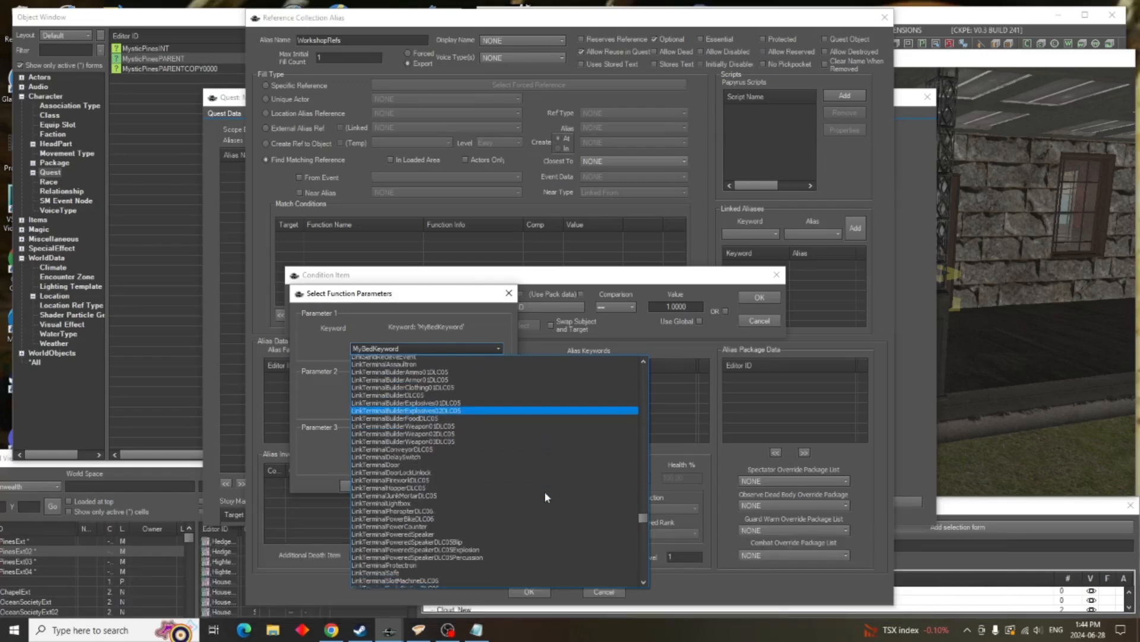
scroll(545, 490, down, 10)
scroll(544, 490, down, 15)
scroll(485, 489, down, 8)
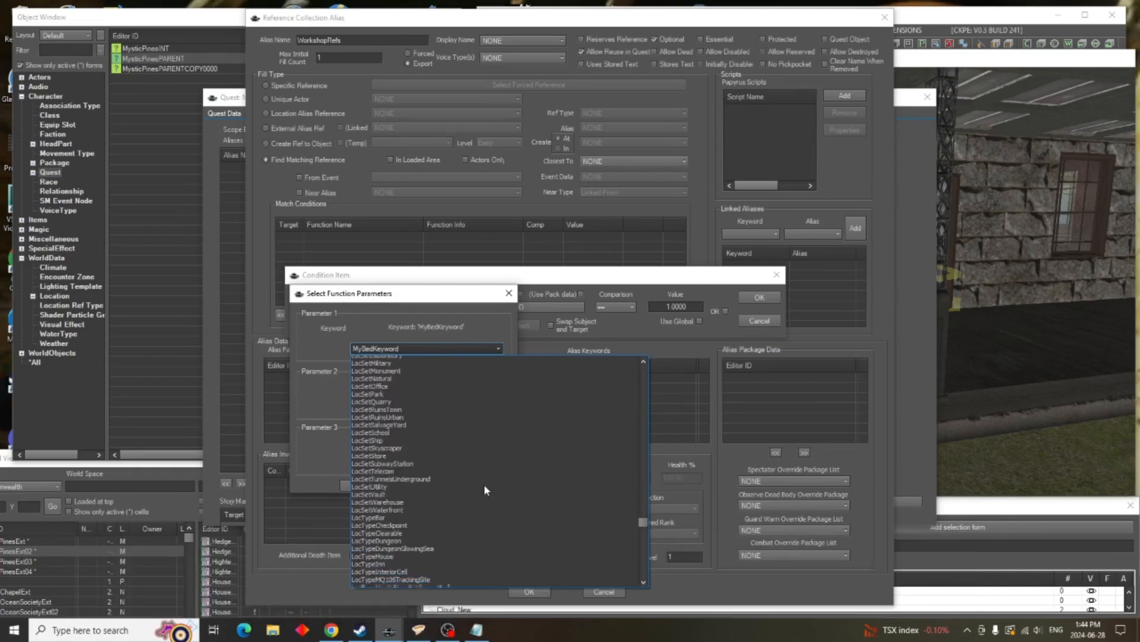
scroll(485, 489, down, 2)
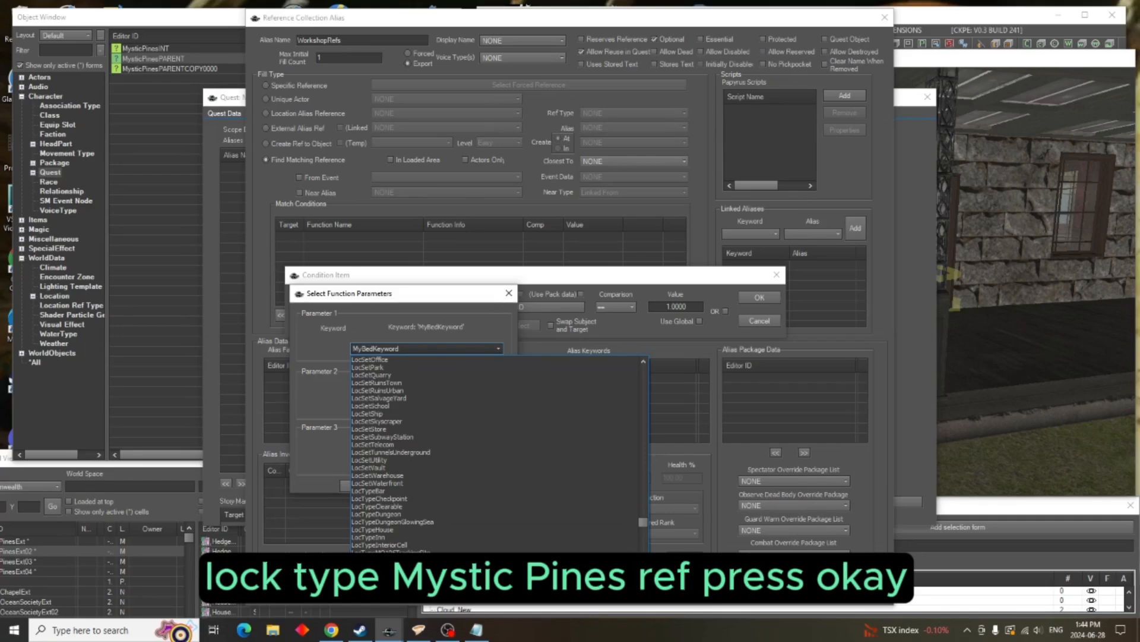
click(410, 565)
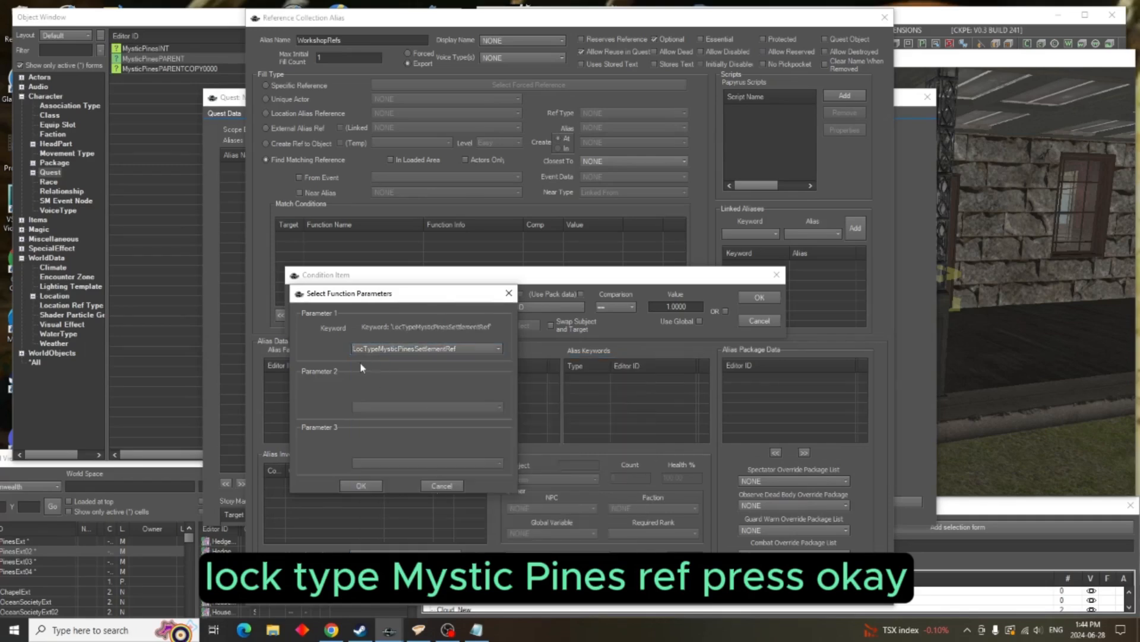
click(358, 486)
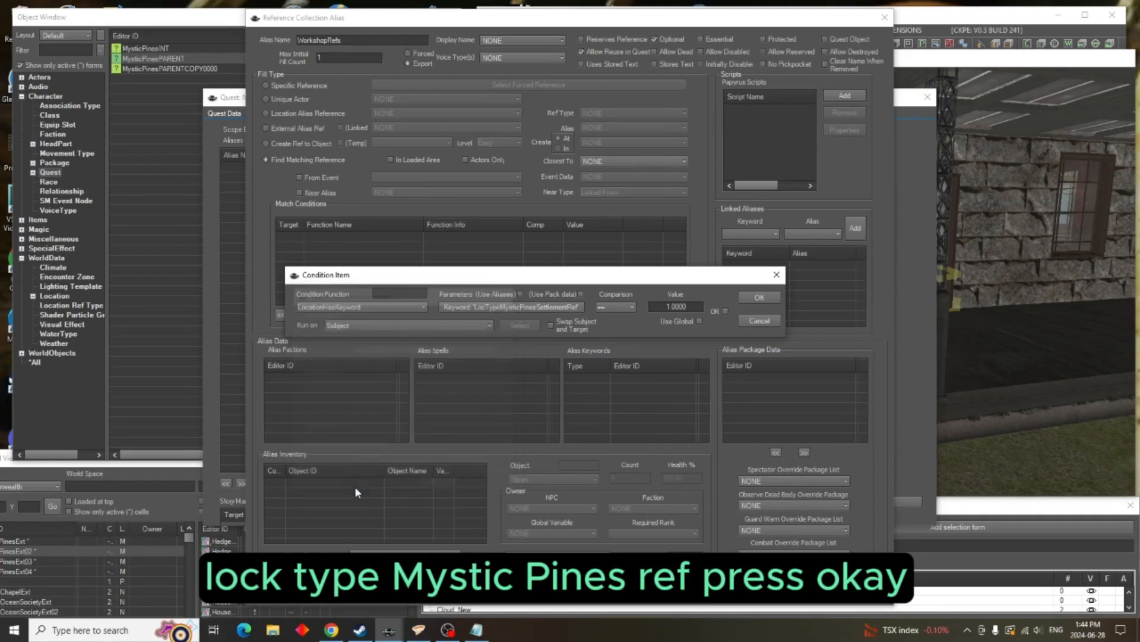
click(760, 298)
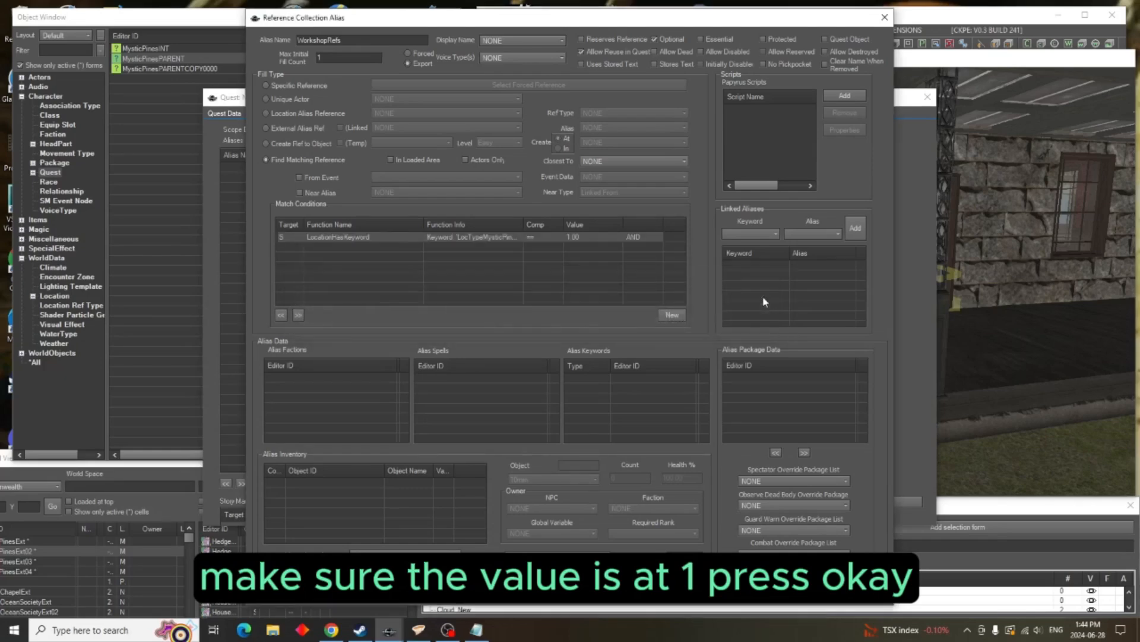
Add a second match condition to the WorkshopRefs alias and set its condition function to HasKeyword
right_click(581, 269)
click(608, 275)
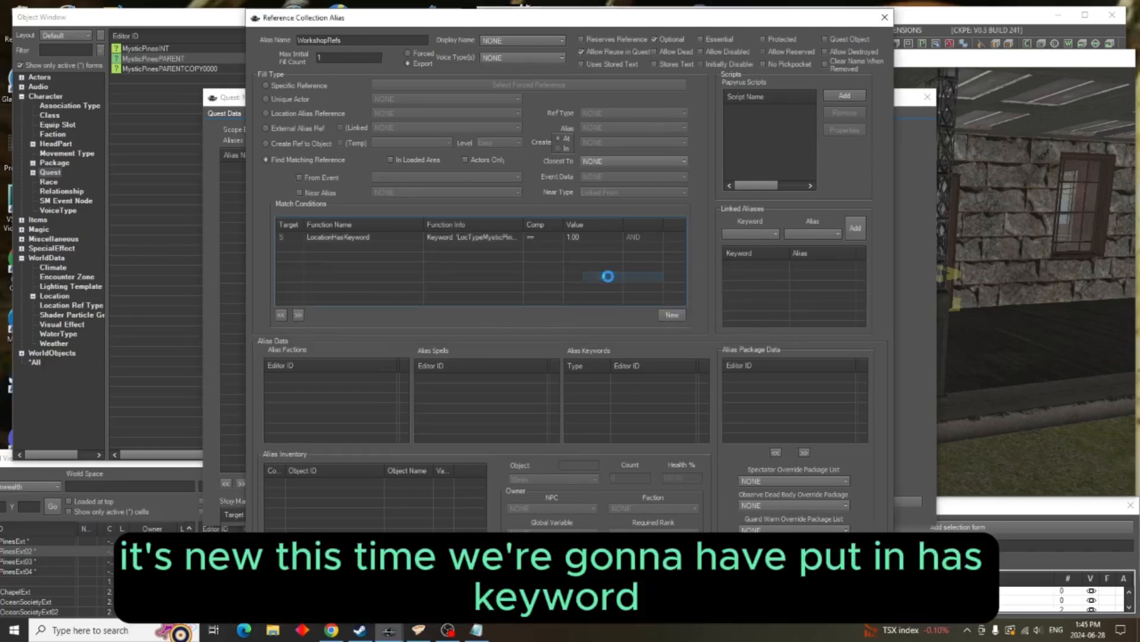
click(426, 322)
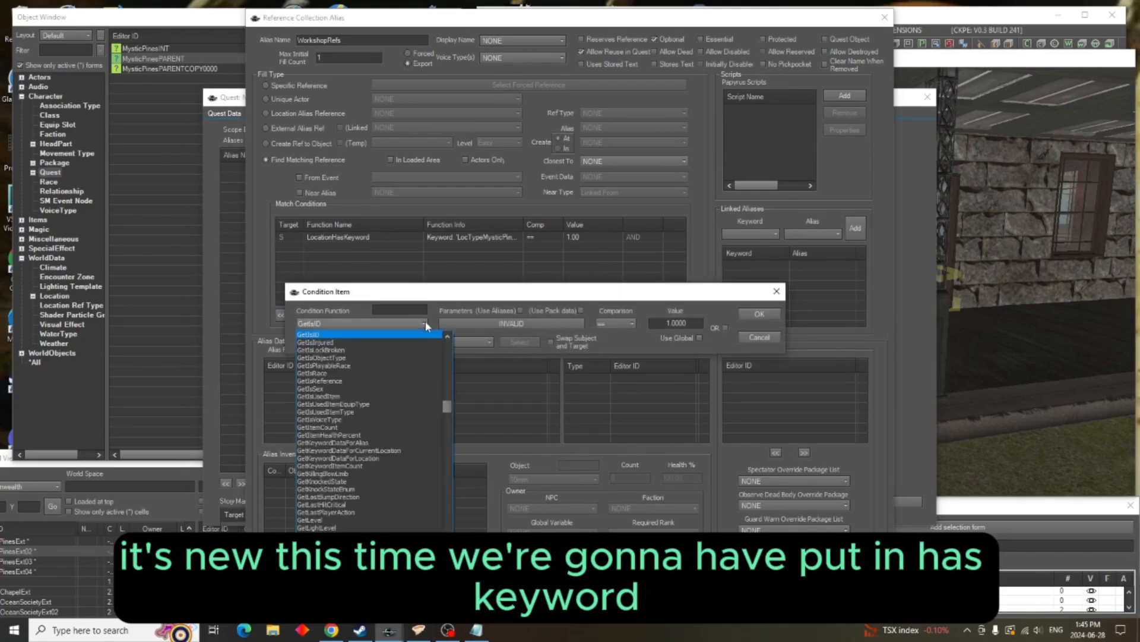
drag(446, 408, 446, 473)
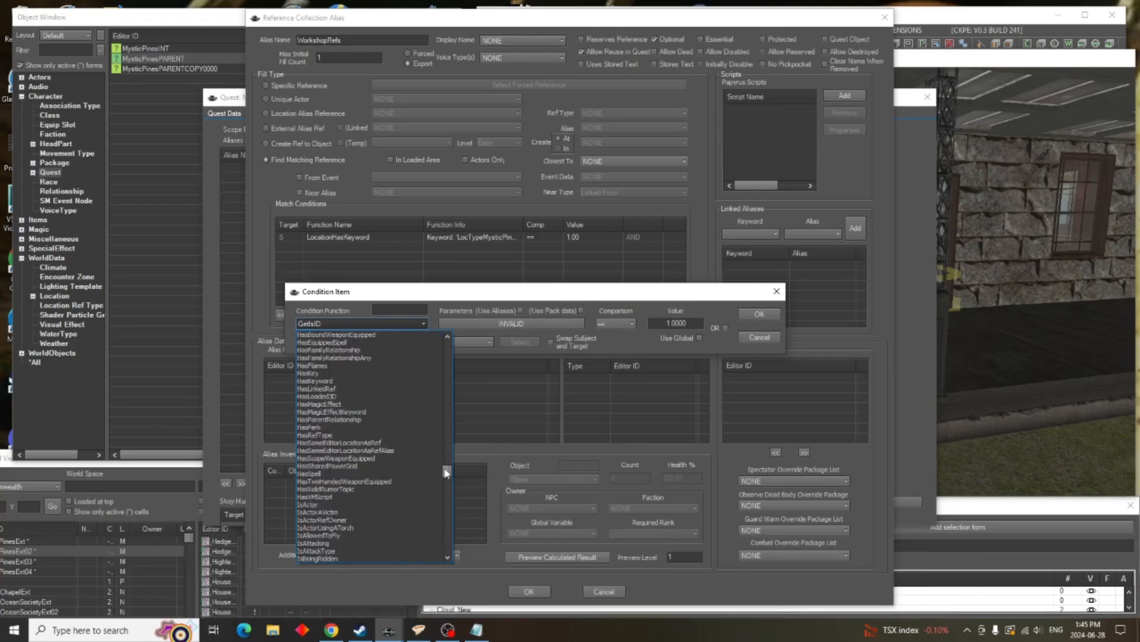
click(393, 381)
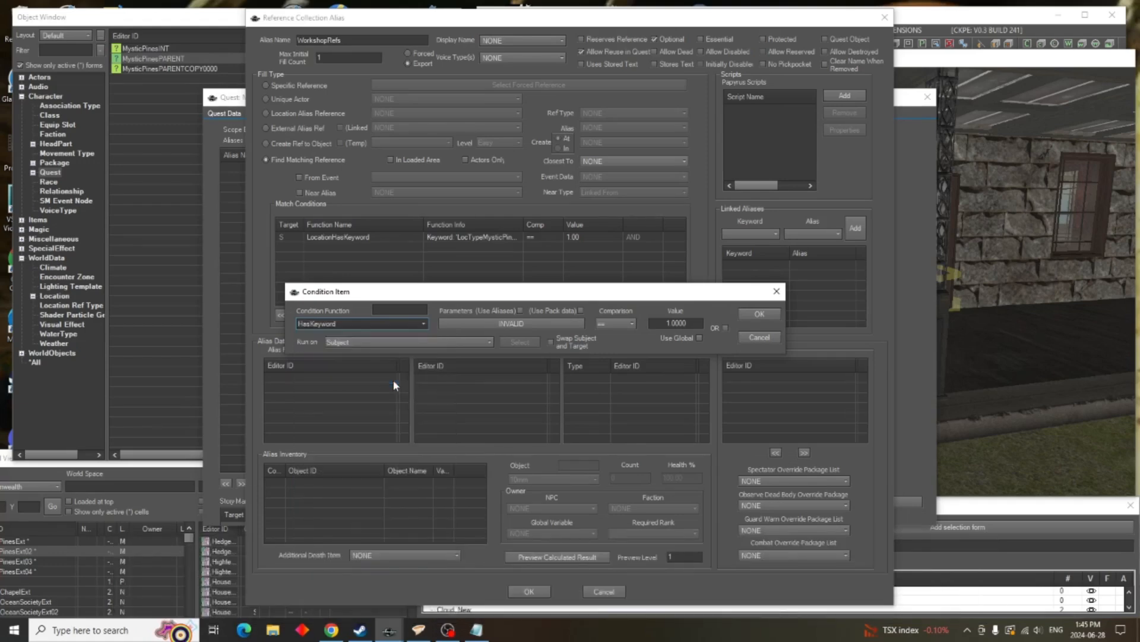
Set the HasKeyword condition's keyword parameter to WorkshopKeyword and accept the condition
click(515, 322)
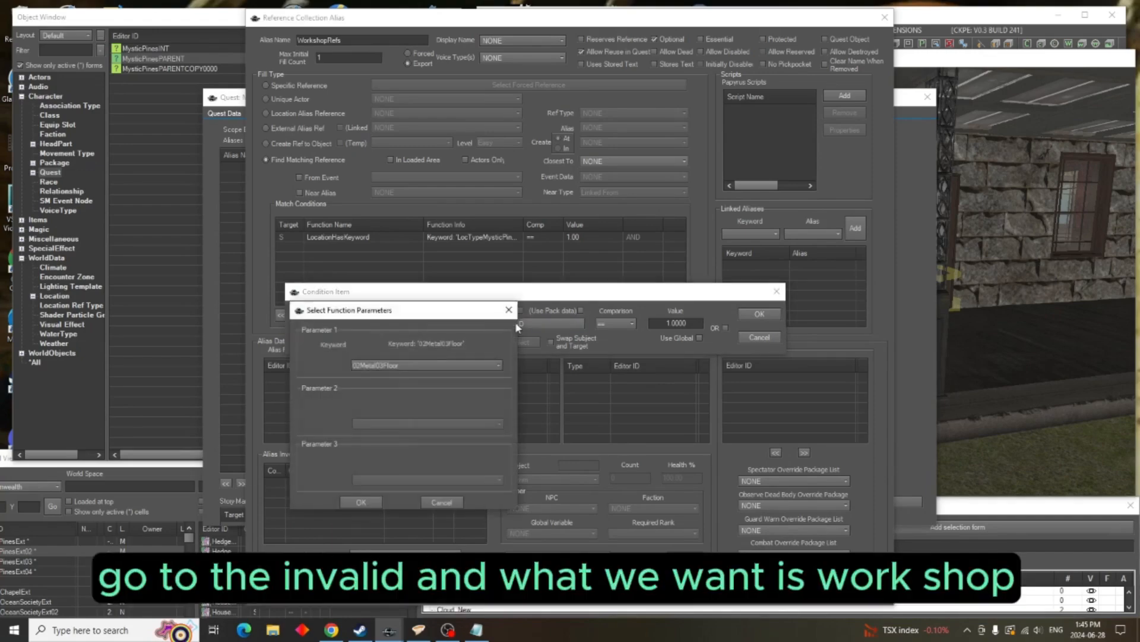
click(402, 365)
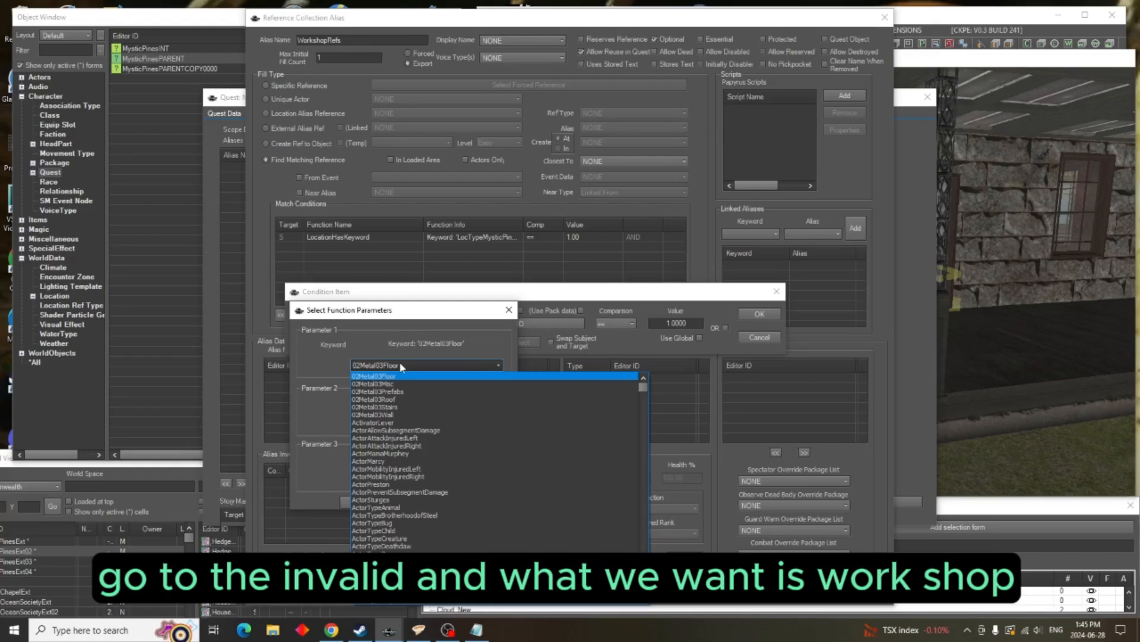
text(workshop)
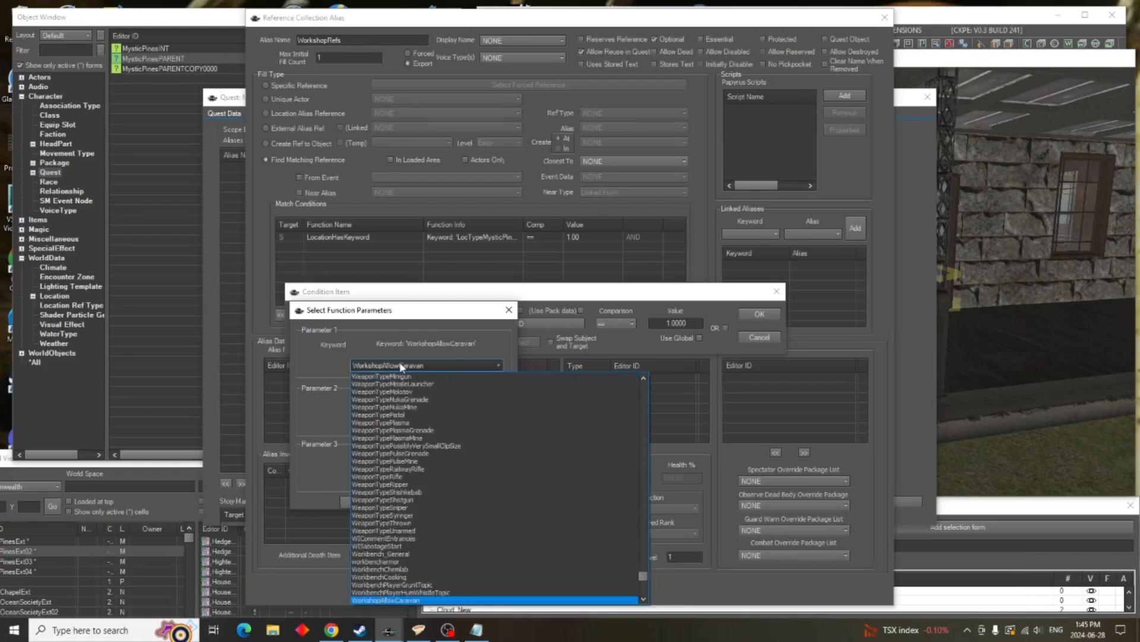
text(keyword)
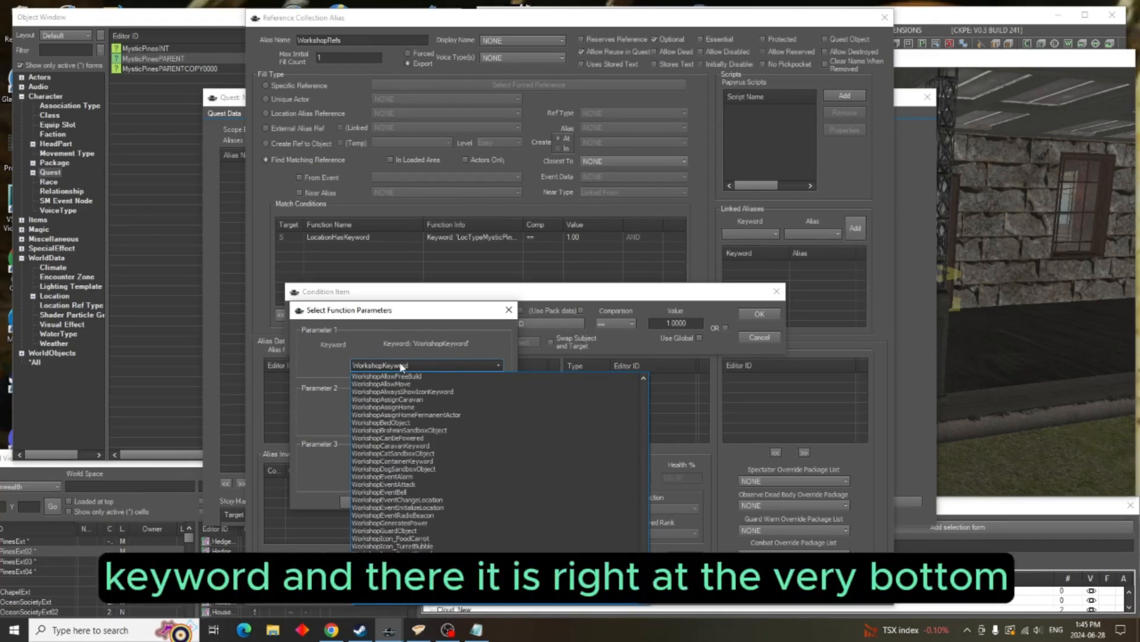
click(388, 597)
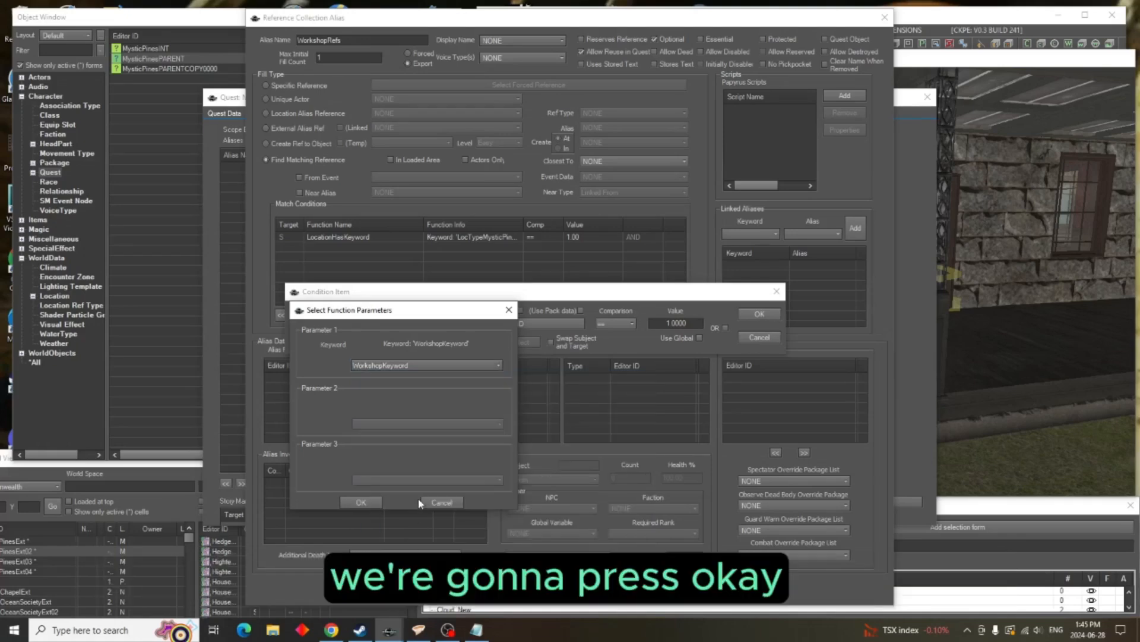
click(361, 503)
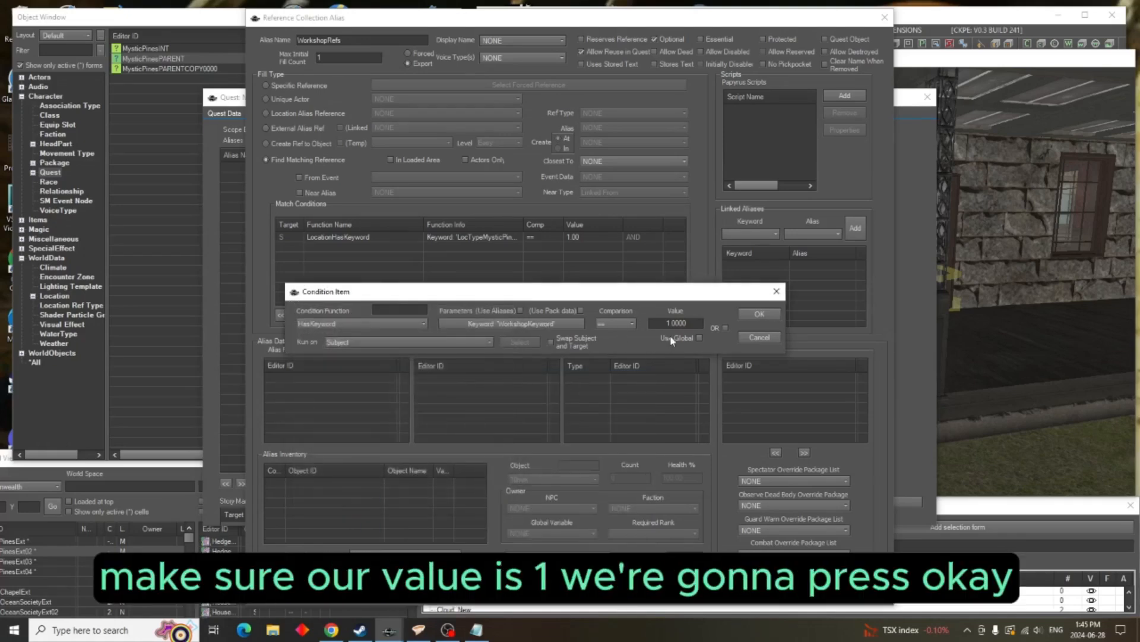
click(754, 314)
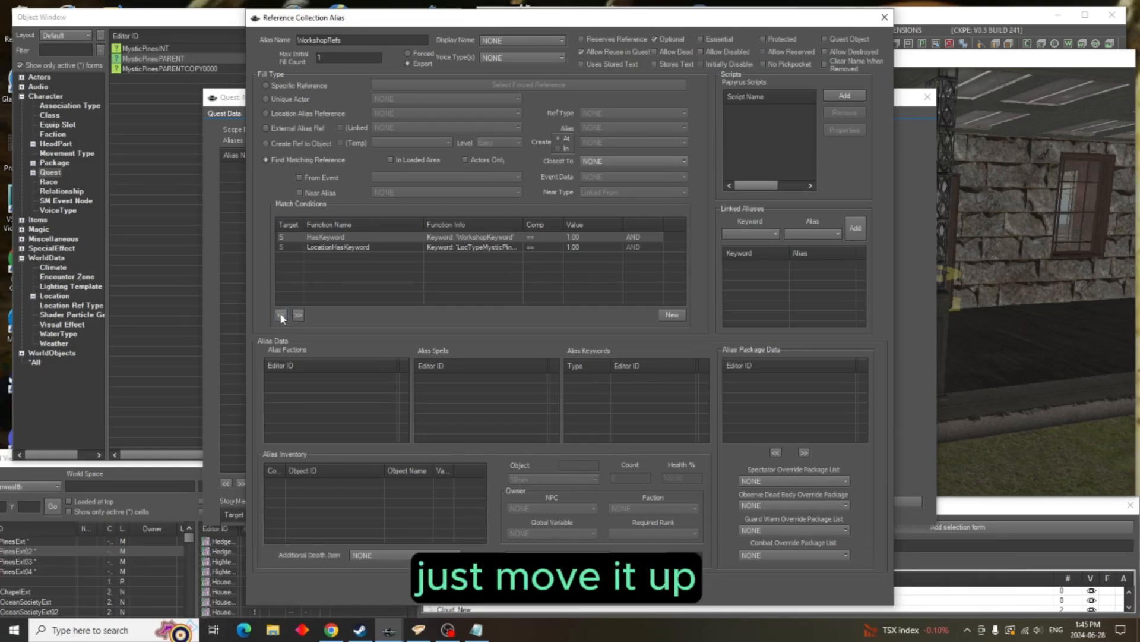
Move the LocationHasKeyword condition above the HasKeyword condition in the alias's match conditions
click(338, 242)
click(339, 247)
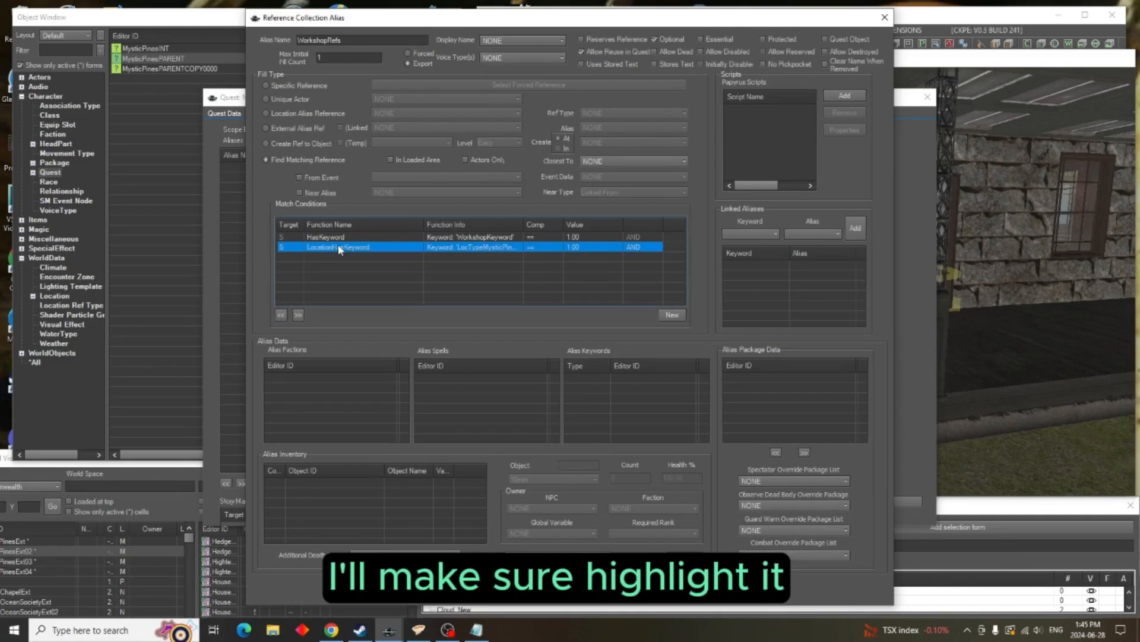
click(281, 316)
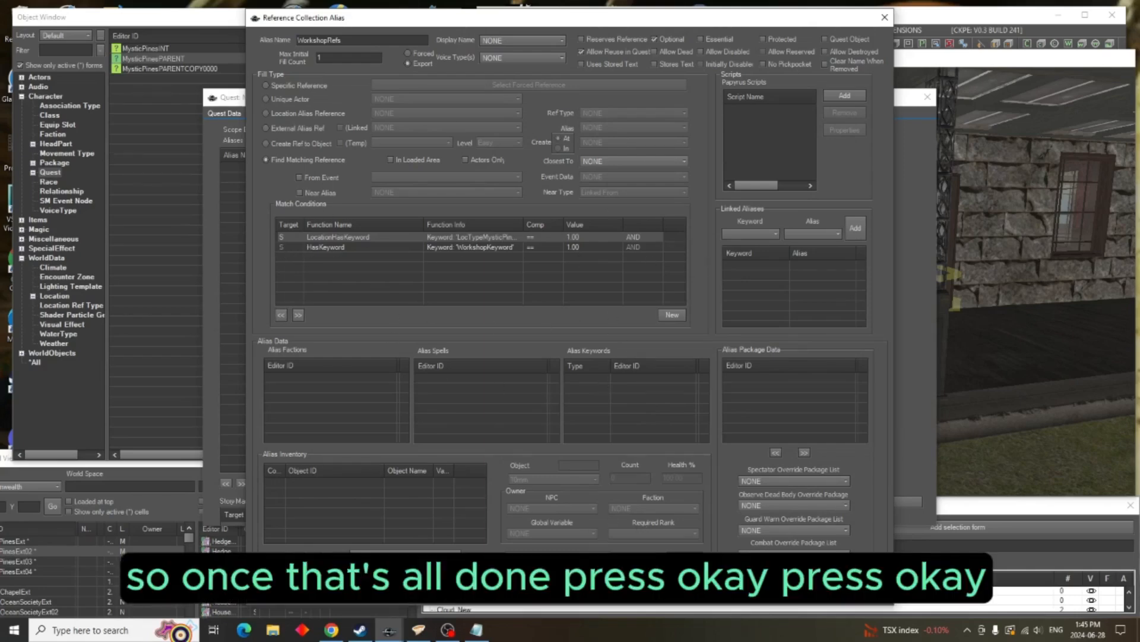
Accept the WorkshopRefs alias and the MysticPinesPARENT quest changes, and save the plugin
key(Return)
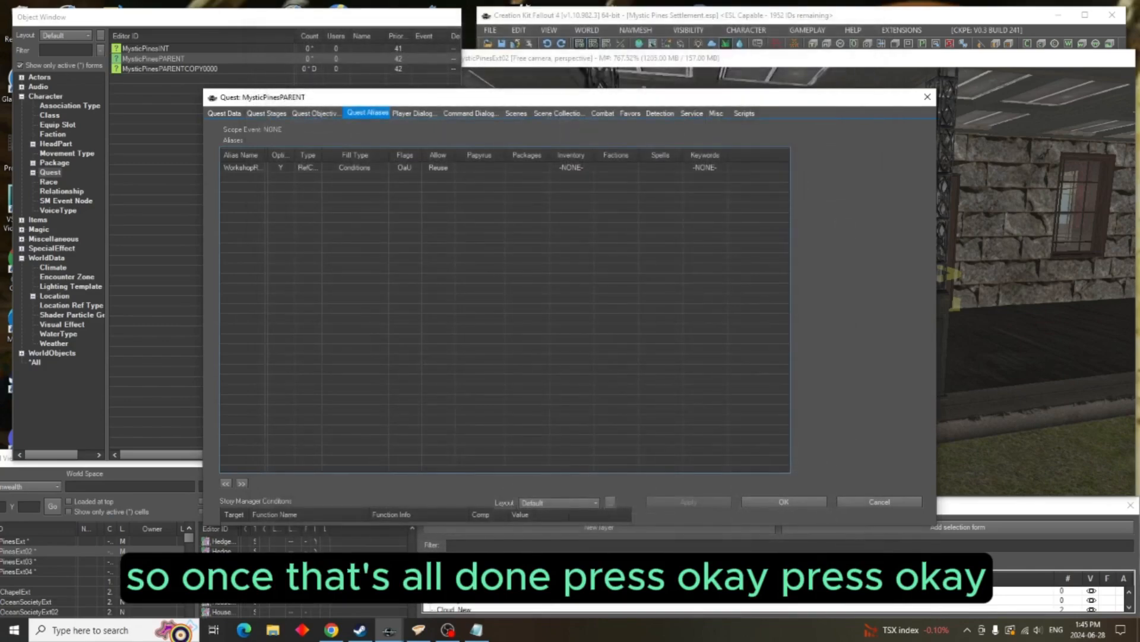
click(784, 501)
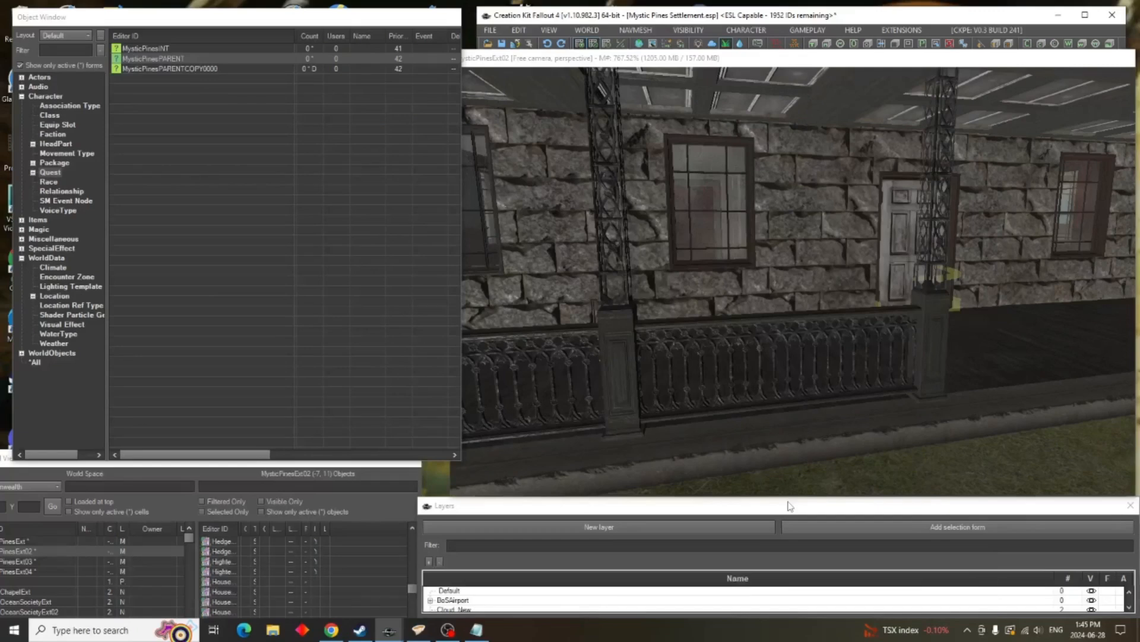
click(501, 46)
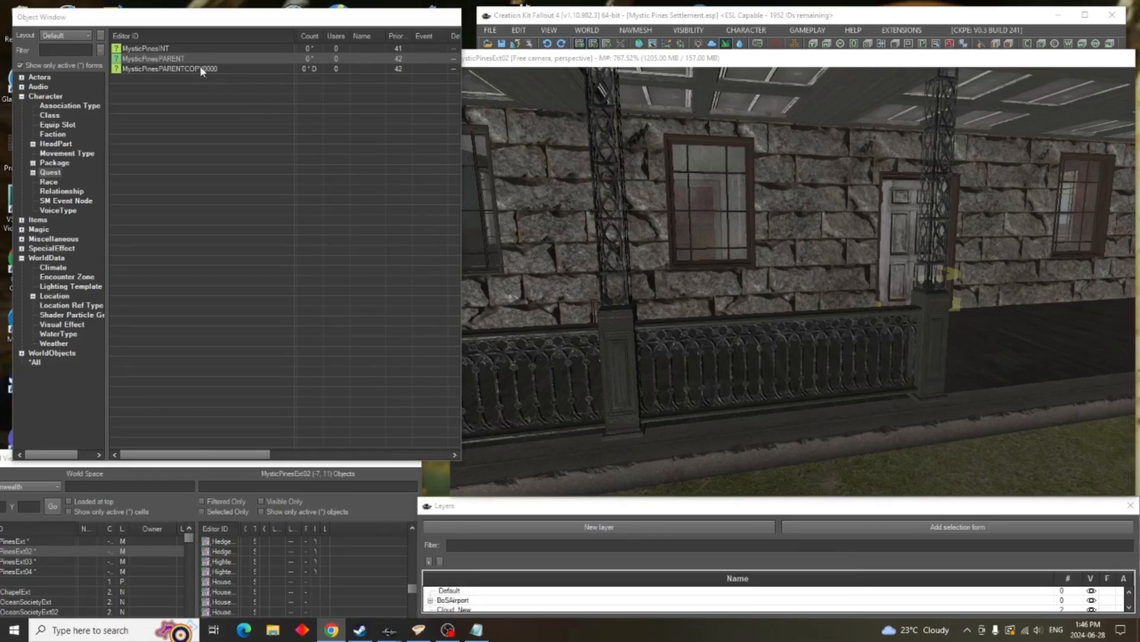
Open the properties of WorkshopAddLocationsScript on the MysticPinesPARENT quest and widen the Property Name column
right_click(186, 59)
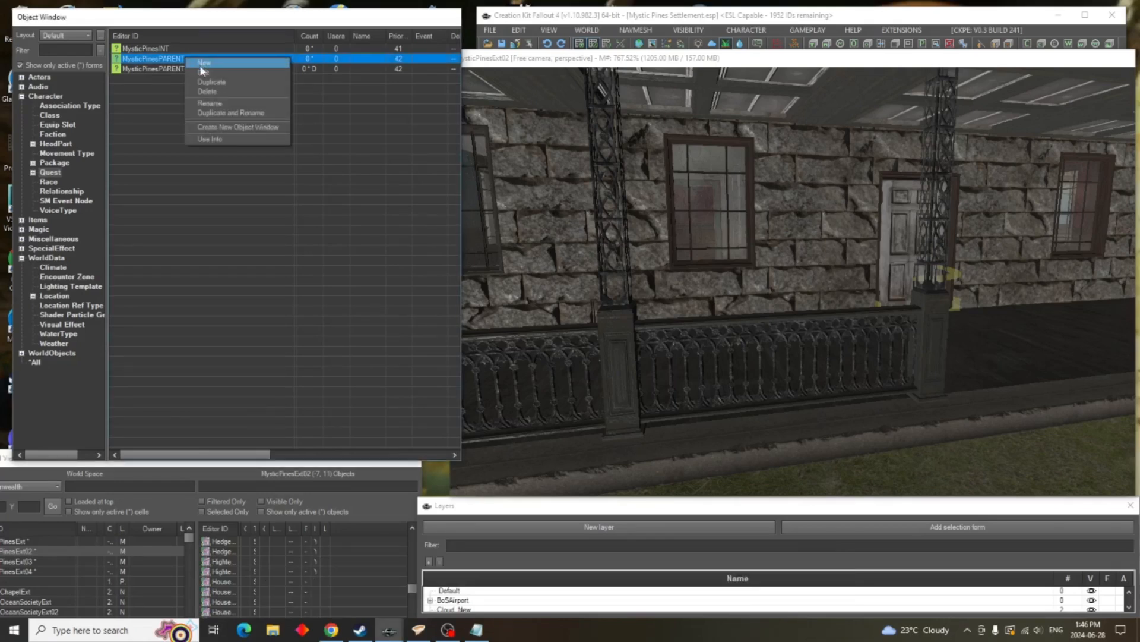
click(203, 73)
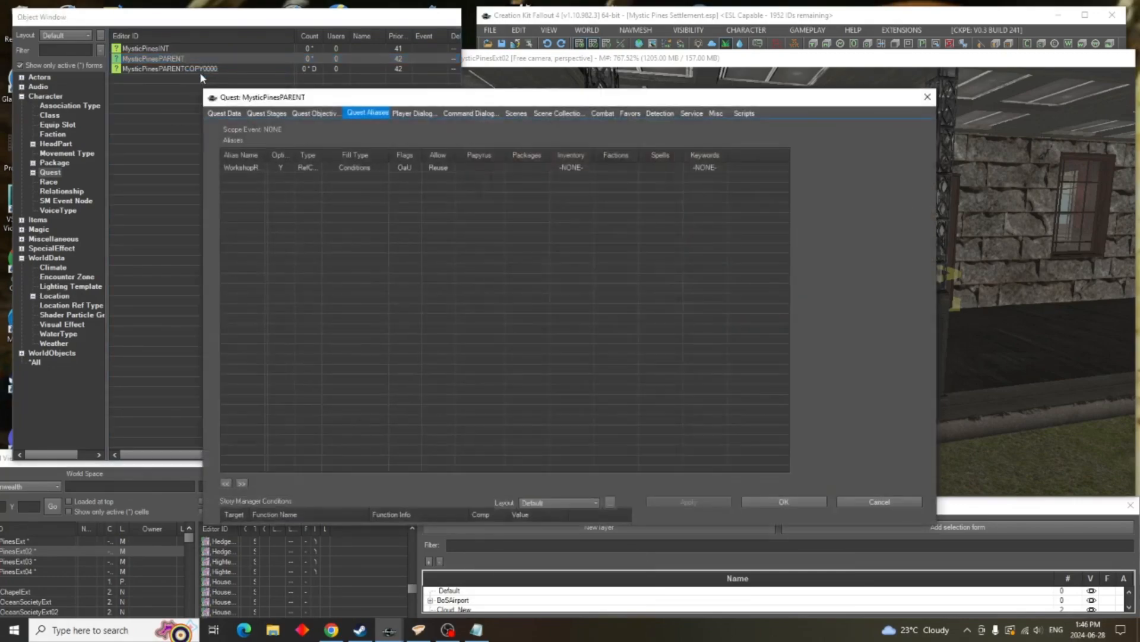
click(744, 114)
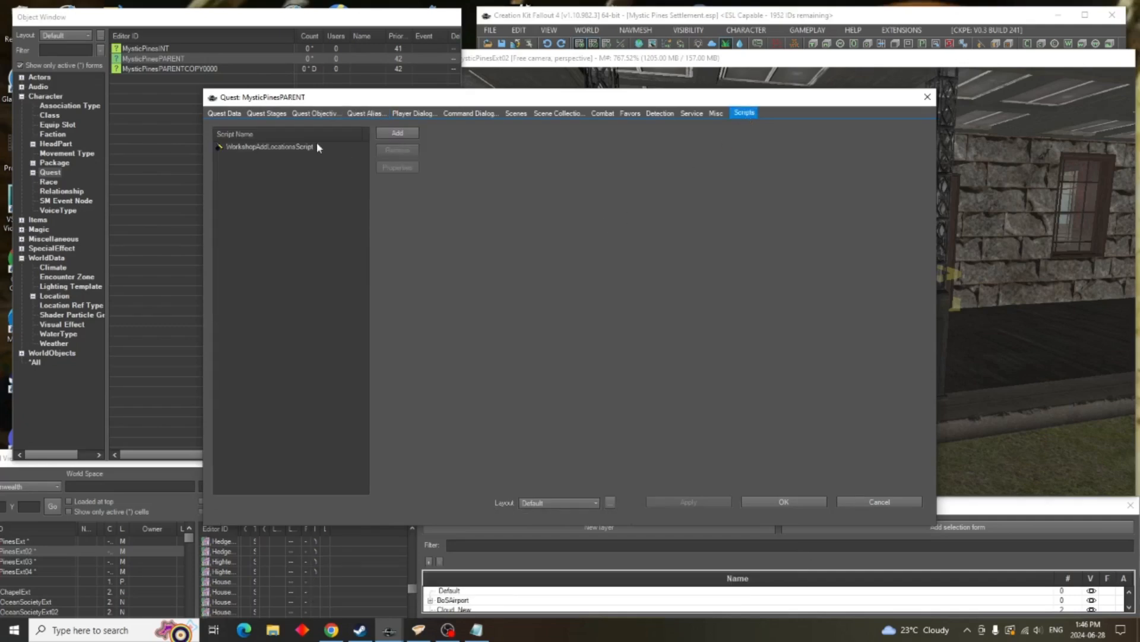
click(300, 148)
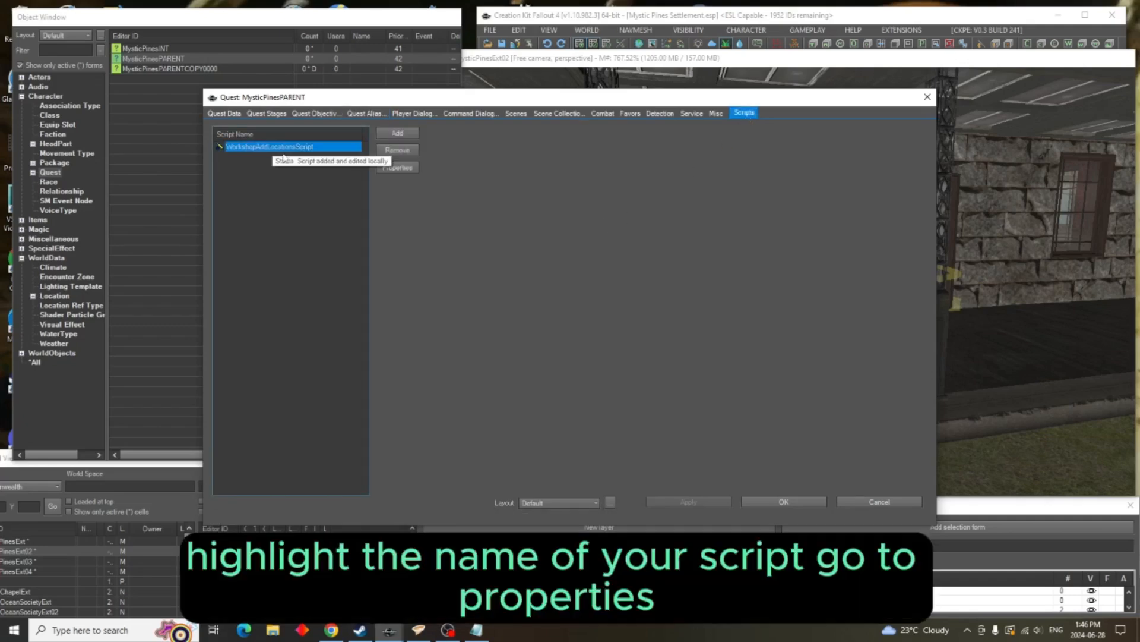
click(397, 169)
click(395, 168)
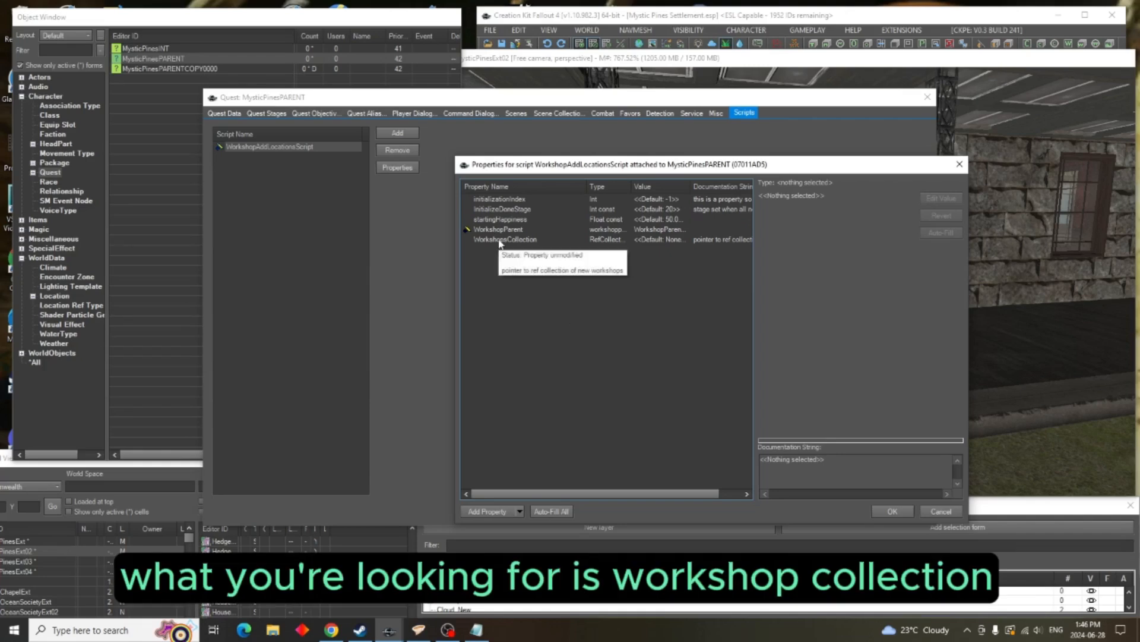
drag(586, 187, 629, 189)
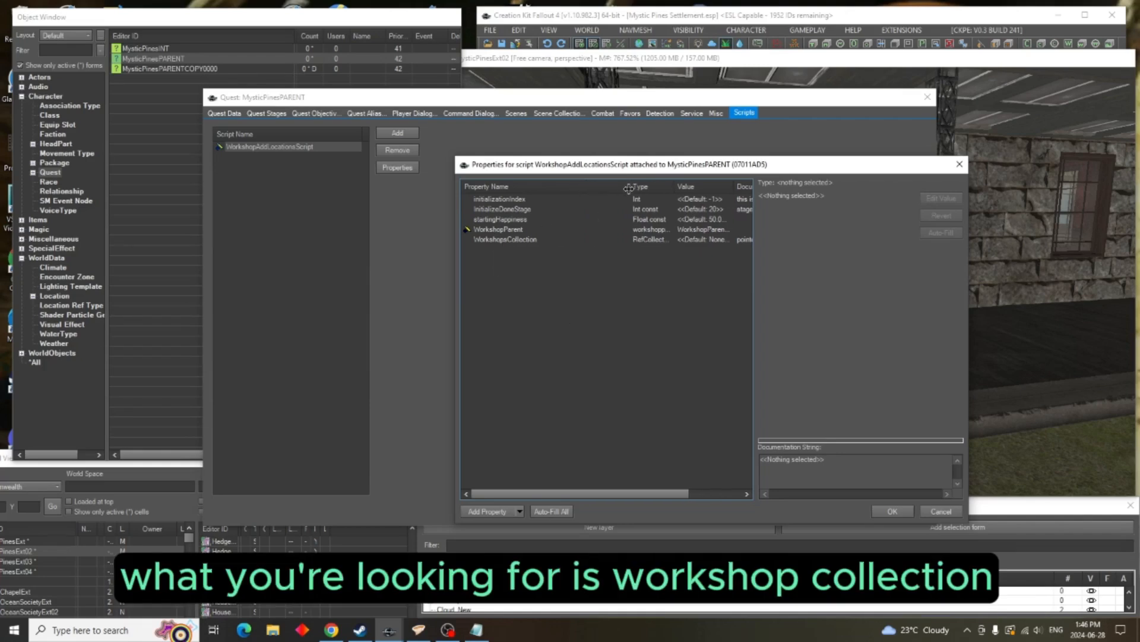
Set the WorkshopsCollection property to the WorkshopRefs alias of MysticPinesPARENT and accept the property and quest changes
click(530, 240)
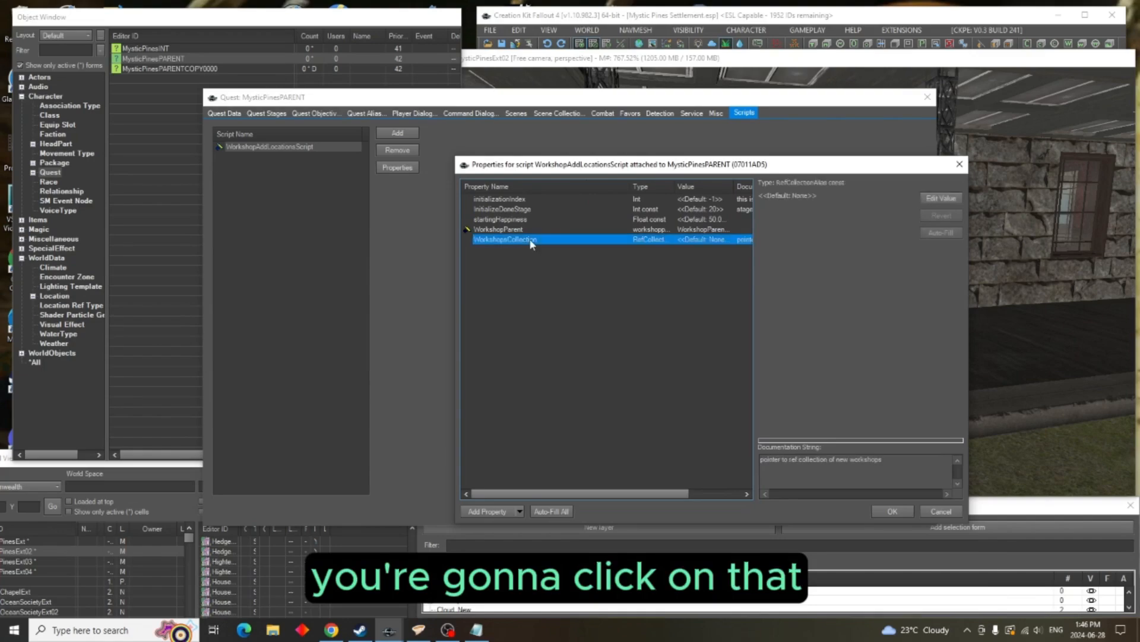
click(941, 199)
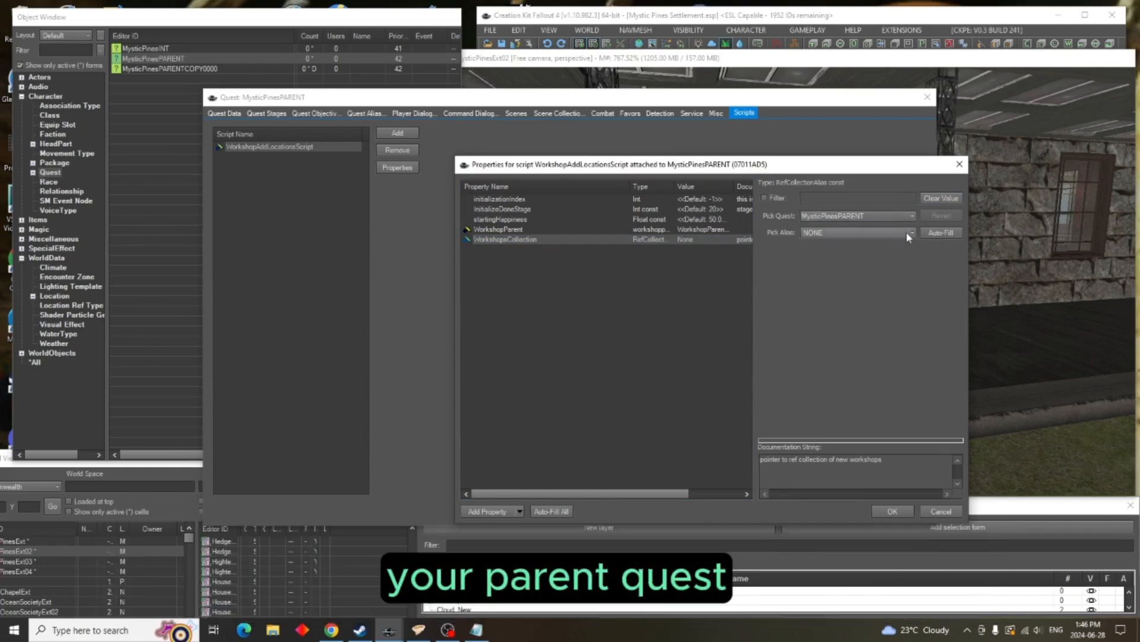
click(912, 233)
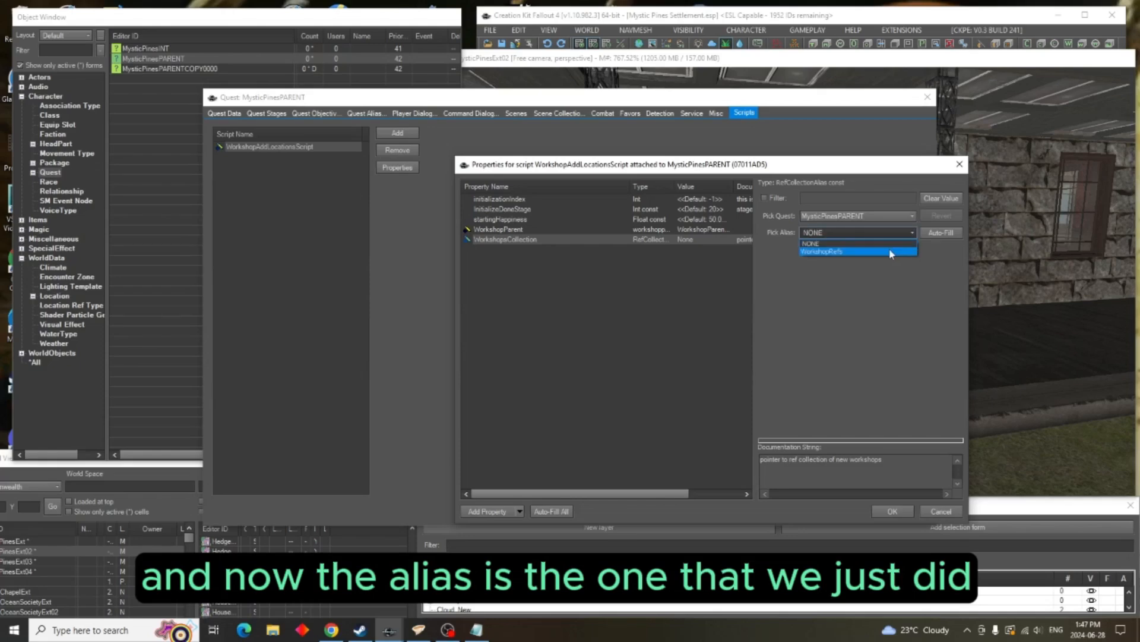
click(890, 251)
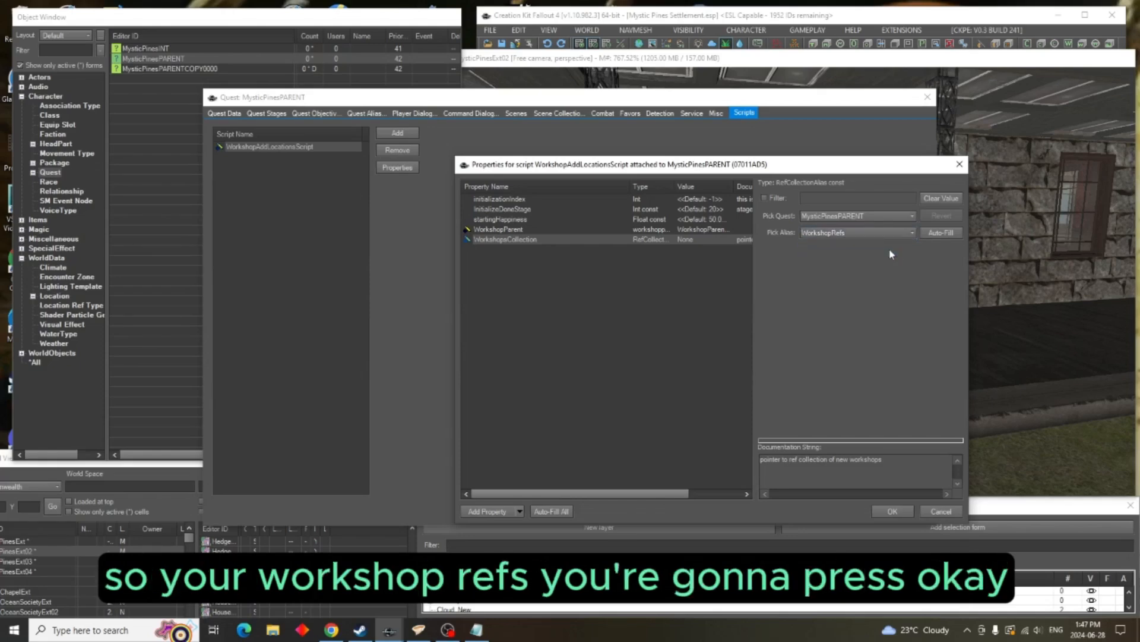
click(893, 511)
click(803, 503)
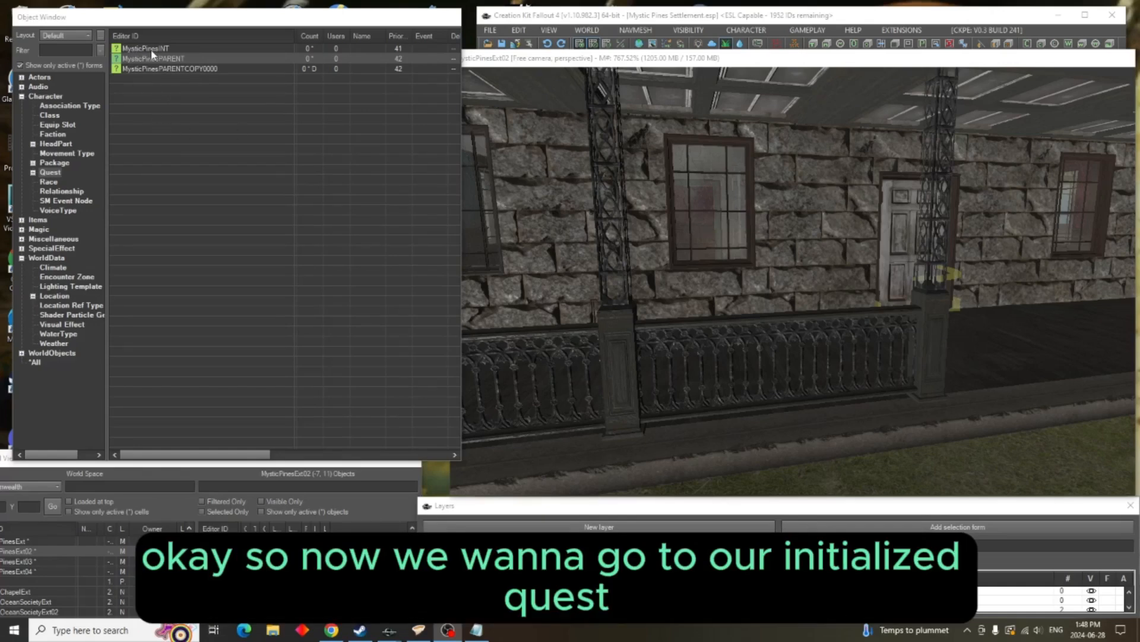
Check that the function Startup() line in the MysticPinesINT quest's MysticPinesINTScript source includes its parentheses, and close the script
right_click(152, 52)
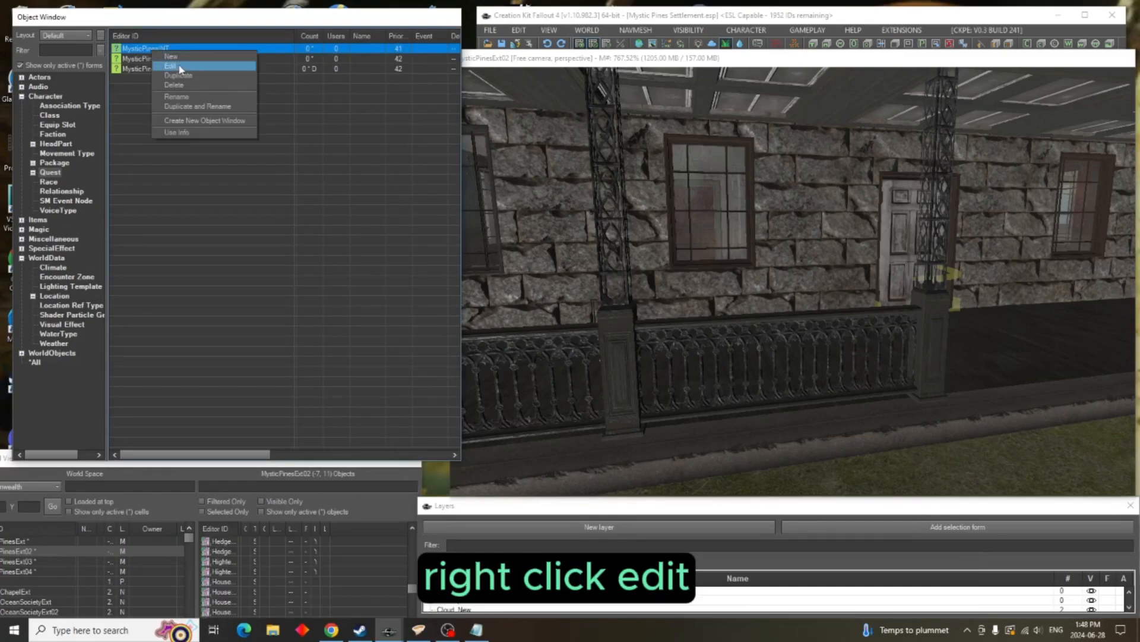
click(180, 67)
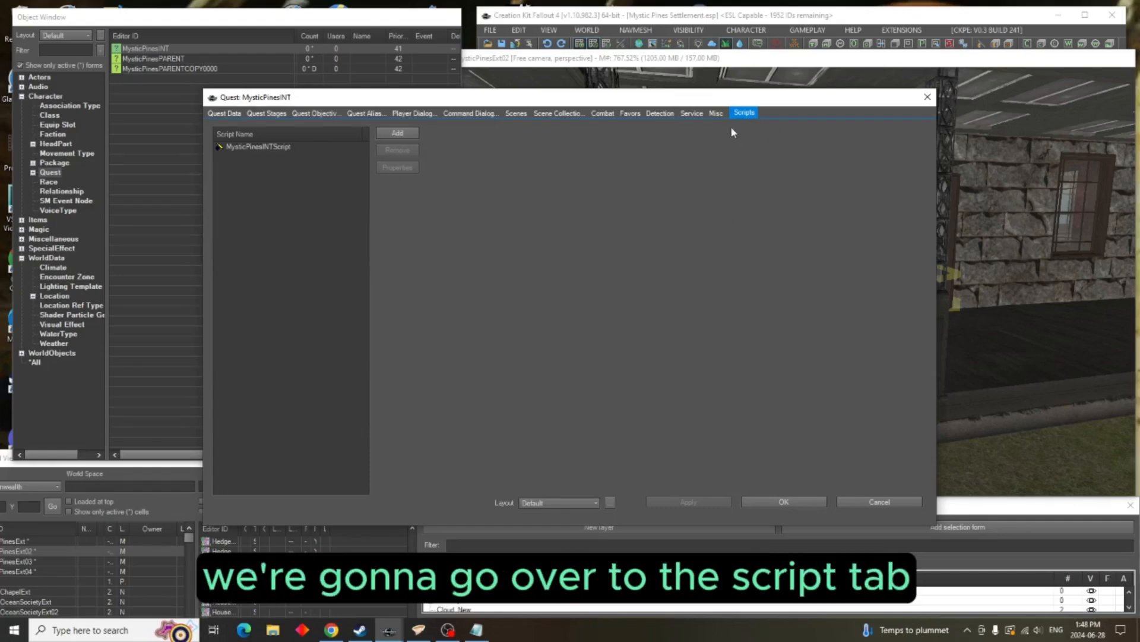
click(282, 153)
right_click(281, 153)
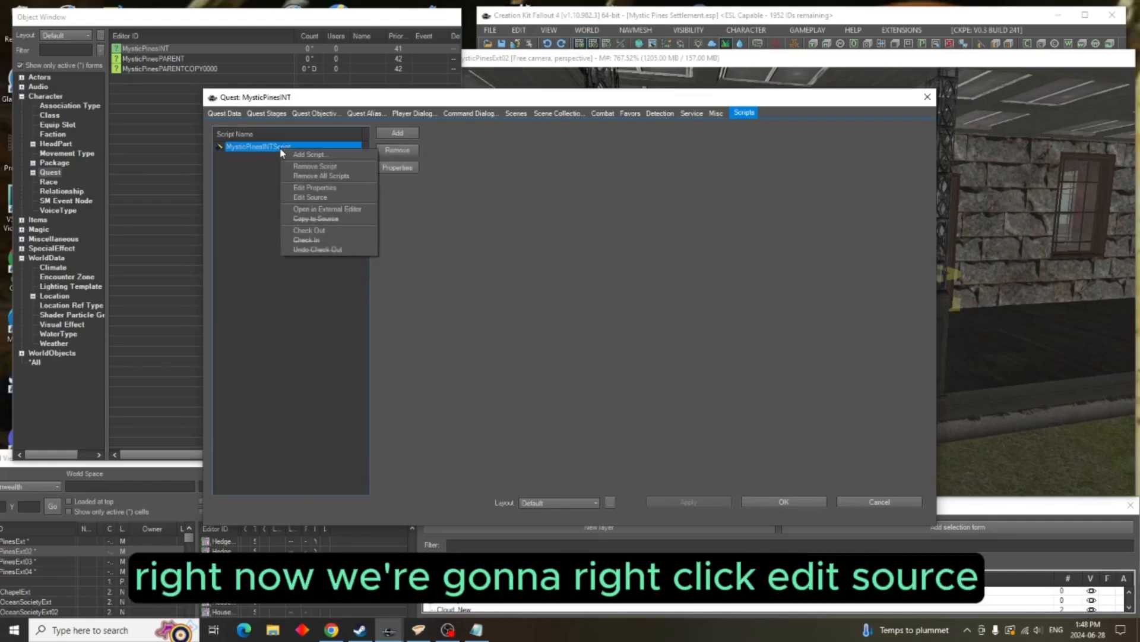
click(312, 197)
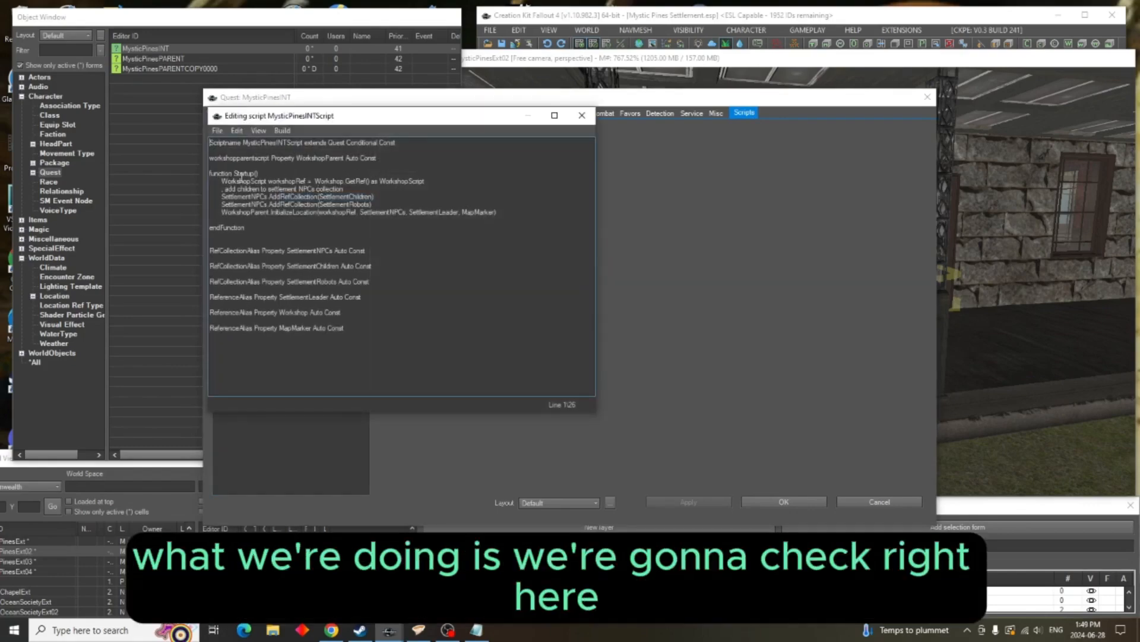
drag(261, 173, 211, 173)
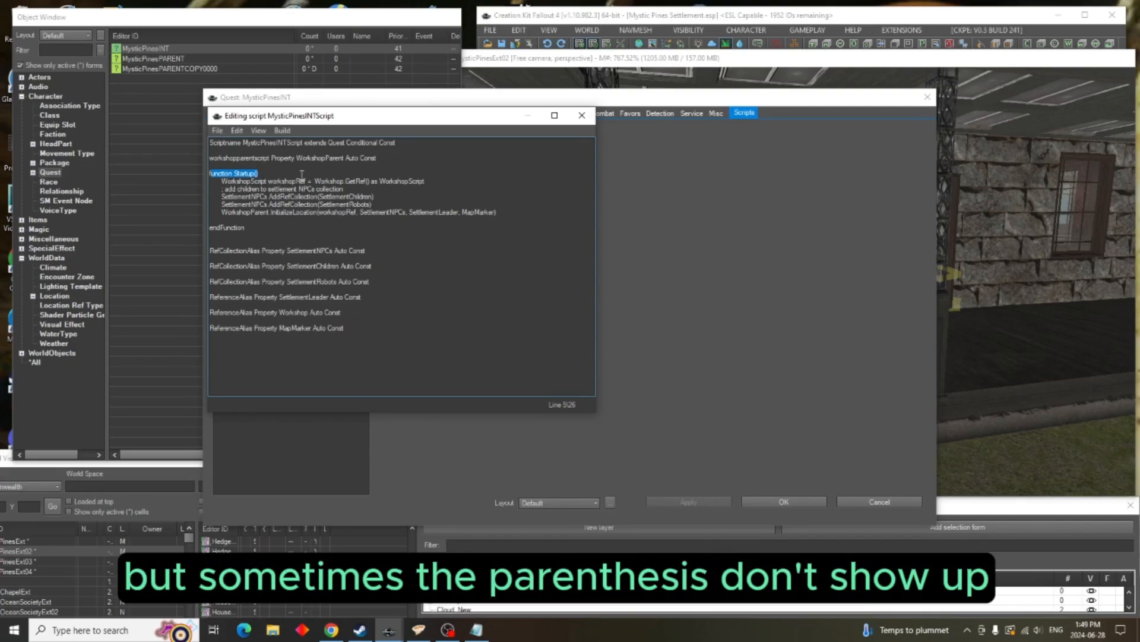
click(217, 130)
click(229, 157)
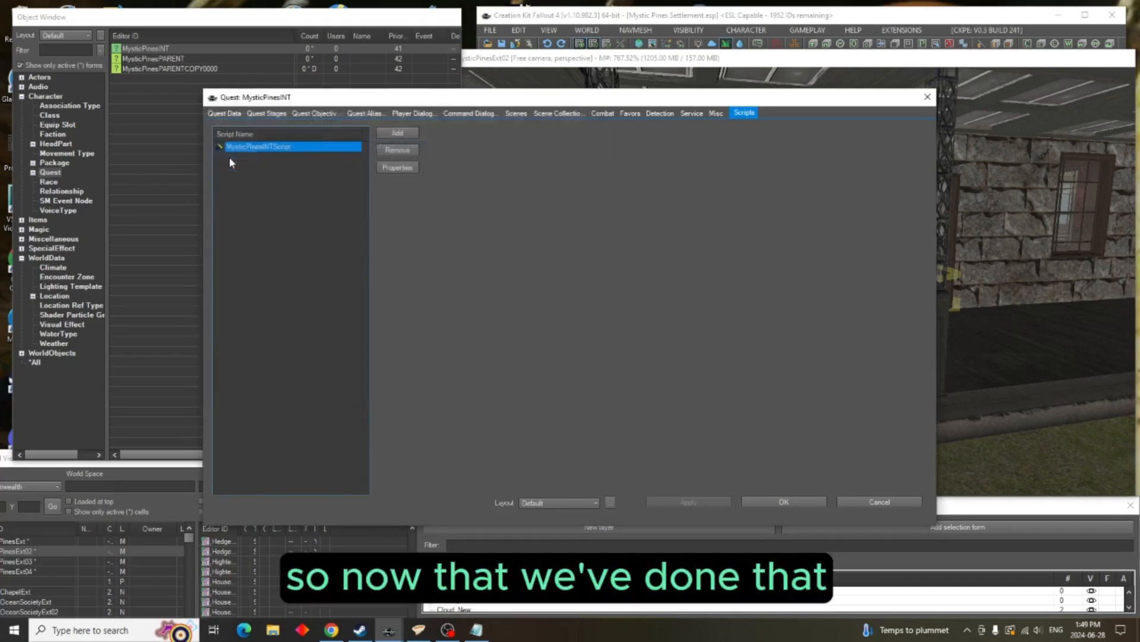
Add stage 10 to the MysticPinesINT quest, set it to run on start, and give it an empty log entry
click(271, 114)
right_click(293, 174)
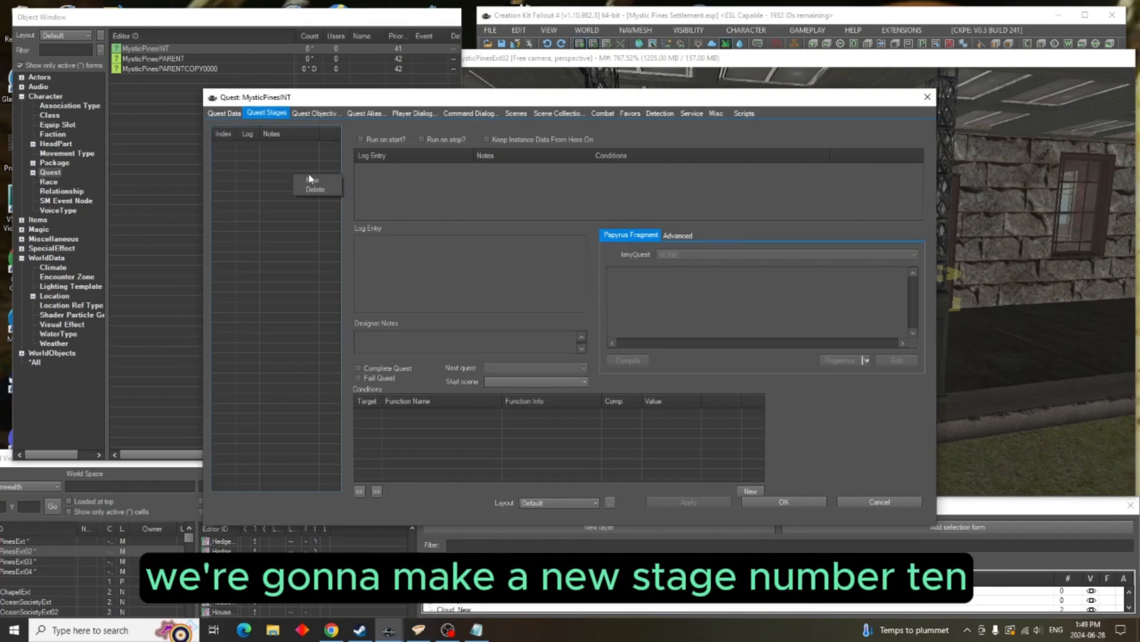
click(314, 181)
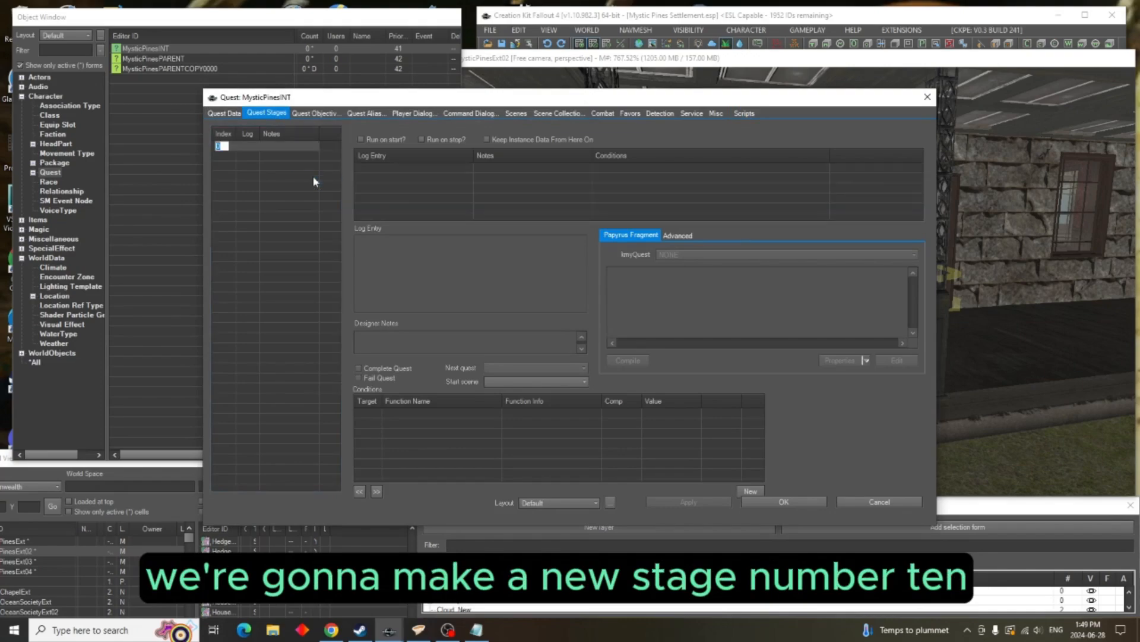
text(10)
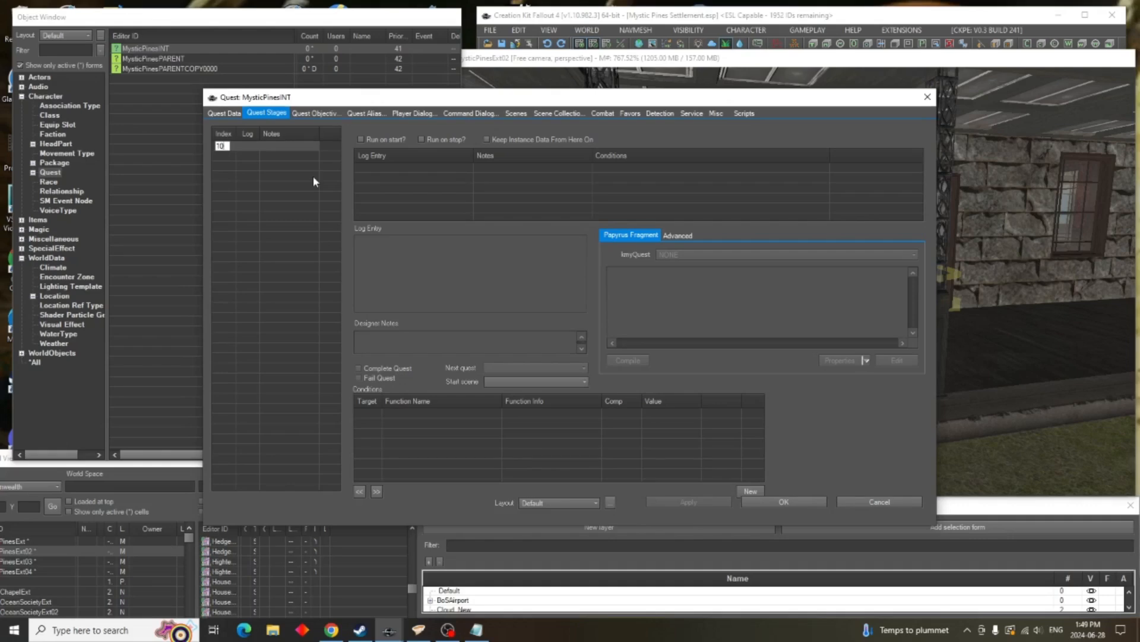
key(Return)
click(374, 141)
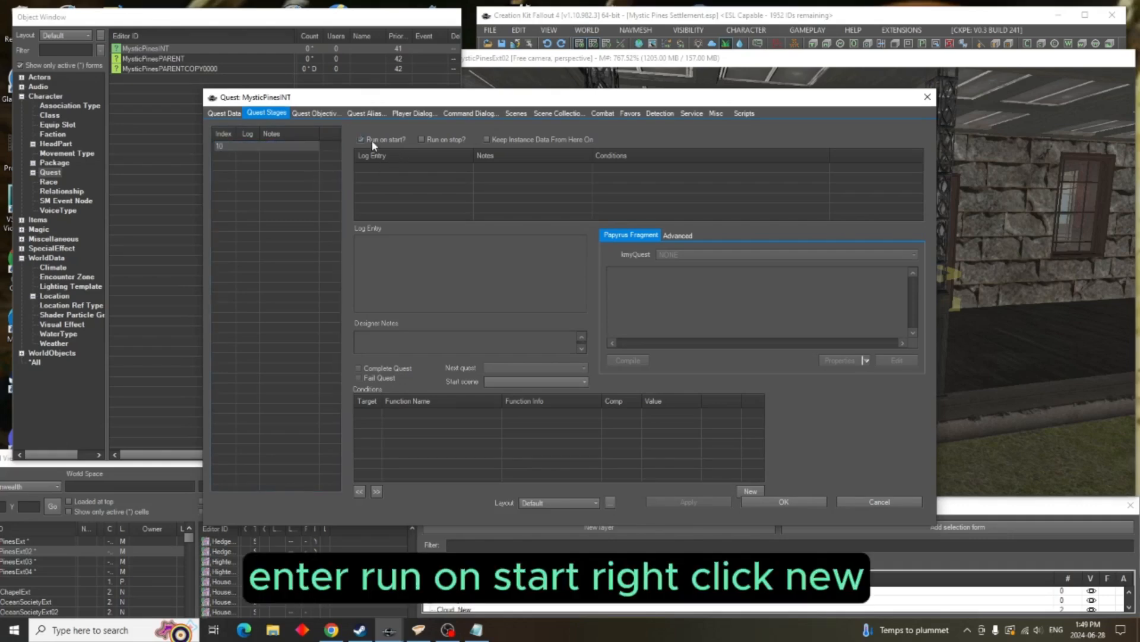
right_click(393, 173)
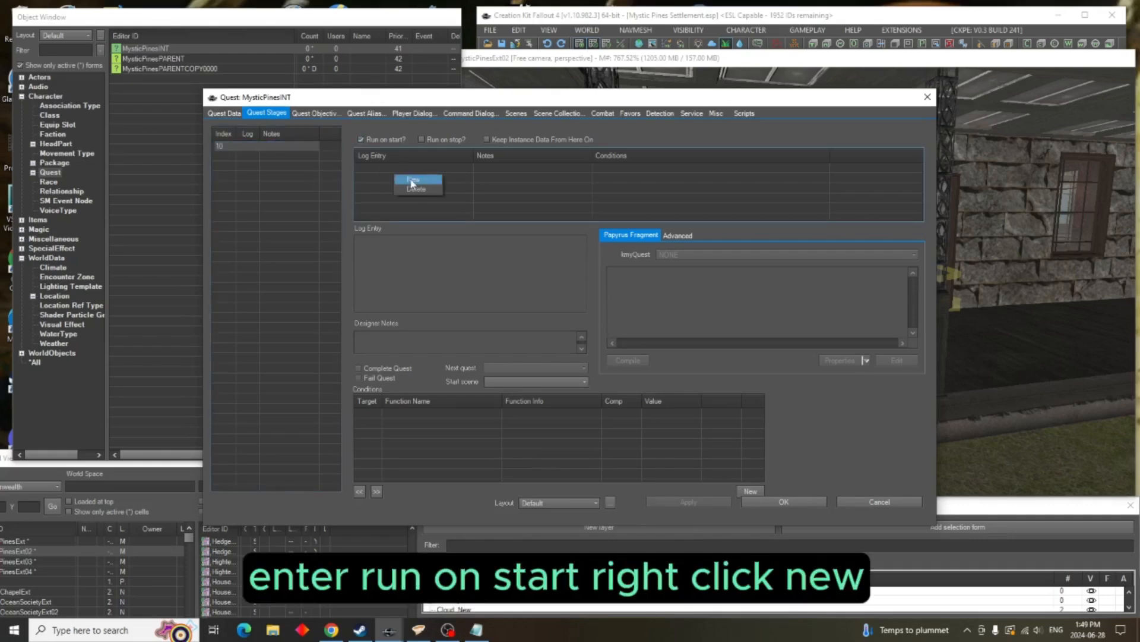
click(412, 180)
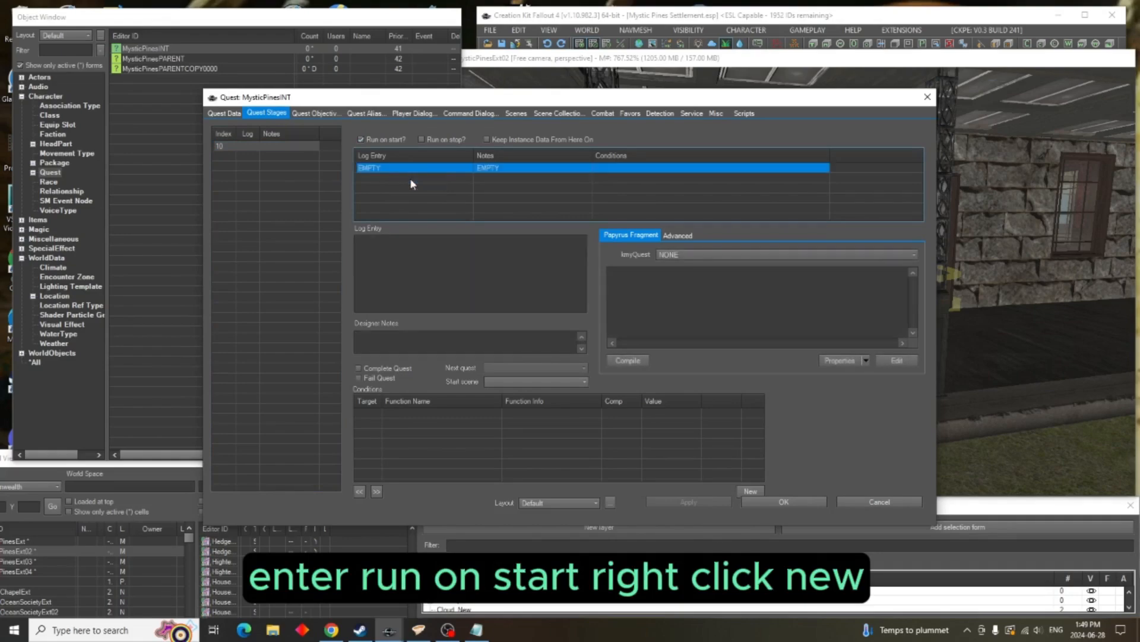
Add stage 20 to the MysticPinesINT quest with an empty log entry
right_click(257, 174)
click(275, 177)
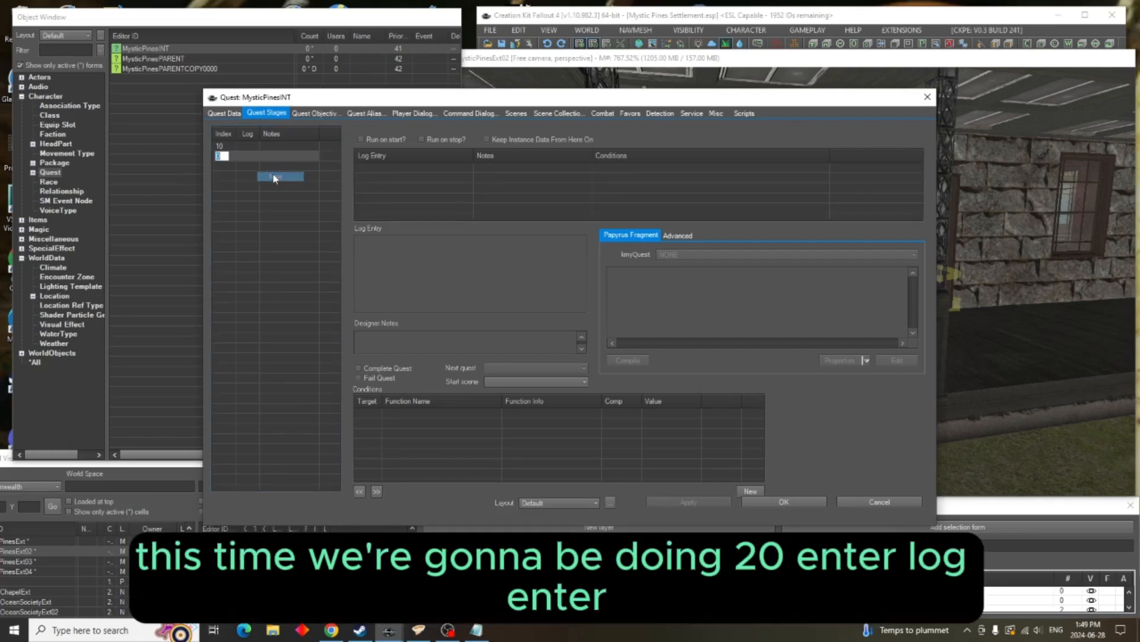
text(20)
key(Return)
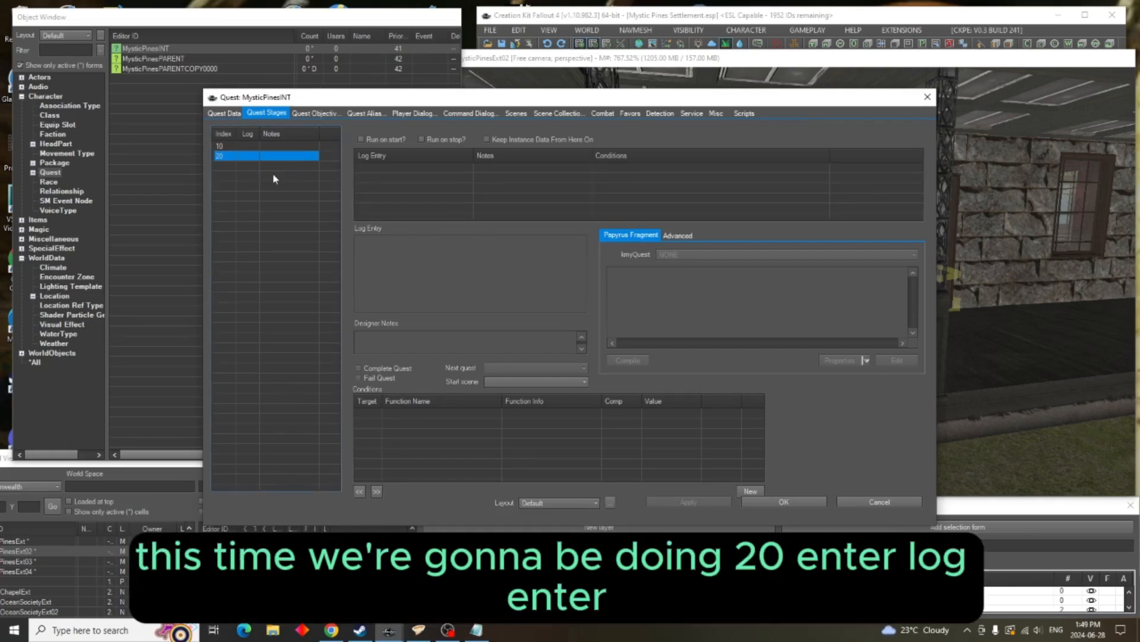
right_click(381, 177)
click(392, 181)
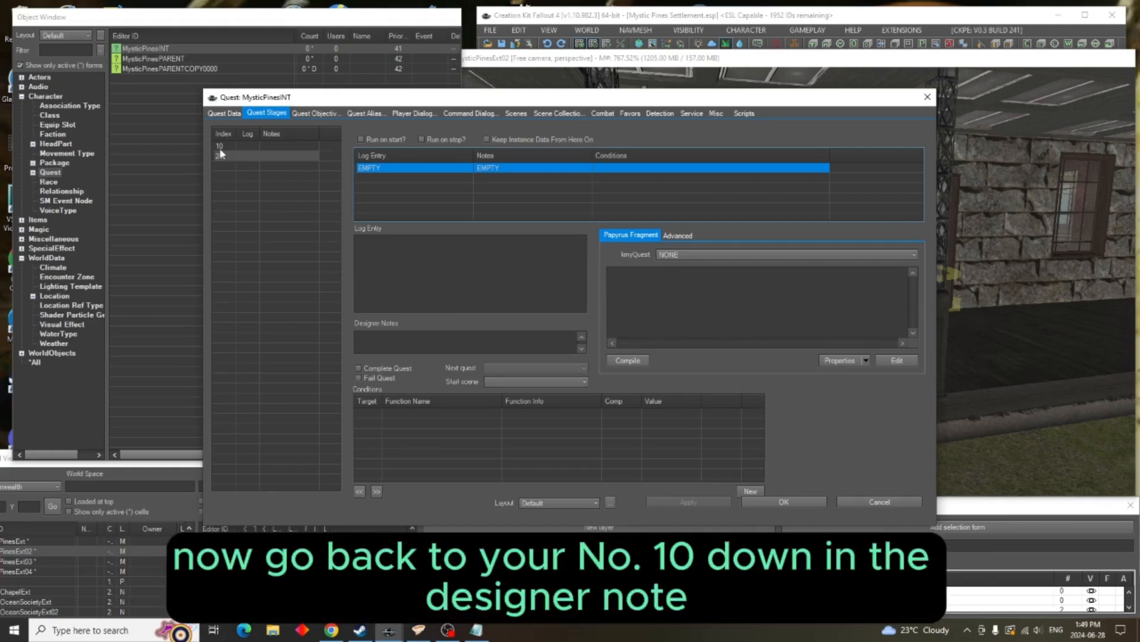
Enter "Start The Quest" as the designer notes for stage 10
click(219, 147)
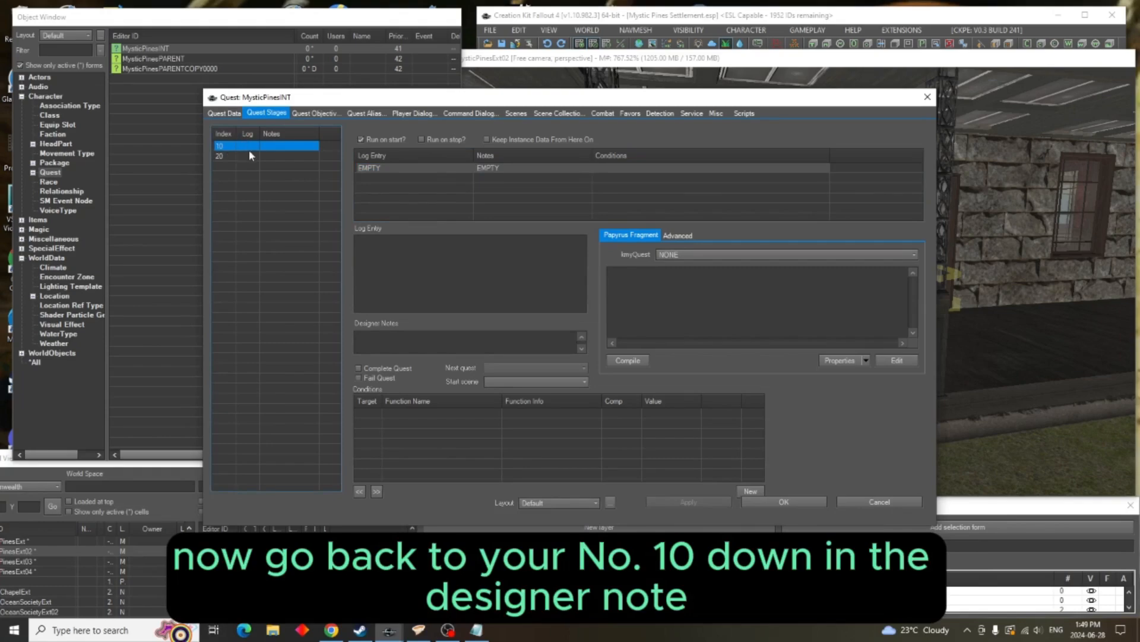
click(382, 340)
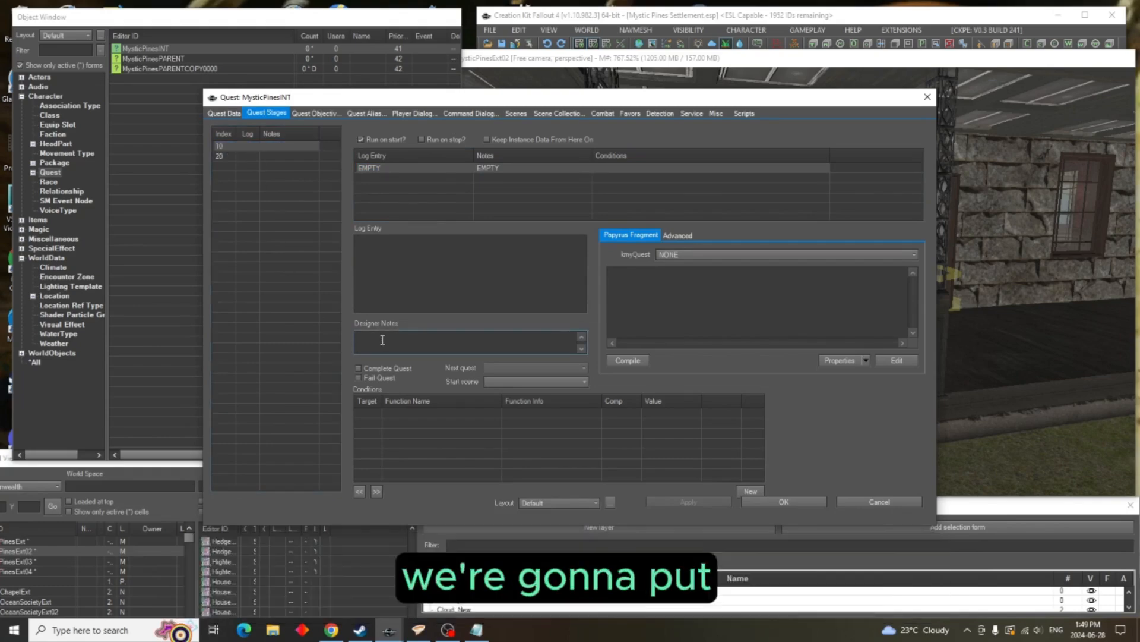
text(A)
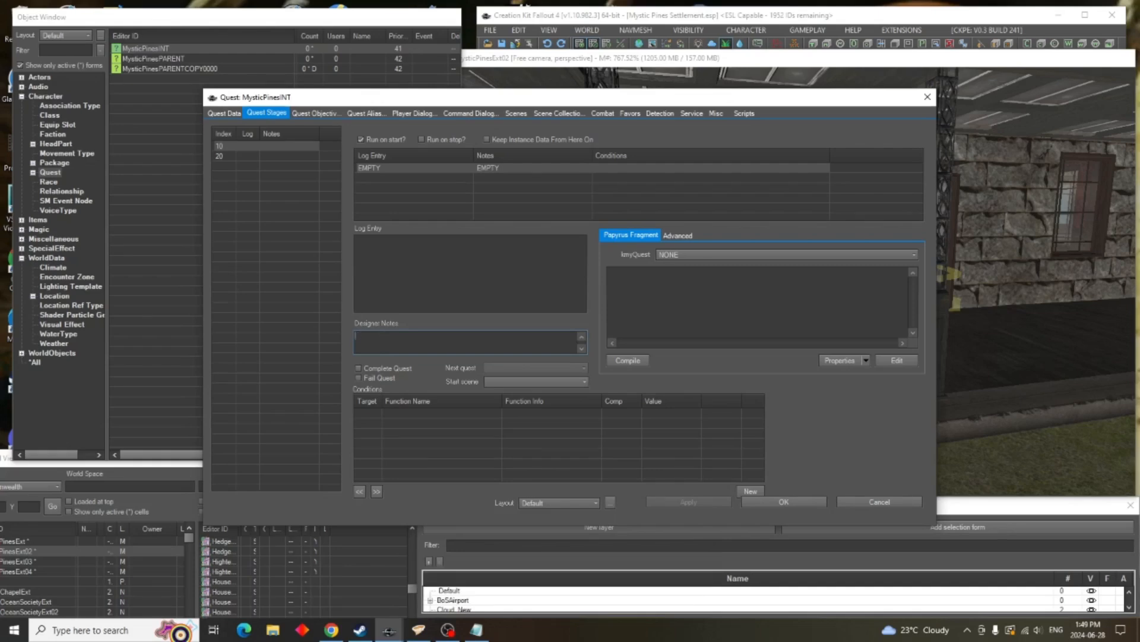
text(tart The Ques)
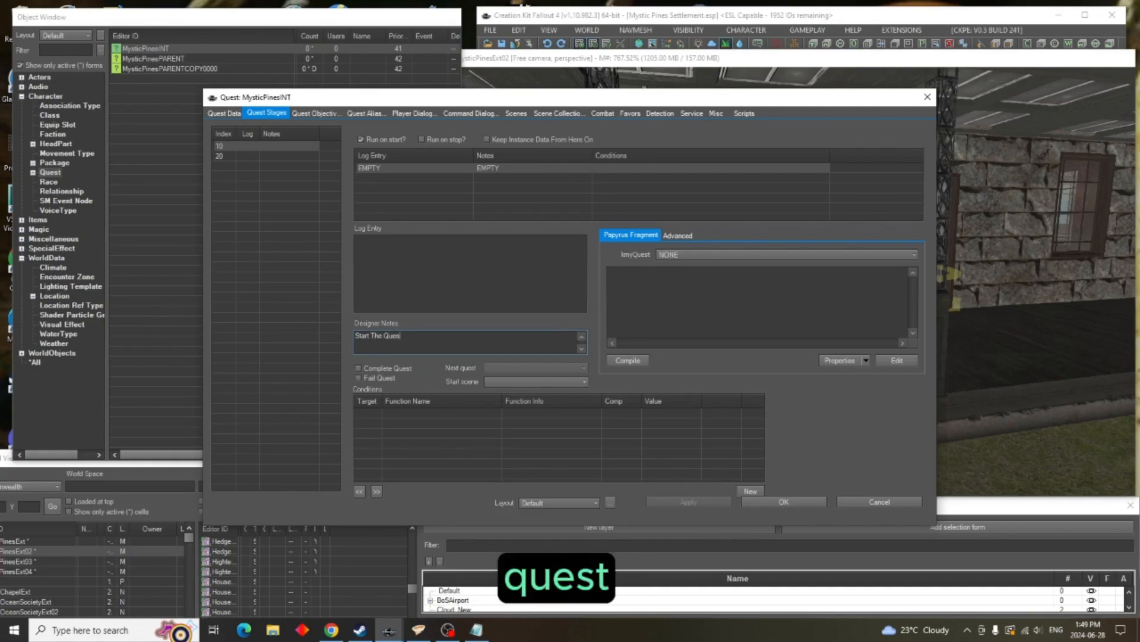
text(t)
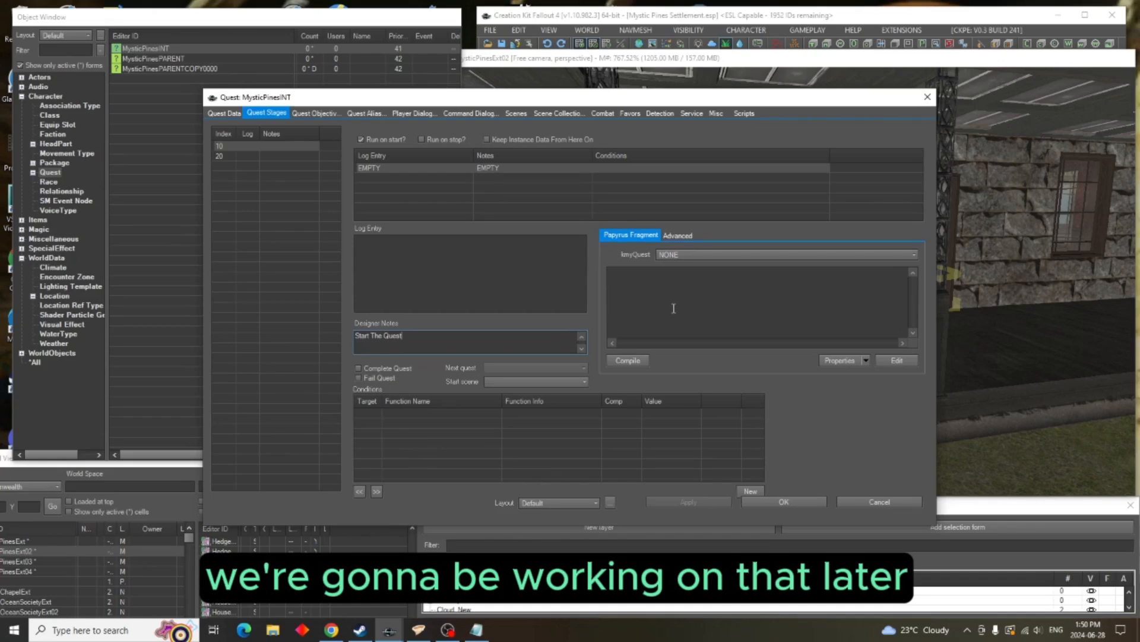
Write kmyQuest.Startup() as stage 10's Papyrus fragment and set kmyQuest to MysticPinesINTScript
click(644, 280)
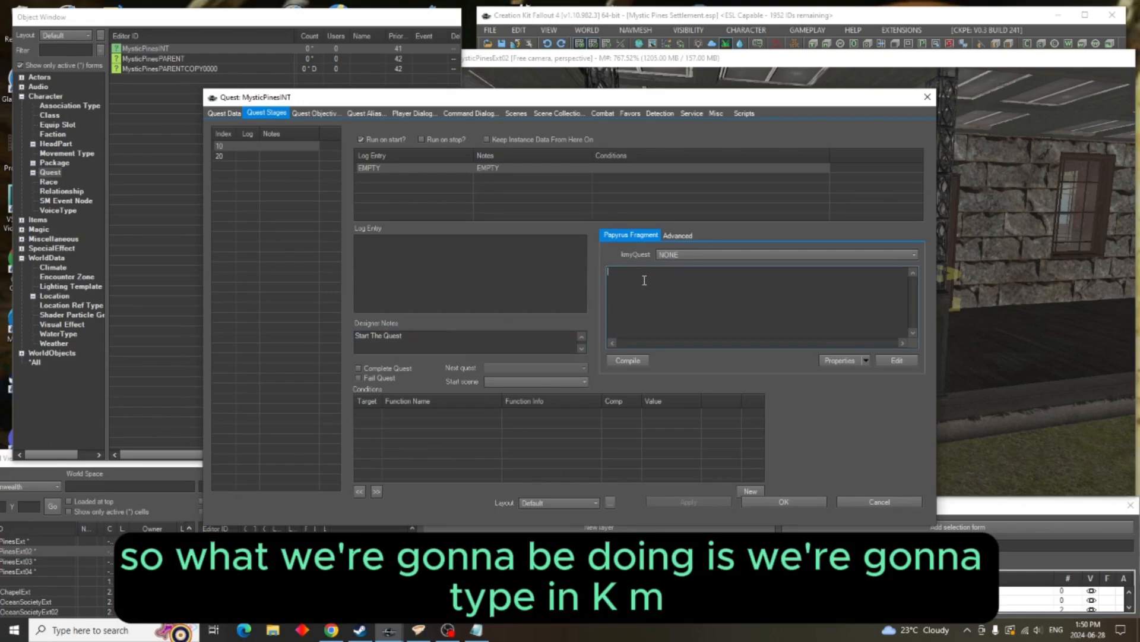
text(kmy)
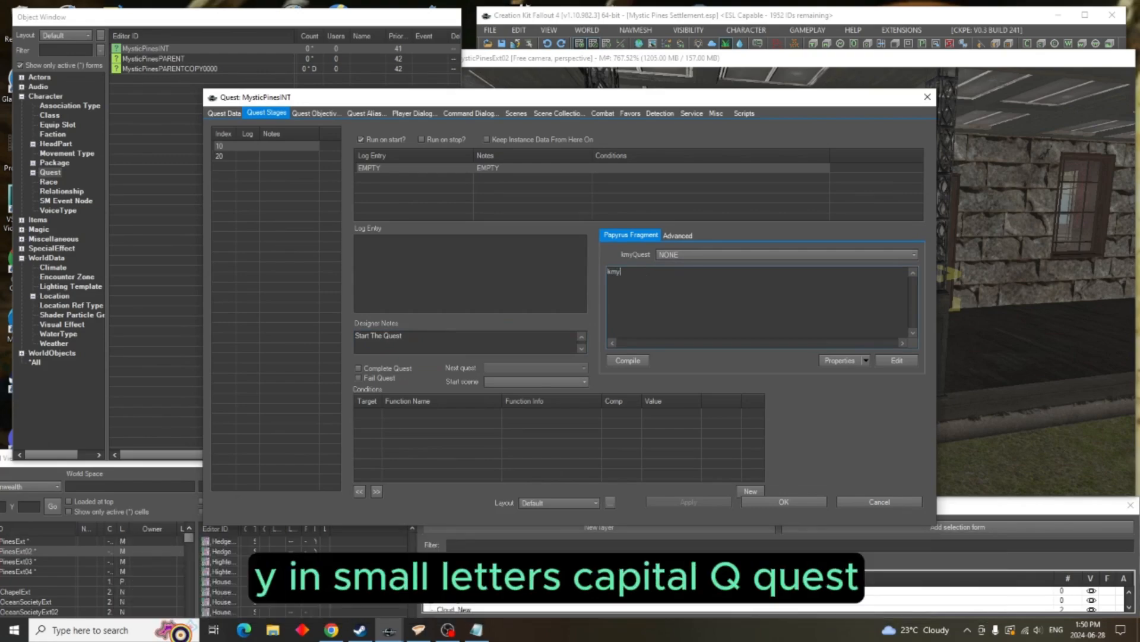
text(Quest)
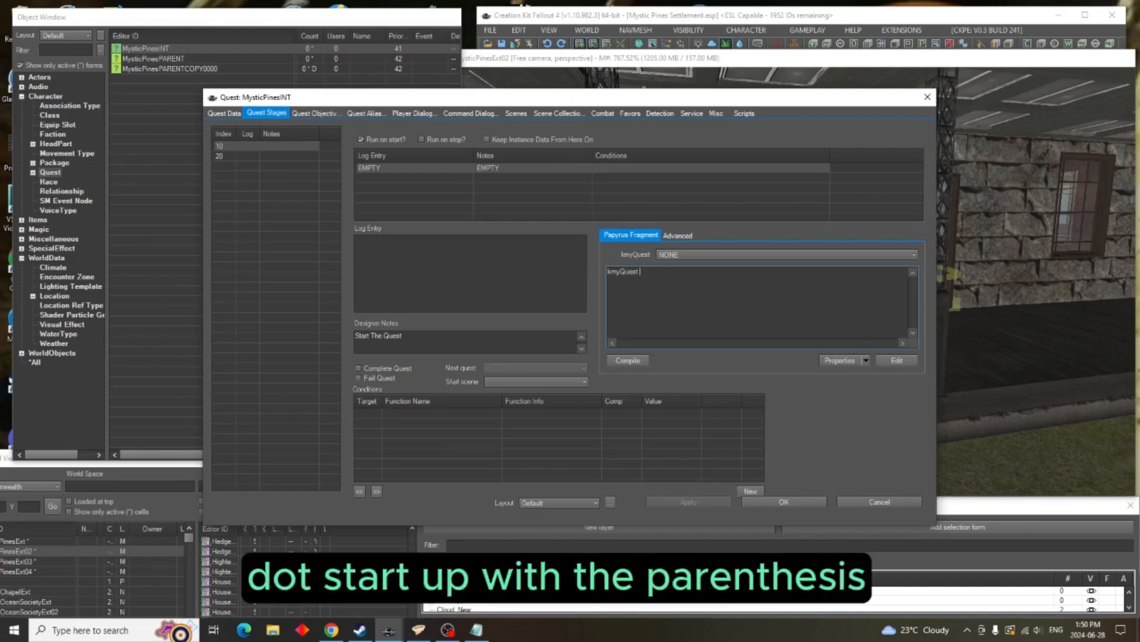
text(.Startup()
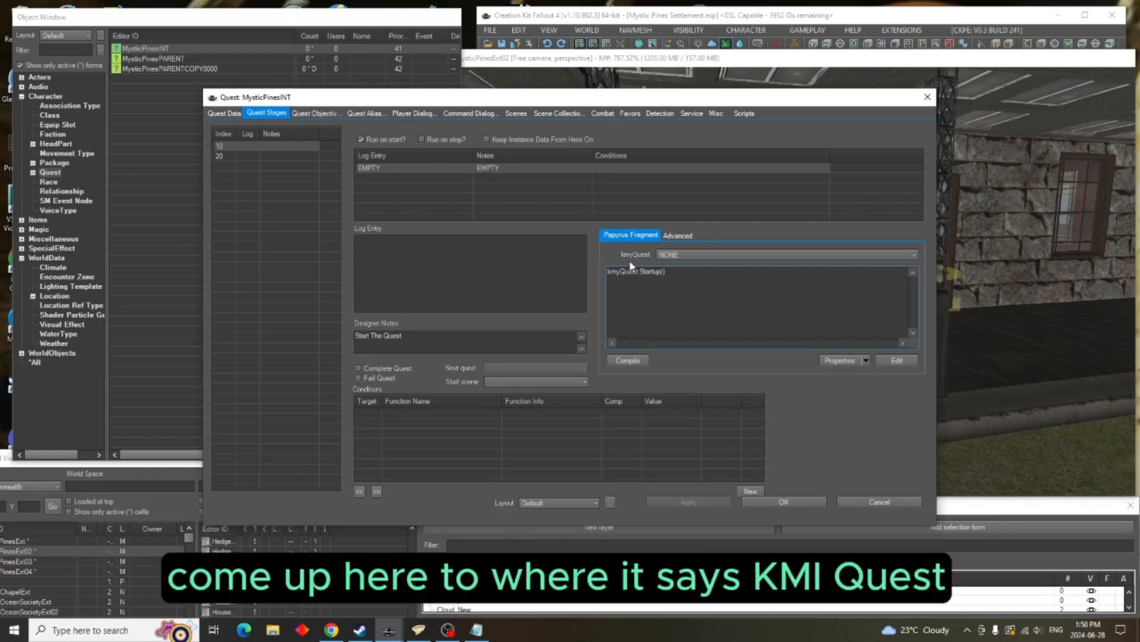
click(916, 258)
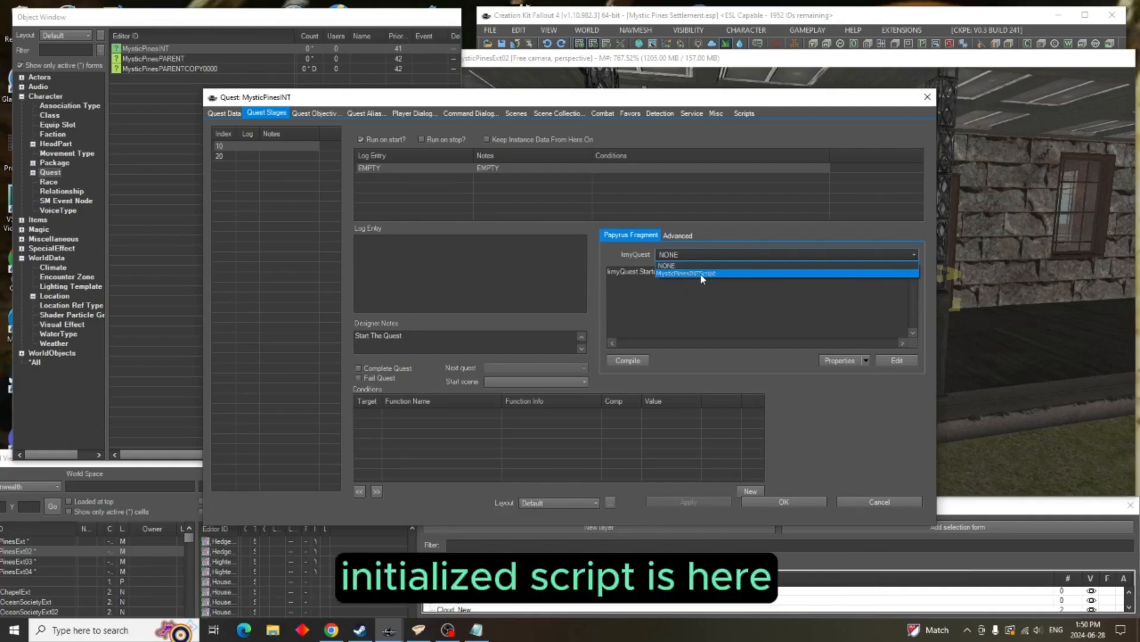
click(701, 273)
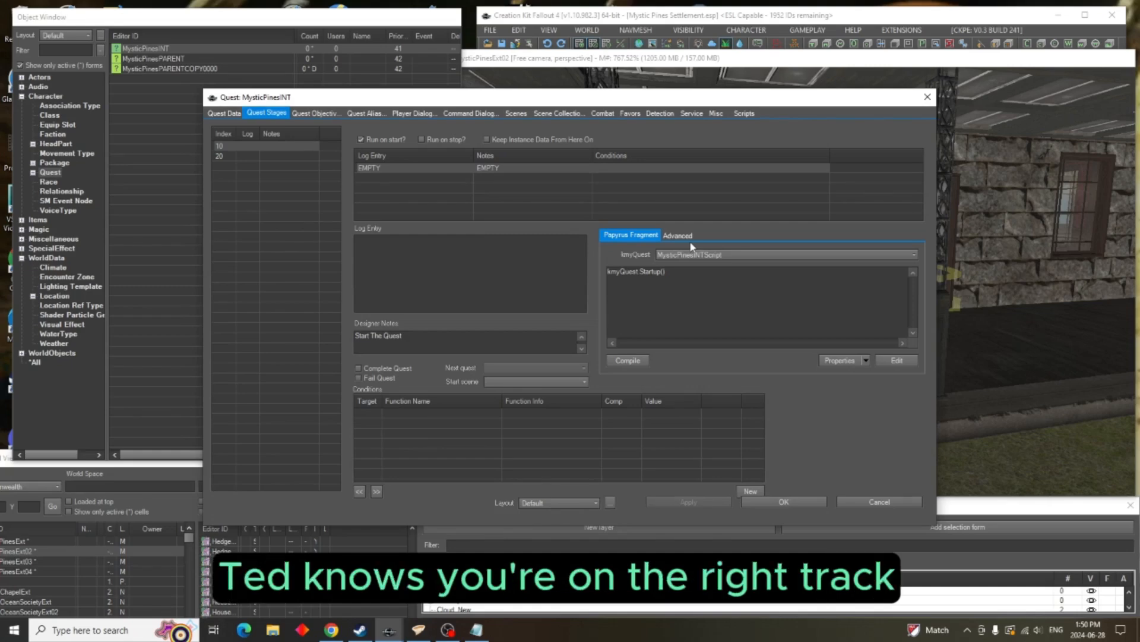
Compile stage 10's fragment, and save the accepted MysticPinesINT quest changes to the plugin
click(632, 361)
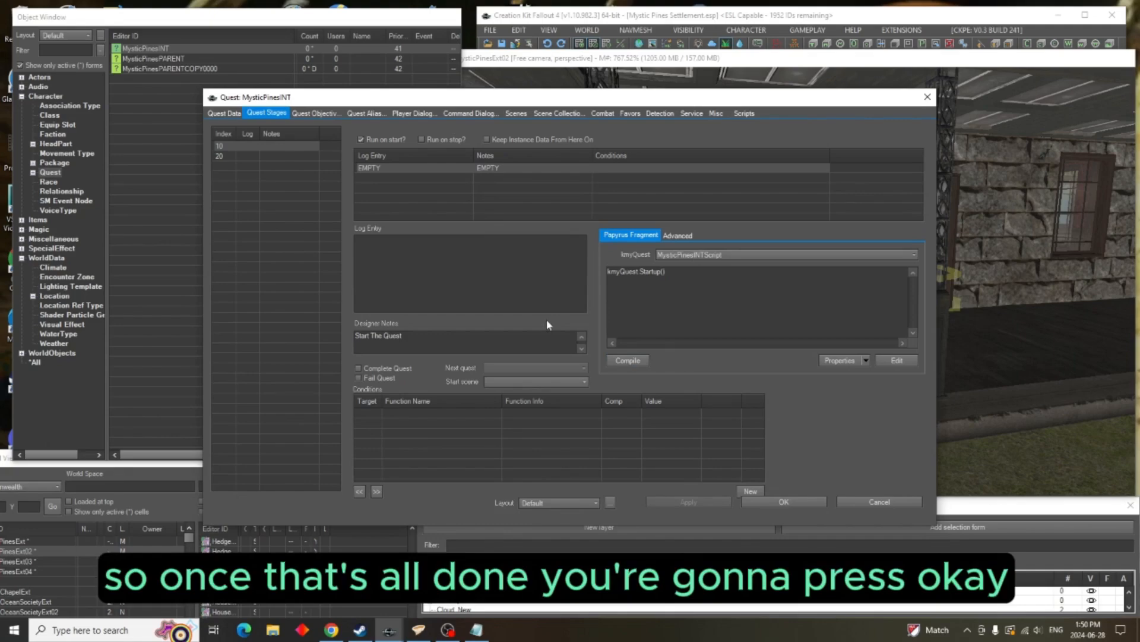
click(783, 502)
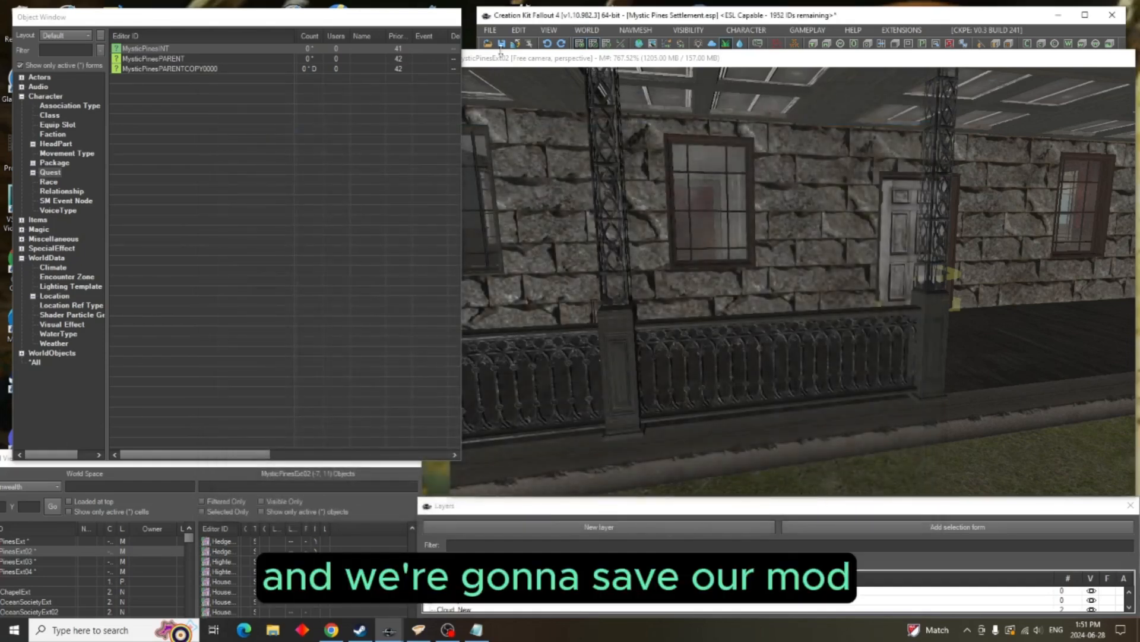
click(501, 44)
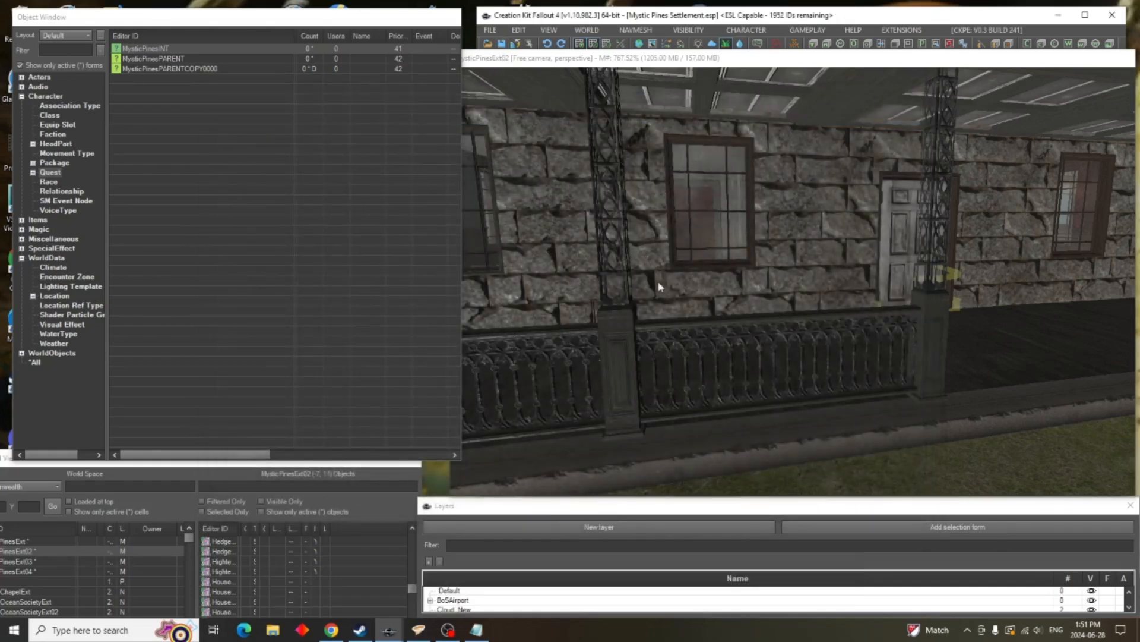
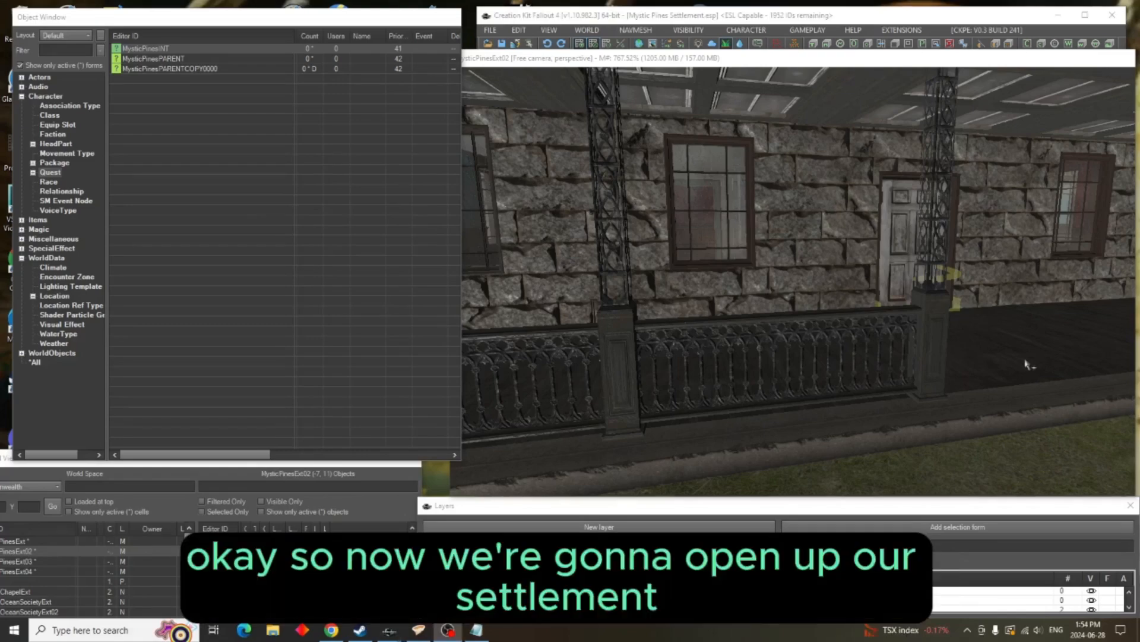
Locate the settlement's red workshop workbench in the basement and bring it into close view
scroll(931, 326, up, 3)
scroll(931, 326, up, 10)
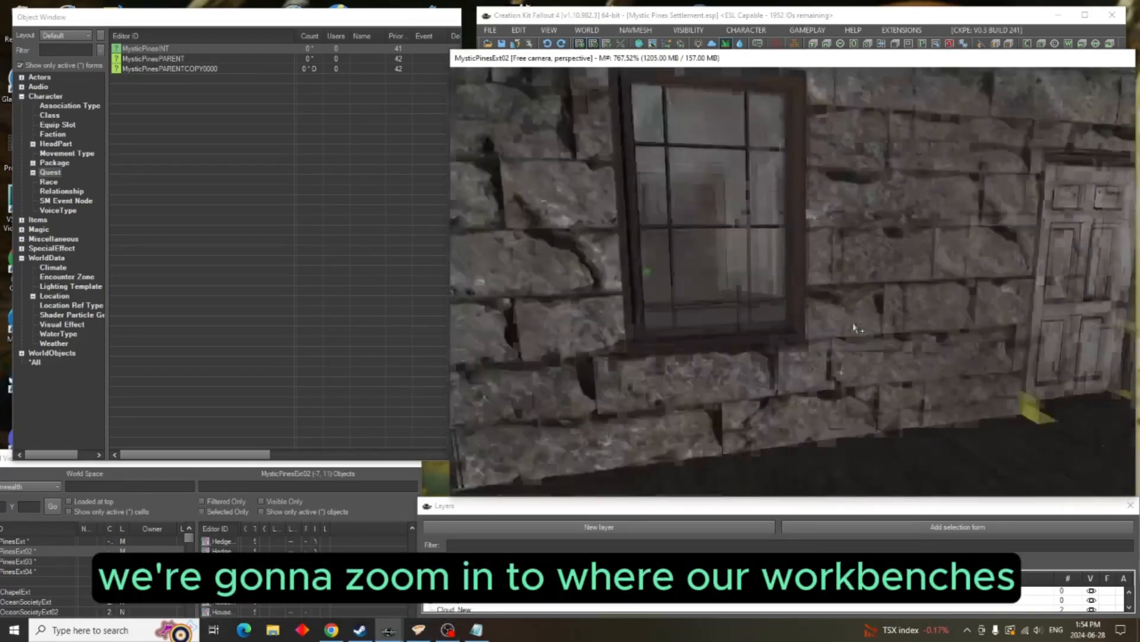
scroll(856, 328, up, 5)
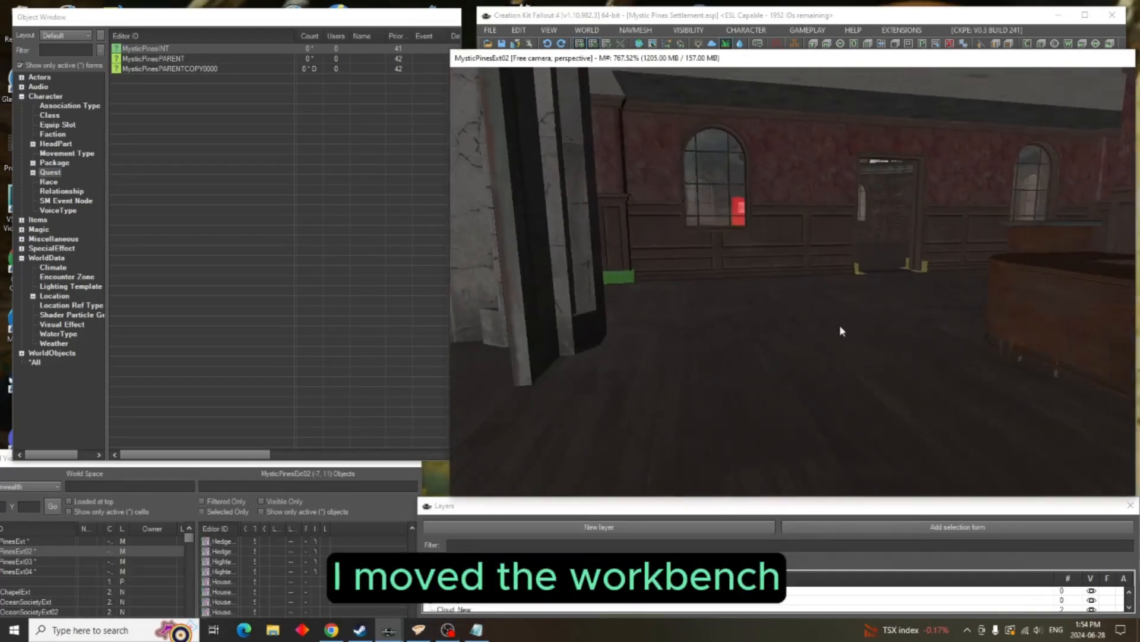
scroll(945, 326, up, 10)
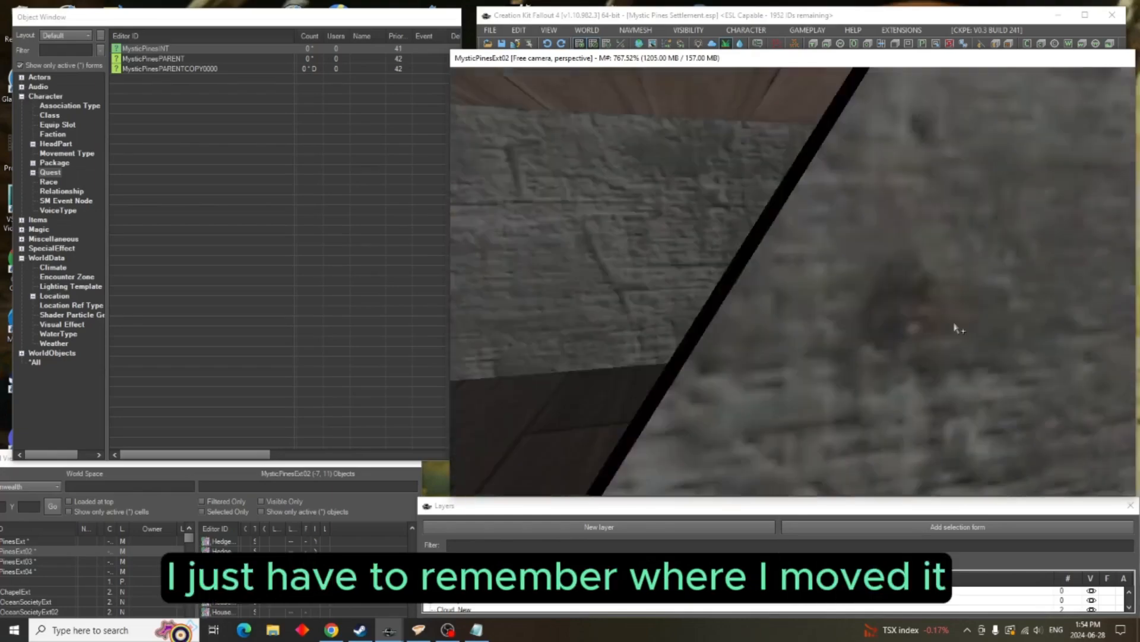
scroll(965, 323, up, 4)
middle_drag(978, 318, 866, 291)
scroll(869, 293, up, 6)
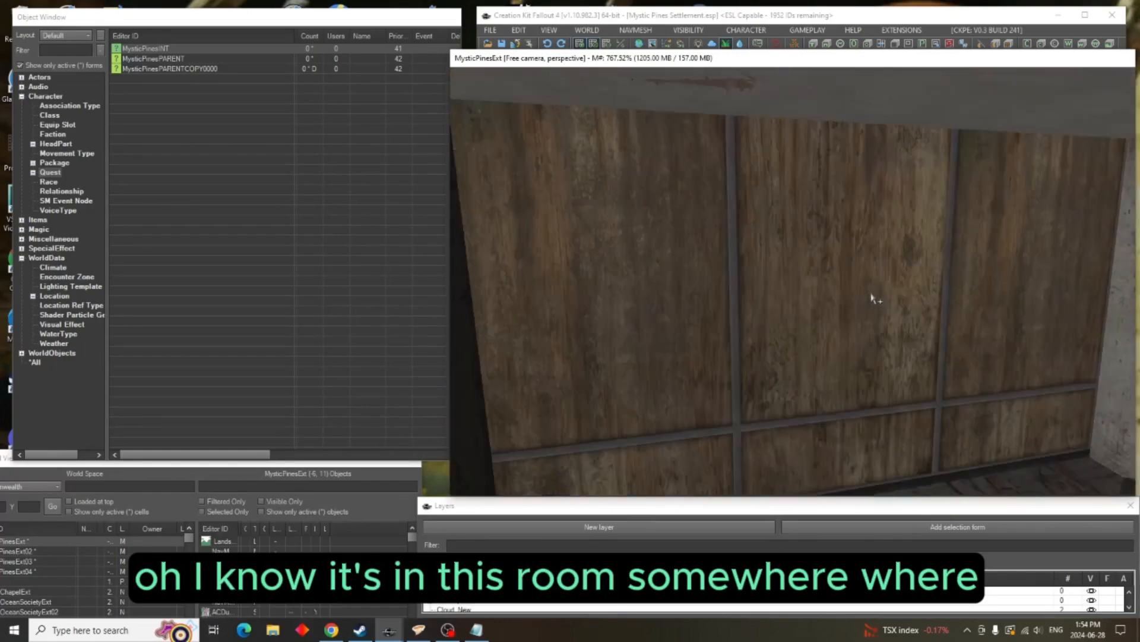
scroll(872, 298, up, 3)
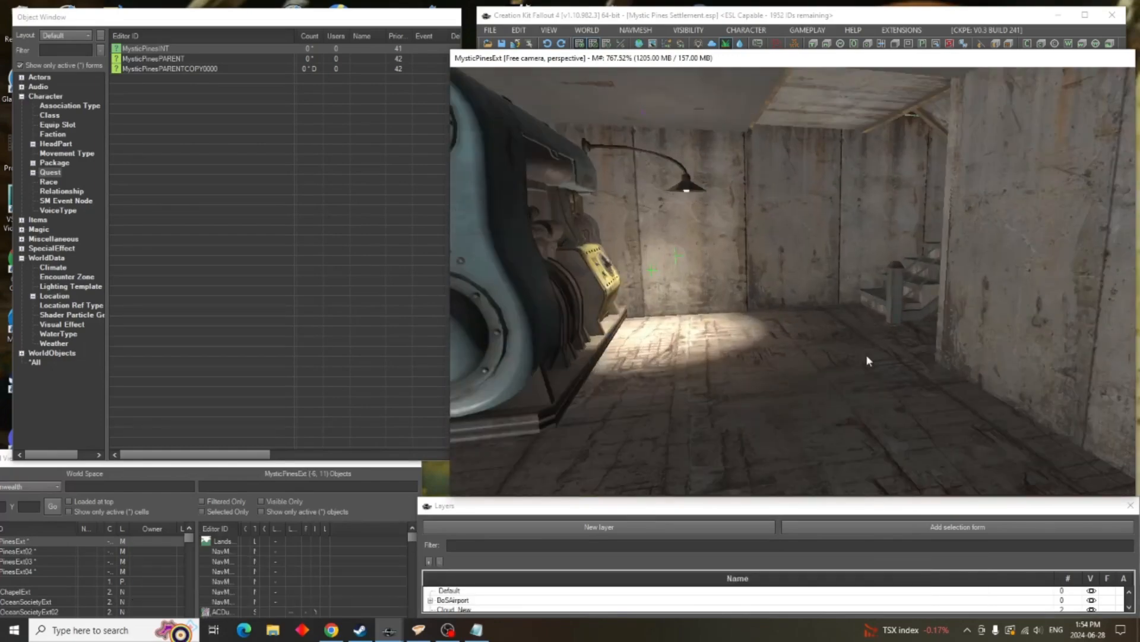
click(866, 336)
shift+middle_drag(848, 339, 637, 375)
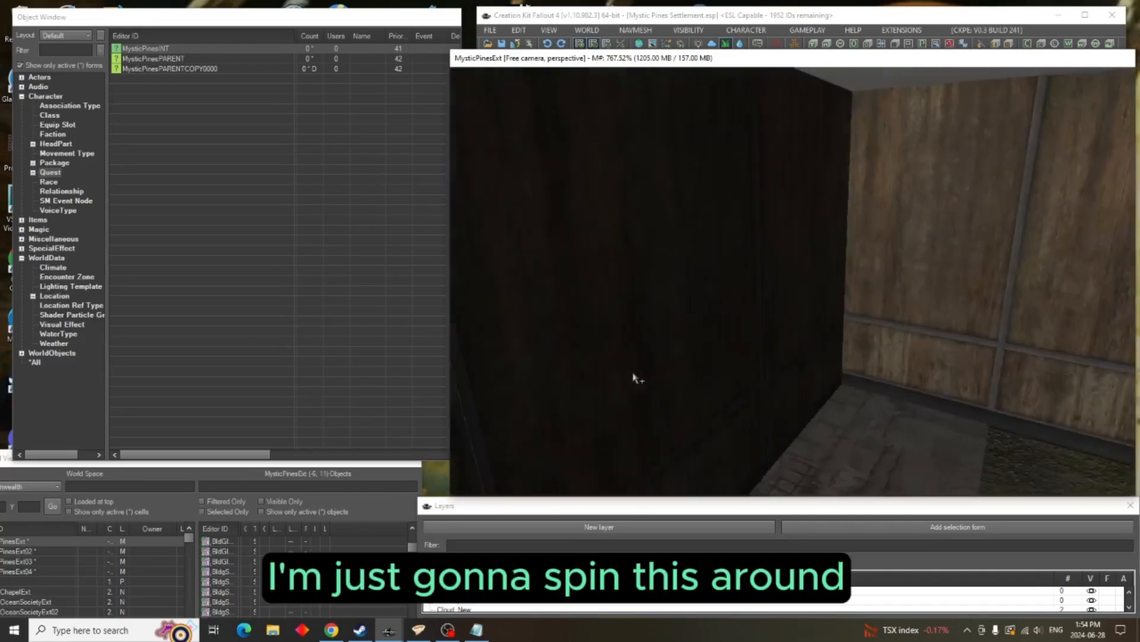
shift+middle_drag(912, 342, 564, 307)
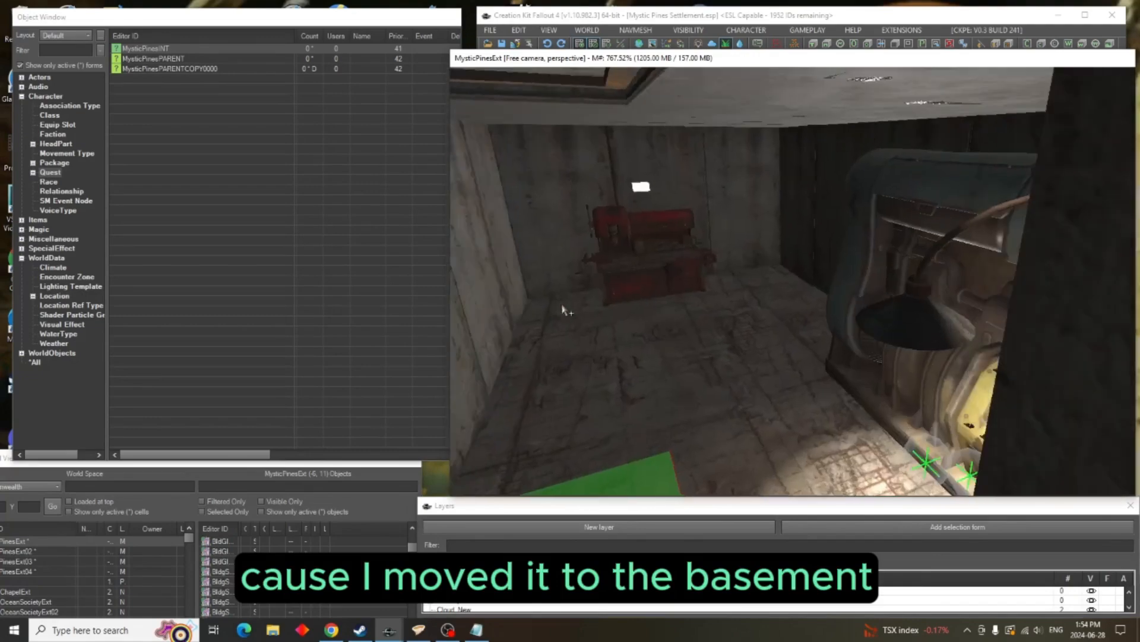
shift+middle_drag(695, 306, 640, 304)
scroll(654, 306, up, 8)
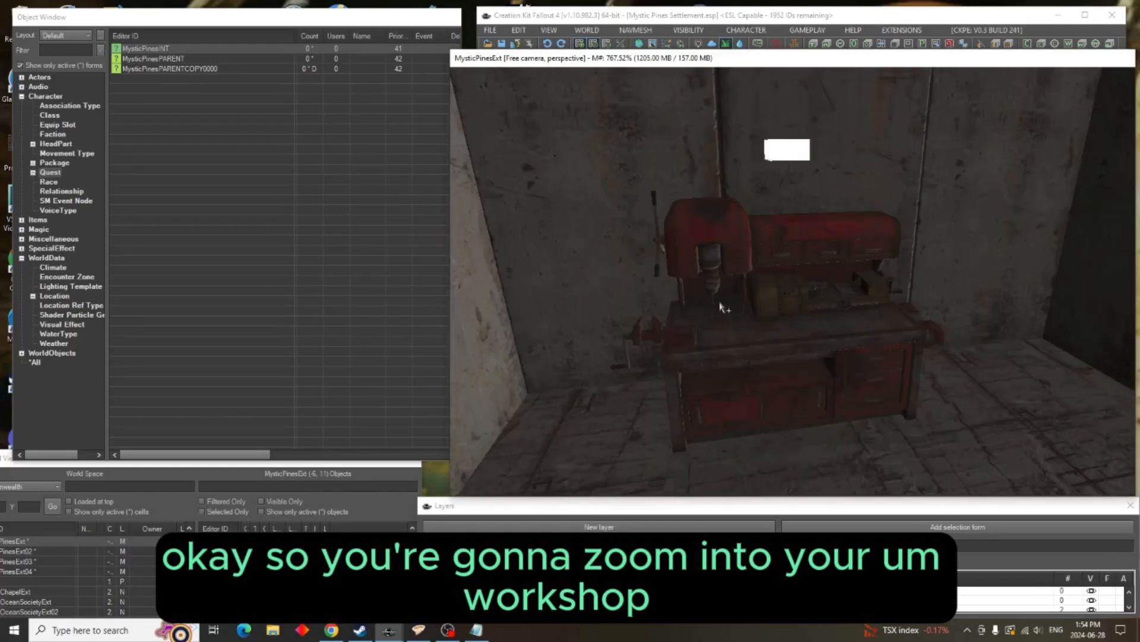
Add a reference alias named Workshop to the MysticPinesINT quest, with Optional and Allow Reuse in Quest enabled
right_click(163, 48)
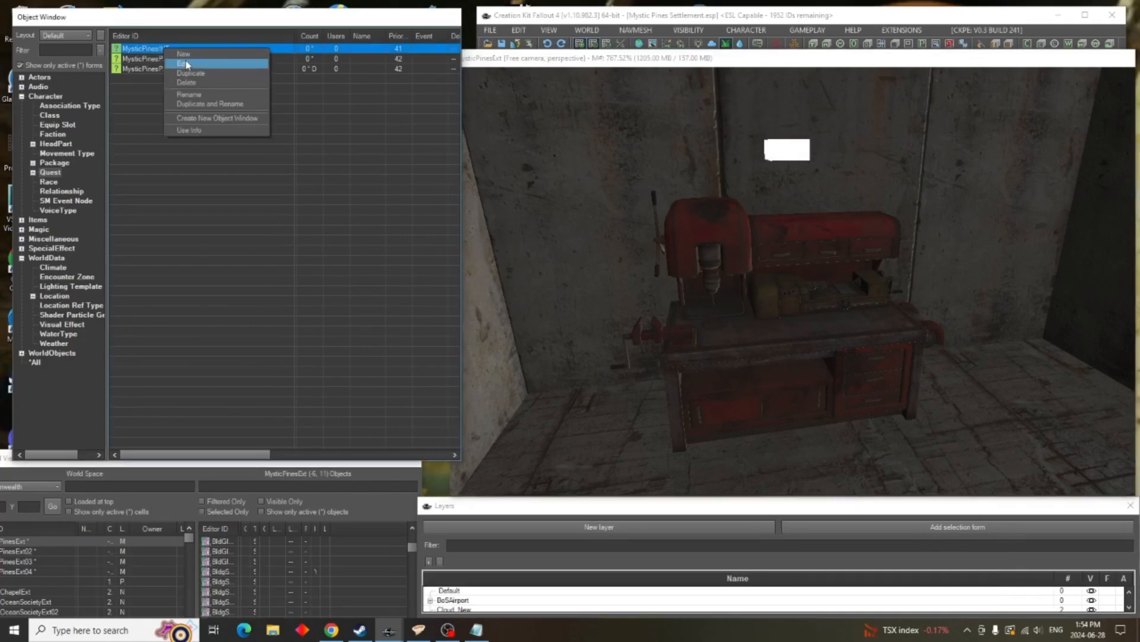
click(183, 64)
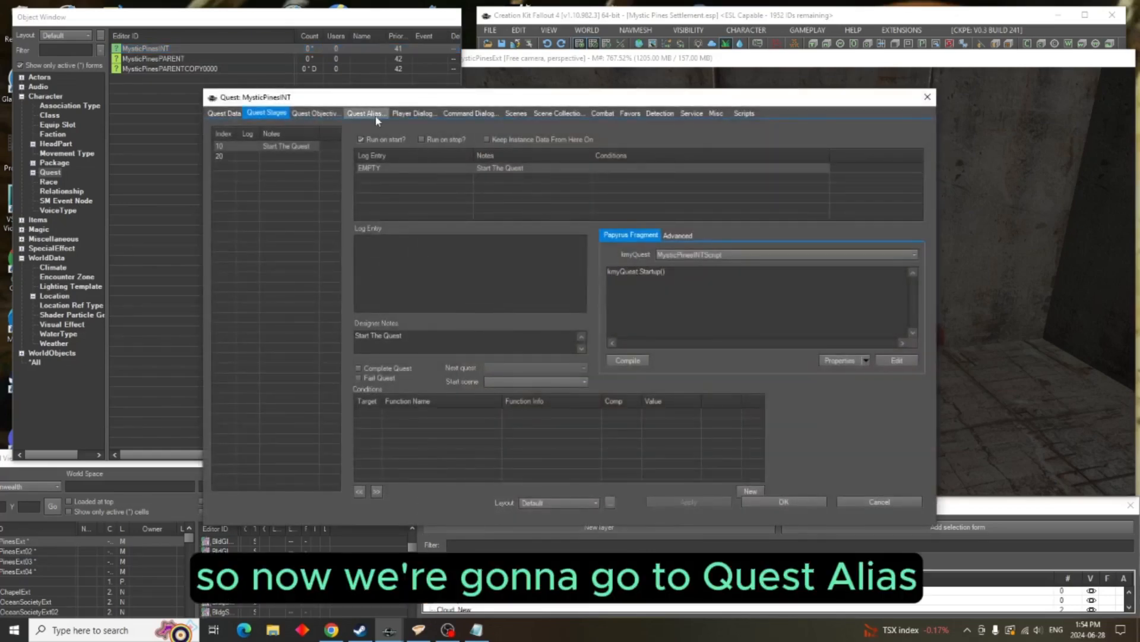
click(374, 116)
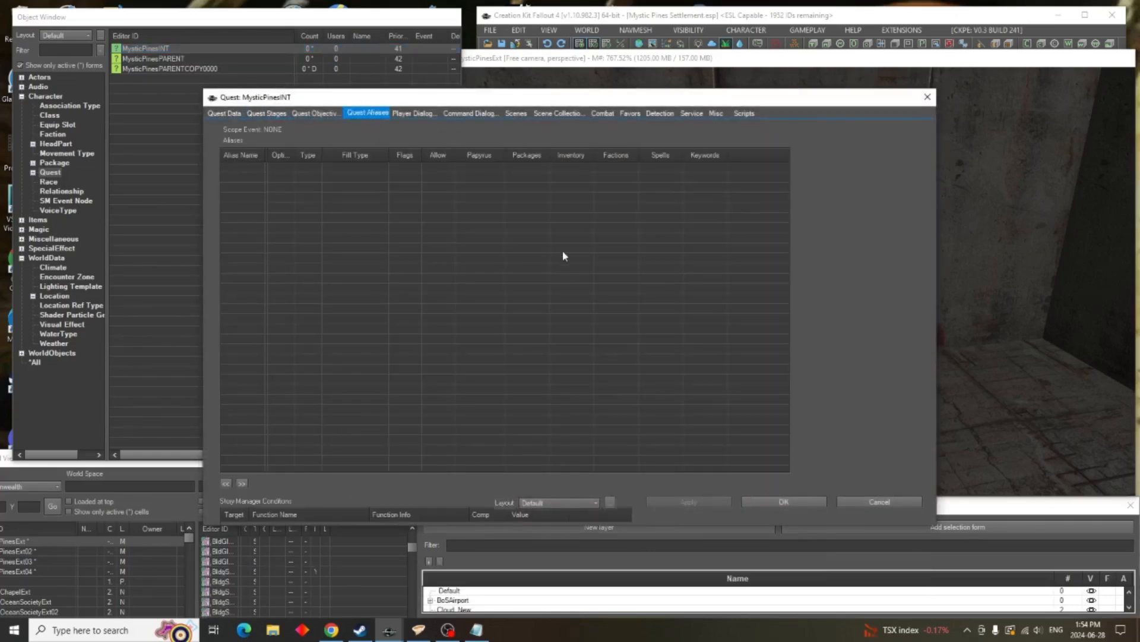
right_click(581, 258)
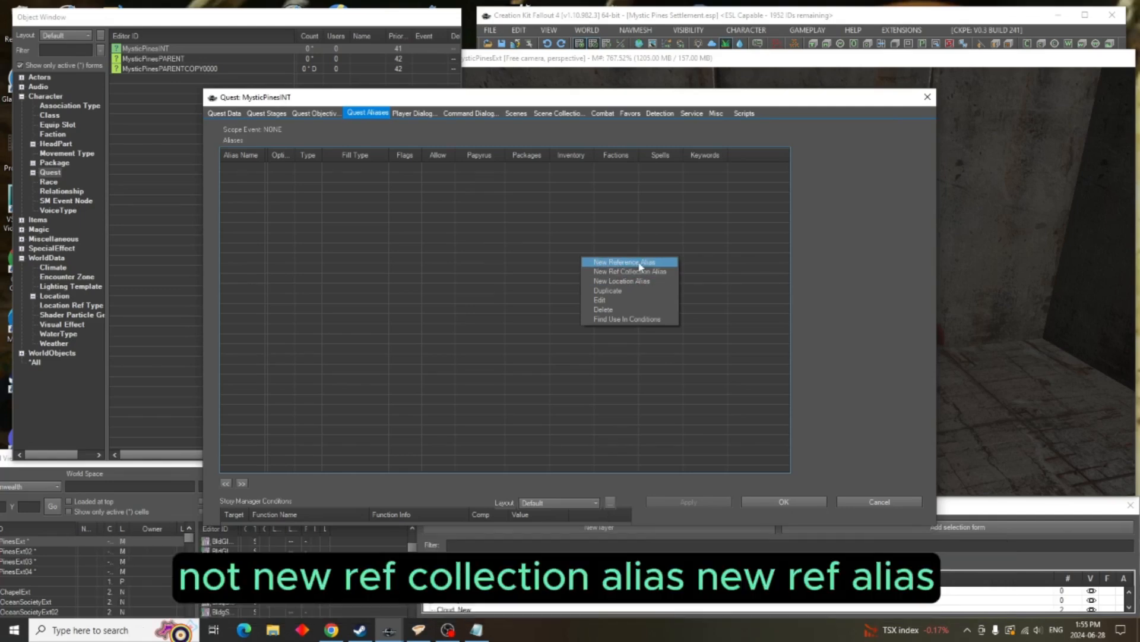
click(647, 265)
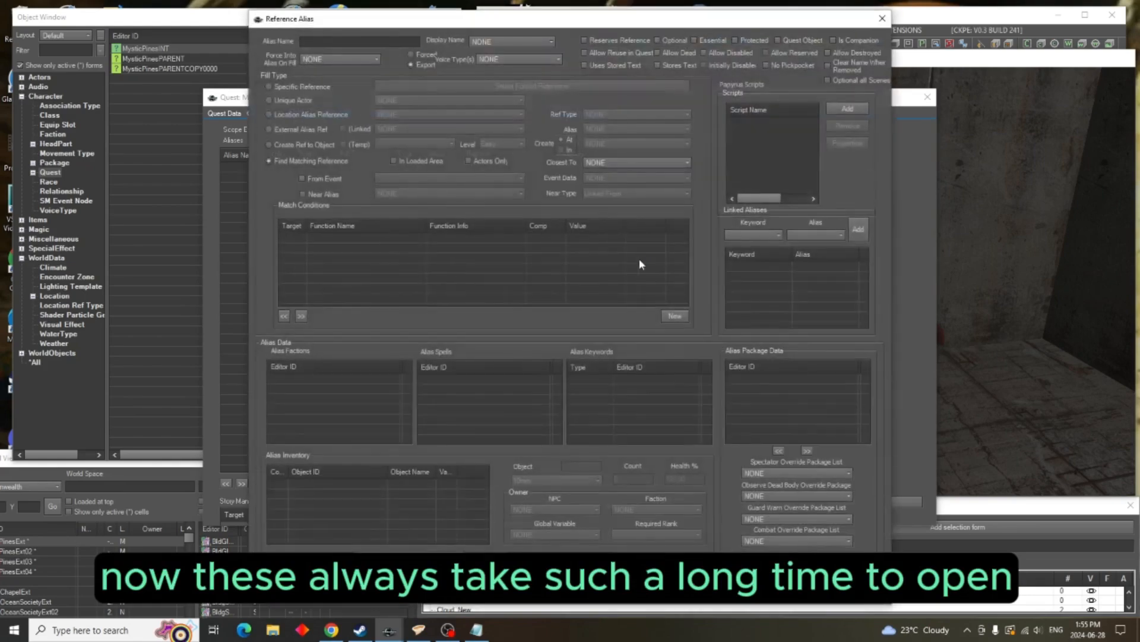
click(345, 41)
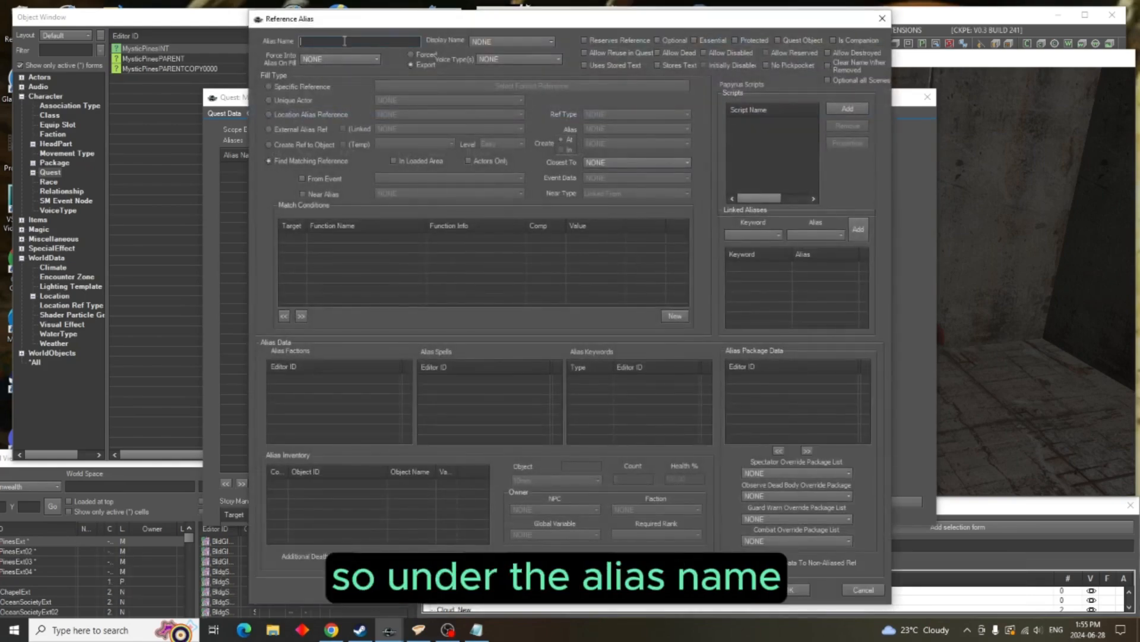
text(W)
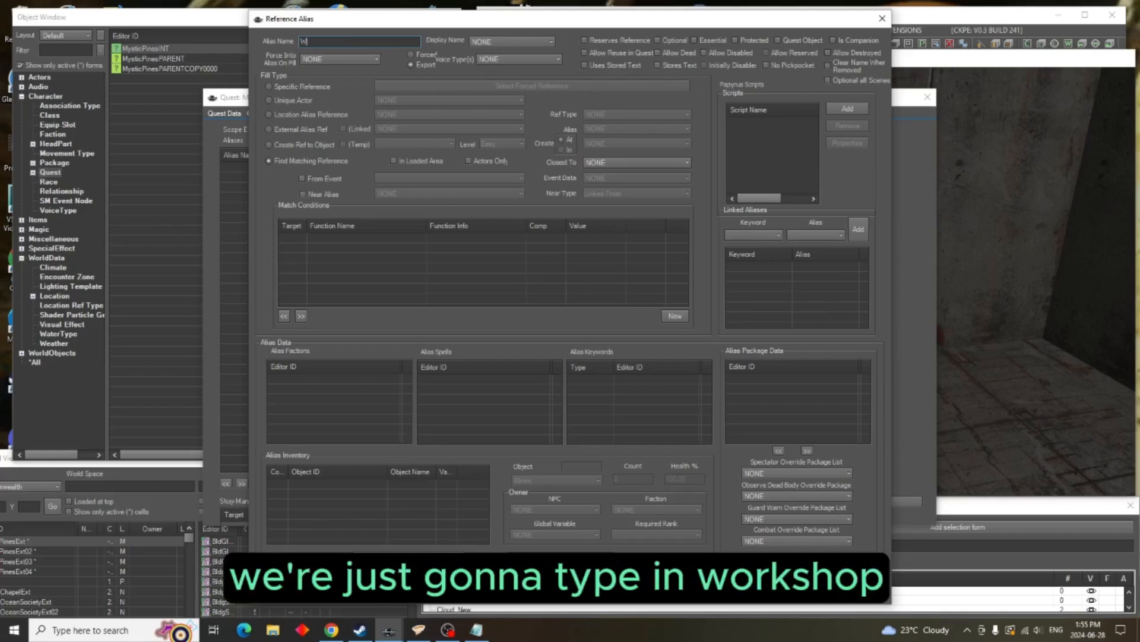
text(orkshop)
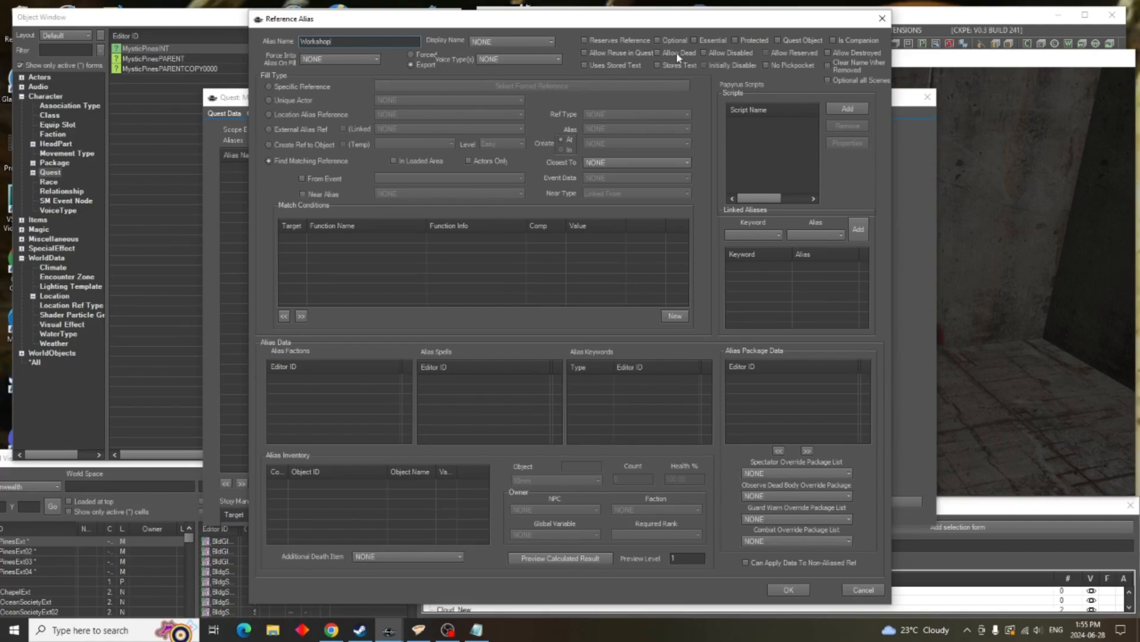
click(658, 40)
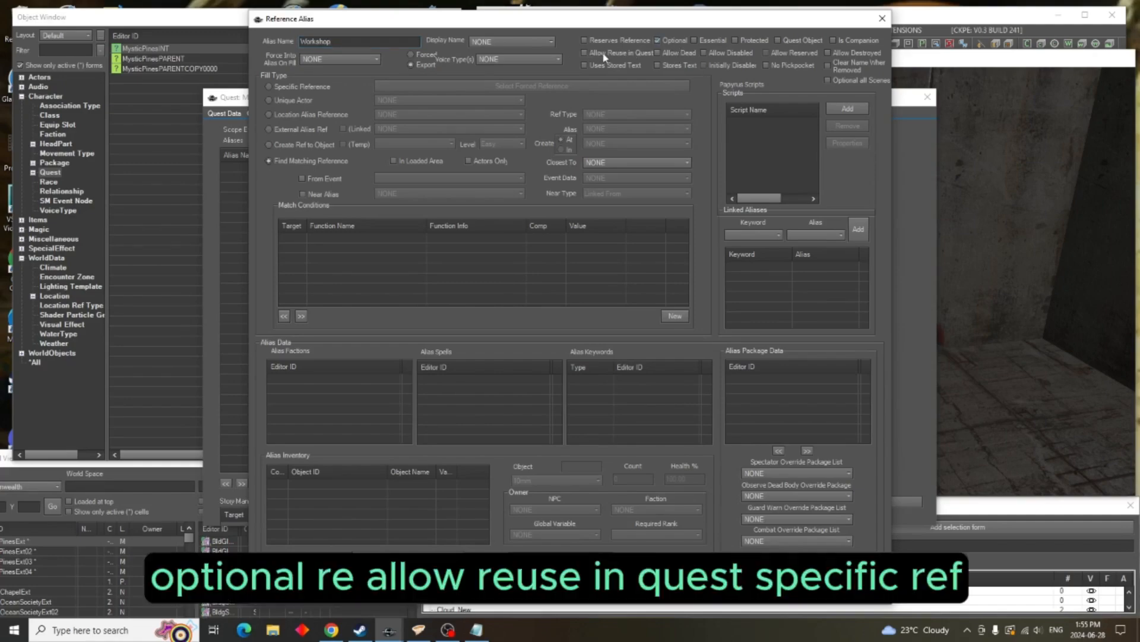
click(622, 56)
Fill the Workshop alias with a specific reference to the red workbench picked in the render view, and accept the alias
click(313, 87)
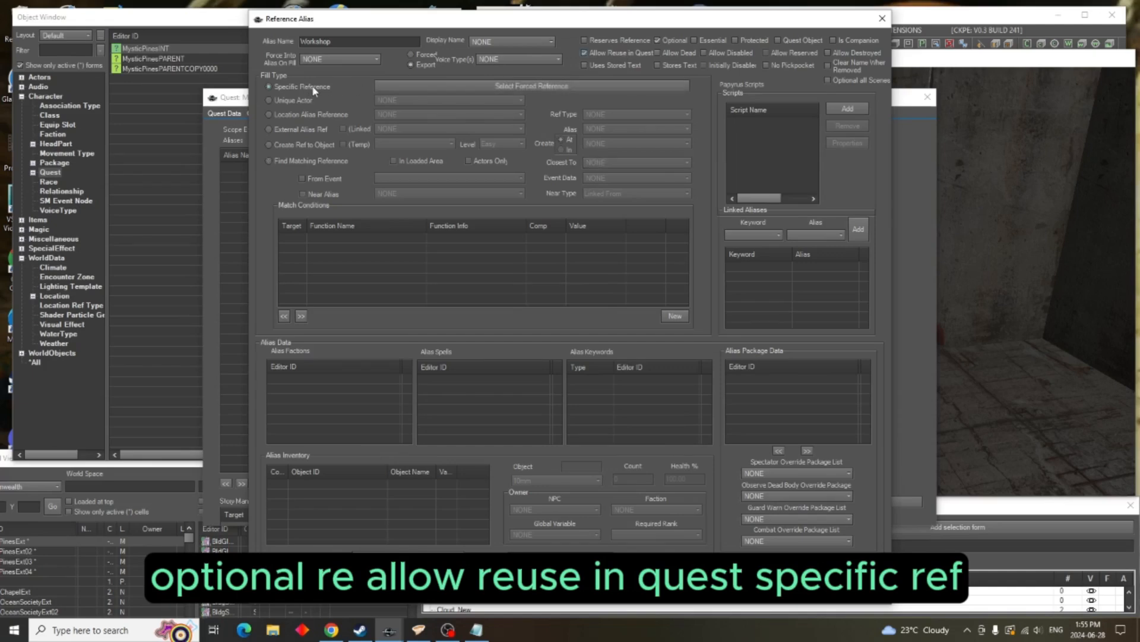
click(454, 84)
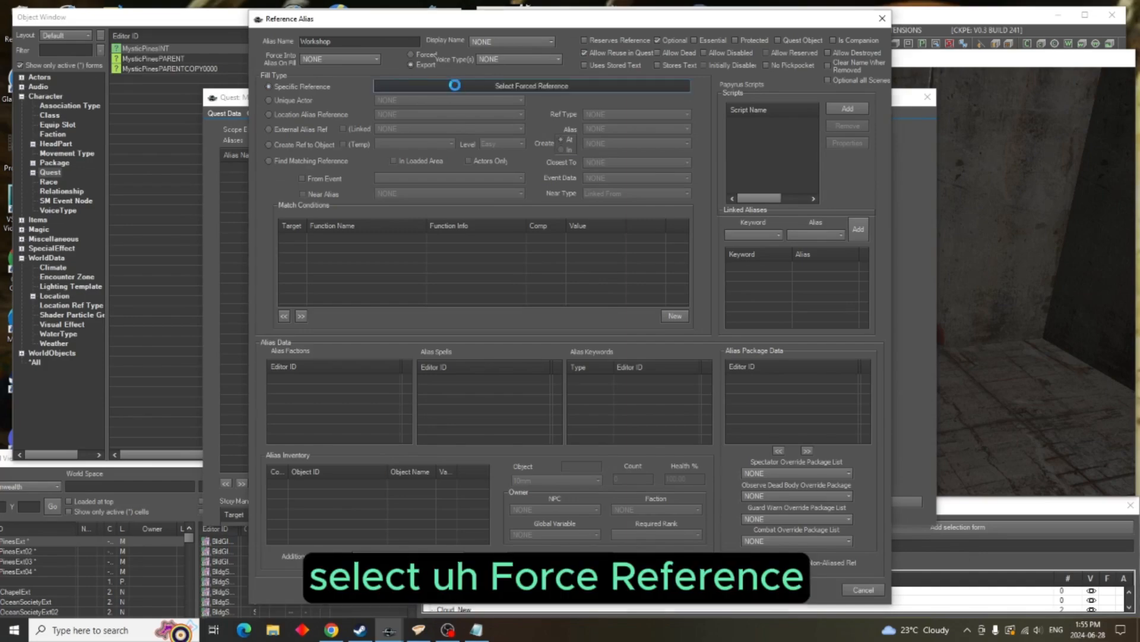
click(369, 69)
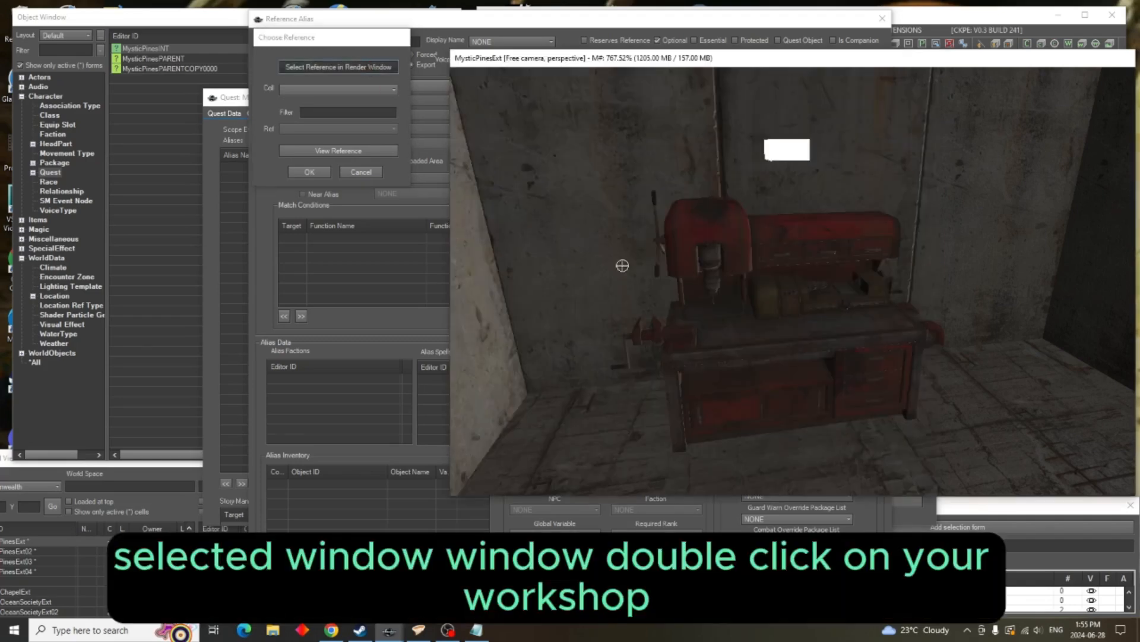
double_click(740, 254)
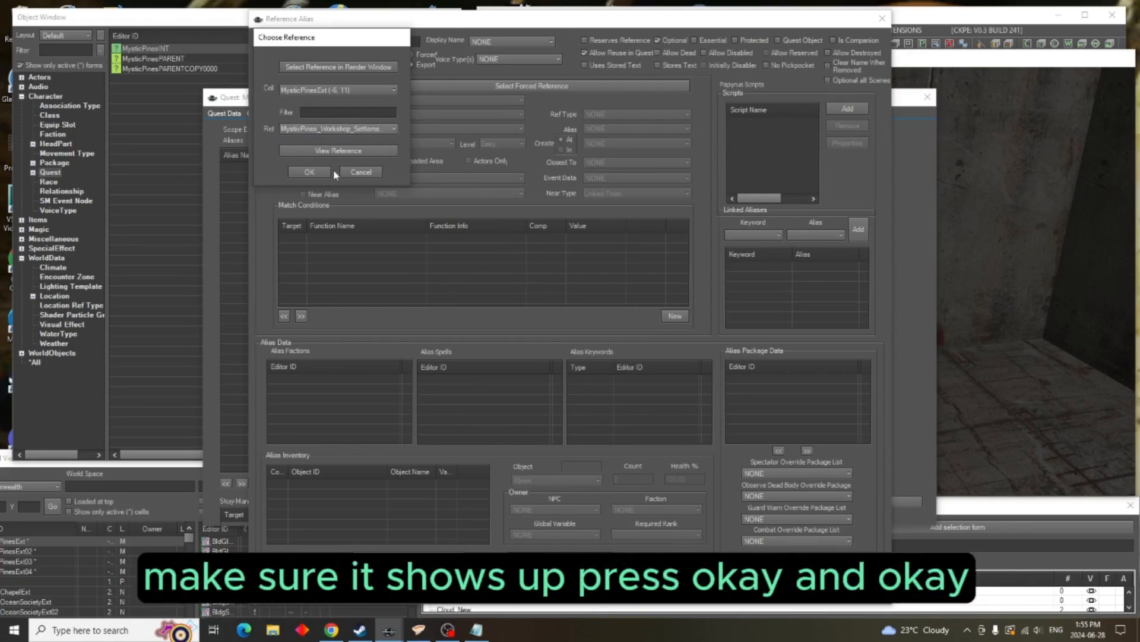
click(308, 173)
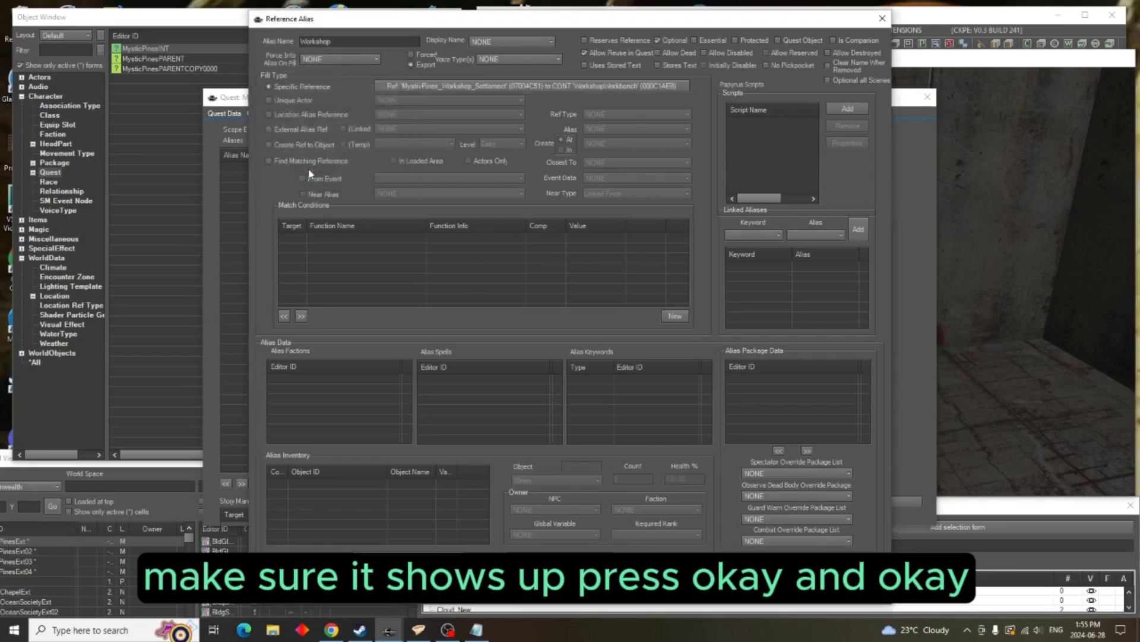
click(796, 606)
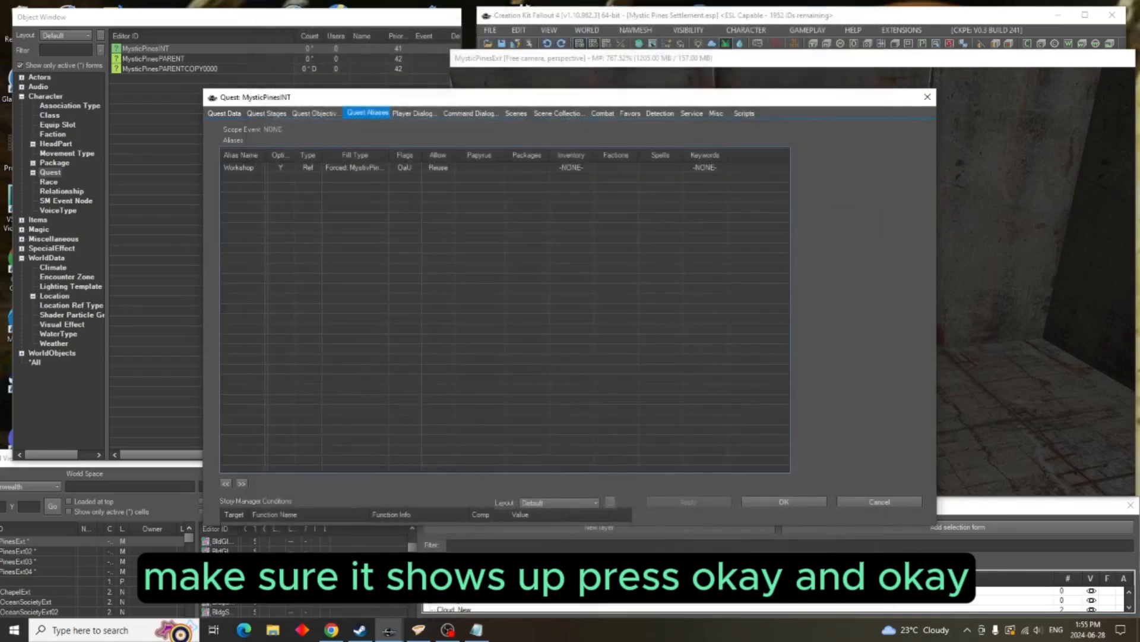
Locate the settlement's center marker outside the building and bring it into close view
click(963, 347)
scroll(969, 369, up, 3)
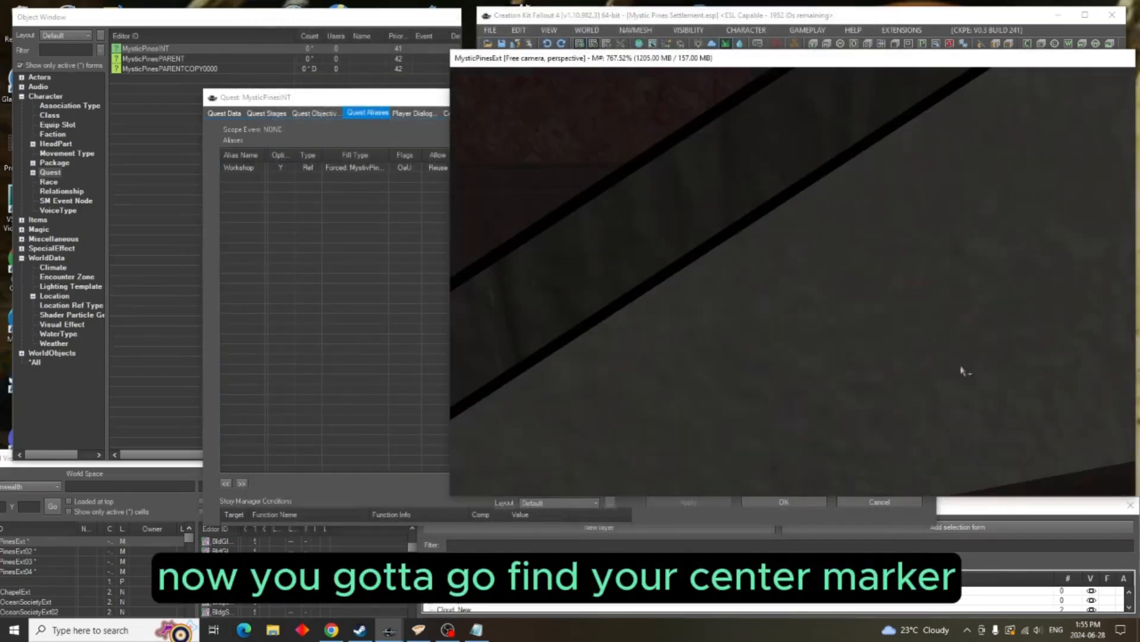
scroll(970, 370, down, 10)
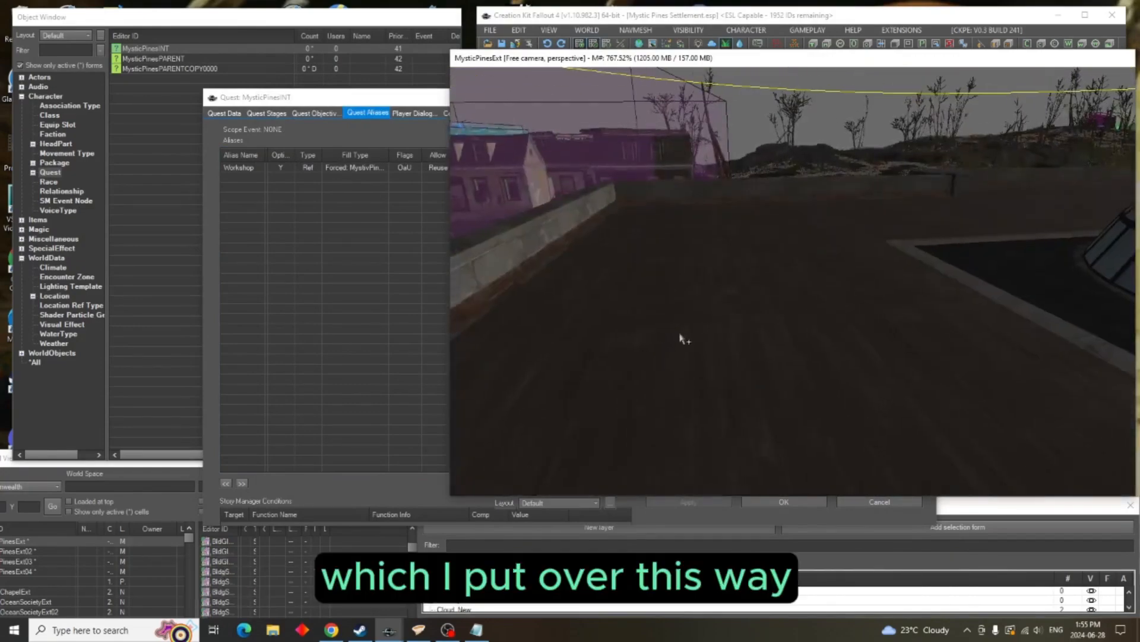
scroll(682, 374, up, 4)
scroll(682, 374, down, 6)
middle_drag(682, 374, 532, 412)
middle_drag(808, 401, 652, 306)
scroll(652, 306, up, 4)
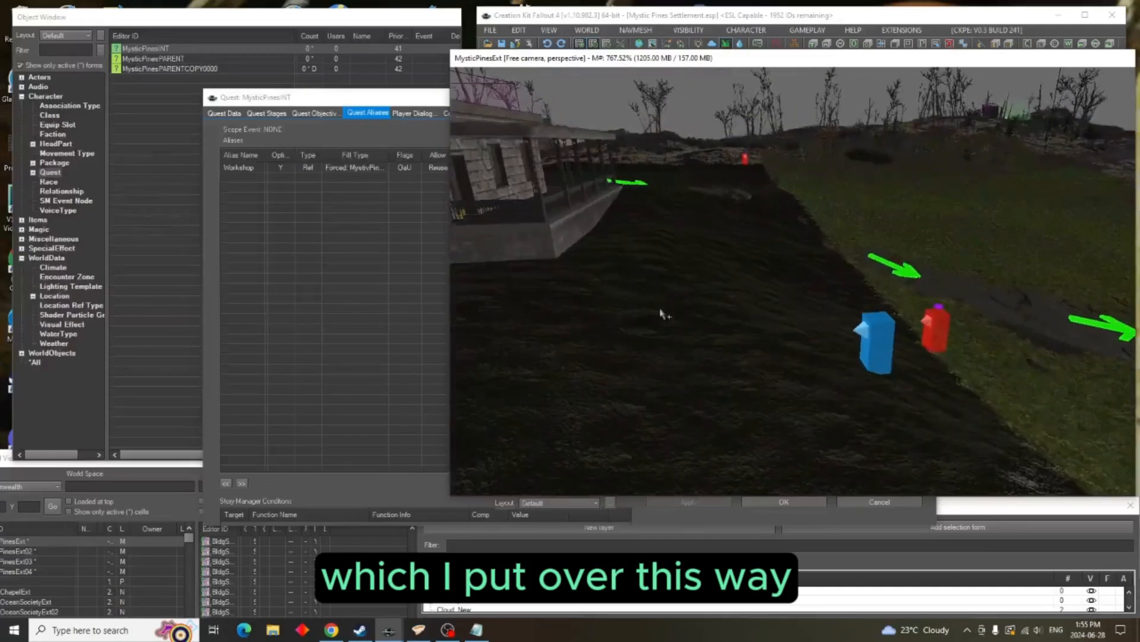
scroll(835, 380, up, 6)
middle_drag(841, 404, 807, 391)
scroll(807, 392, up, 4)
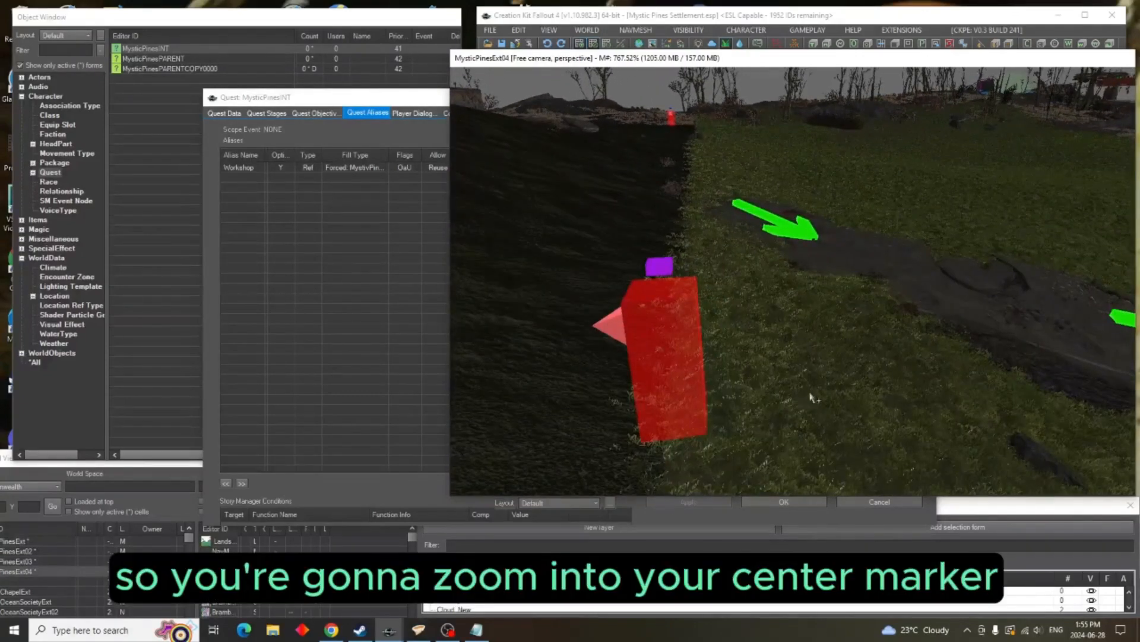
scroll(809, 392, up, 2)
scroll(810, 391, up, 2)
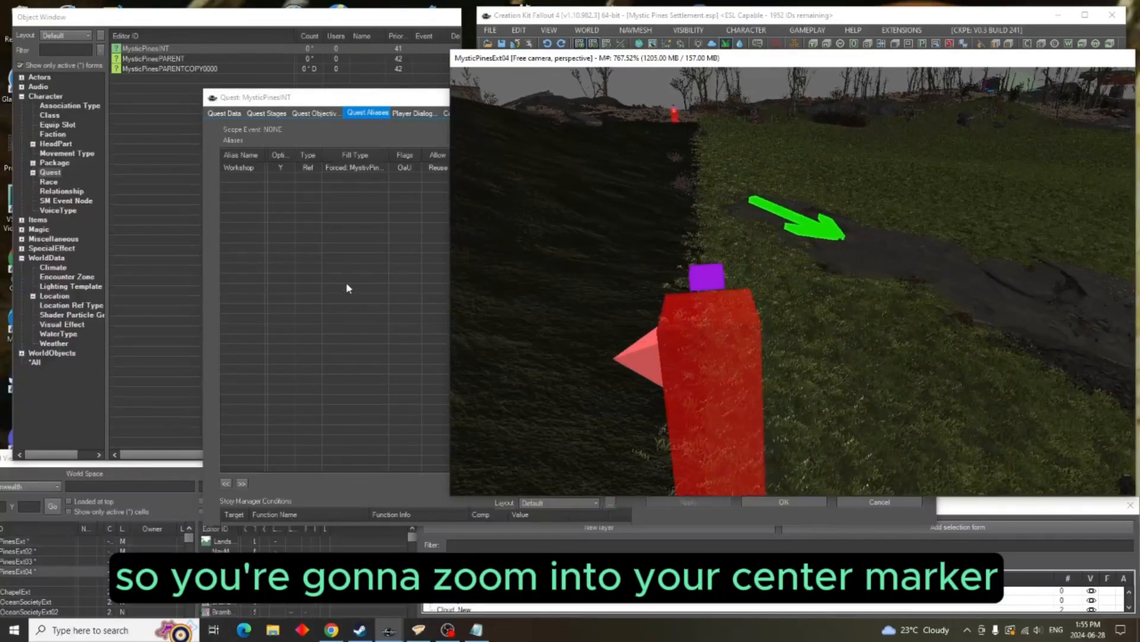
Add a reference alias named CenterMarker to the MysticPinesINT quest, with Optional and Allow Reuse in Quest enabled
right_click(347, 284)
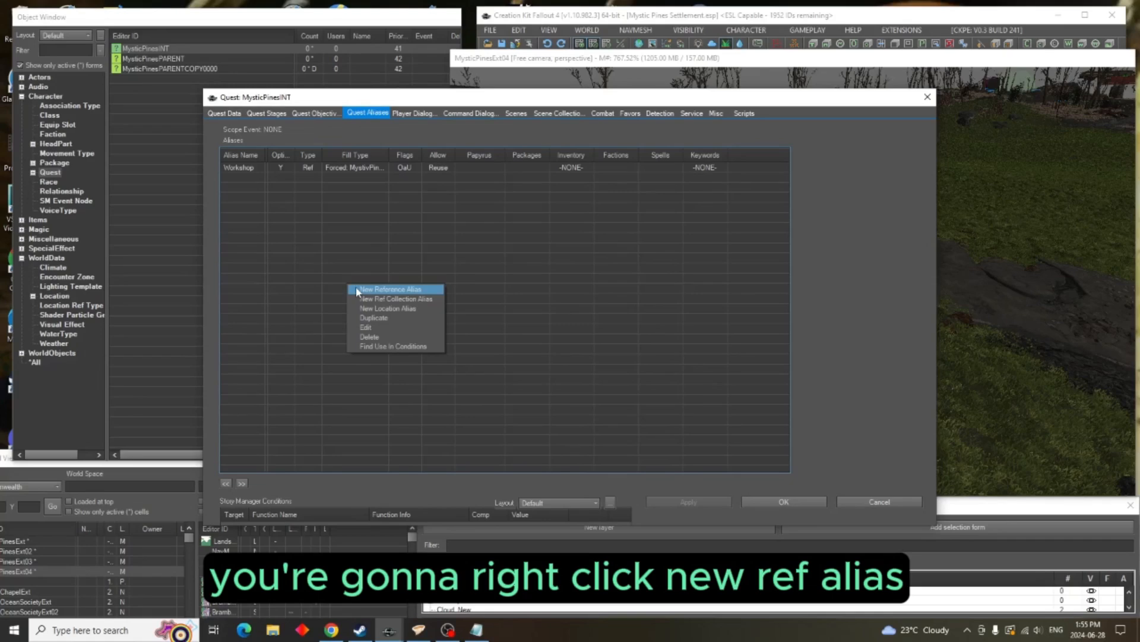
click(356, 289)
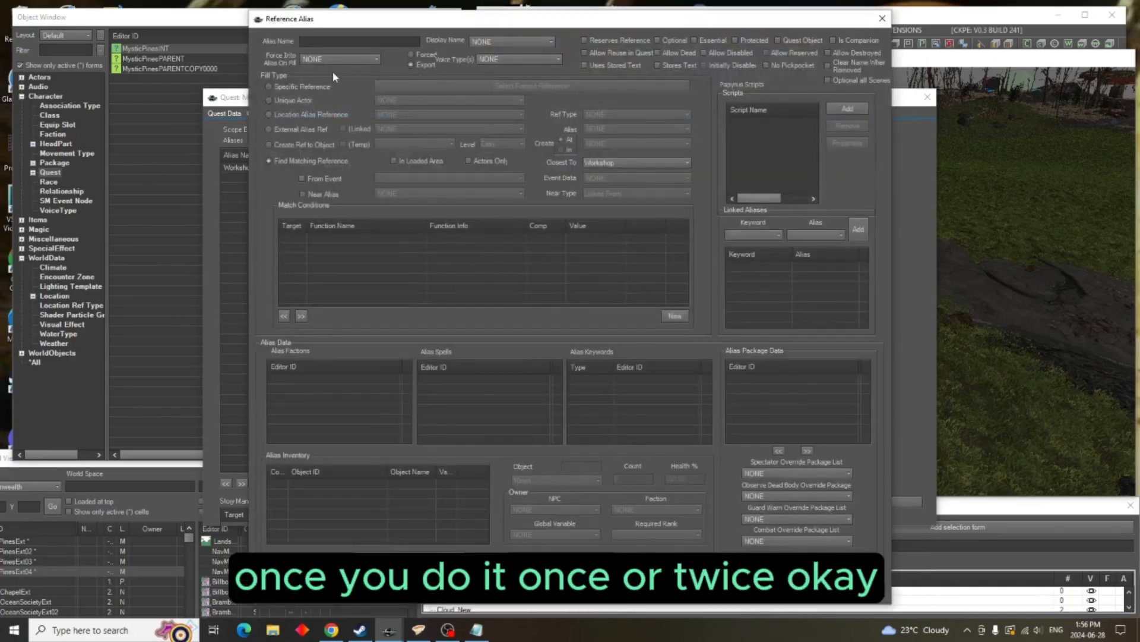
click(333, 43)
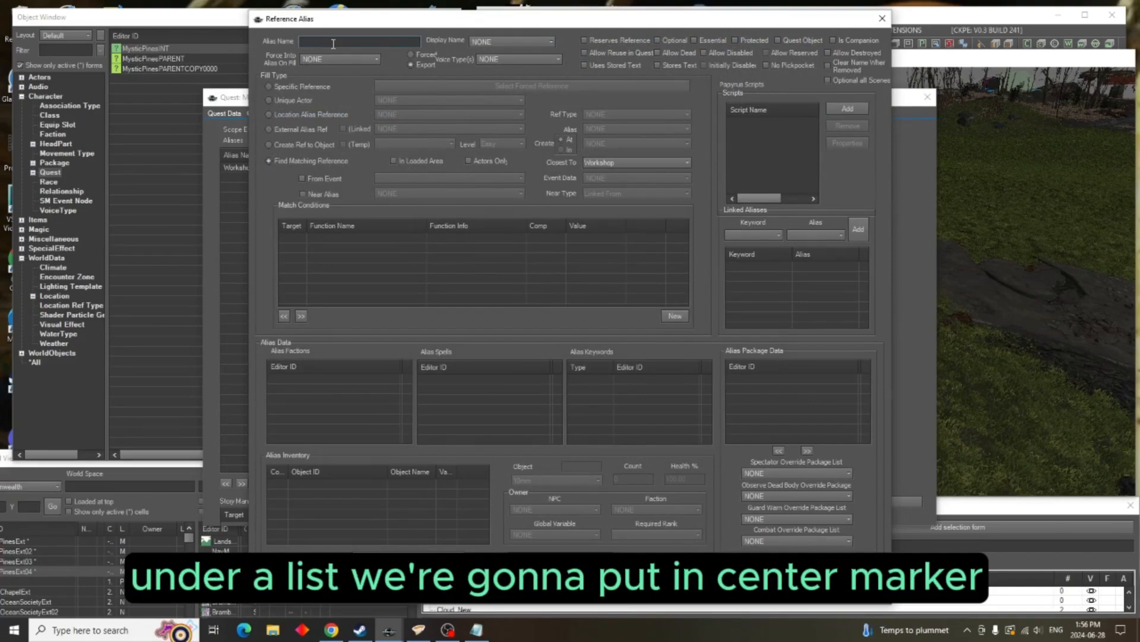
text(Center)
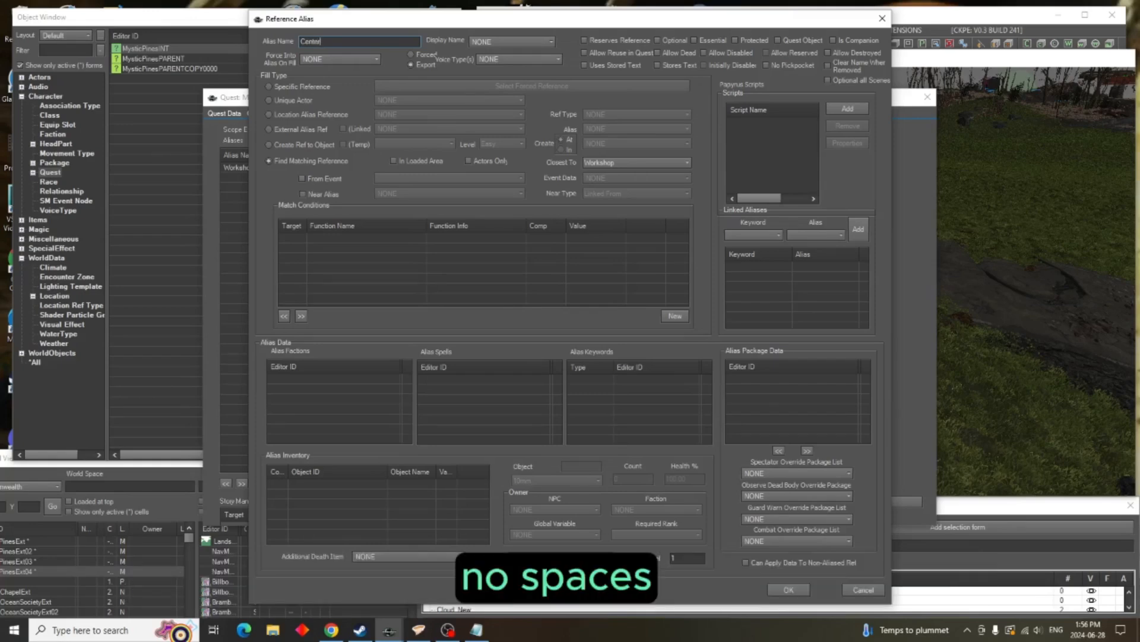
text(Marker)
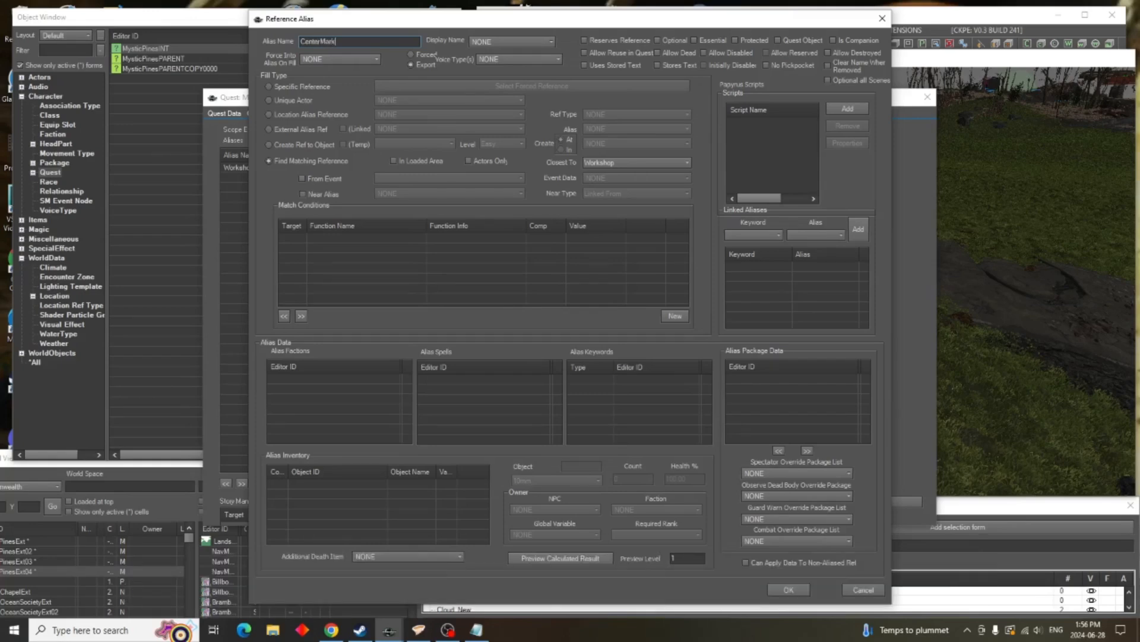
click(668, 41)
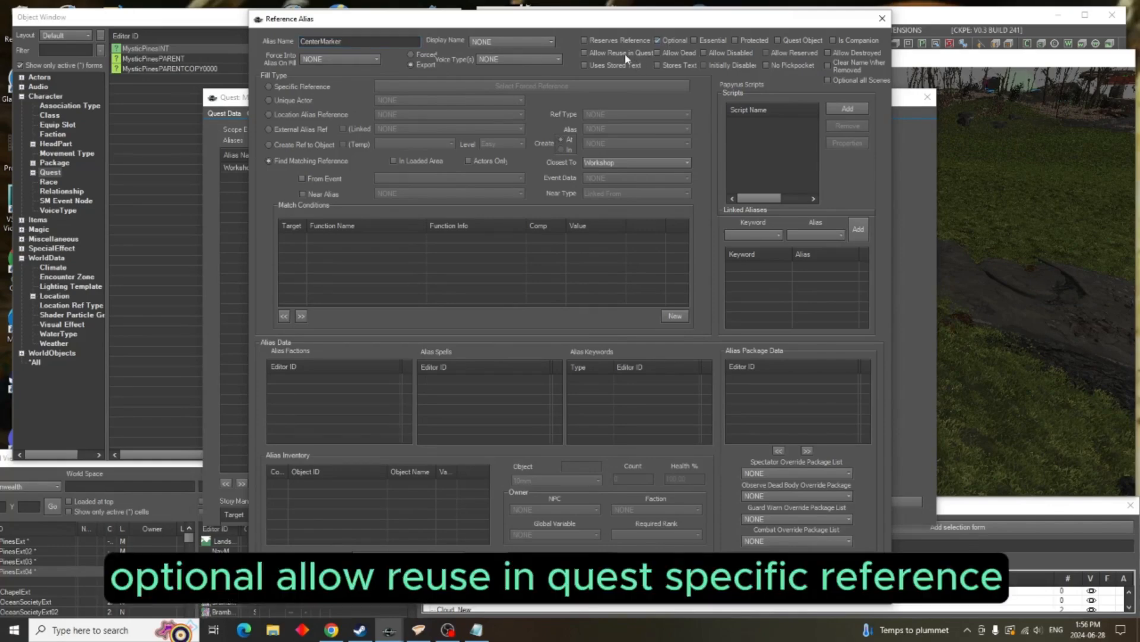
click(626, 55)
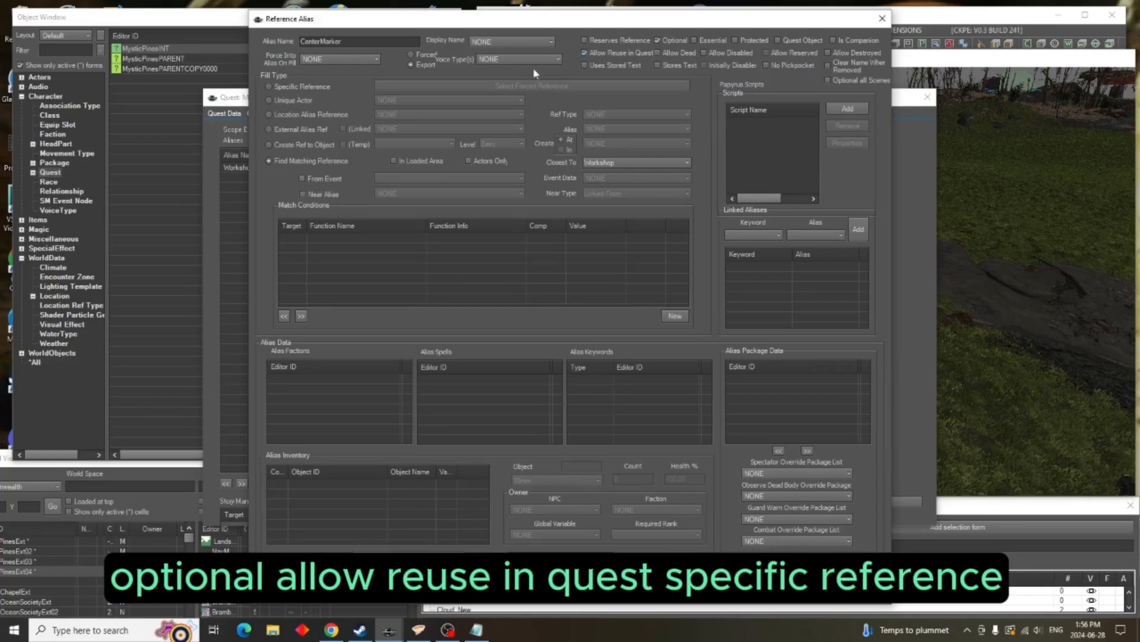
Fill the CenterMarker alias with a specific reference to the MysticPines_Center_Settlement marker picked in the render view, and accept the alias
click(306, 90)
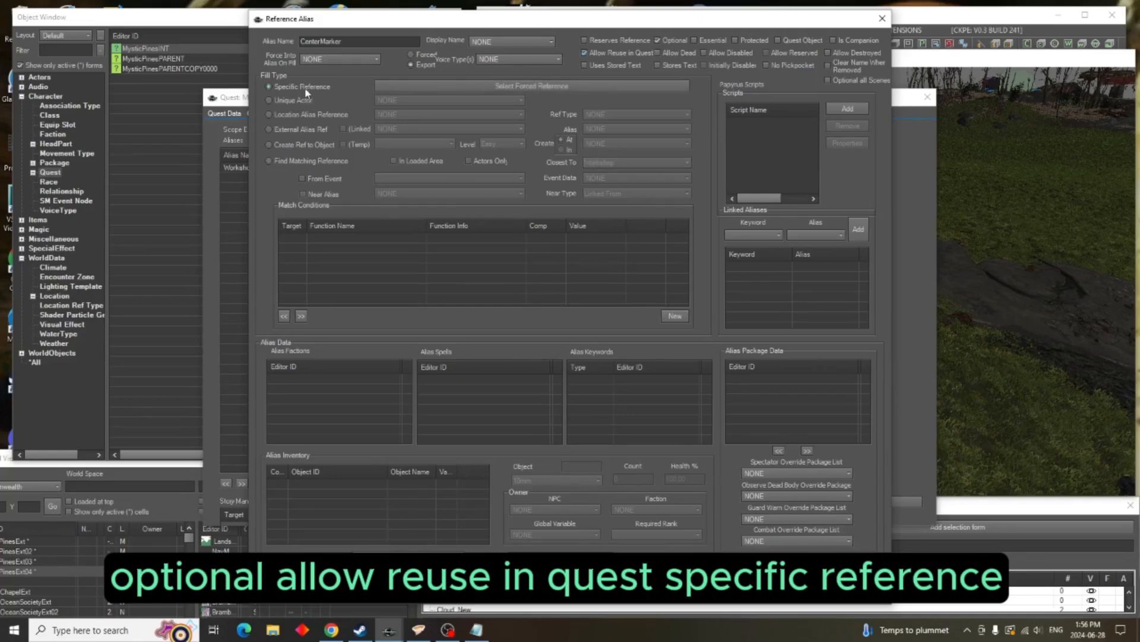
click(465, 88)
click(387, 67)
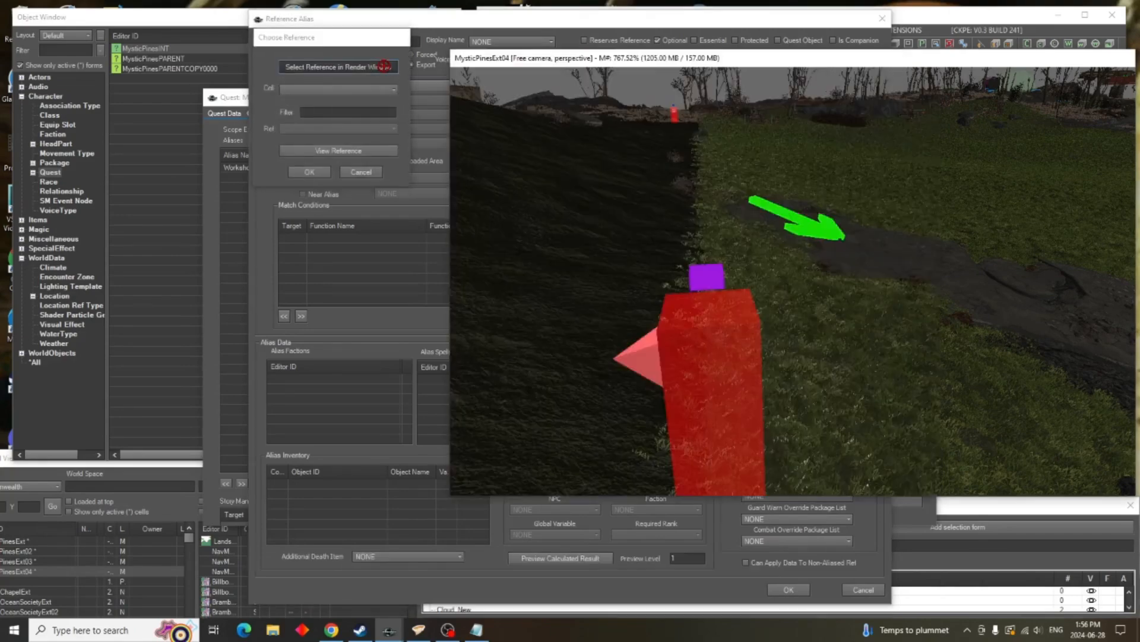
double_click(683, 324)
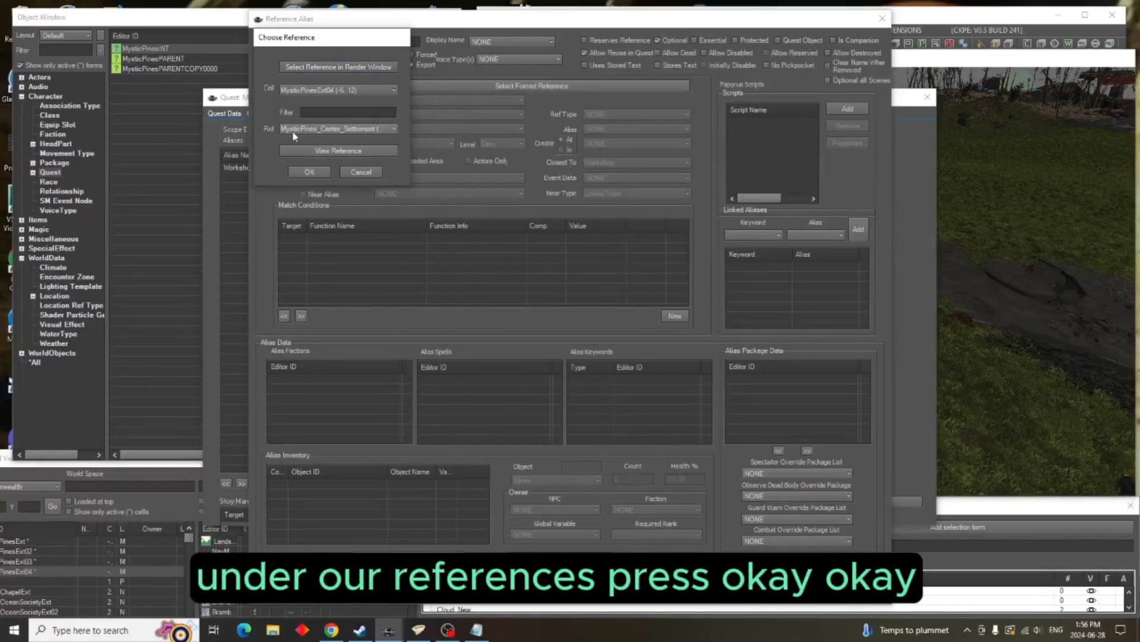
click(311, 172)
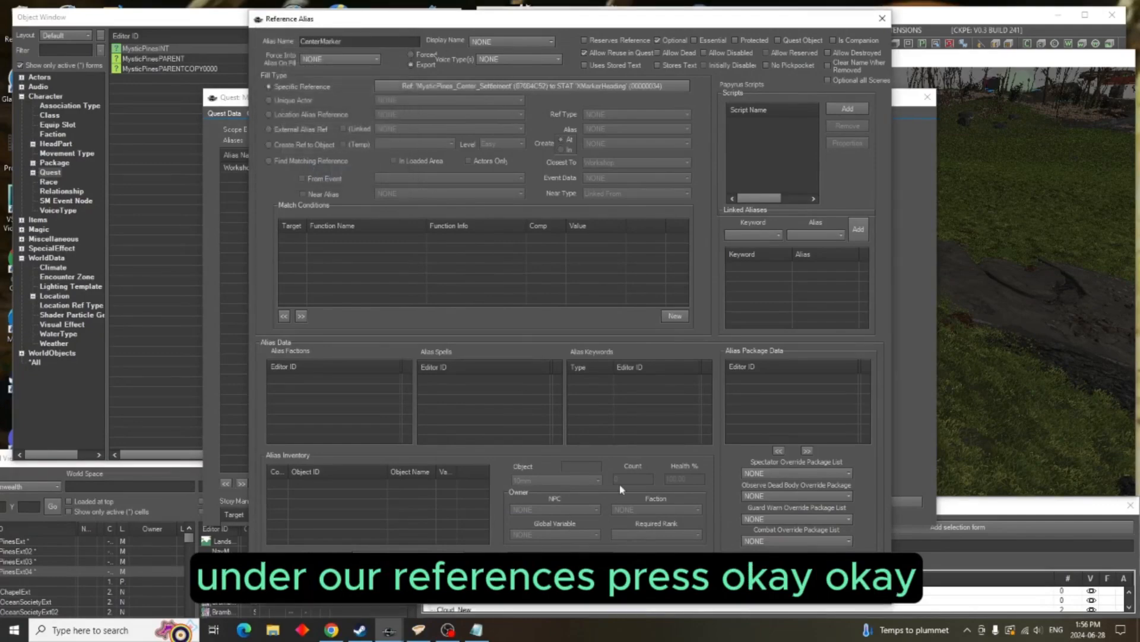
click(766, 585)
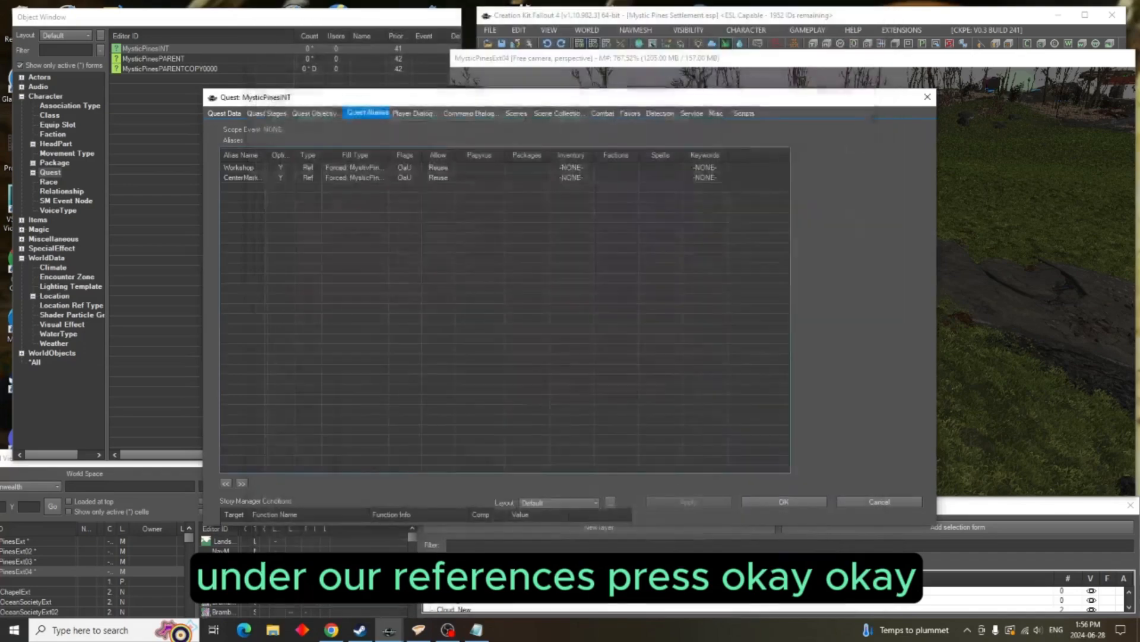
Add a reference alias named EdgeMarker to the MysticPinesINT quest, with Optional and Allow Reuse in Quest enabled
click(980, 347)
mouse_move(985, 347)
middle_down()
mouse_move(939, 361)
mouse_move(896, 397)
mouse_move(772, 345)
mouse_move(692, 289)
mouse_move(667, 226)
mouse_move(728, 282)
mouse_move(840, 323)
middle_up()
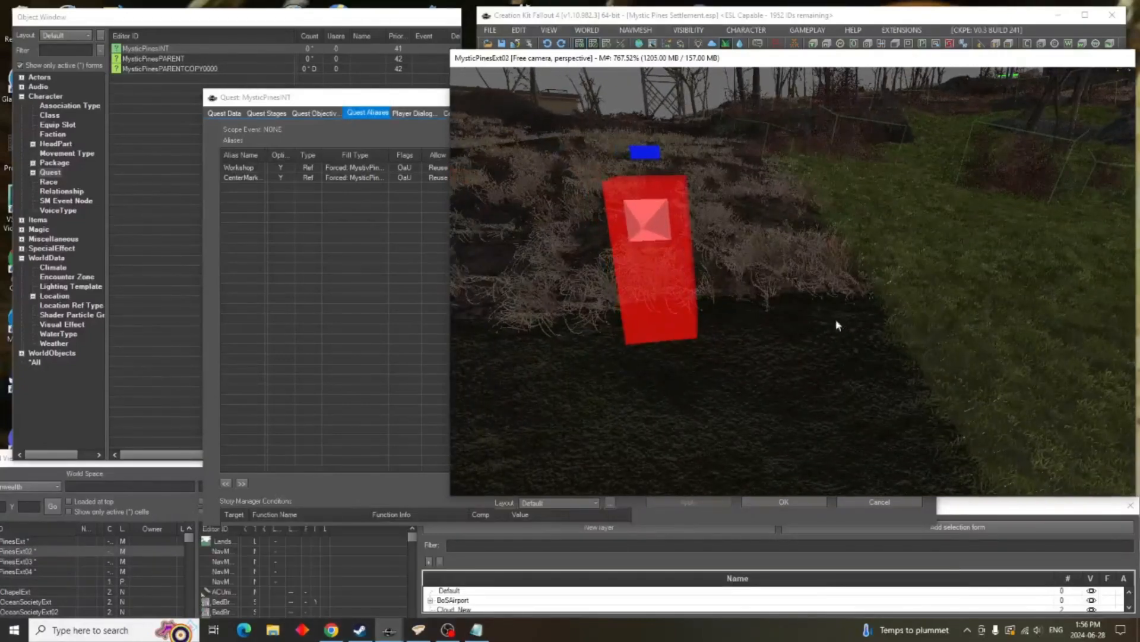
click(341, 228)
right_click(341, 228)
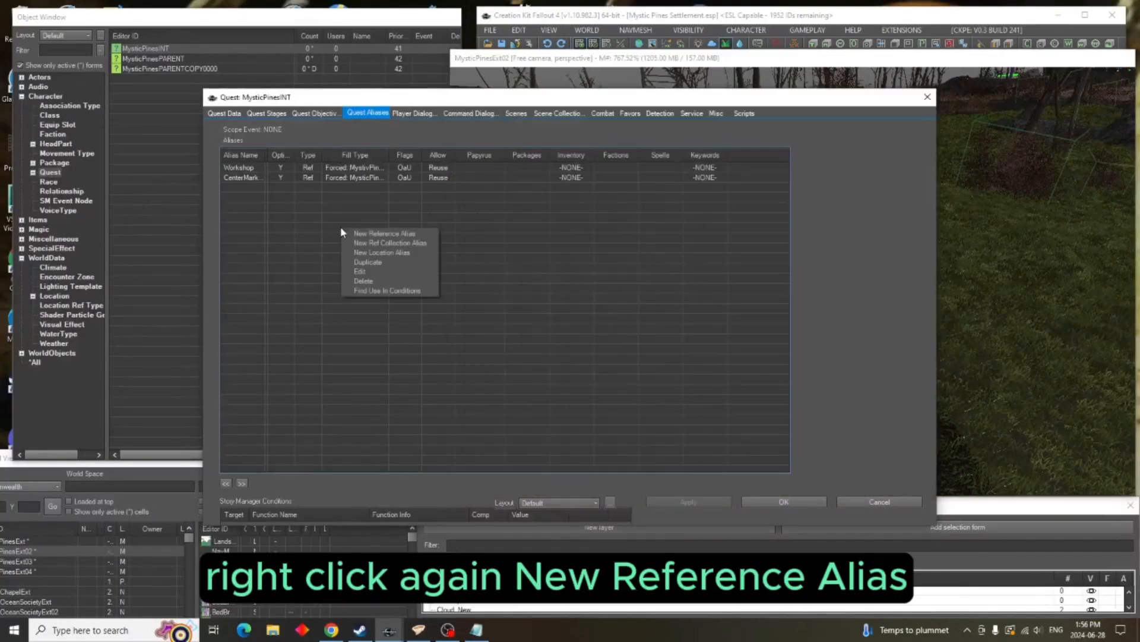
click(375, 234)
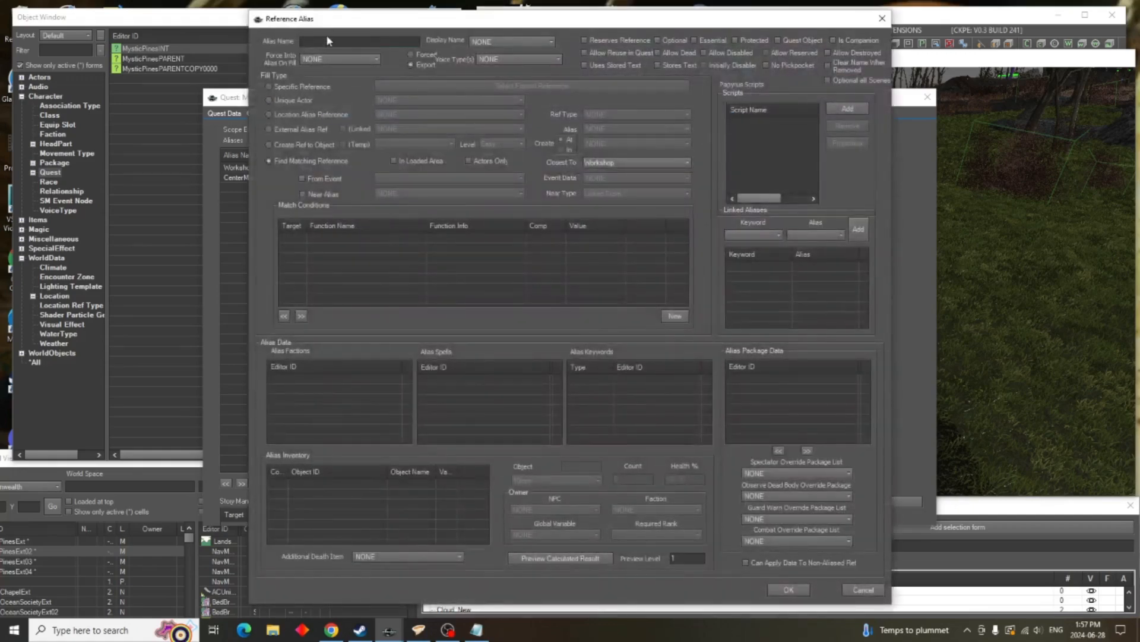
click(329, 39)
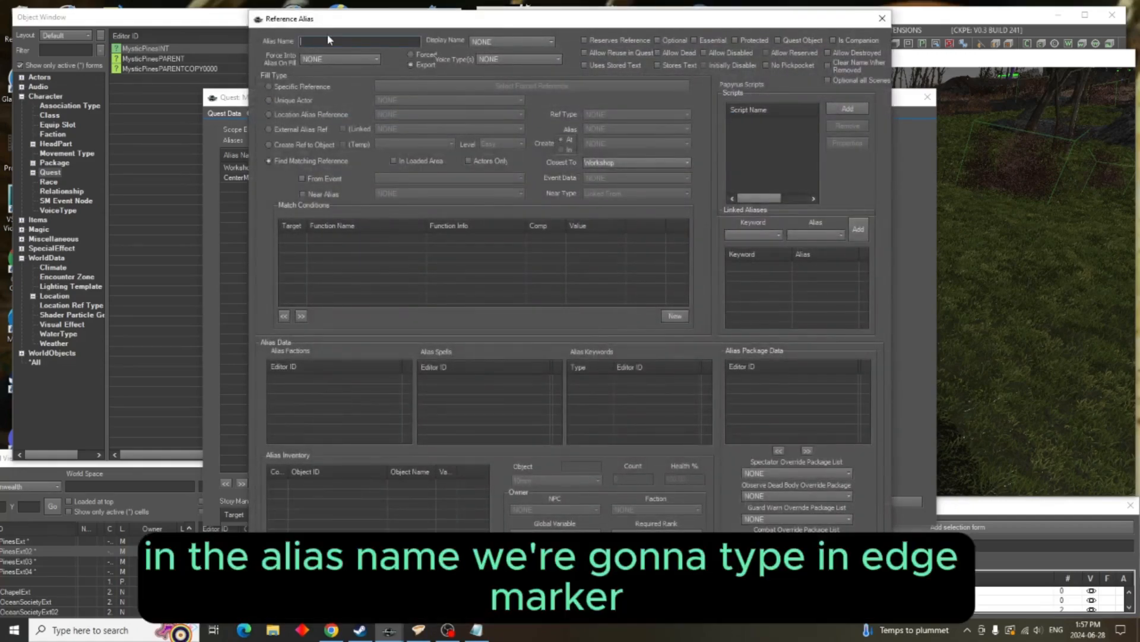
text(EdgeMar)
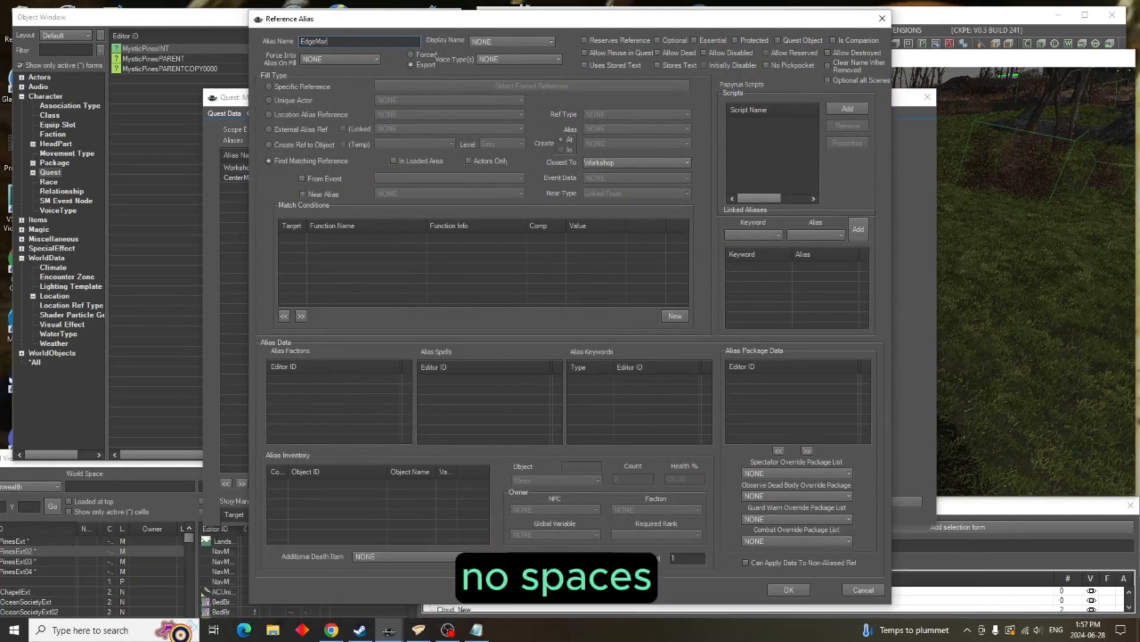
text(ker)
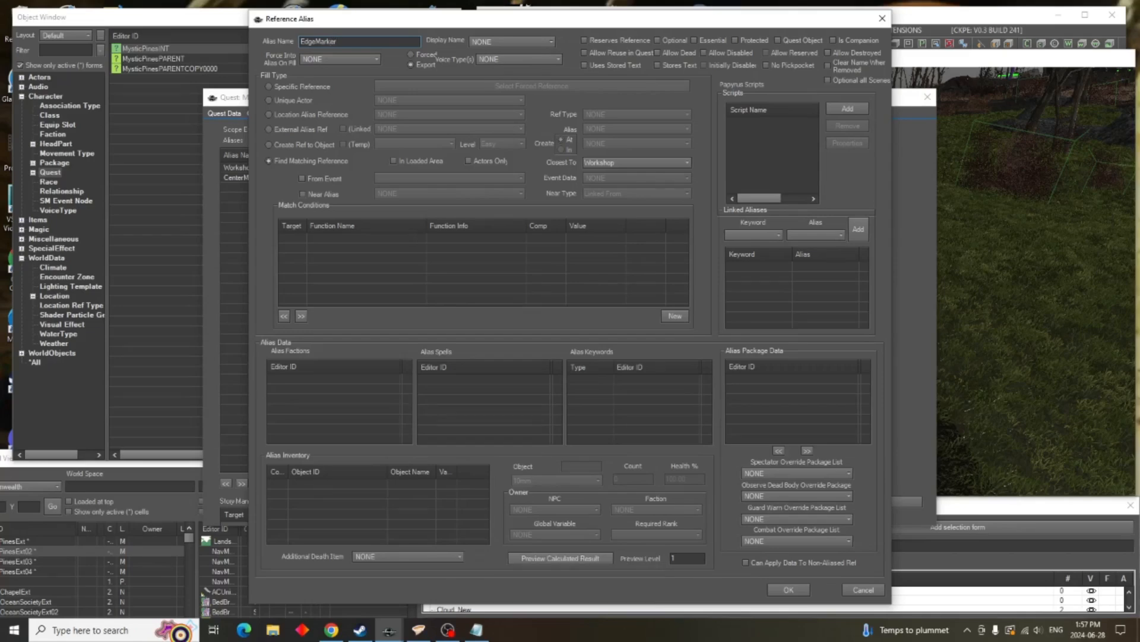
click(675, 41)
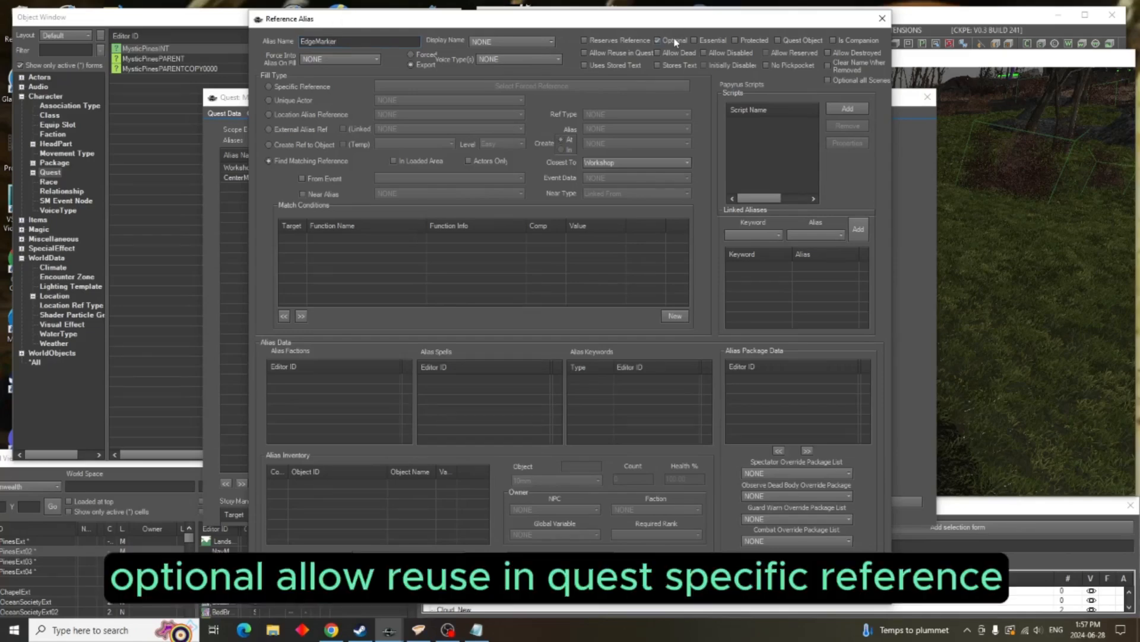
click(628, 53)
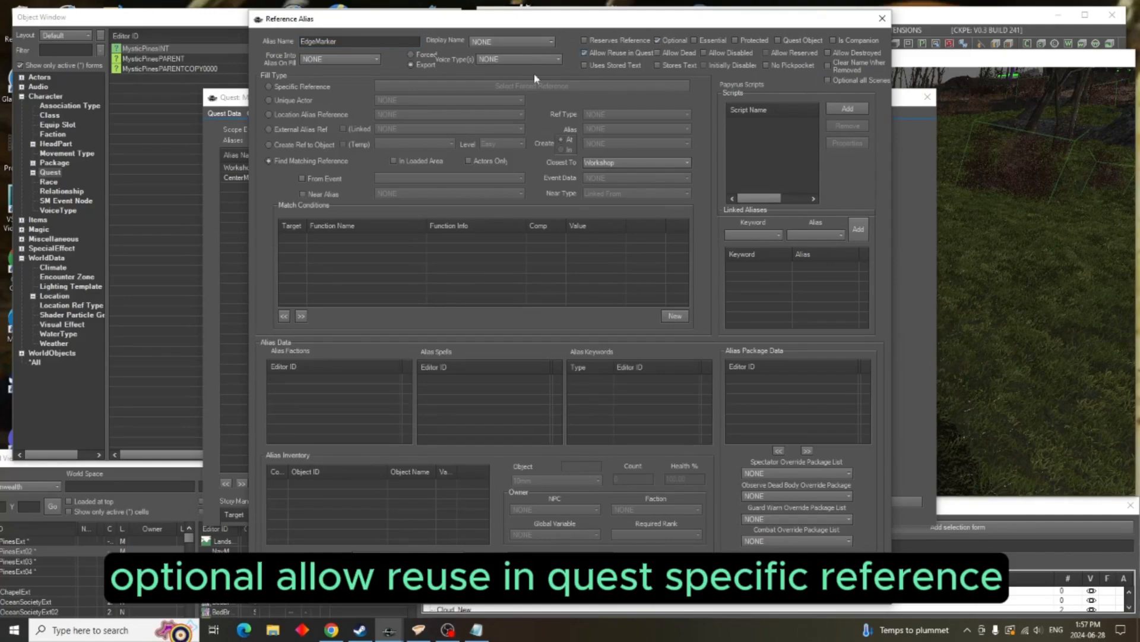
Fill the EdgeMarker alias with a specific reference to the red MysticPines_Edge_Settlement002 marker picked in the render view, and accept the alias
click(313, 86)
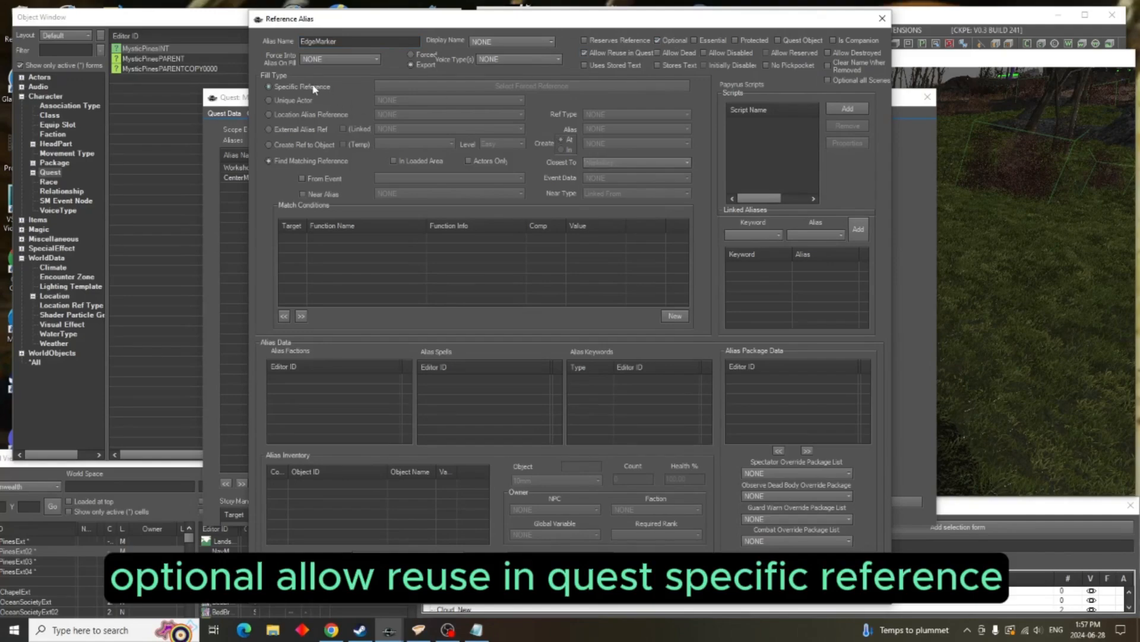
click(420, 88)
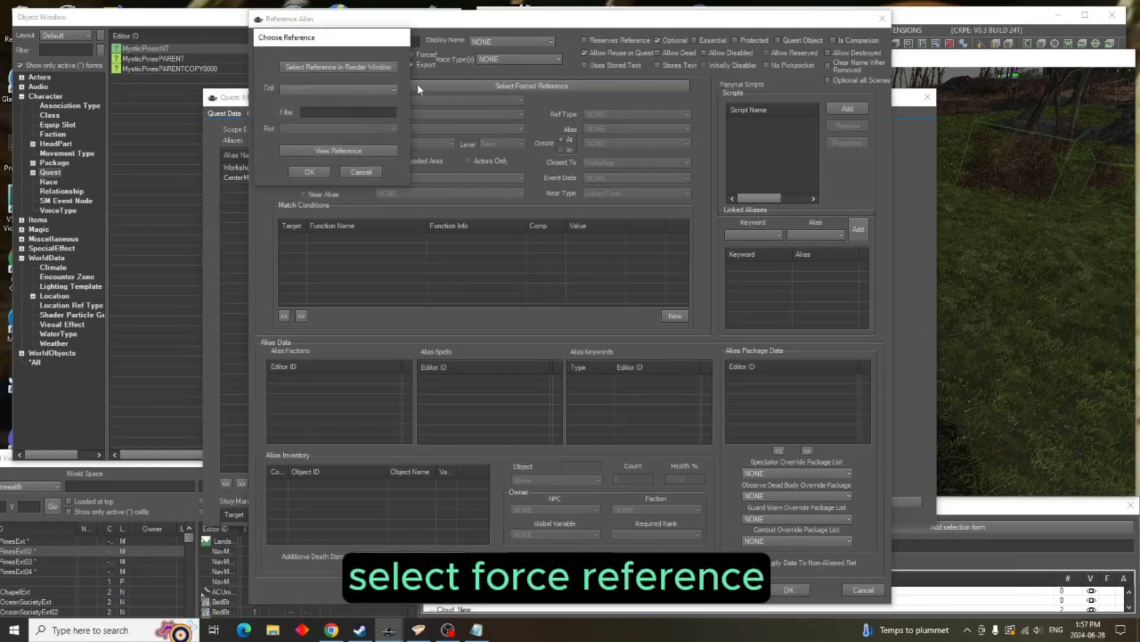
click(359, 68)
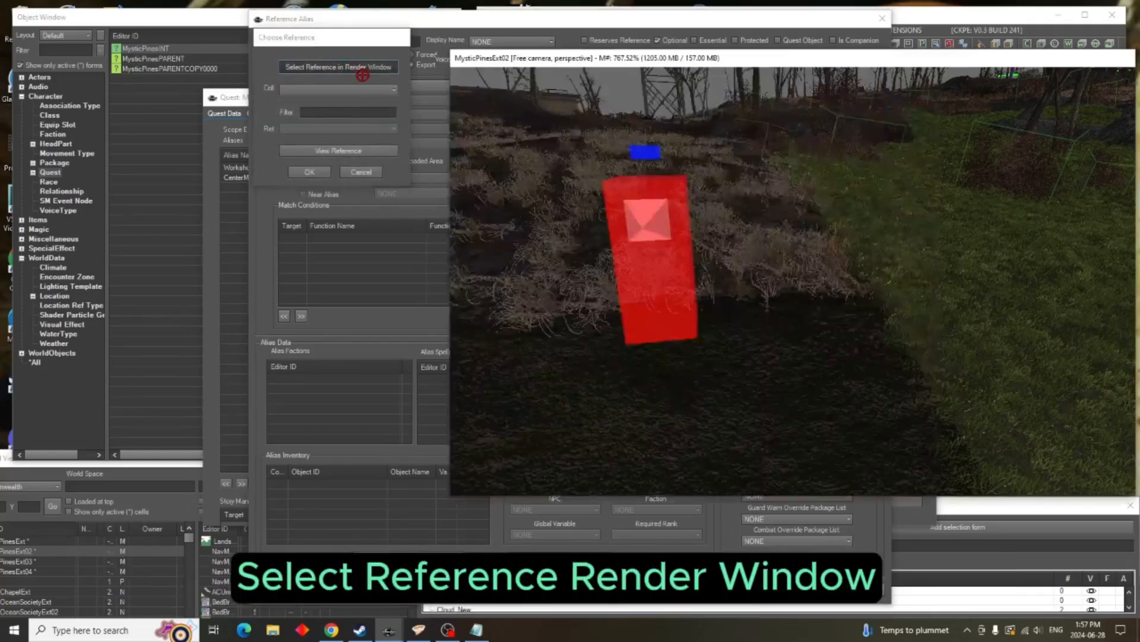
double_click(621, 212)
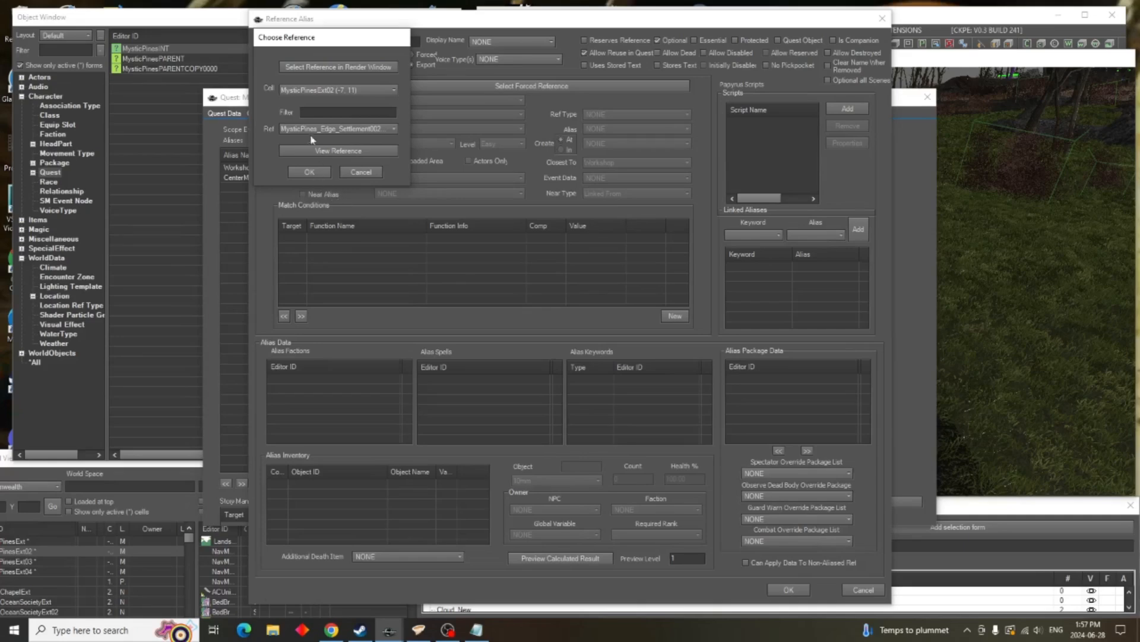
click(314, 172)
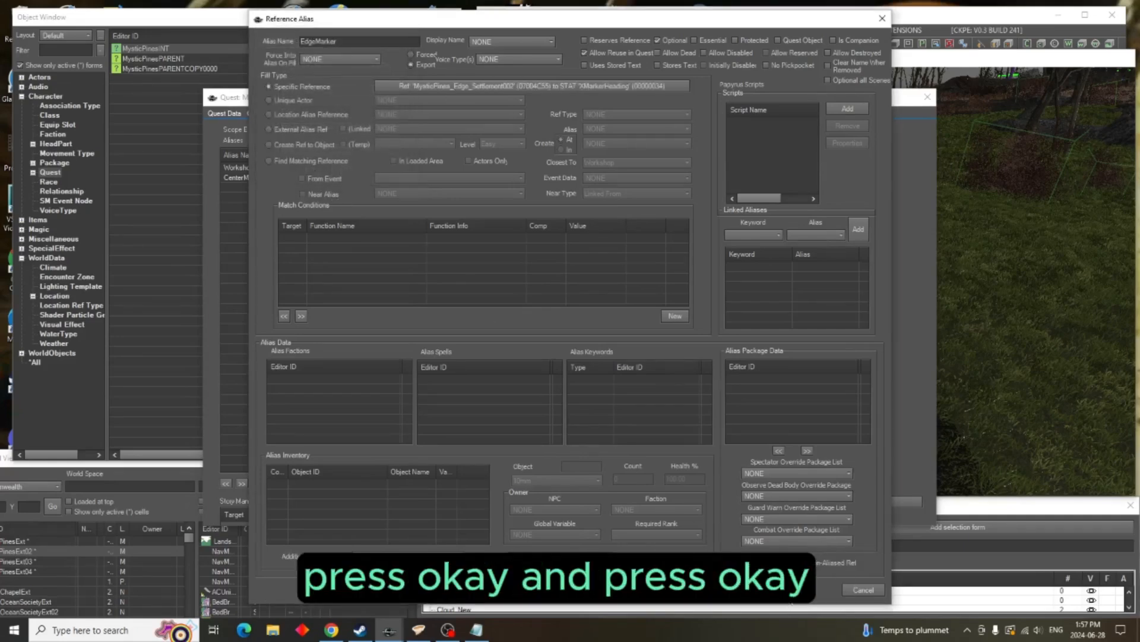
click(791, 589)
Locate the settlement's green map marker above the glass dome and bring it into close view
click(1029, 371)
middle_drag(1031, 374, 1032, 349)
scroll(705, 347, up, 3)
scroll(983, 364, down, 3)
scroll(1036, 349, down, 3)
scroll(891, 333, up, 3)
middle_drag(882, 344, 915, 385)
scroll(766, 345, down, 3)
scroll(830, 370, up, 4)
scroll(829, 370, down, 5)
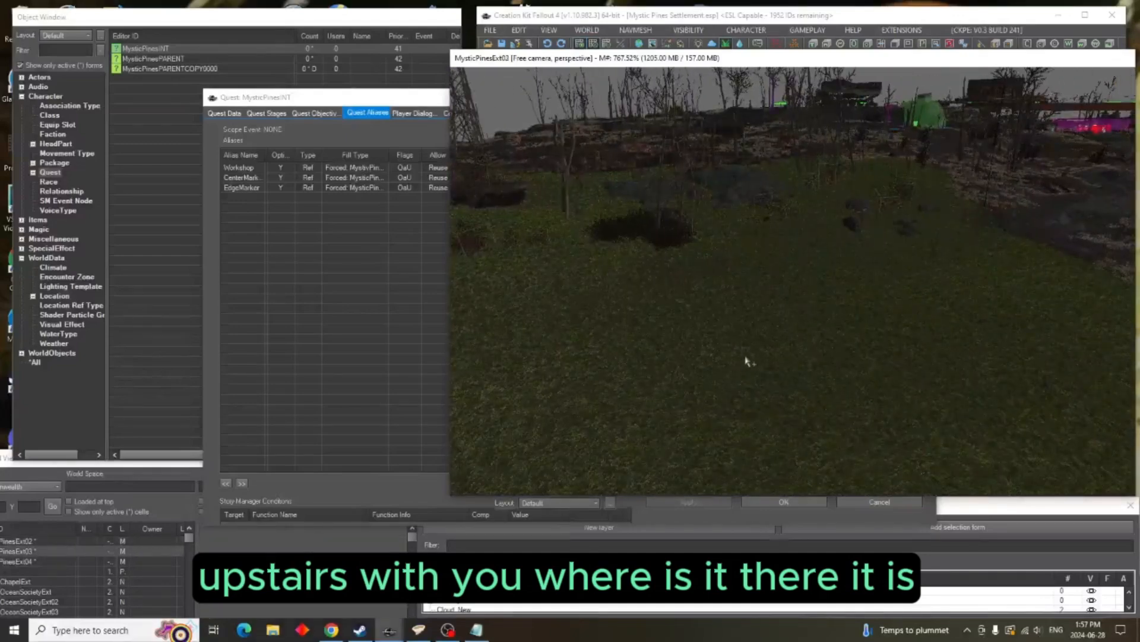
middle_drag(713, 357, 835, 331)
scroll(797, 296, down, 4)
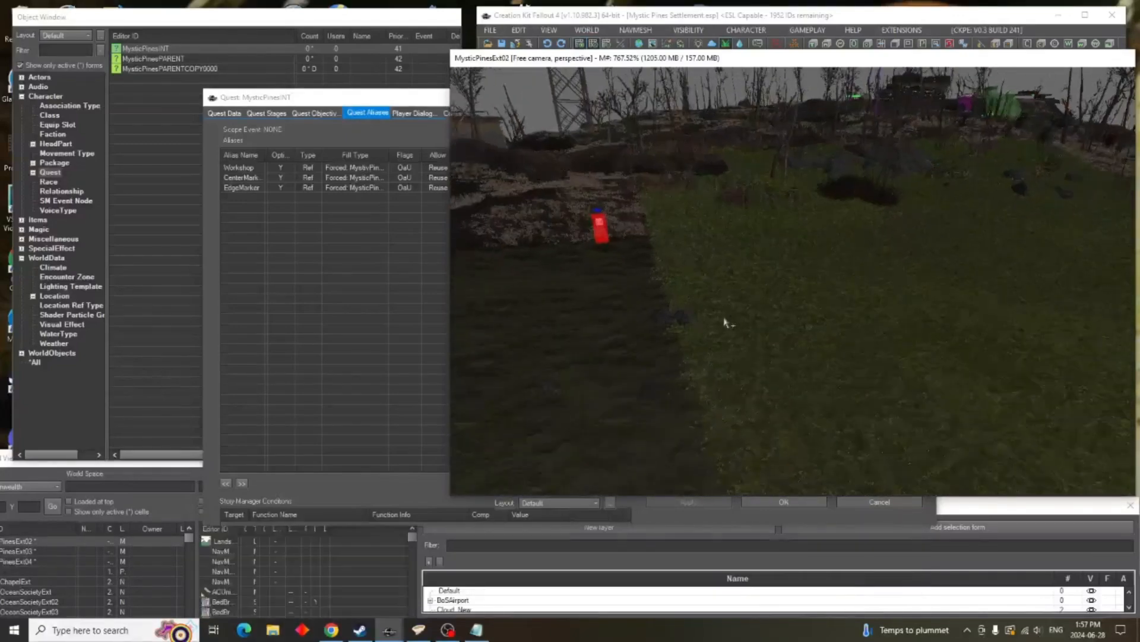
middle_drag(594, 341, 864, 306)
scroll(730, 316, down, 2)
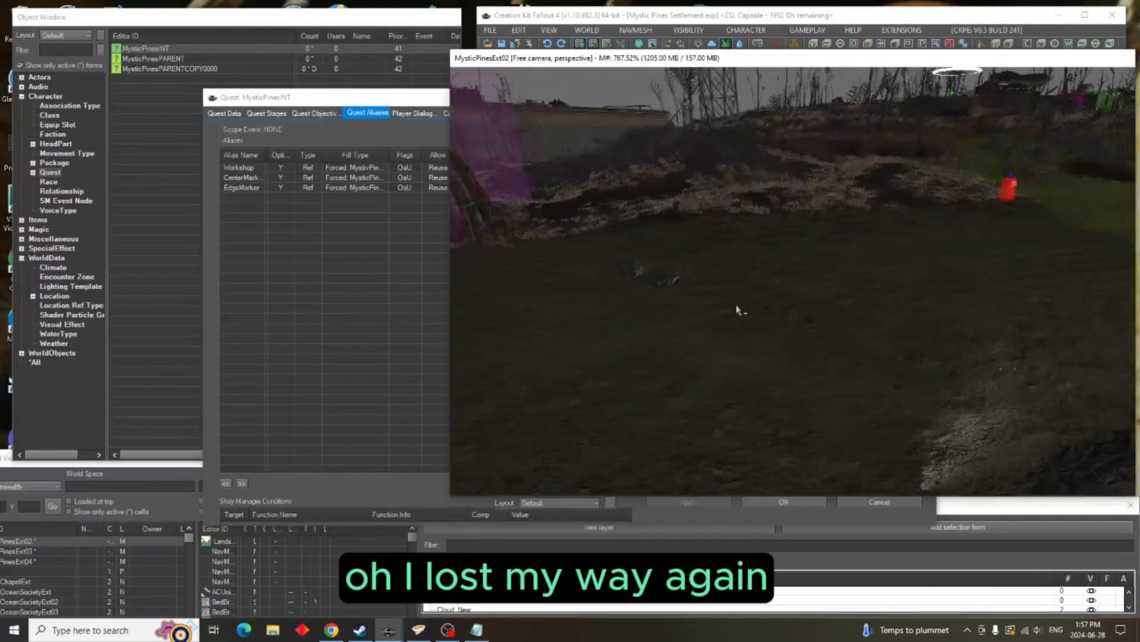
scroll(730, 316, down, 5)
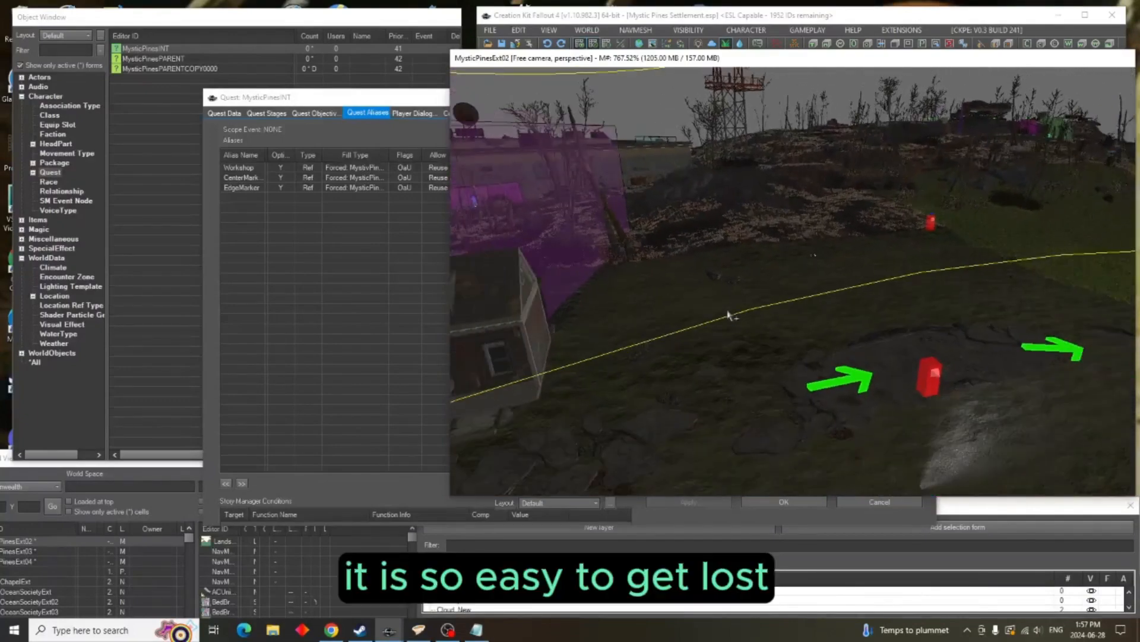
scroll(729, 323, down, 8)
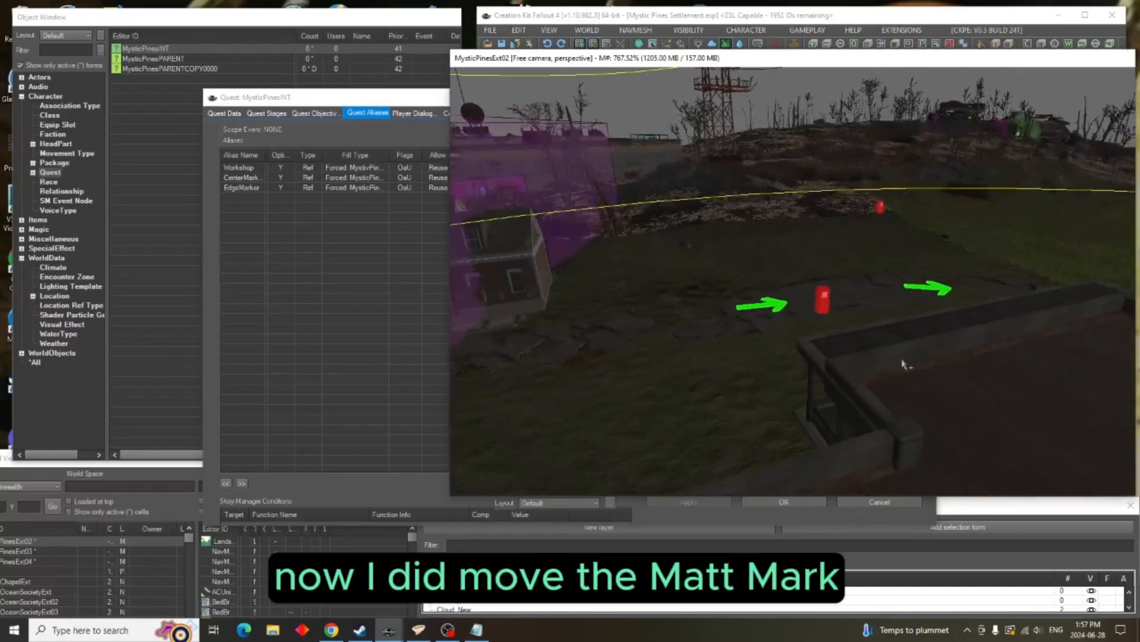
scroll(869, 350, down, 8)
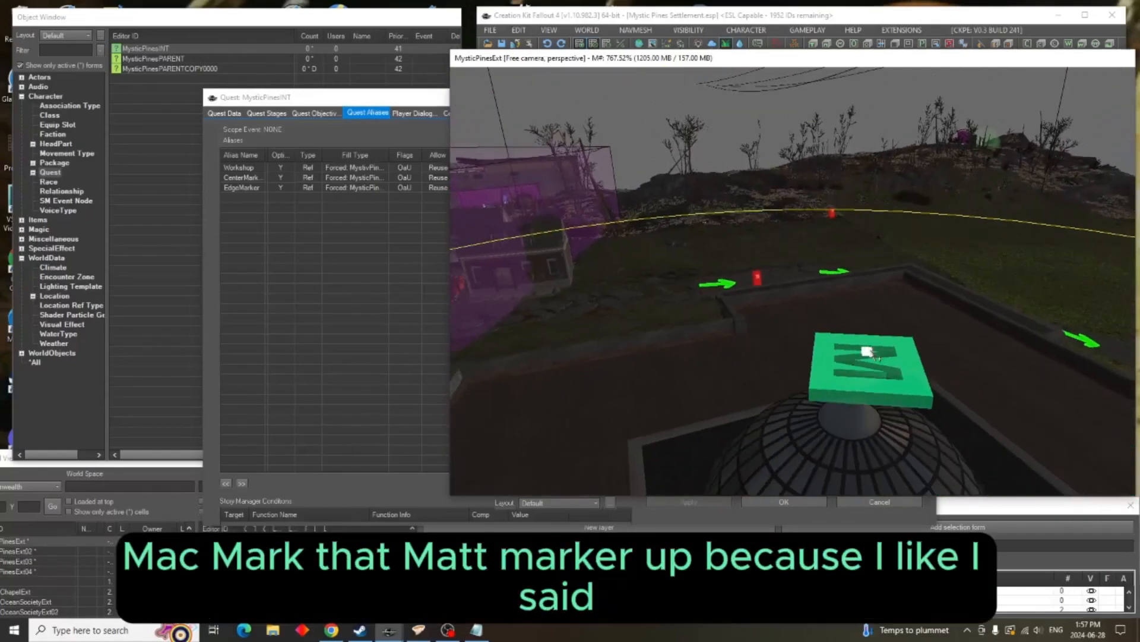
scroll(870, 342, up, 3)
middle_drag(867, 333, 861, 323)
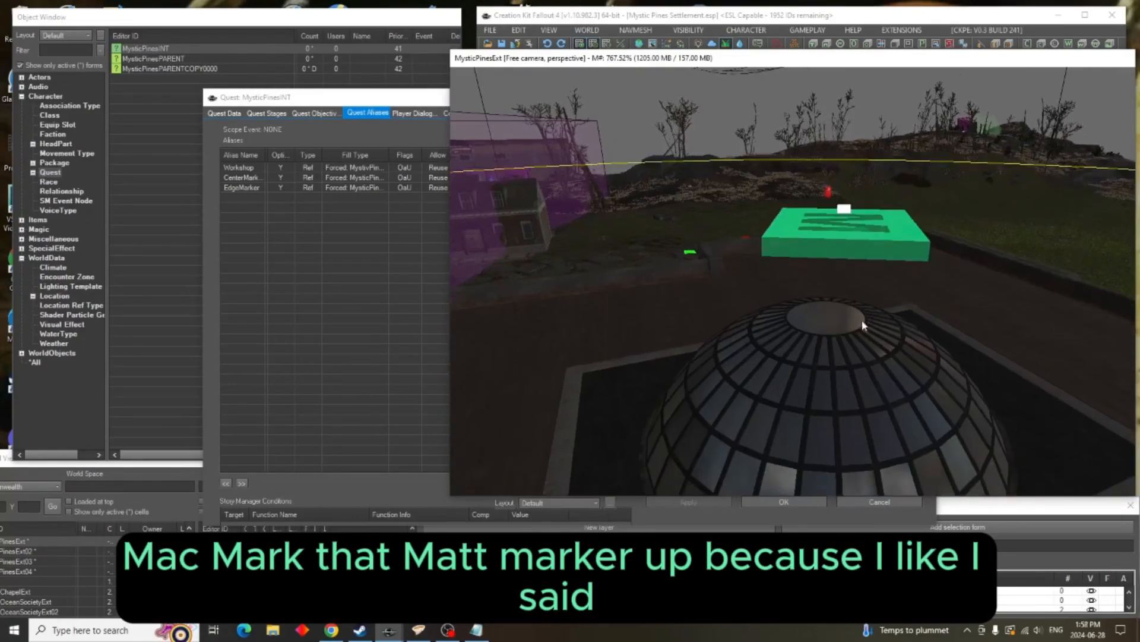
scroll(916, 341, down, 1)
scroll(949, 356, up, 2)
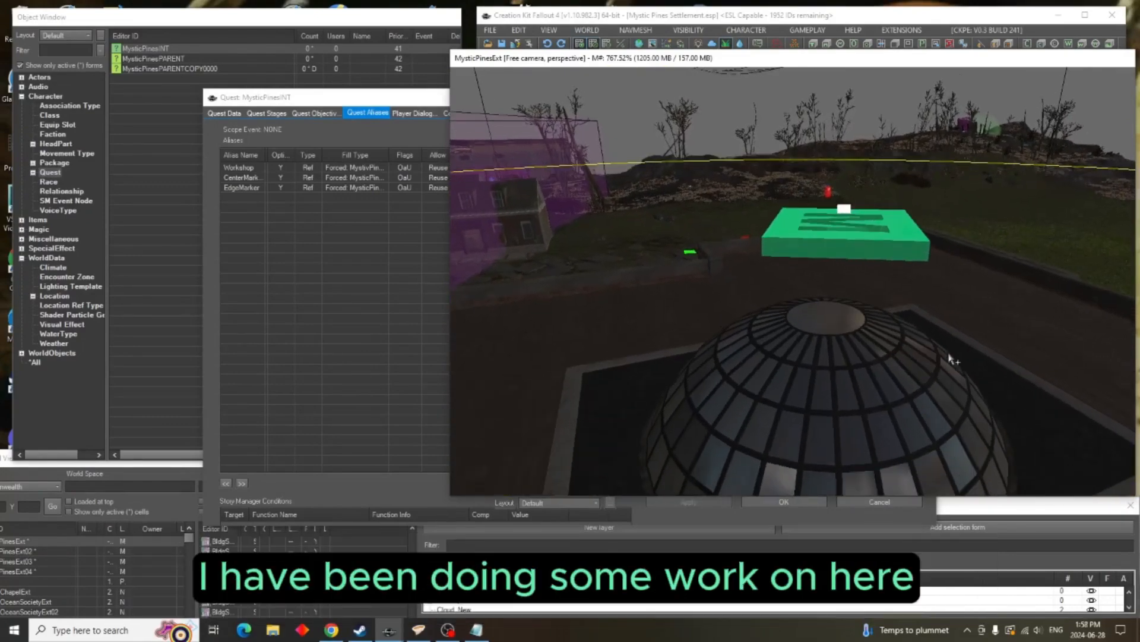
scroll(845, 315, up, 2)
middle_drag(845, 316, 841, 330)
Add a reference alias named MapMarker to the MysticPinesINT quest, with Optional and Allow Reuse in Quest enabled
right_click(359, 299)
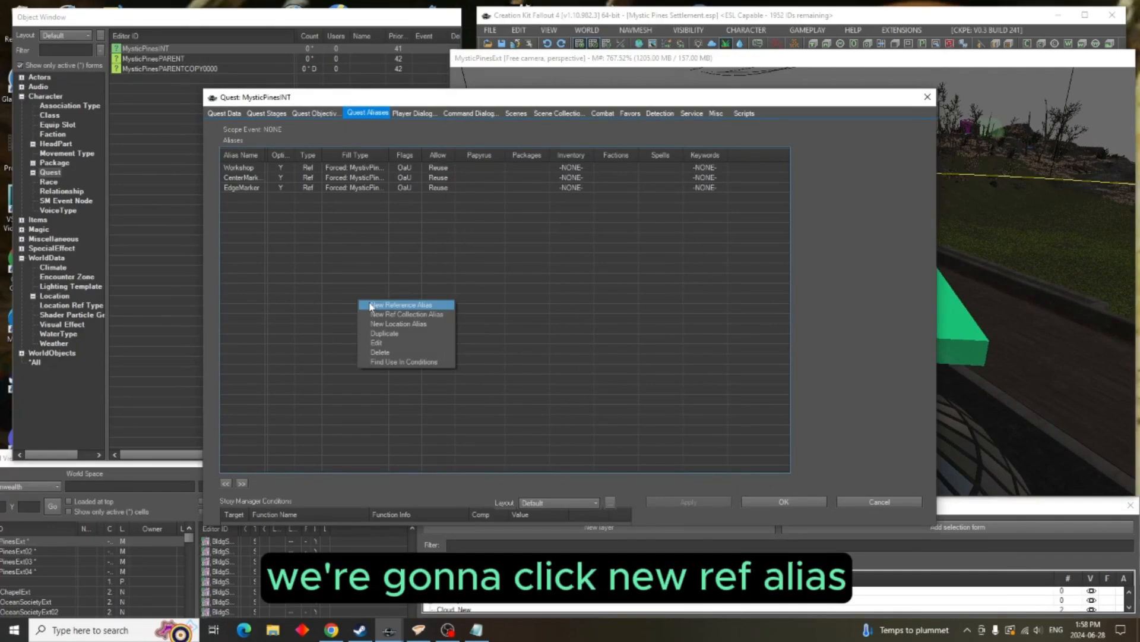
click(371, 305)
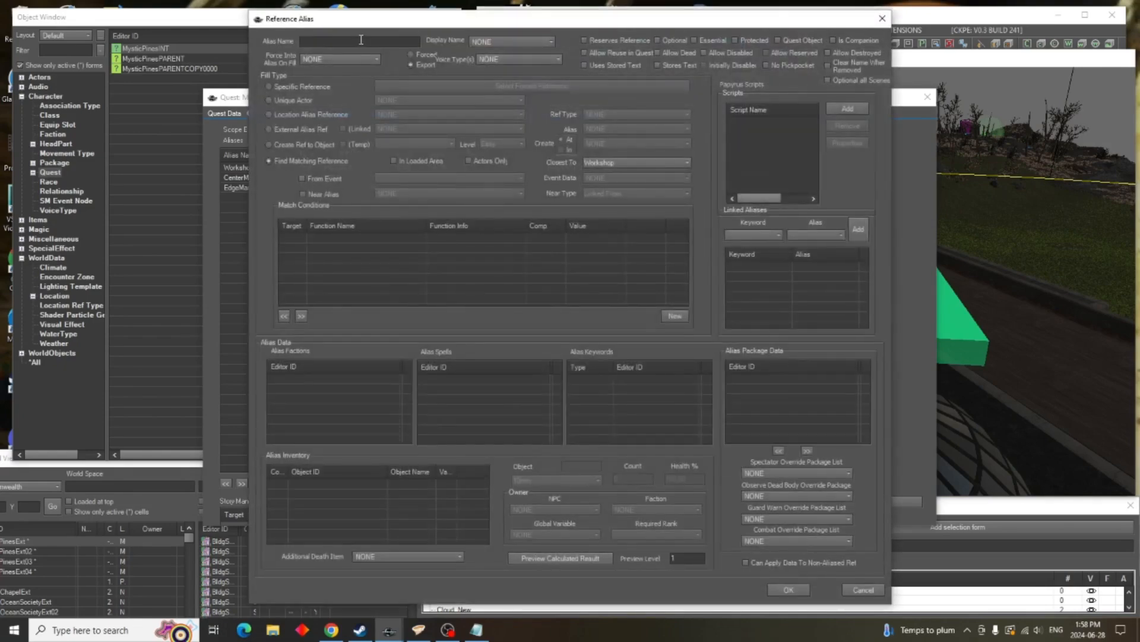
click(360, 41)
text(MapMa)
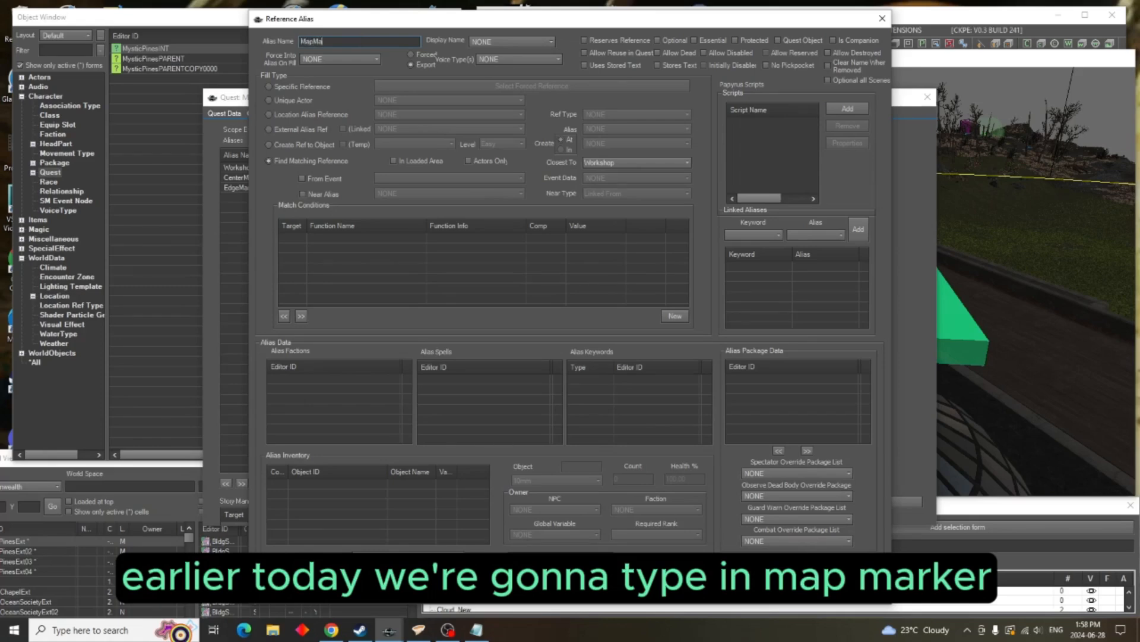
text(rker)
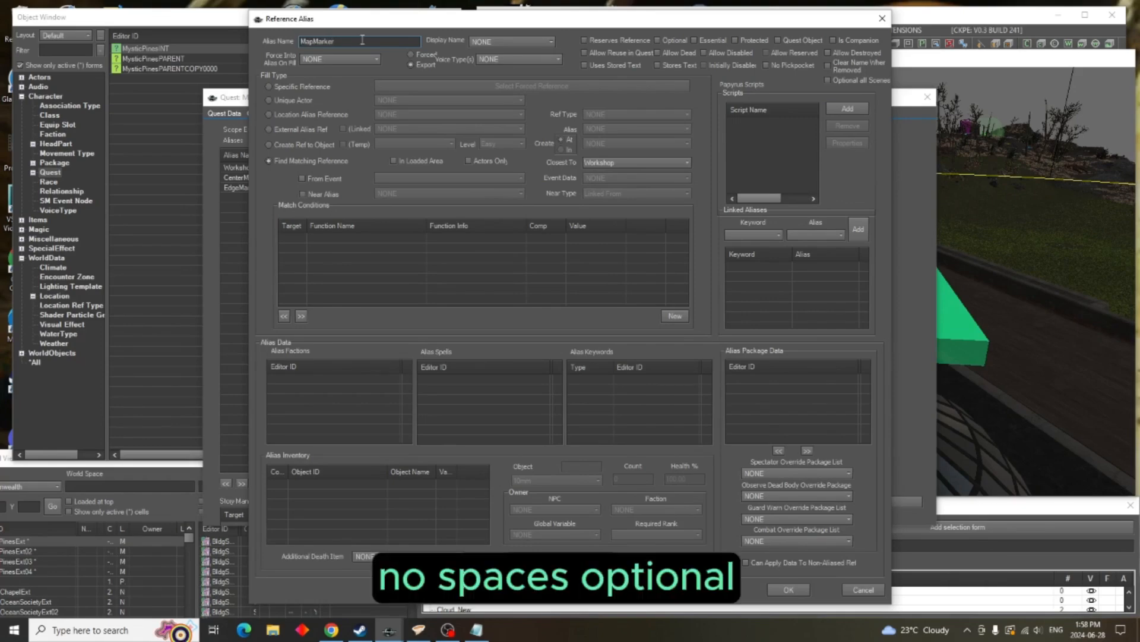
click(659, 41)
click(615, 53)
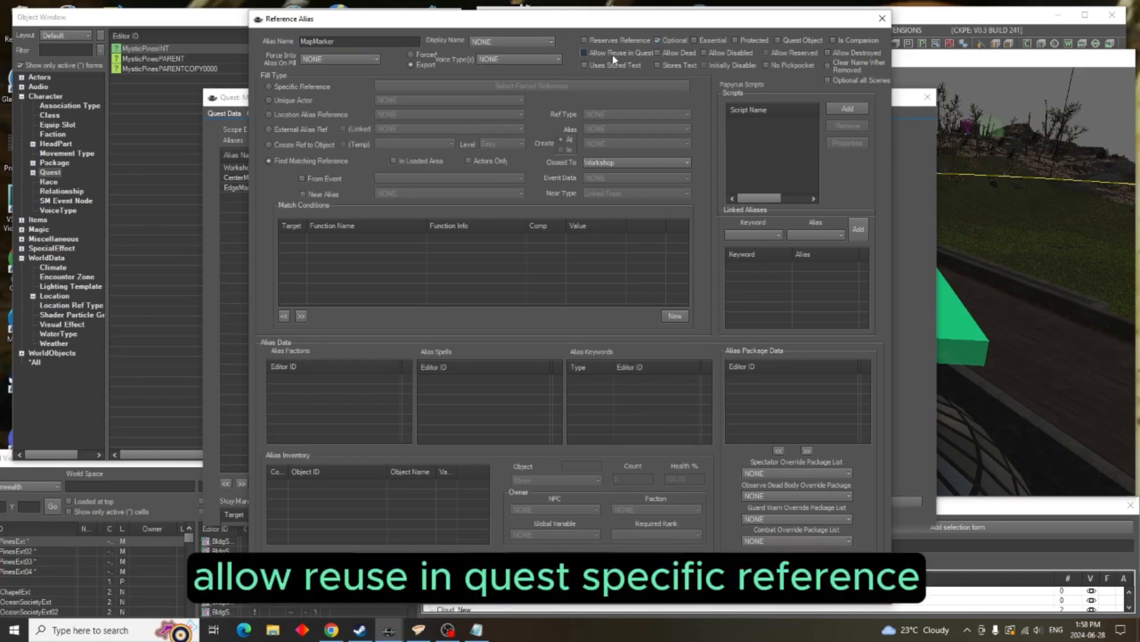
Fill the MapMarker alias with a specific reference to the green MysticPinesMapMarker picked in the render view, and accept the alias
click(302, 86)
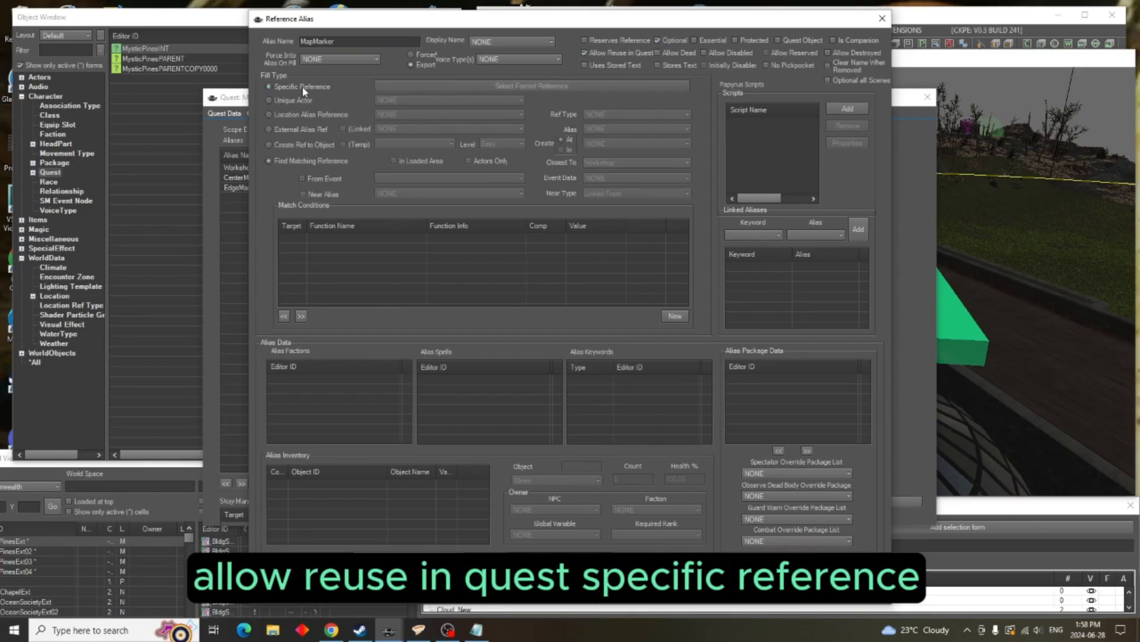
click(463, 86)
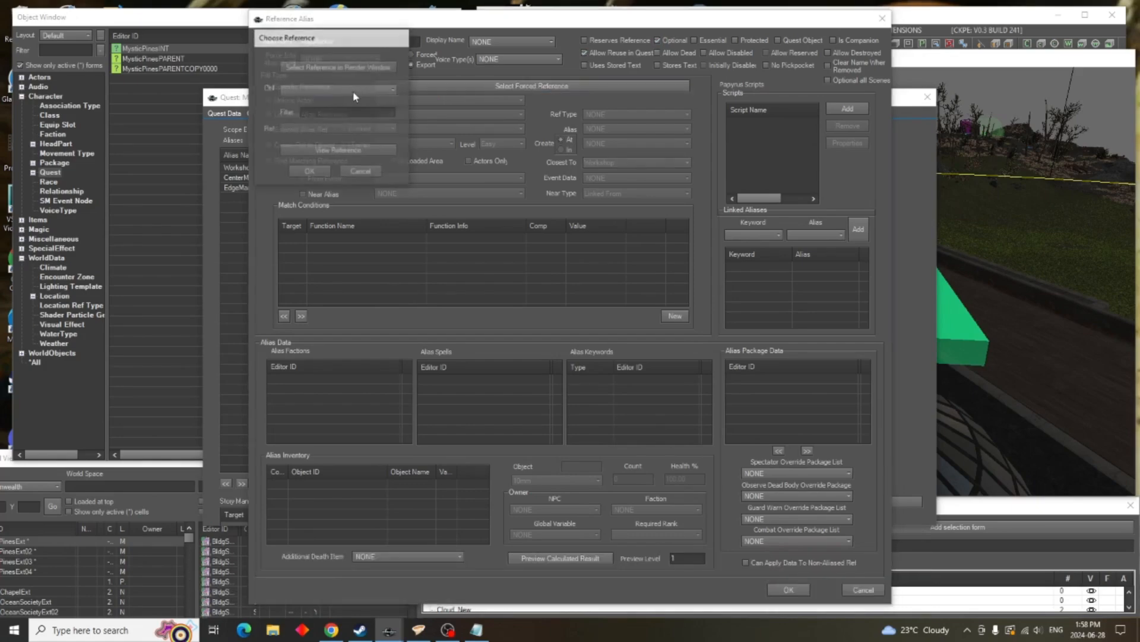
click(326, 69)
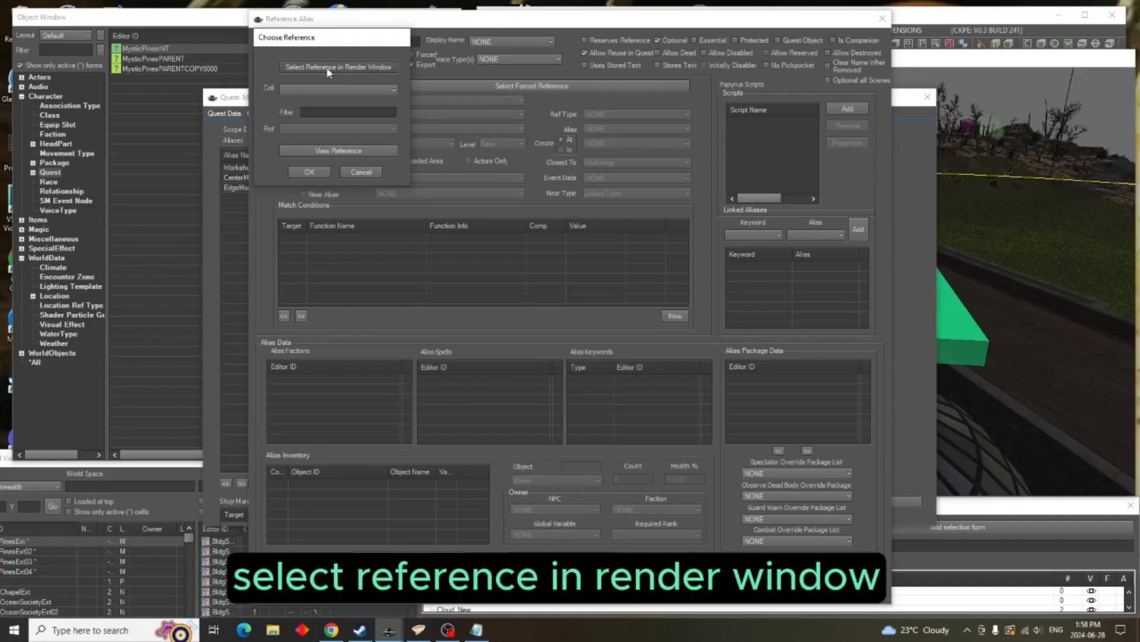
double_click(804, 335)
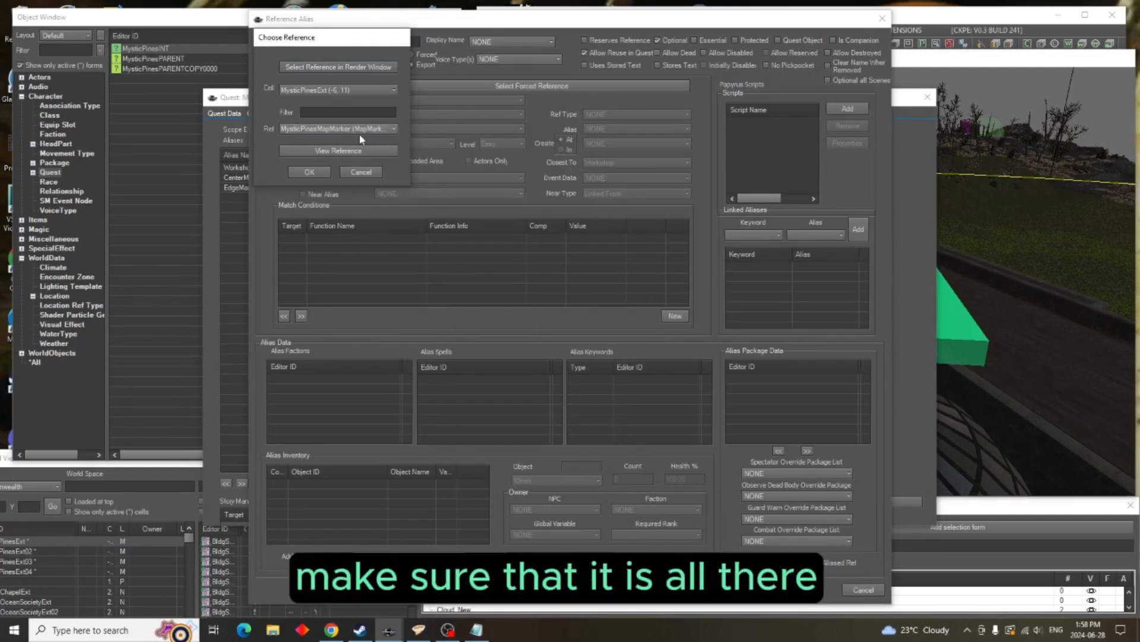
click(309, 171)
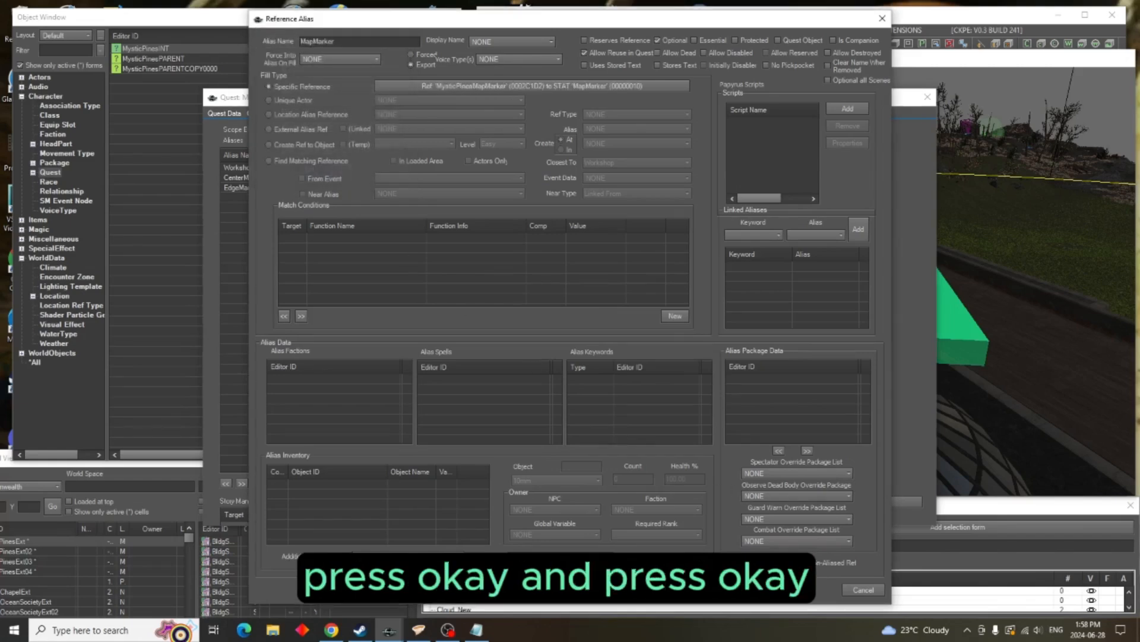
click(793, 590)
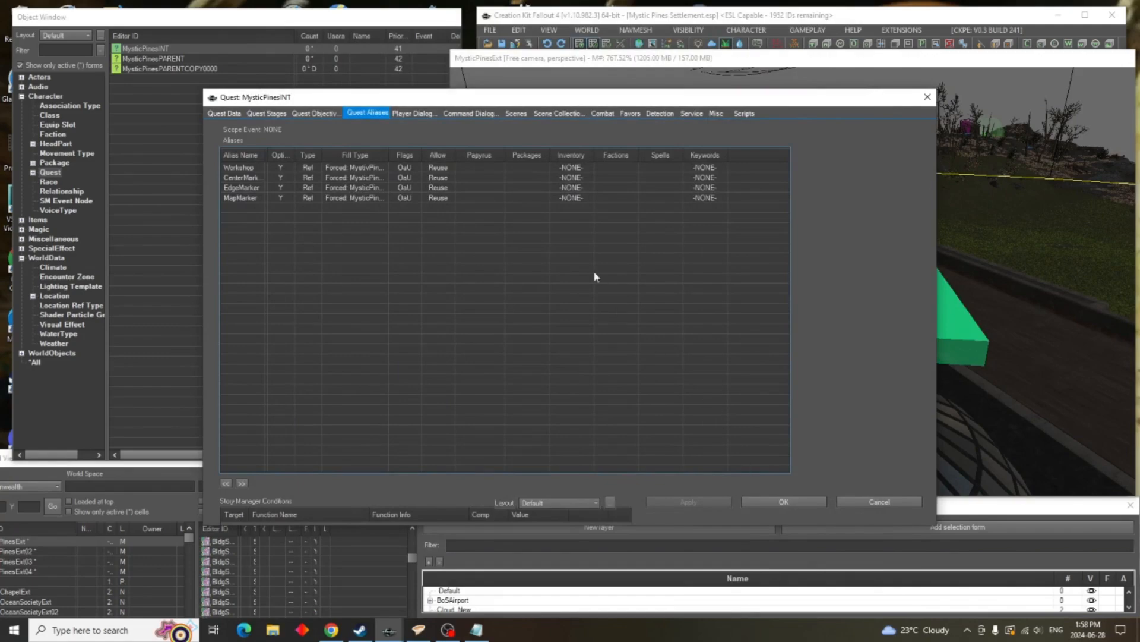
Add a reference collection alias named SettlementChildren to the MysticPinesINT quest, leaving its other options at their defaults
right_click(538, 347)
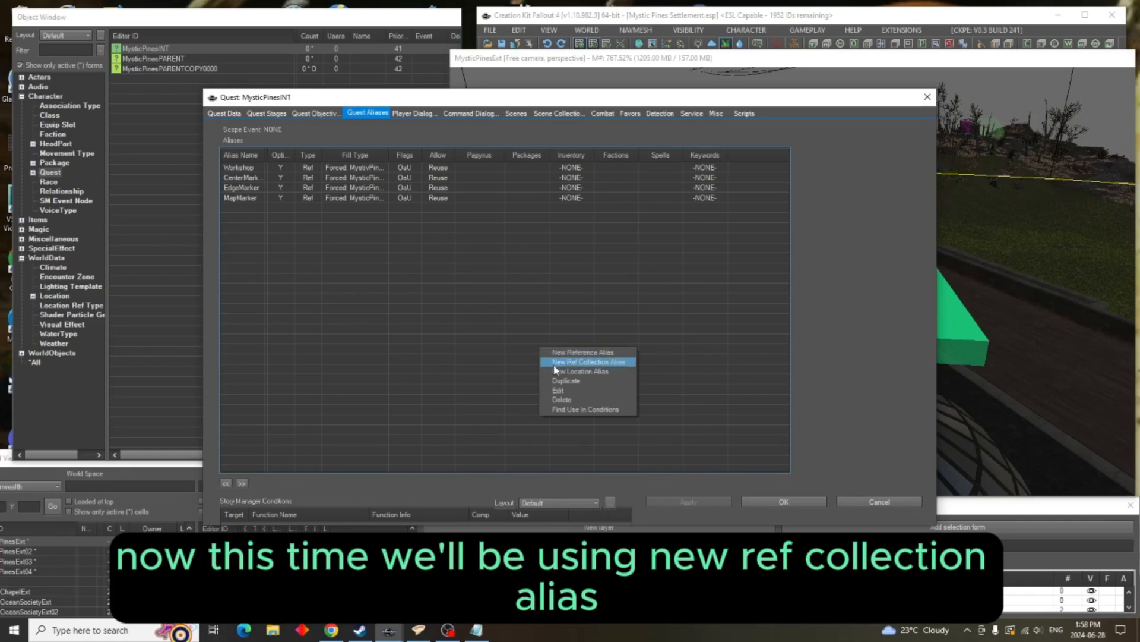
click(605, 362)
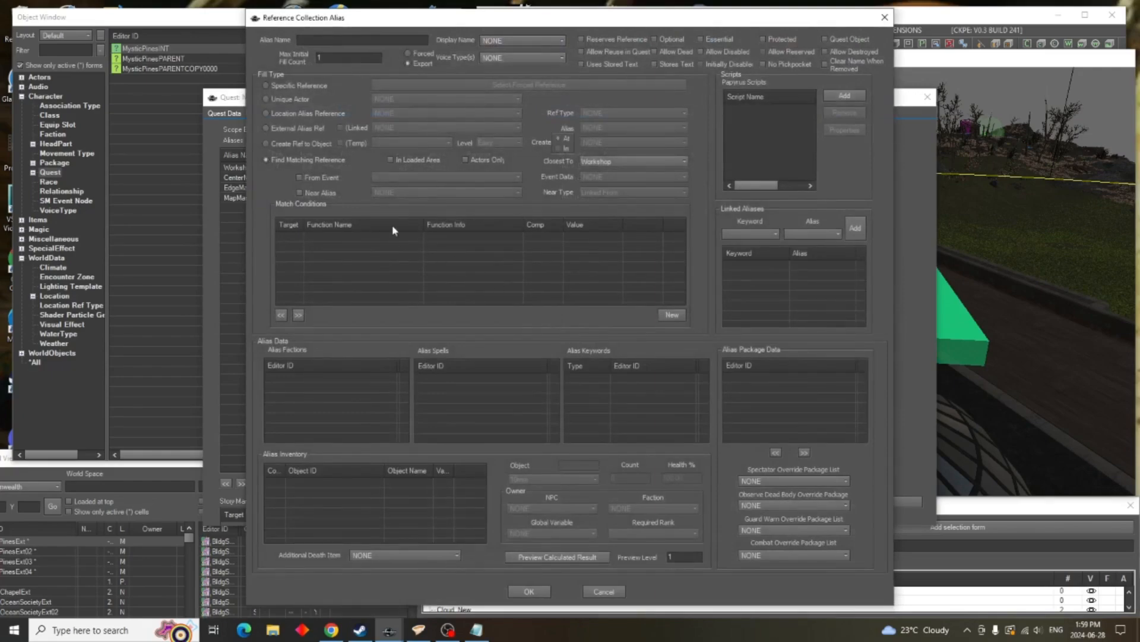
click(330, 41)
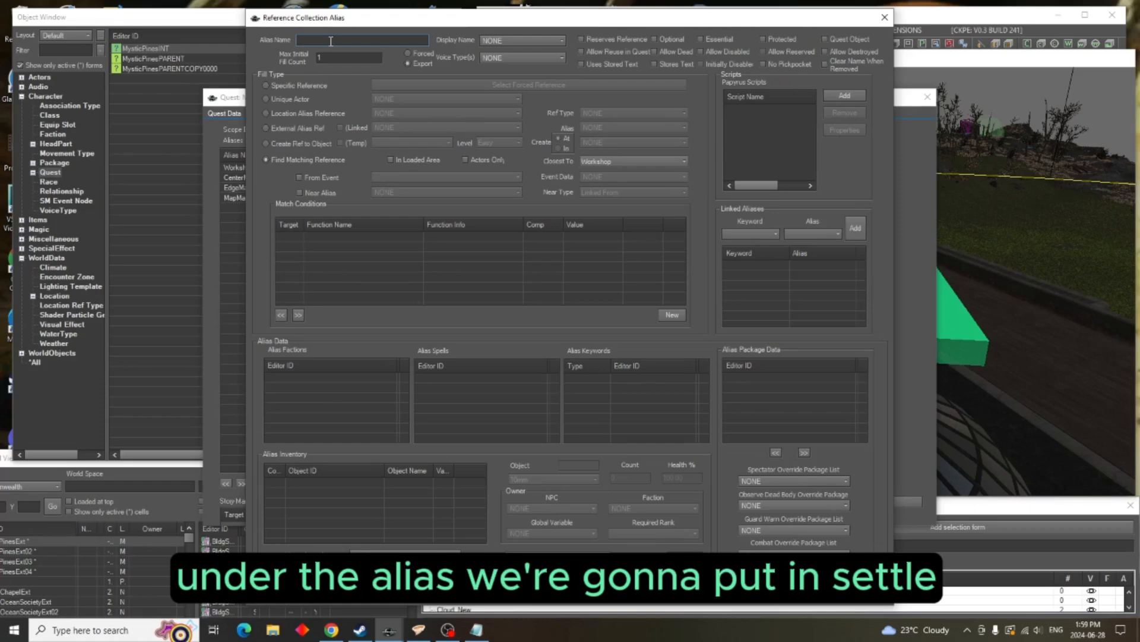
text(Settlew)
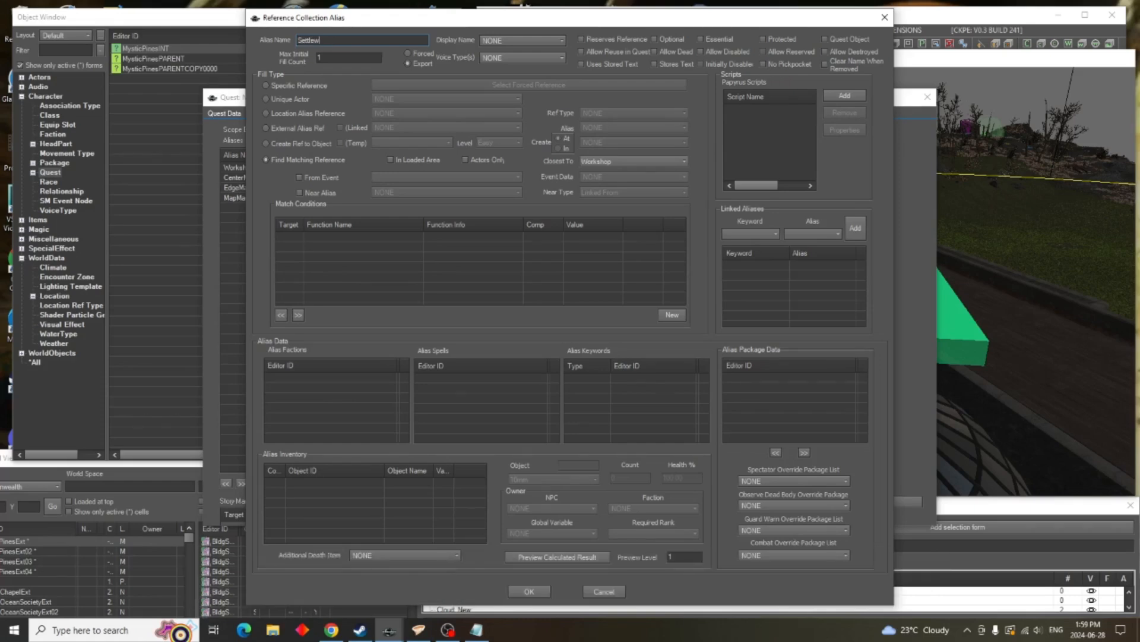
text(entChildren)
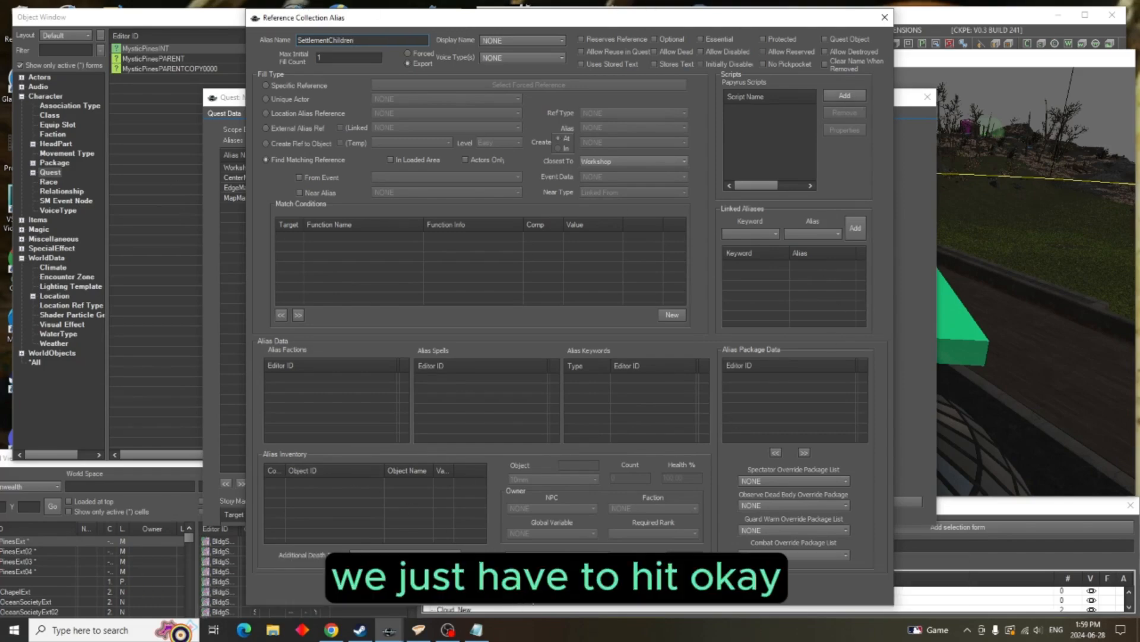
click(743, 588)
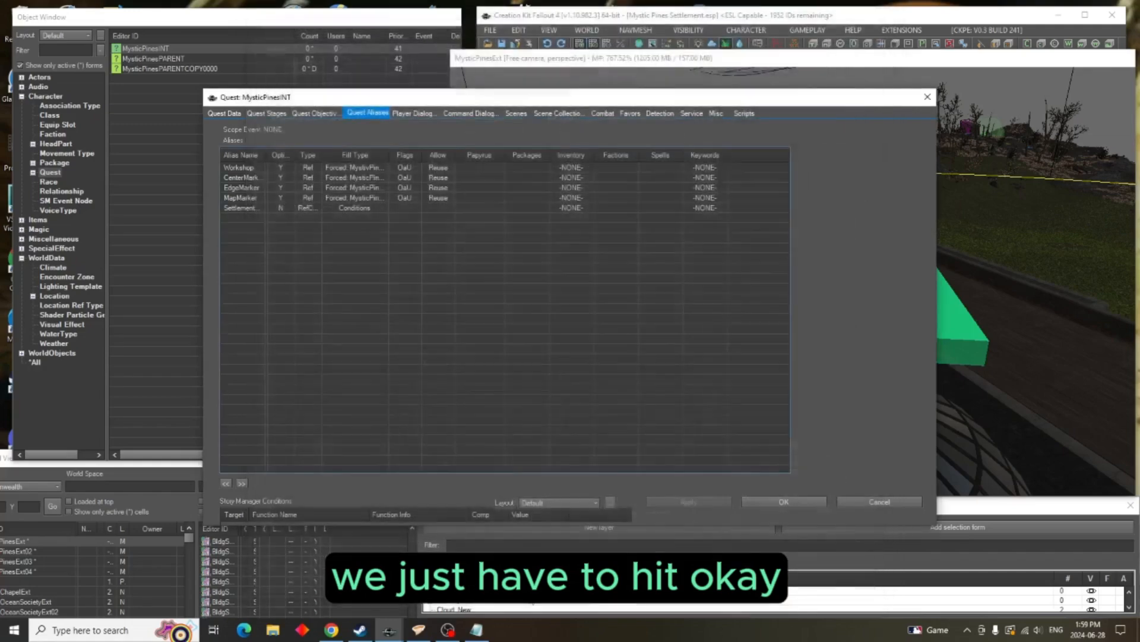
Add a reference collection alias named SettlementLeader to the MysticPinesINT quest with default options
right_click(558, 265)
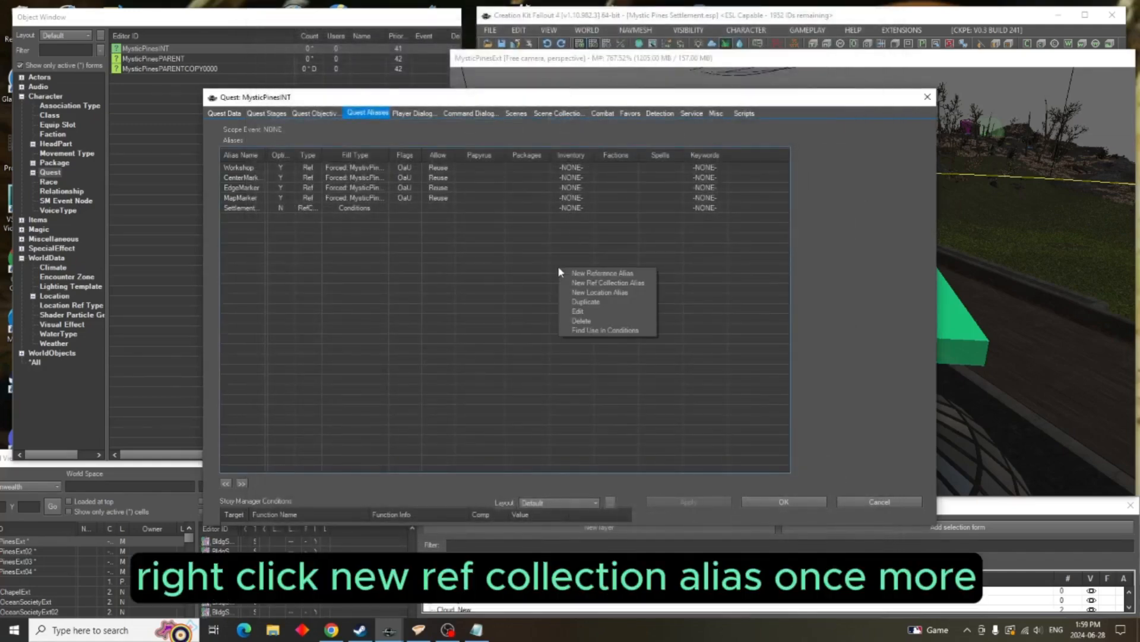
click(588, 283)
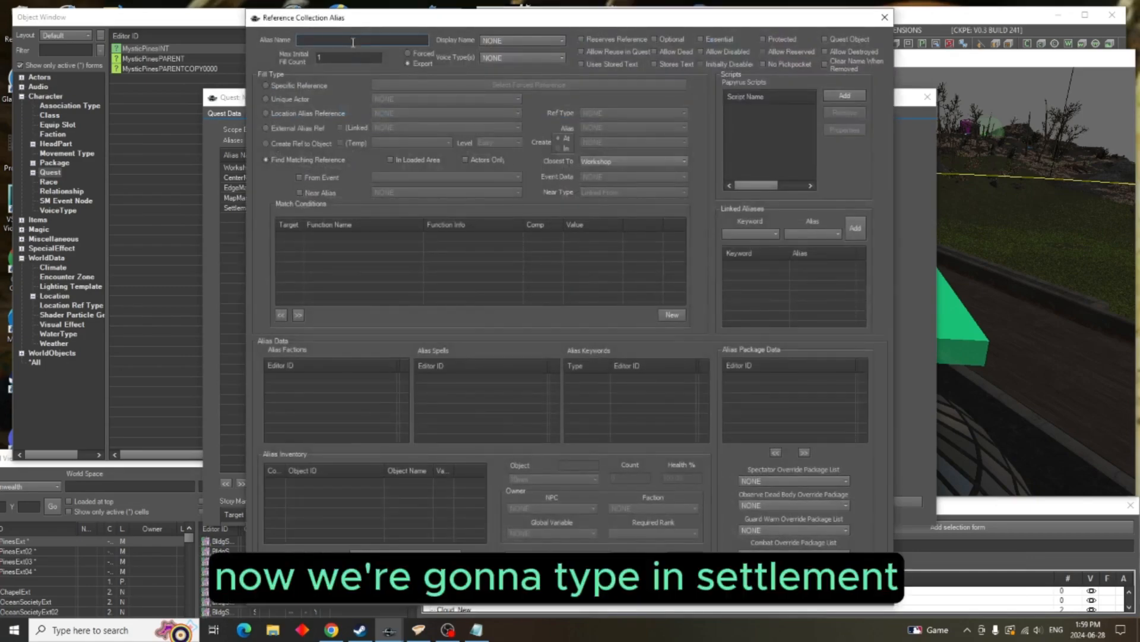
text(Settlement)
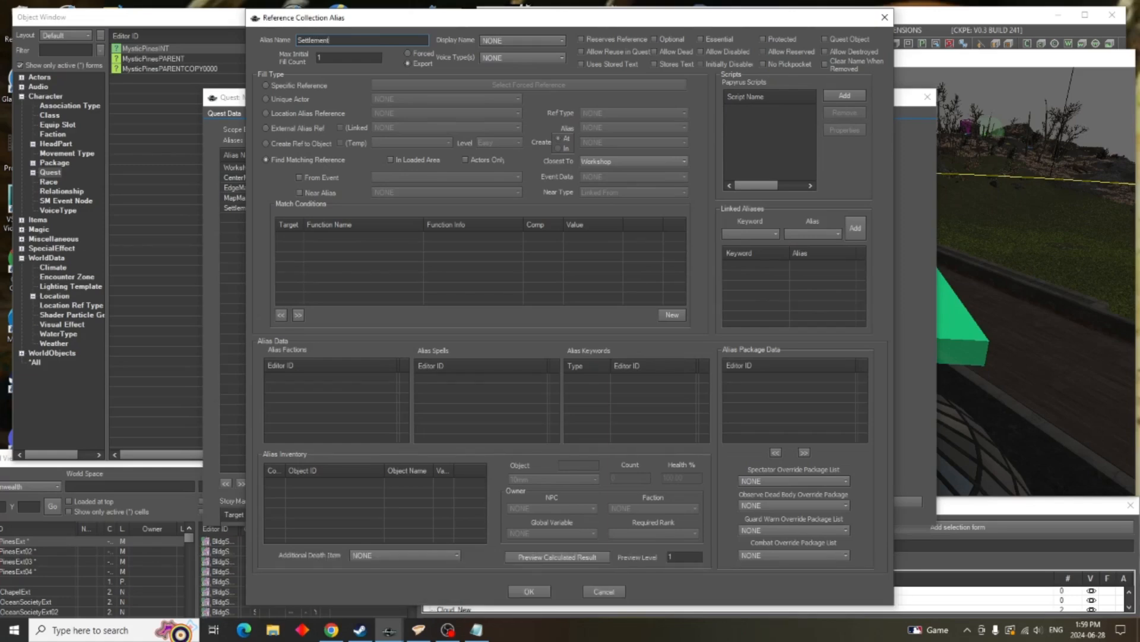
text(Leader)
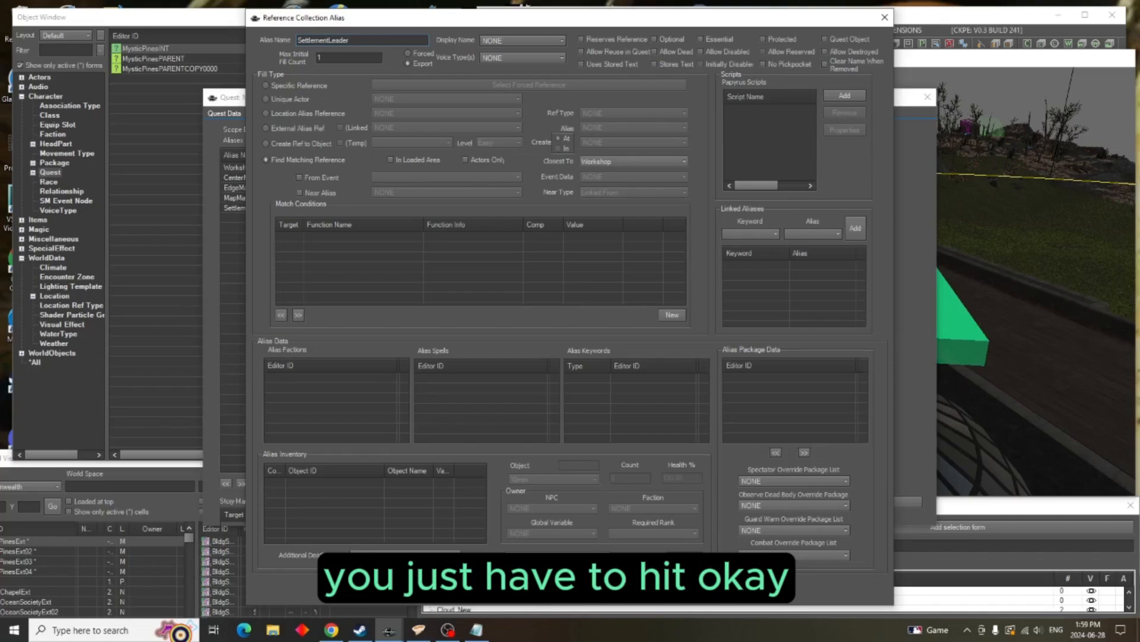
click(540, 597)
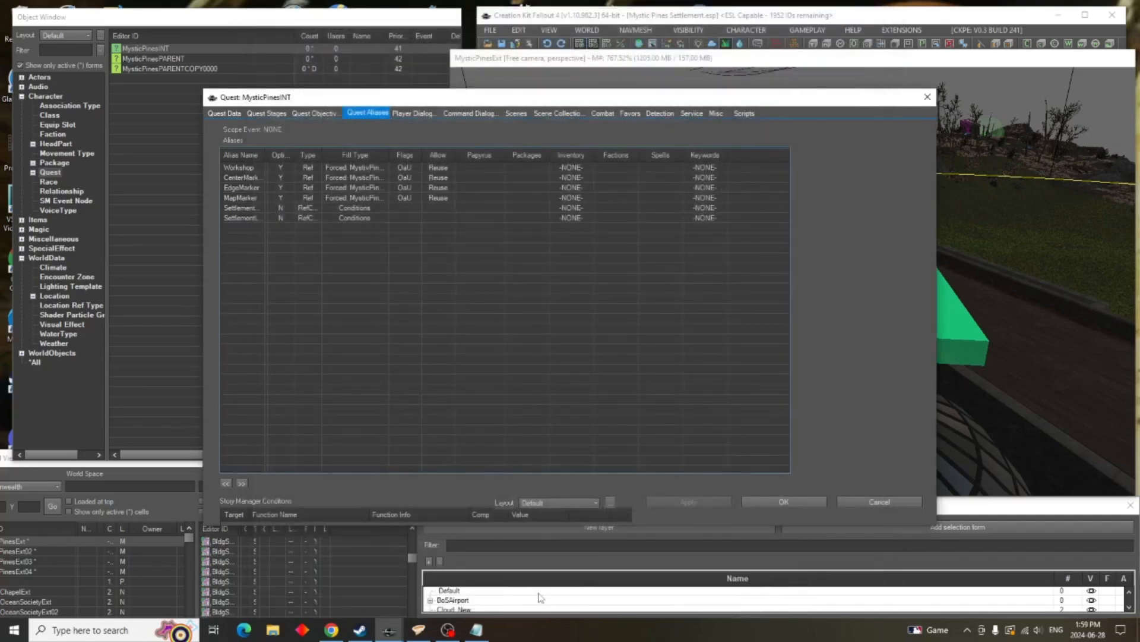
Add a reference collection alias named SettlementNPCs to the MysticPinesINT quest with default options
right_click(551, 310)
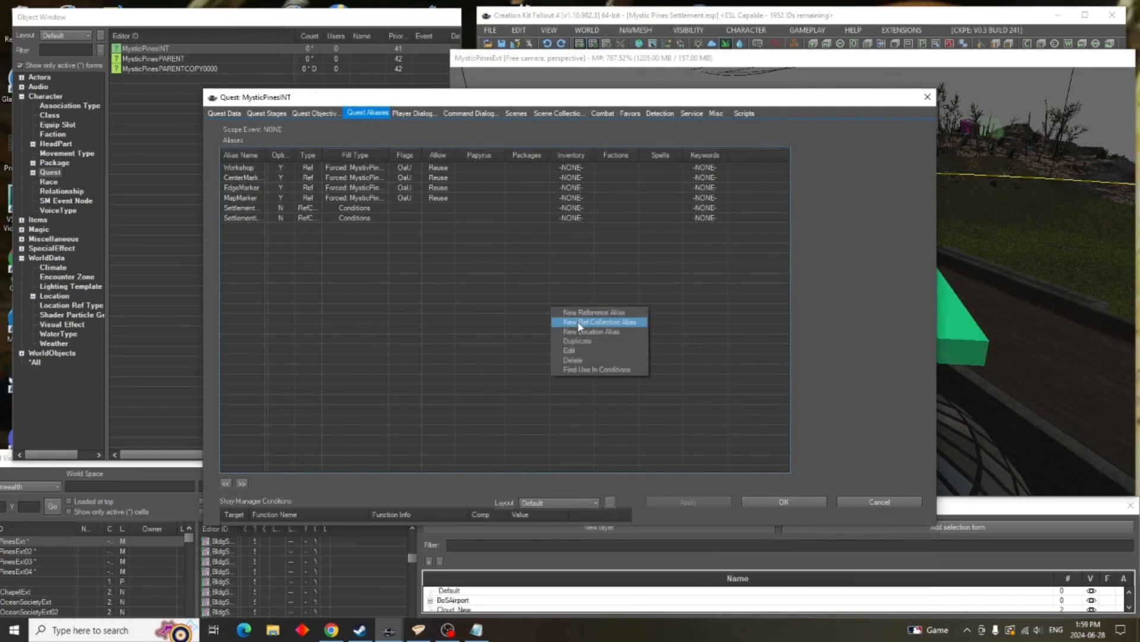
click(612, 324)
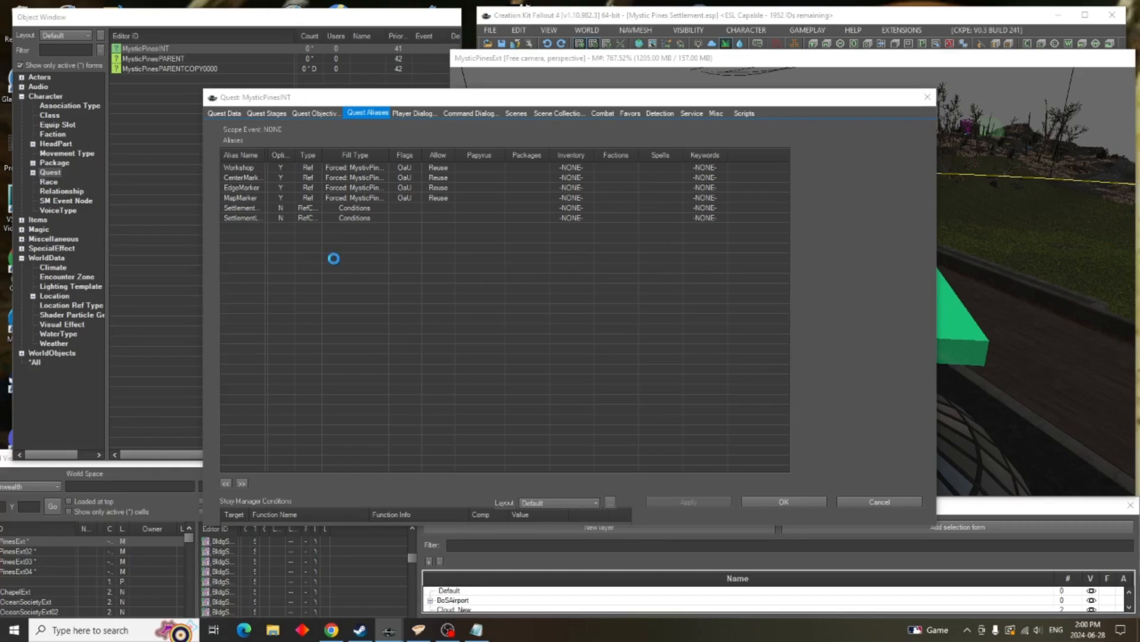
click(327, 41)
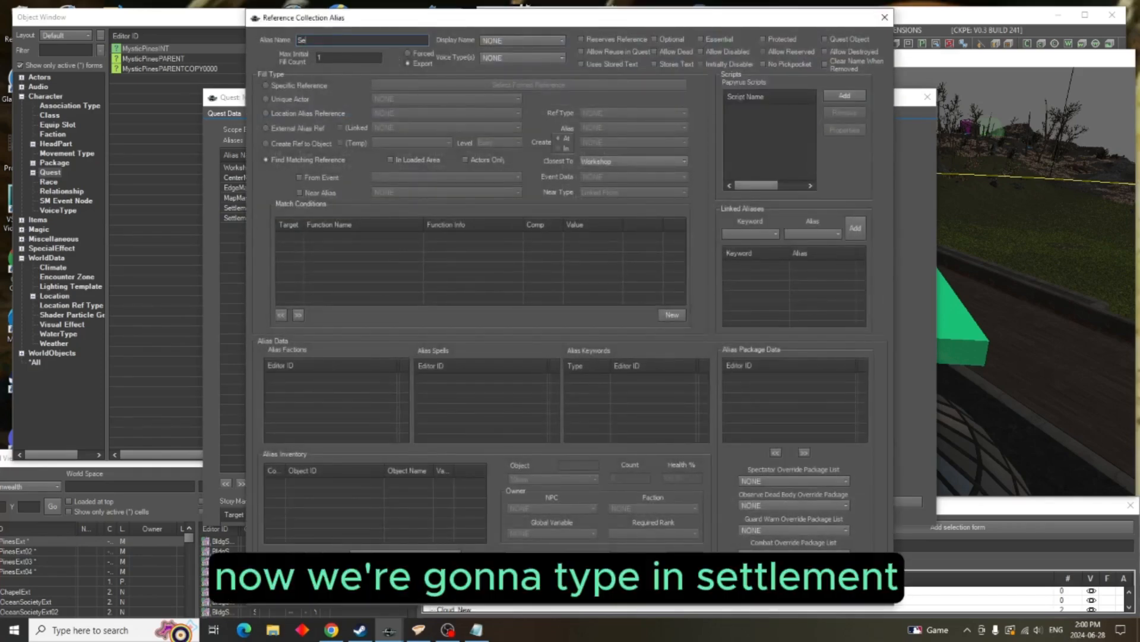
text(SettlementNPCs)
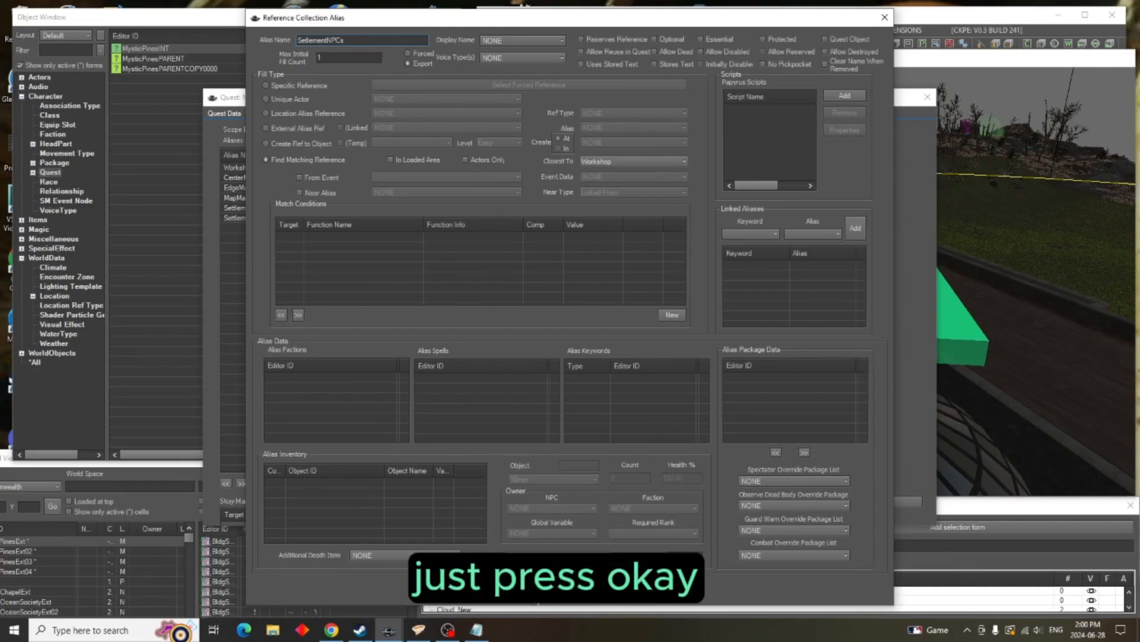
click(600, 588)
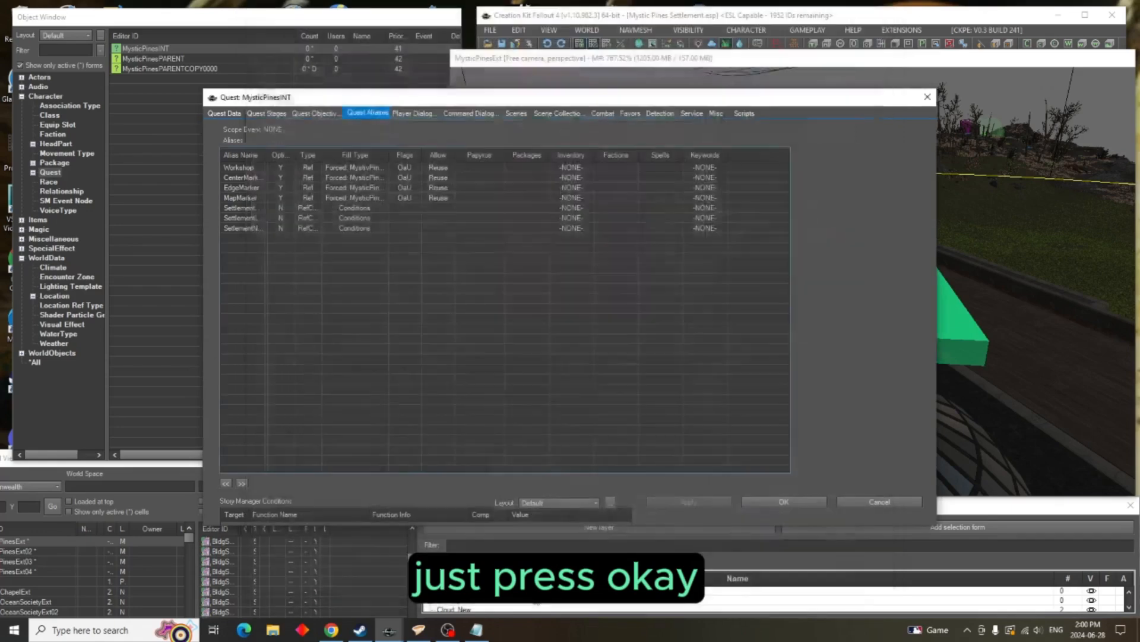
Add a reference collection alias named SettlementRobots to the MysticPinesINT quest with default options
right_click(533, 317)
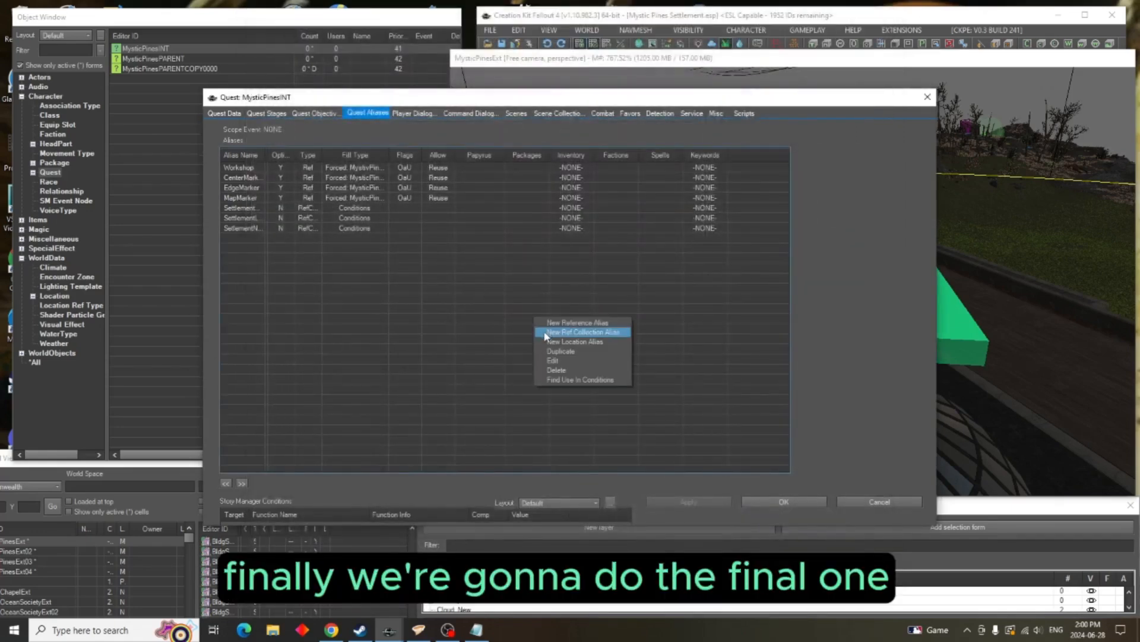
click(576, 332)
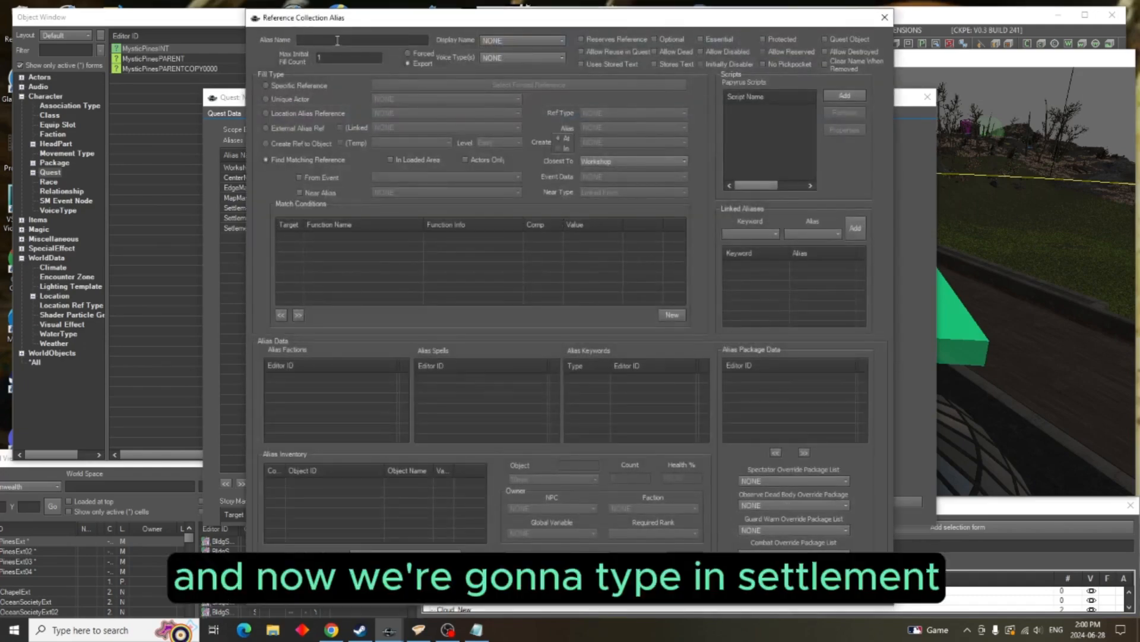
click(337, 40)
text(Settlemen)
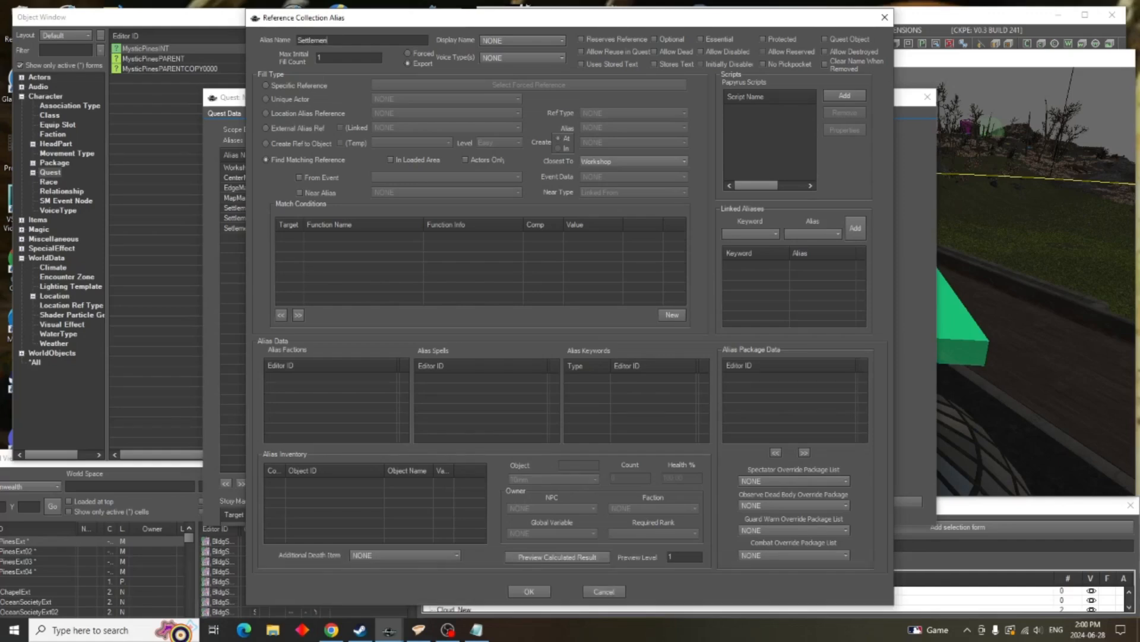
text(tR)
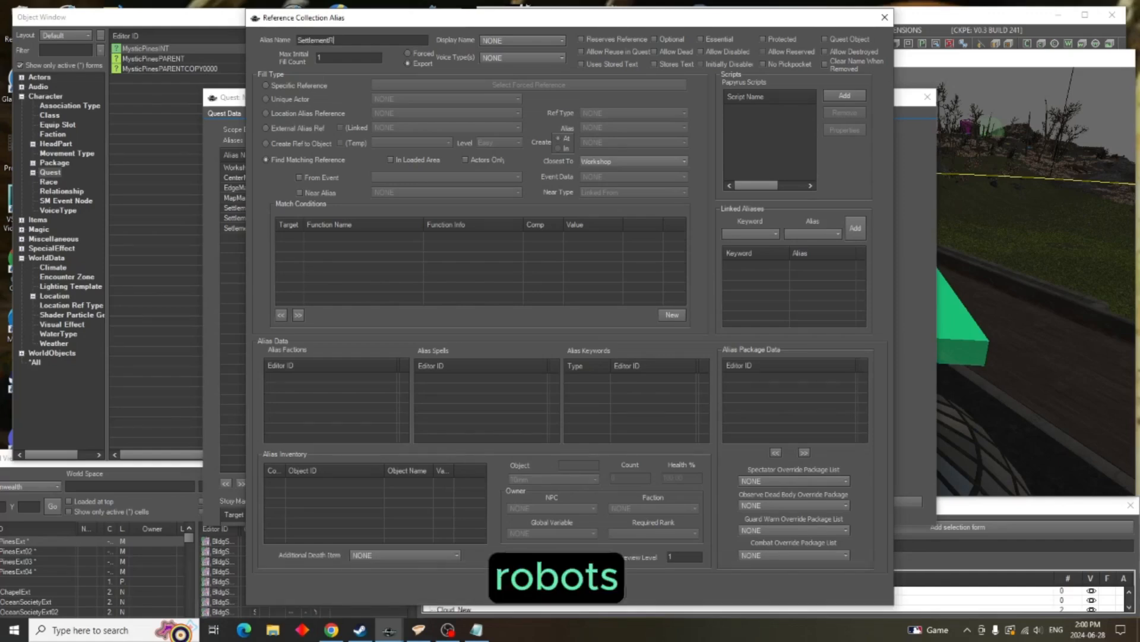
text(obots)
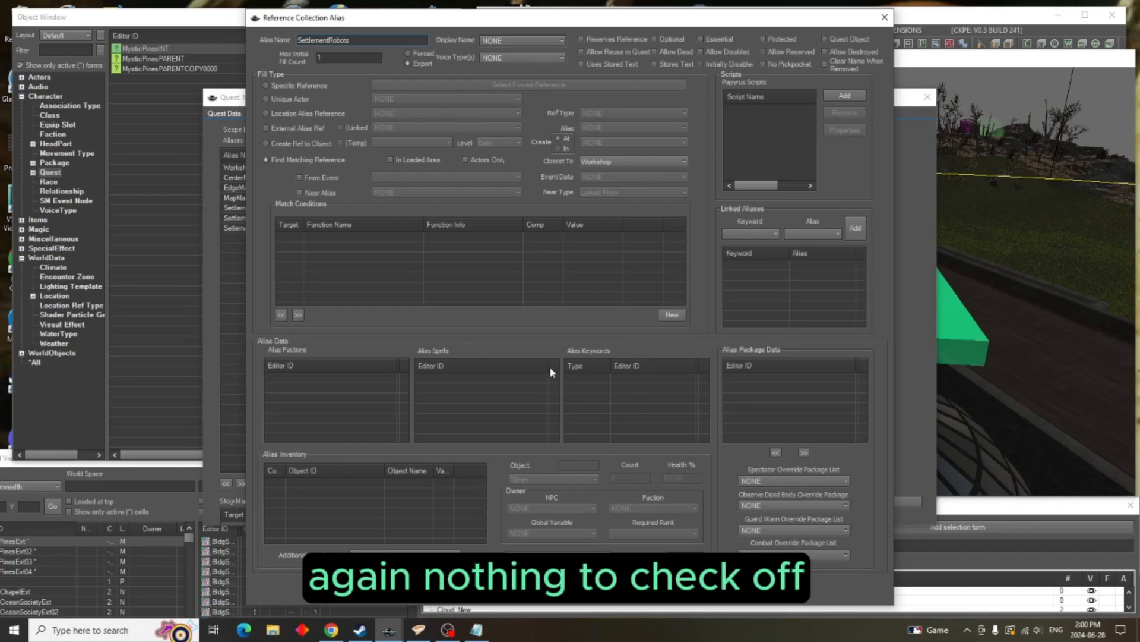
click(527, 591)
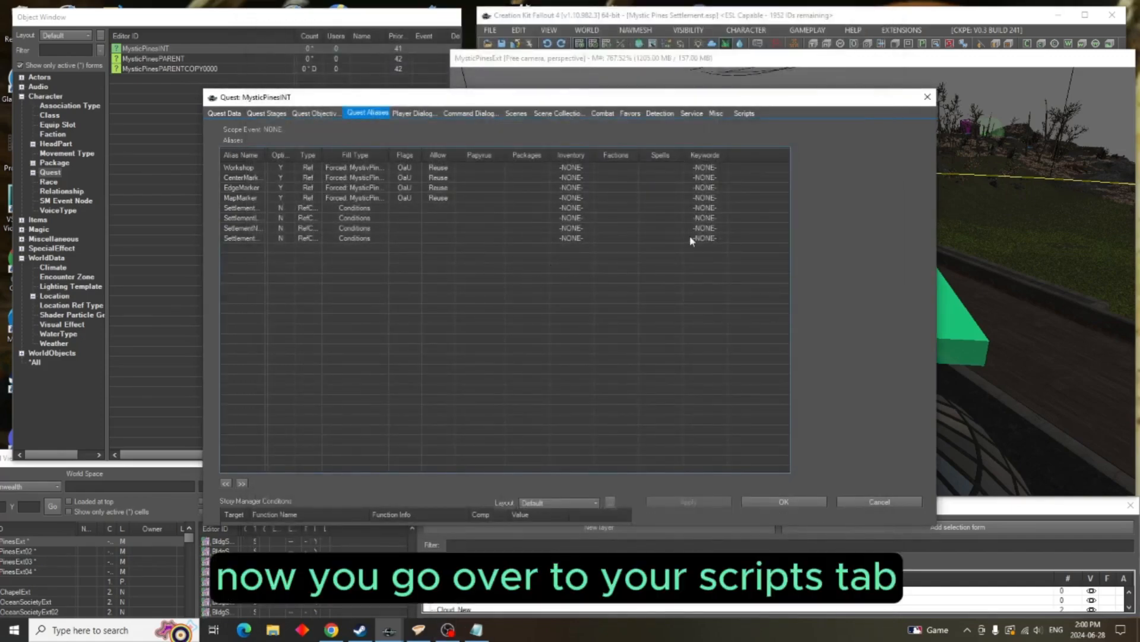
Auto-fill all properties of MysticPinesINTScript on the MysticPinesINT quest and accept the property values
click(746, 116)
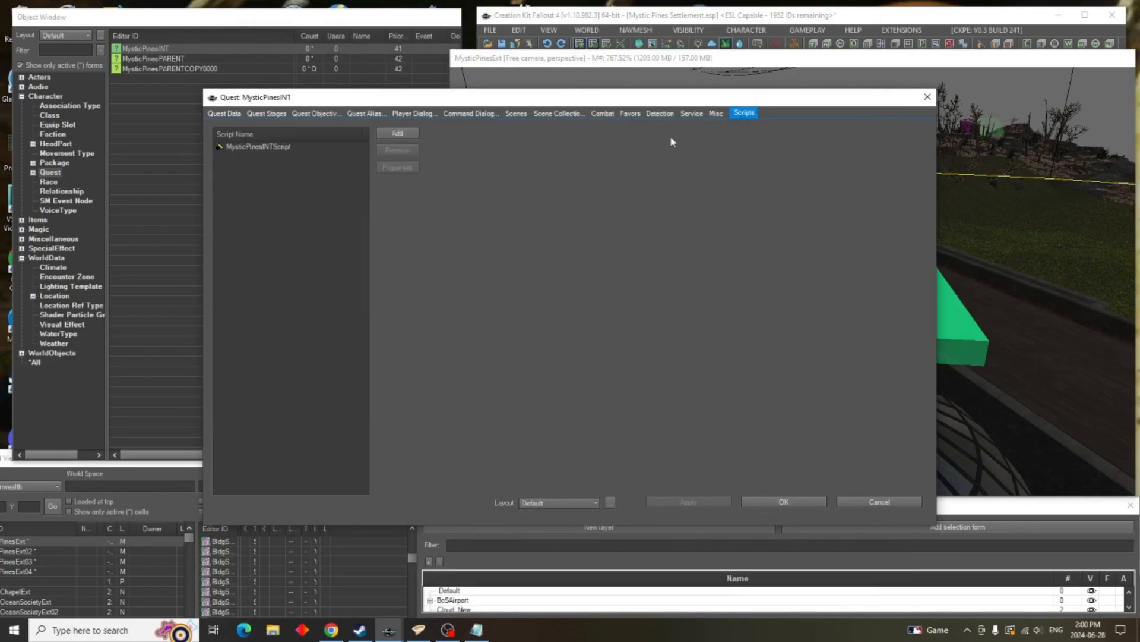
click(270, 146)
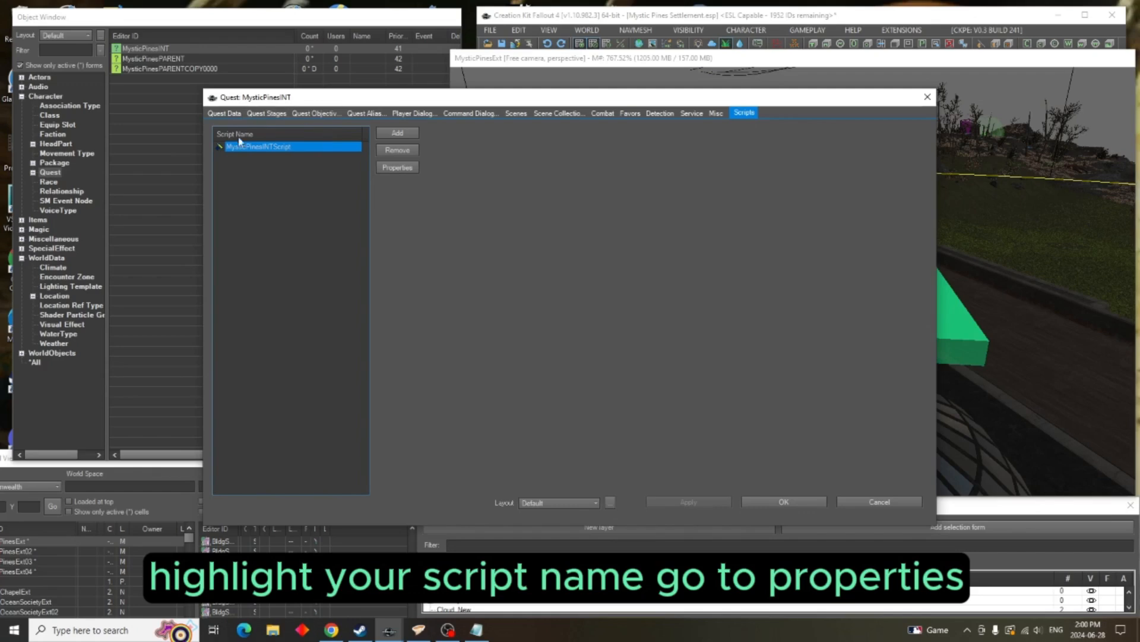
click(412, 169)
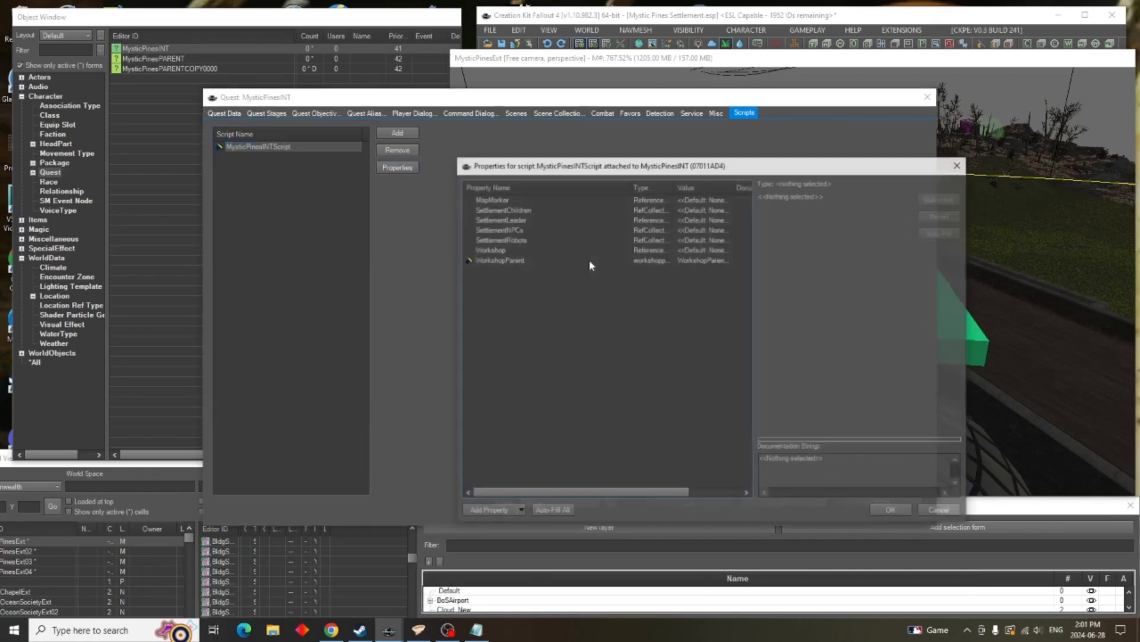
click(559, 511)
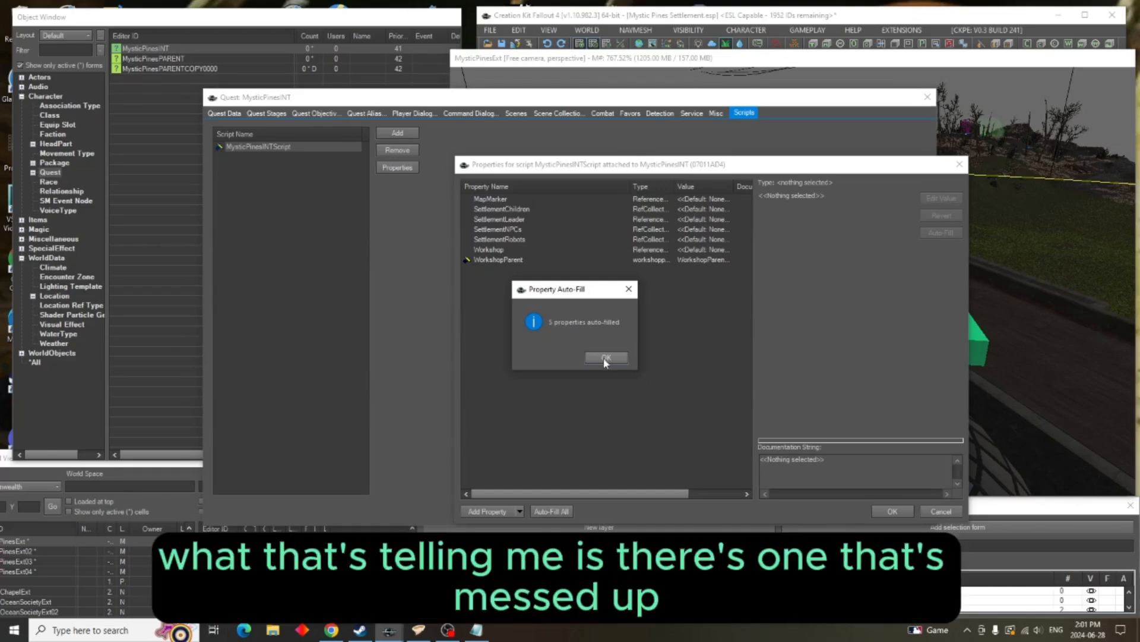
click(605, 359)
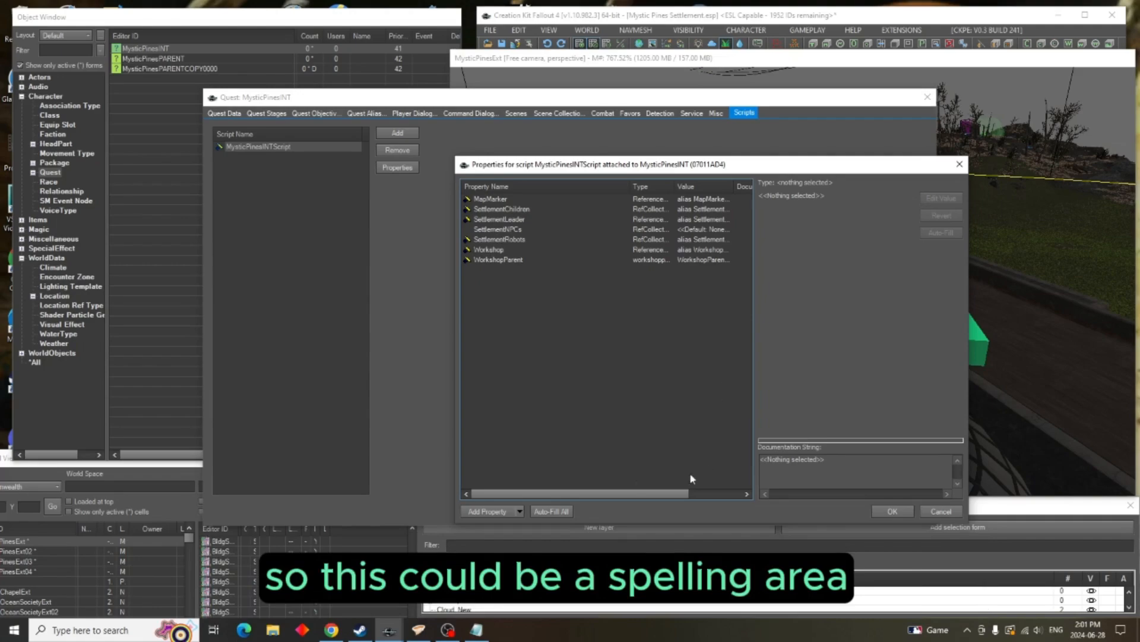
click(894, 511)
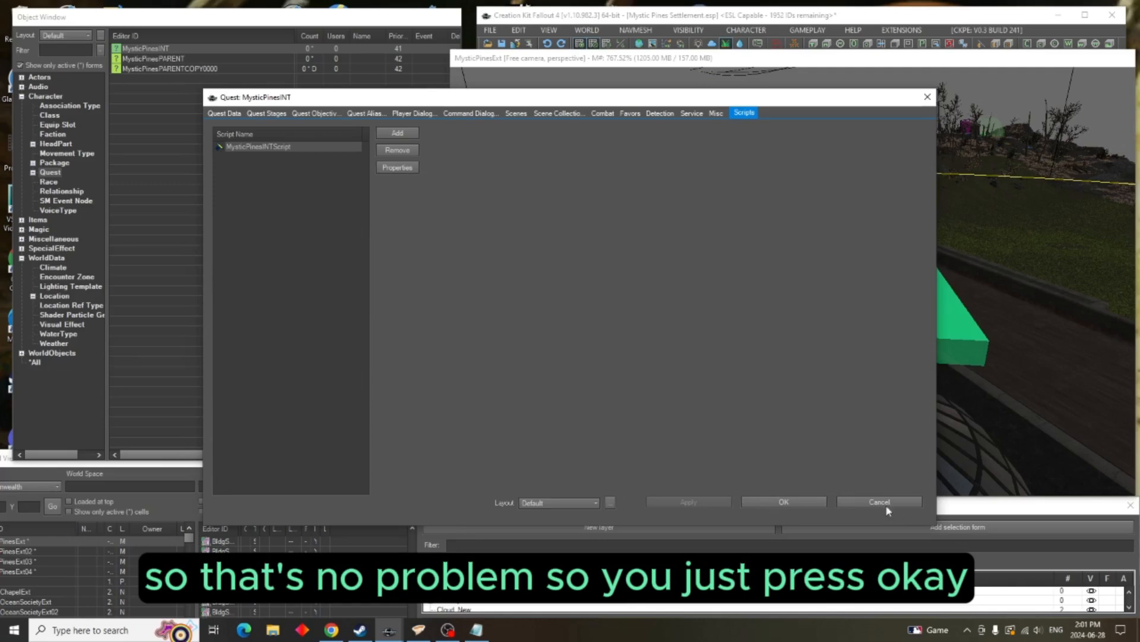
Widen the Alias Name column in MysticPinesINT's quest aliases and delete the misspelled settlement NPCs collection alias
click(364, 114)
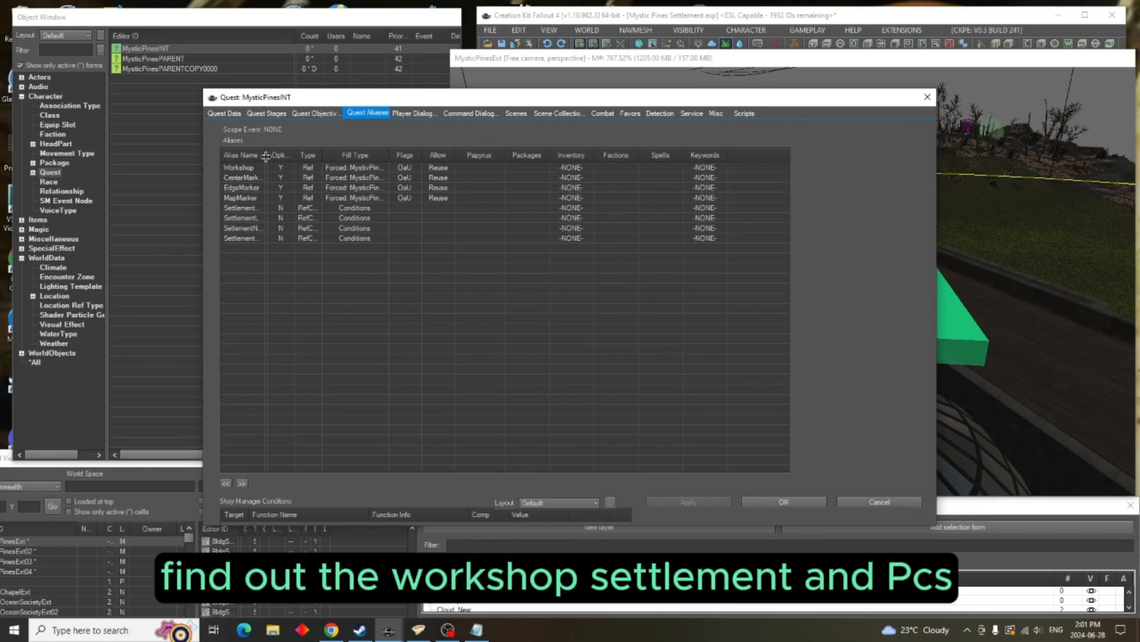
drag(264, 155, 317, 155)
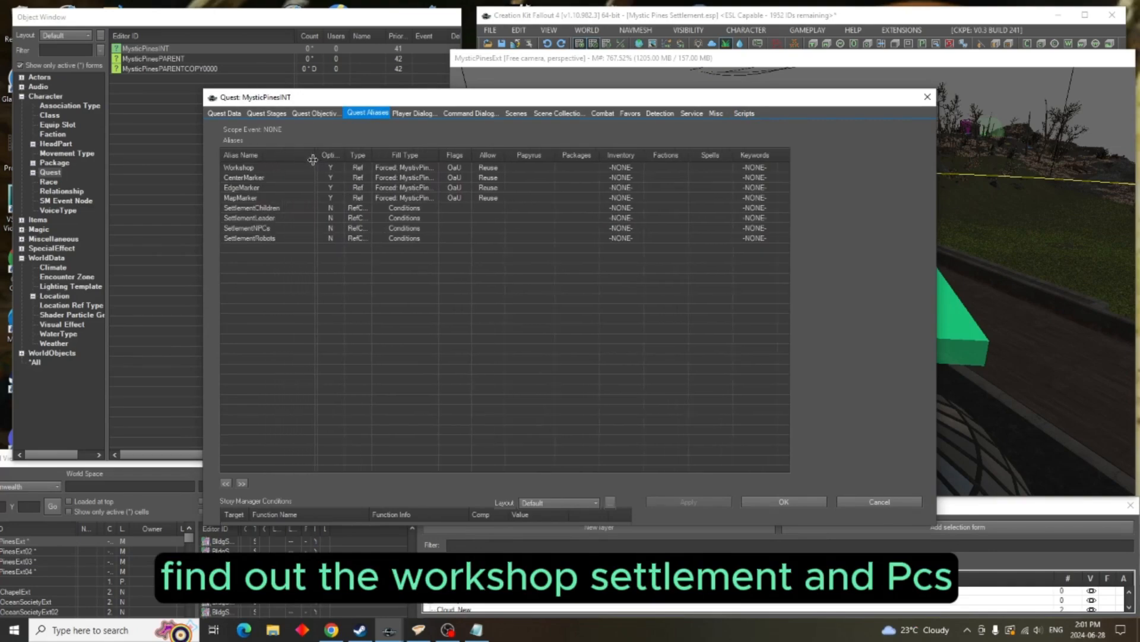
click(264, 230)
right_click(265, 229)
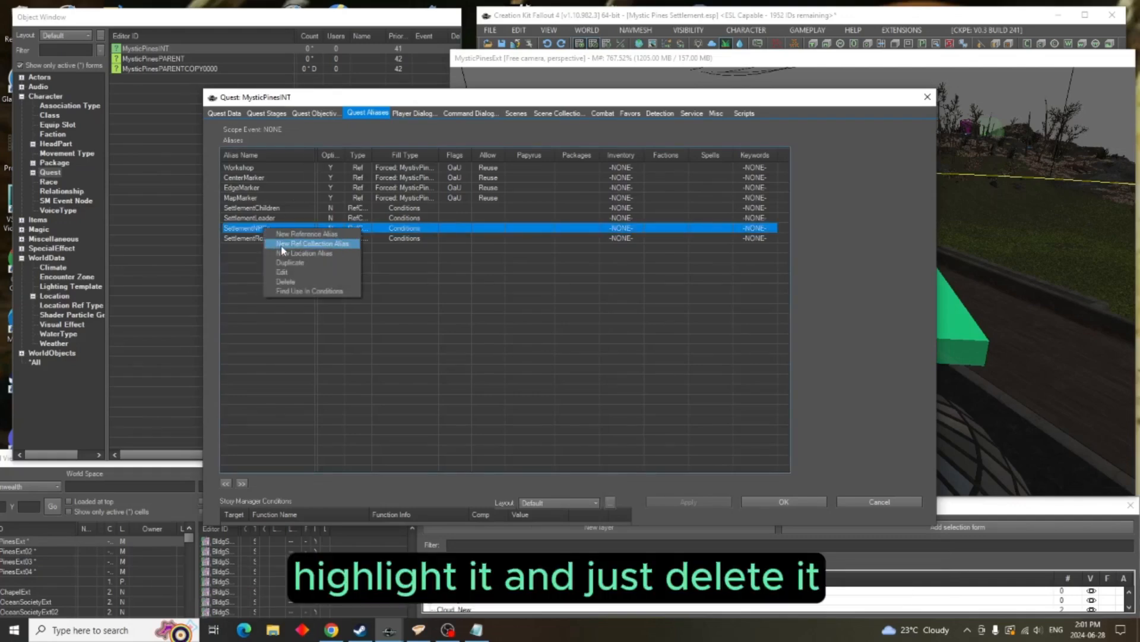
click(300, 282)
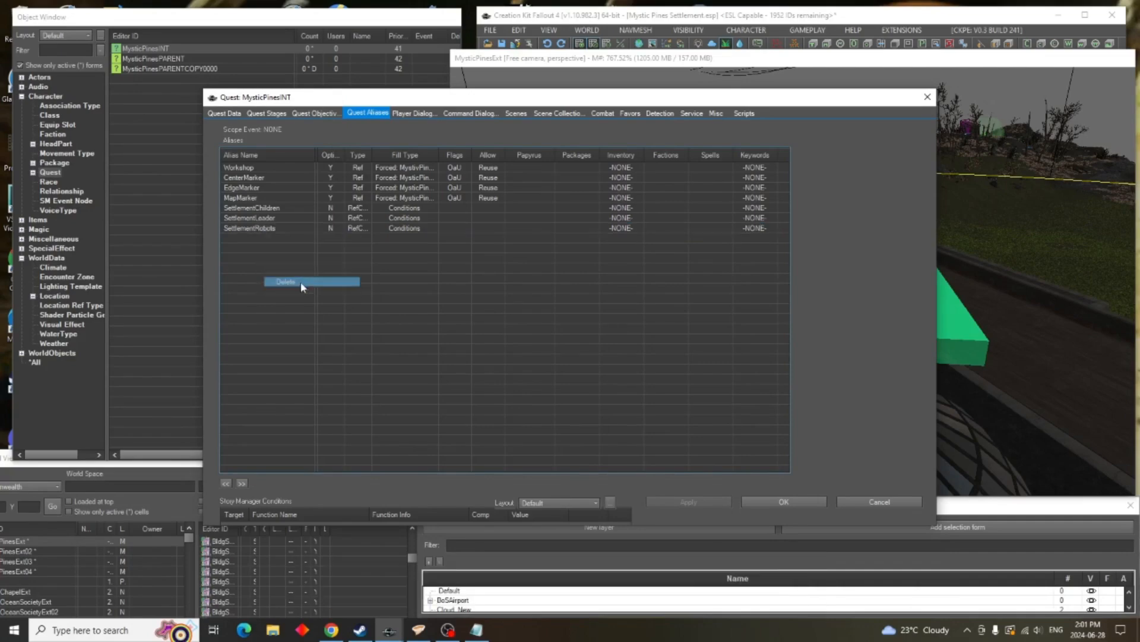
Add a new reference collection alias named SettlementNPCs to the MysticPinesINT quest with default options
right_click(302, 285)
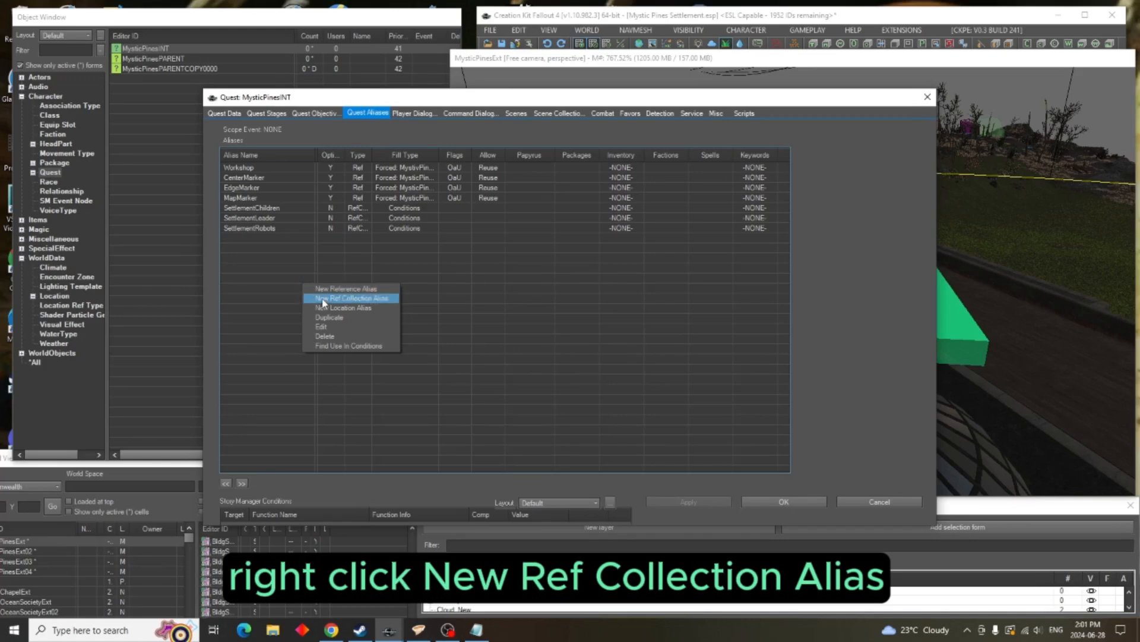
click(324, 298)
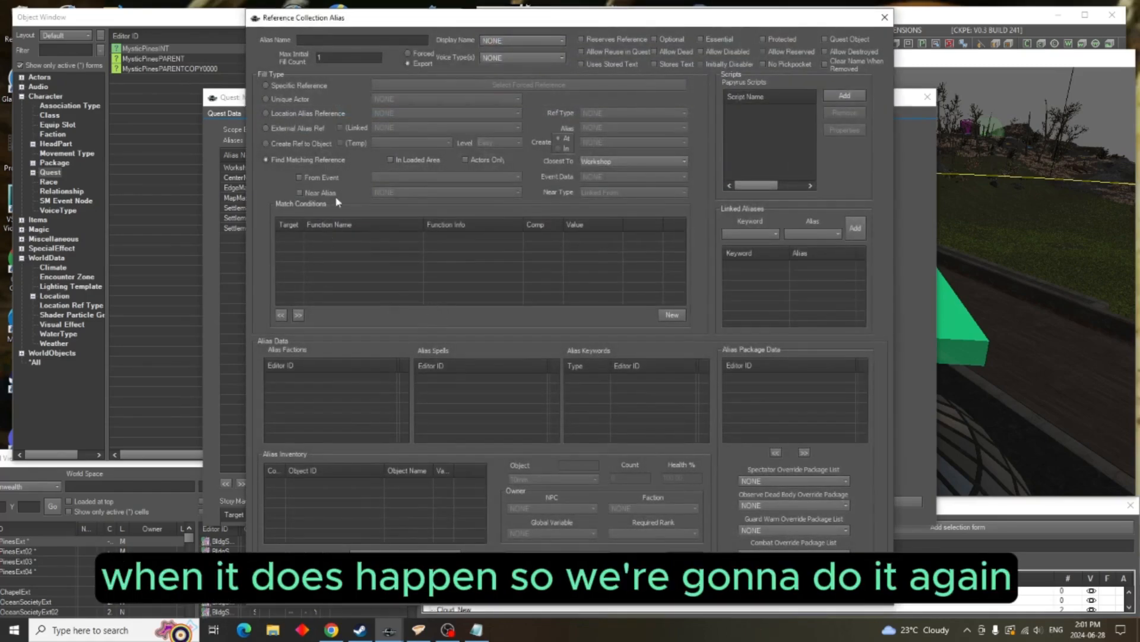
click(330, 41)
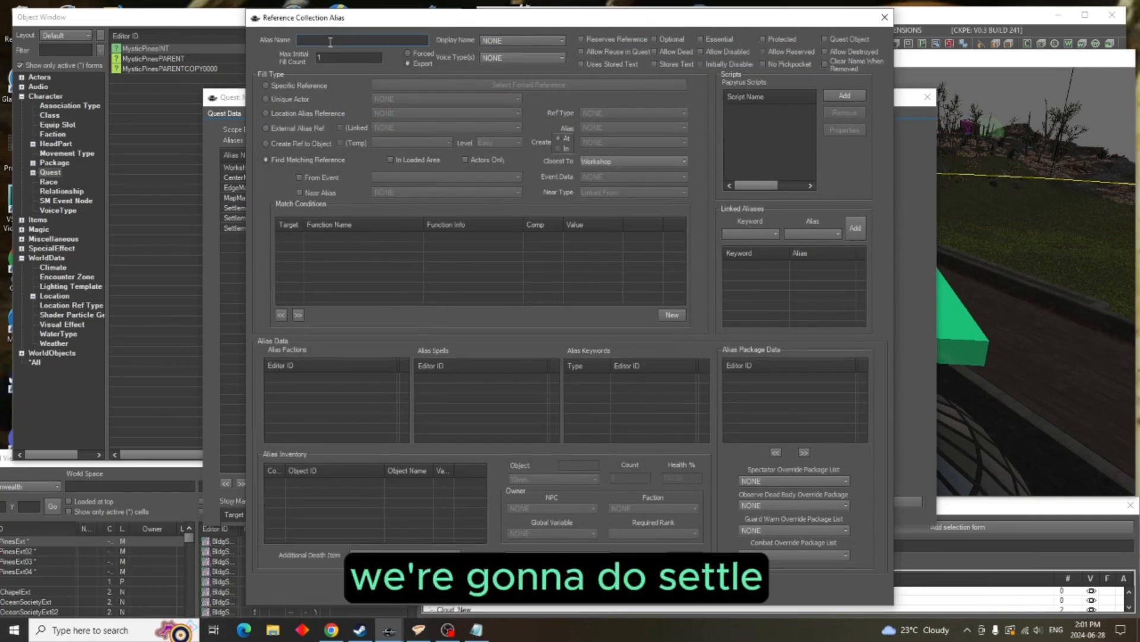
text(SettlementNPCs)
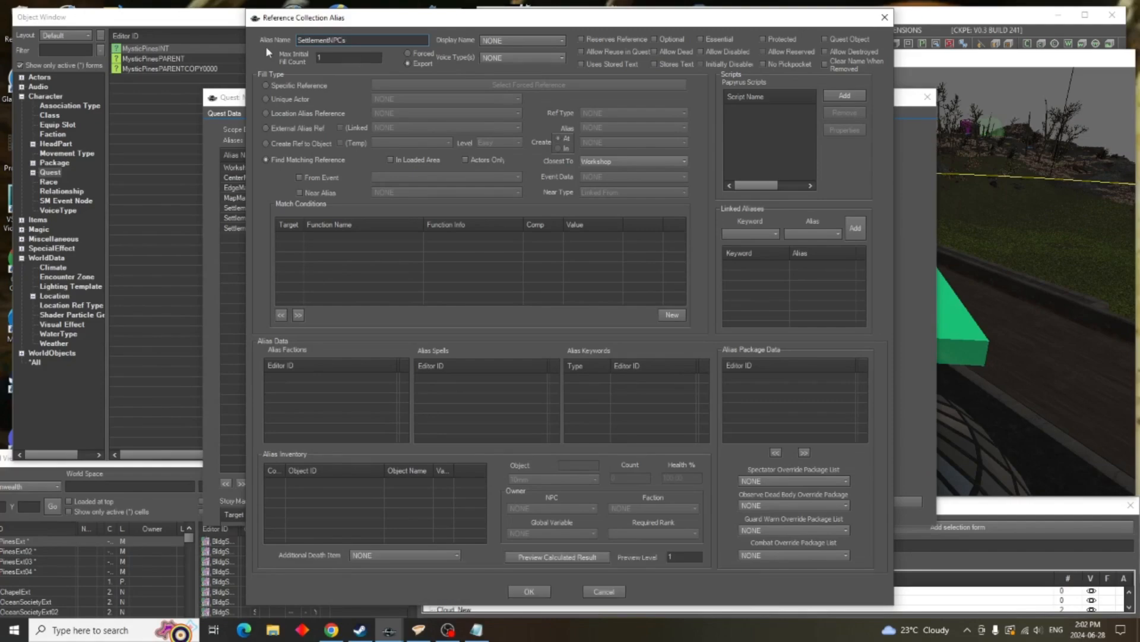
click(529, 591)
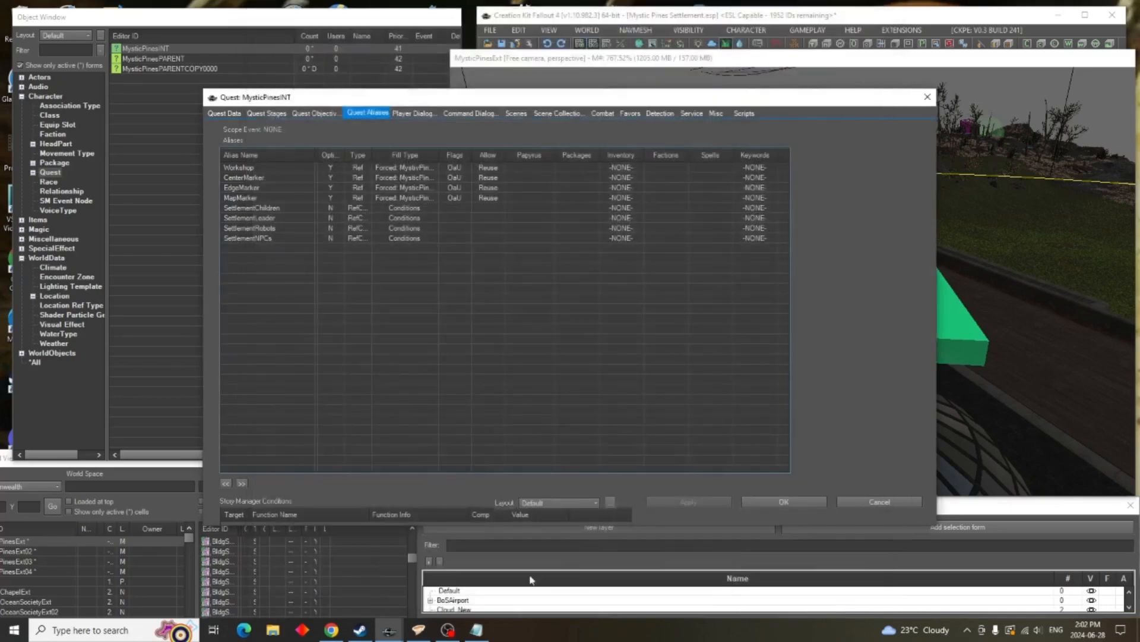
Auto-fill the remaining SettlementNPCs property of MysticPinesINTScript and accept the script's property values
click(748, 113)
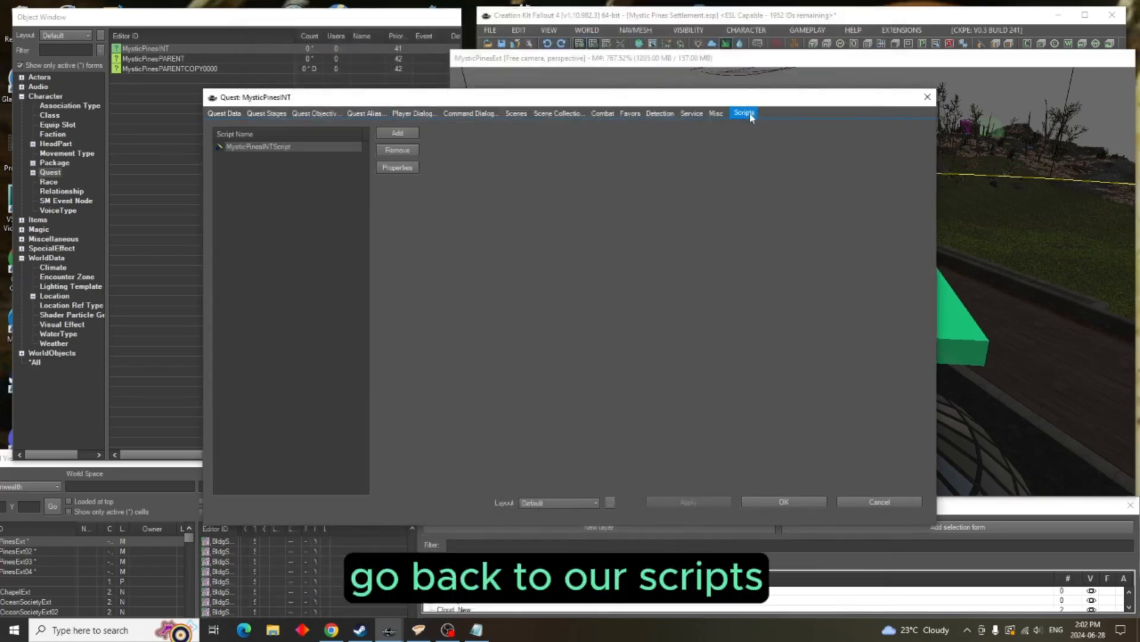
click(285, 147)
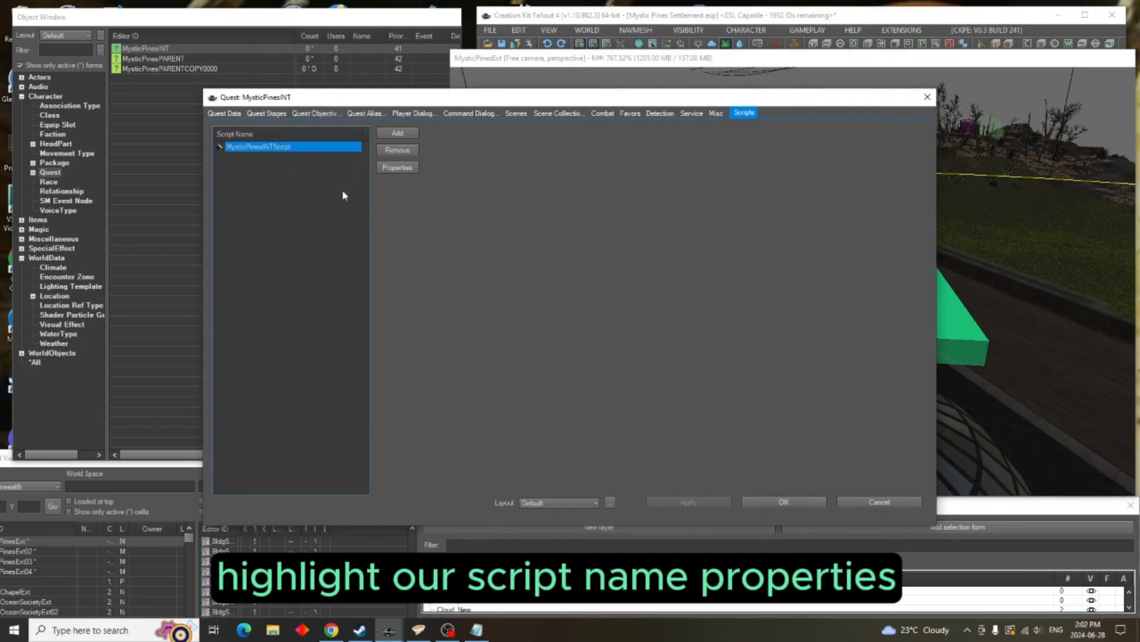
click(394, 170)
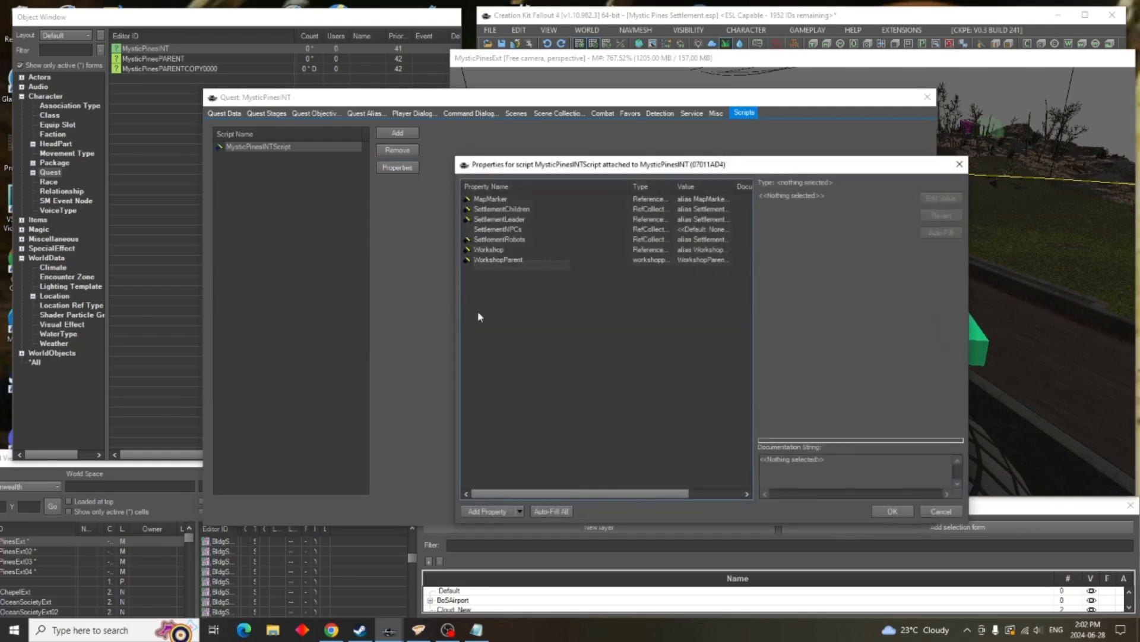
click(551, 512)
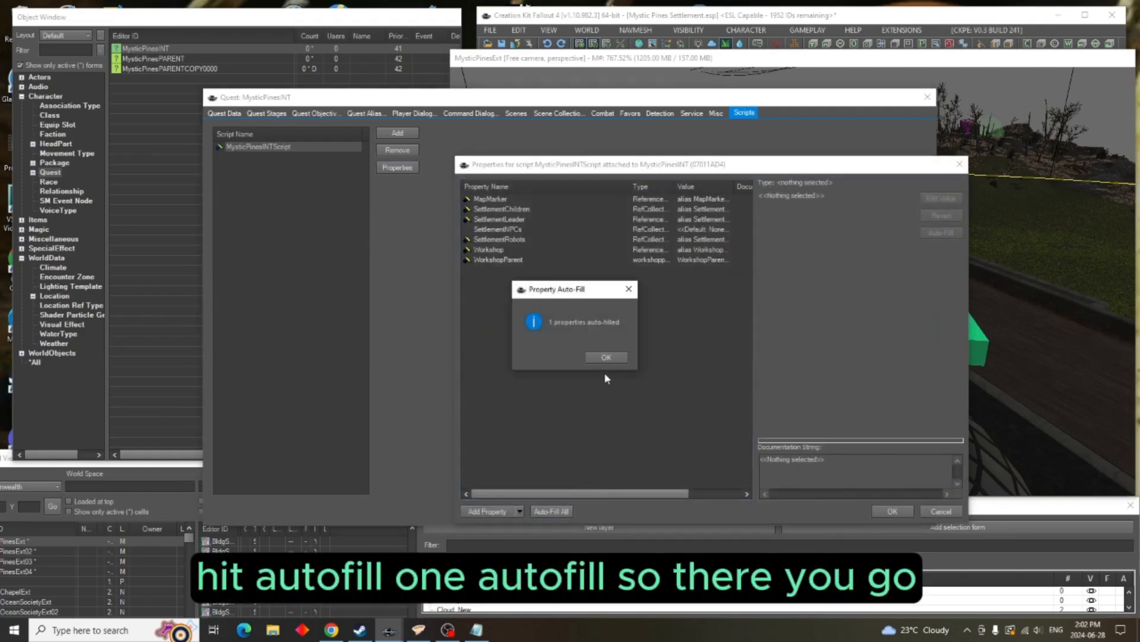
click(604, 358)
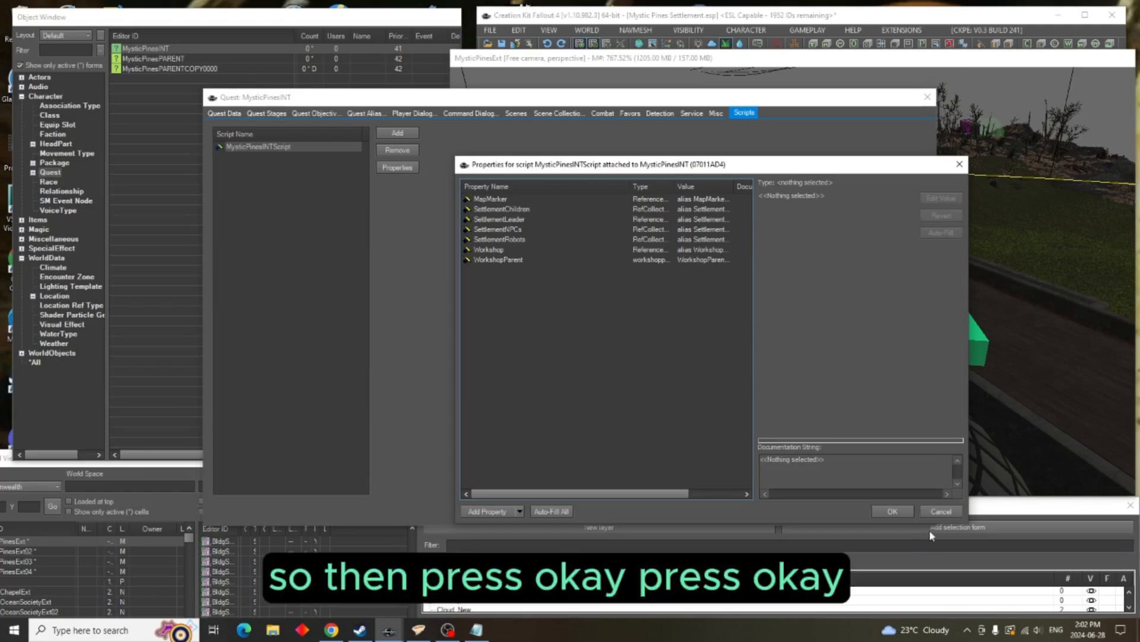
click(894, 511)
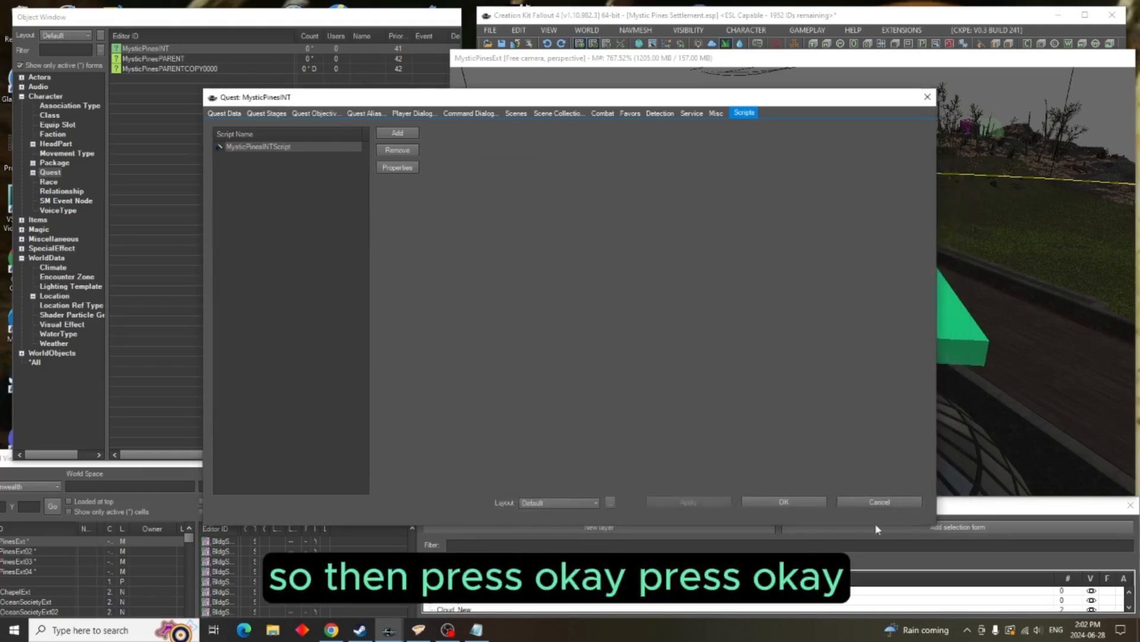
Accept the MysticPinesINT quest changes and save the Mystic Pines Settlement plugin
click(782, 501)
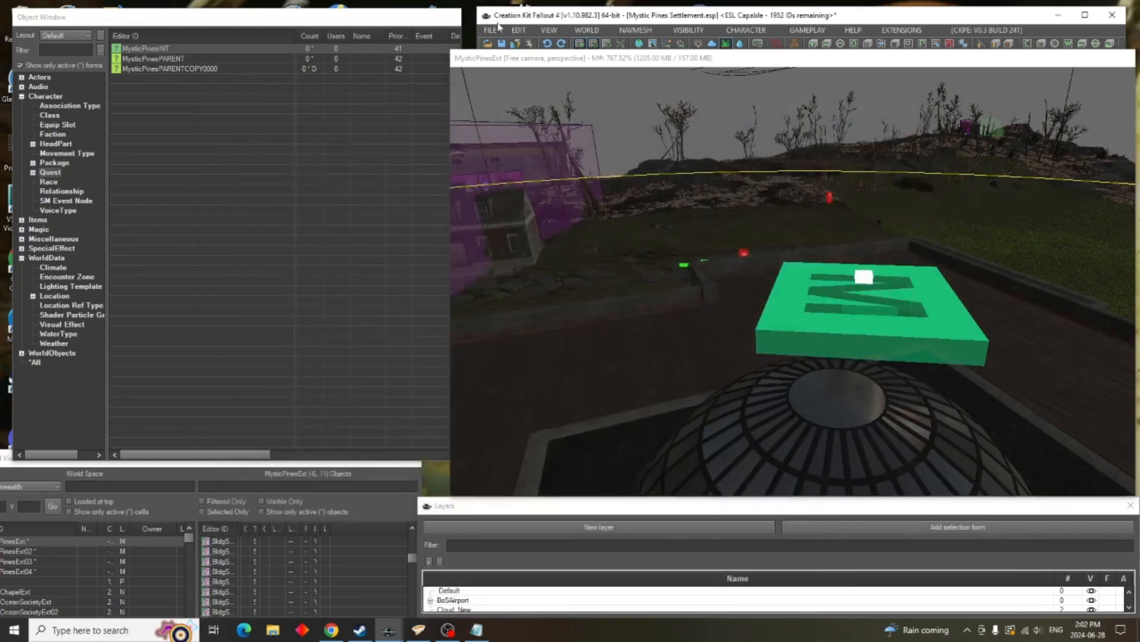
click(502, 45)
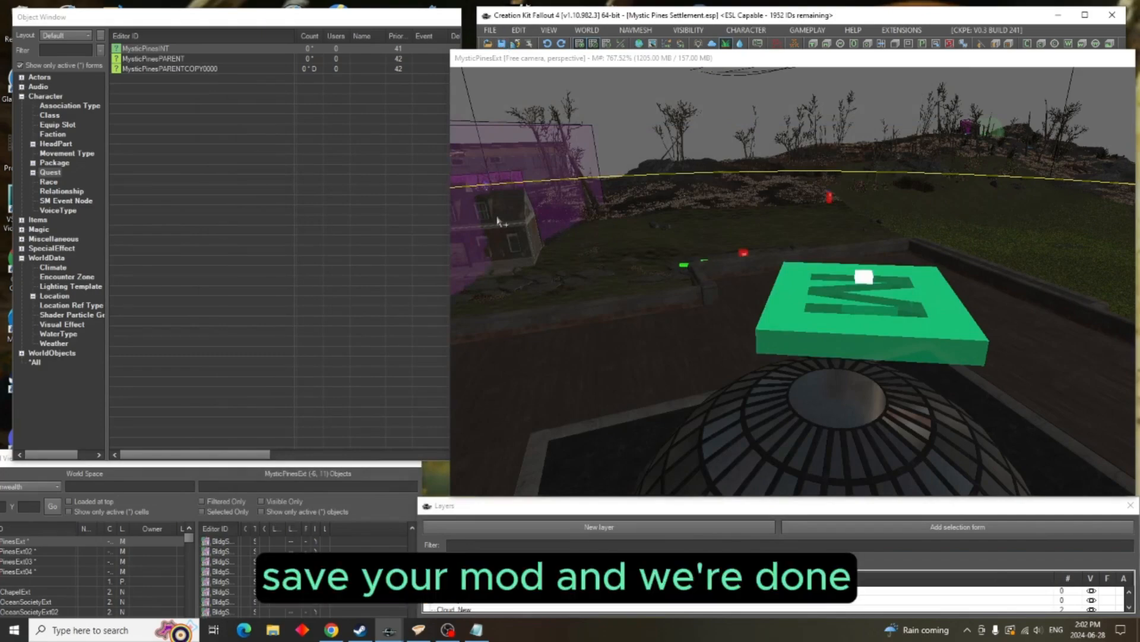